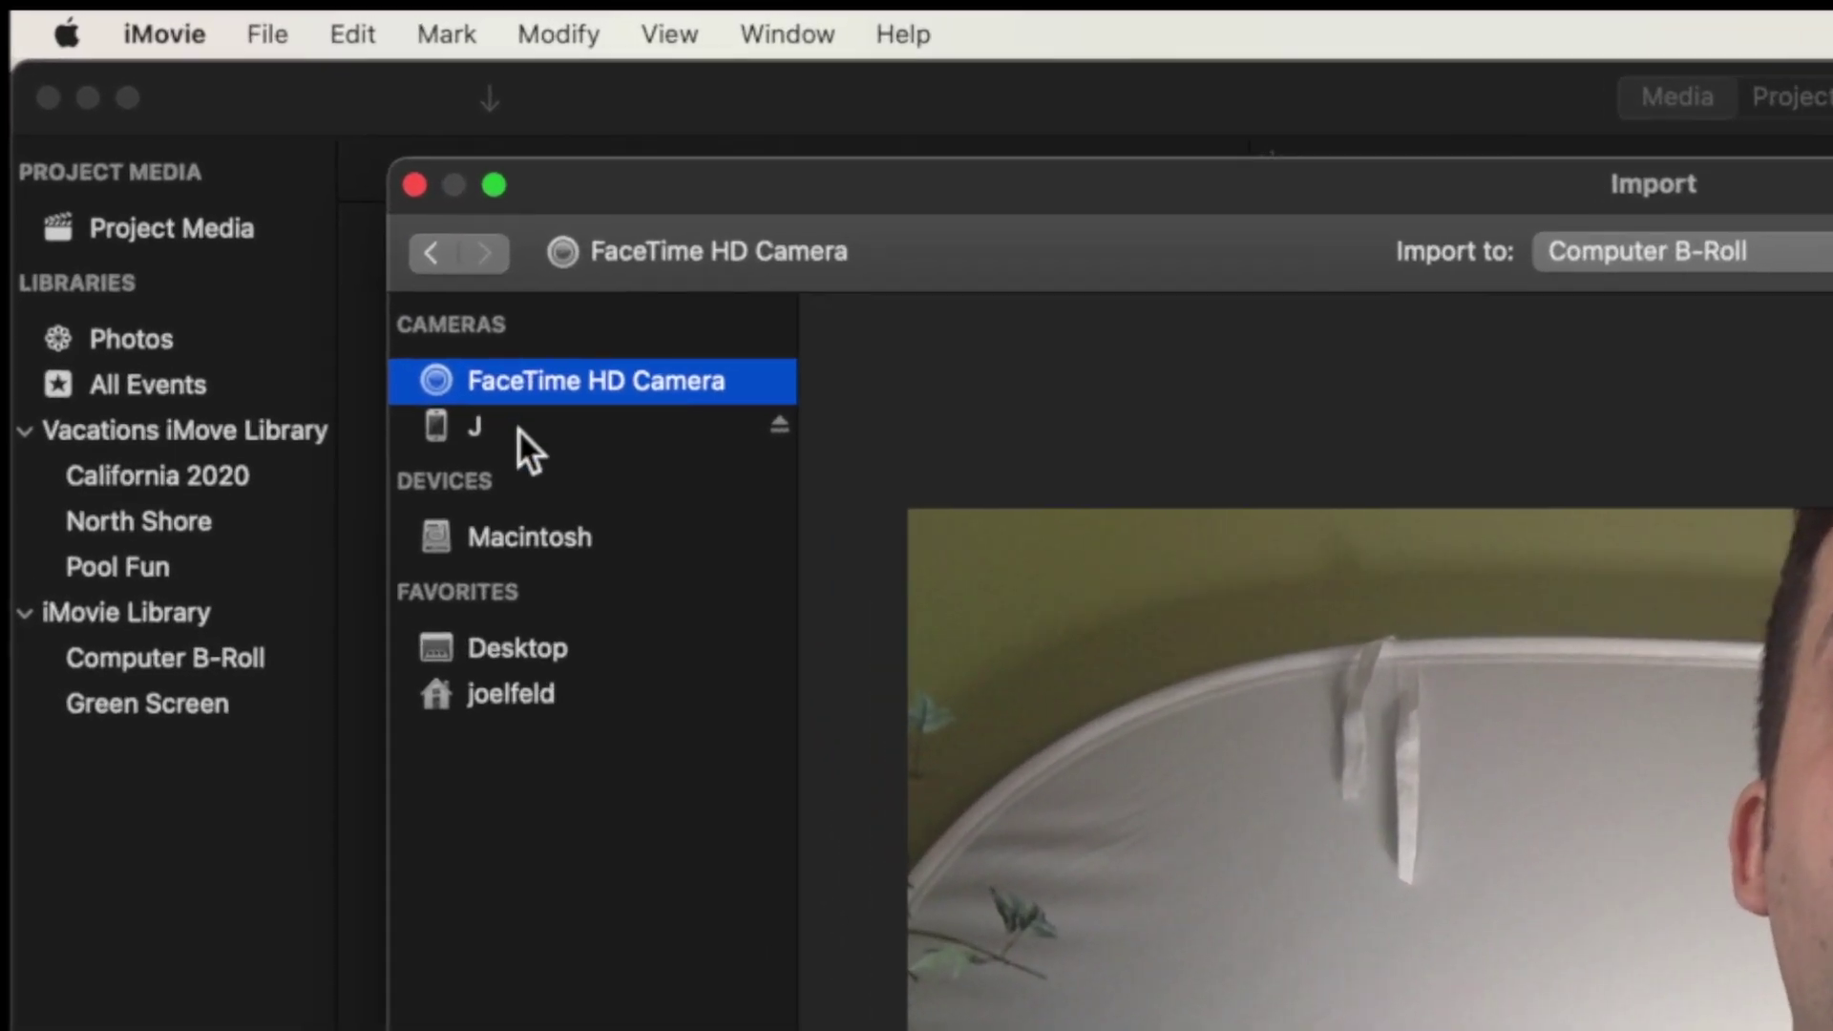
Choose the connected phone as the import source and filter its media to Photos, then to All Clips.
{"action": "left_click", "coordinate": [347, 211]}
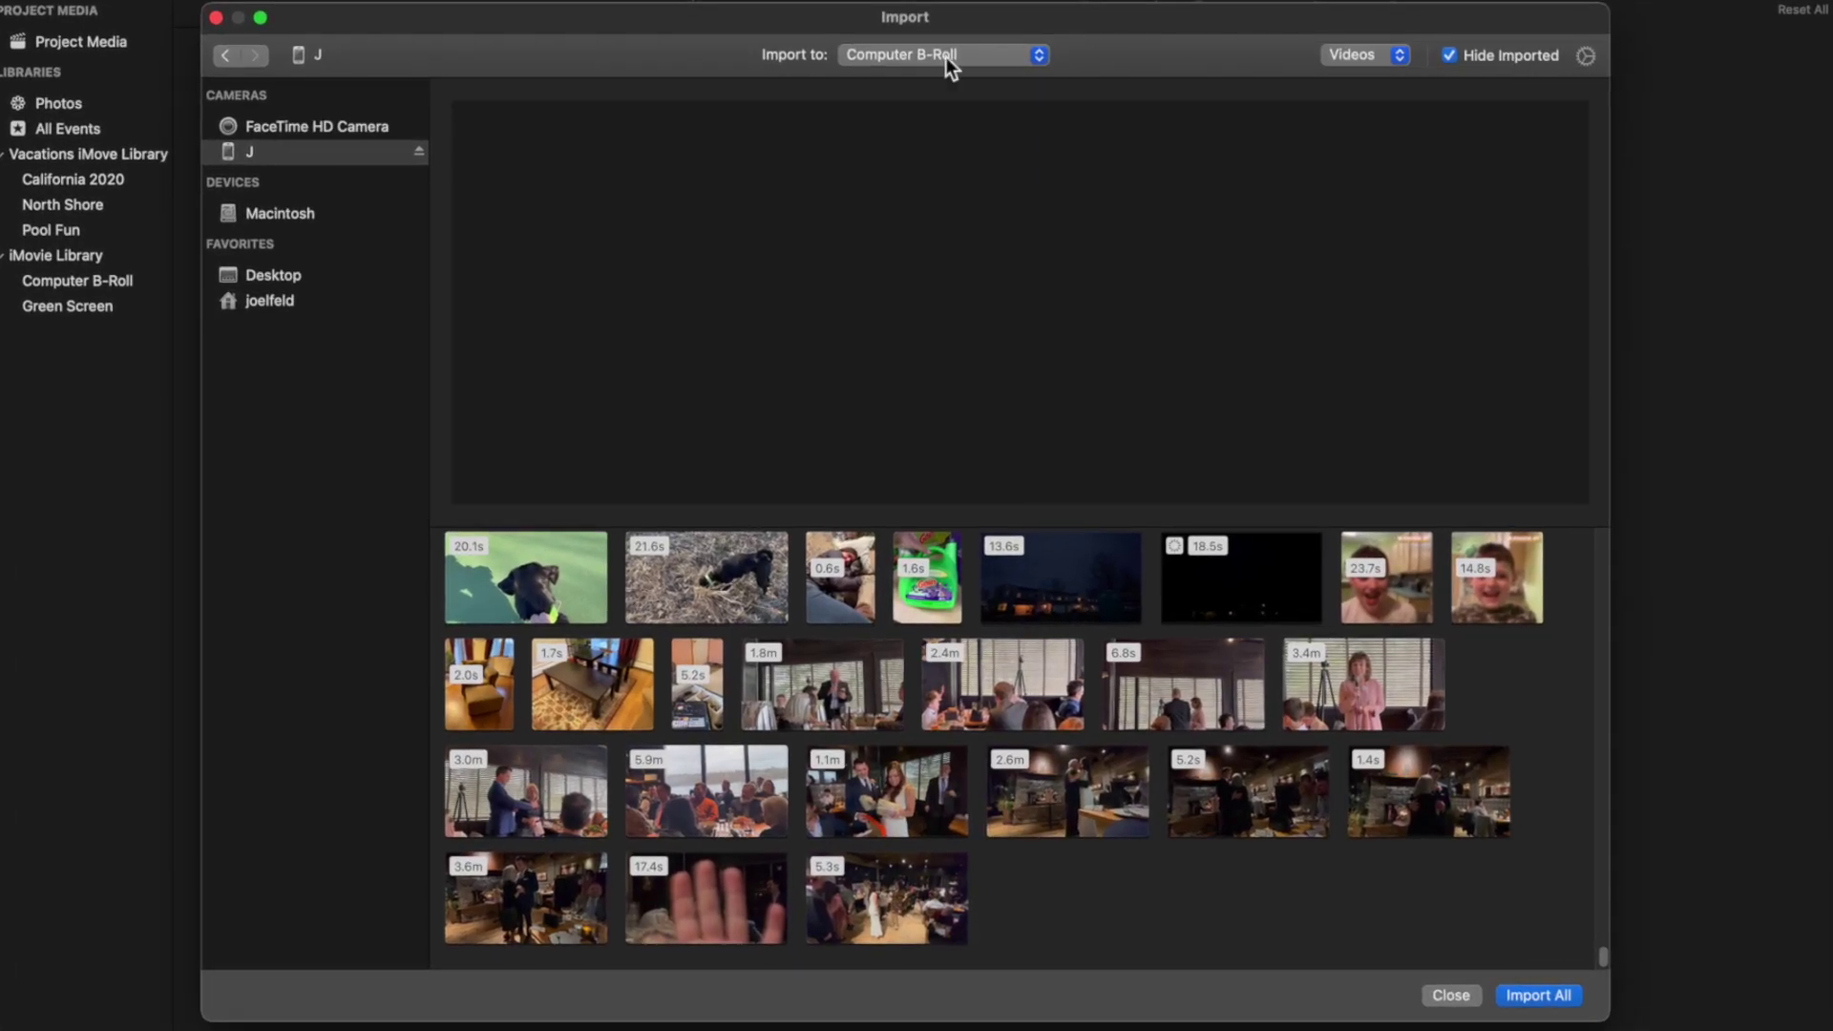
{"action": "left_click", "coordinate": [1393, 56]}
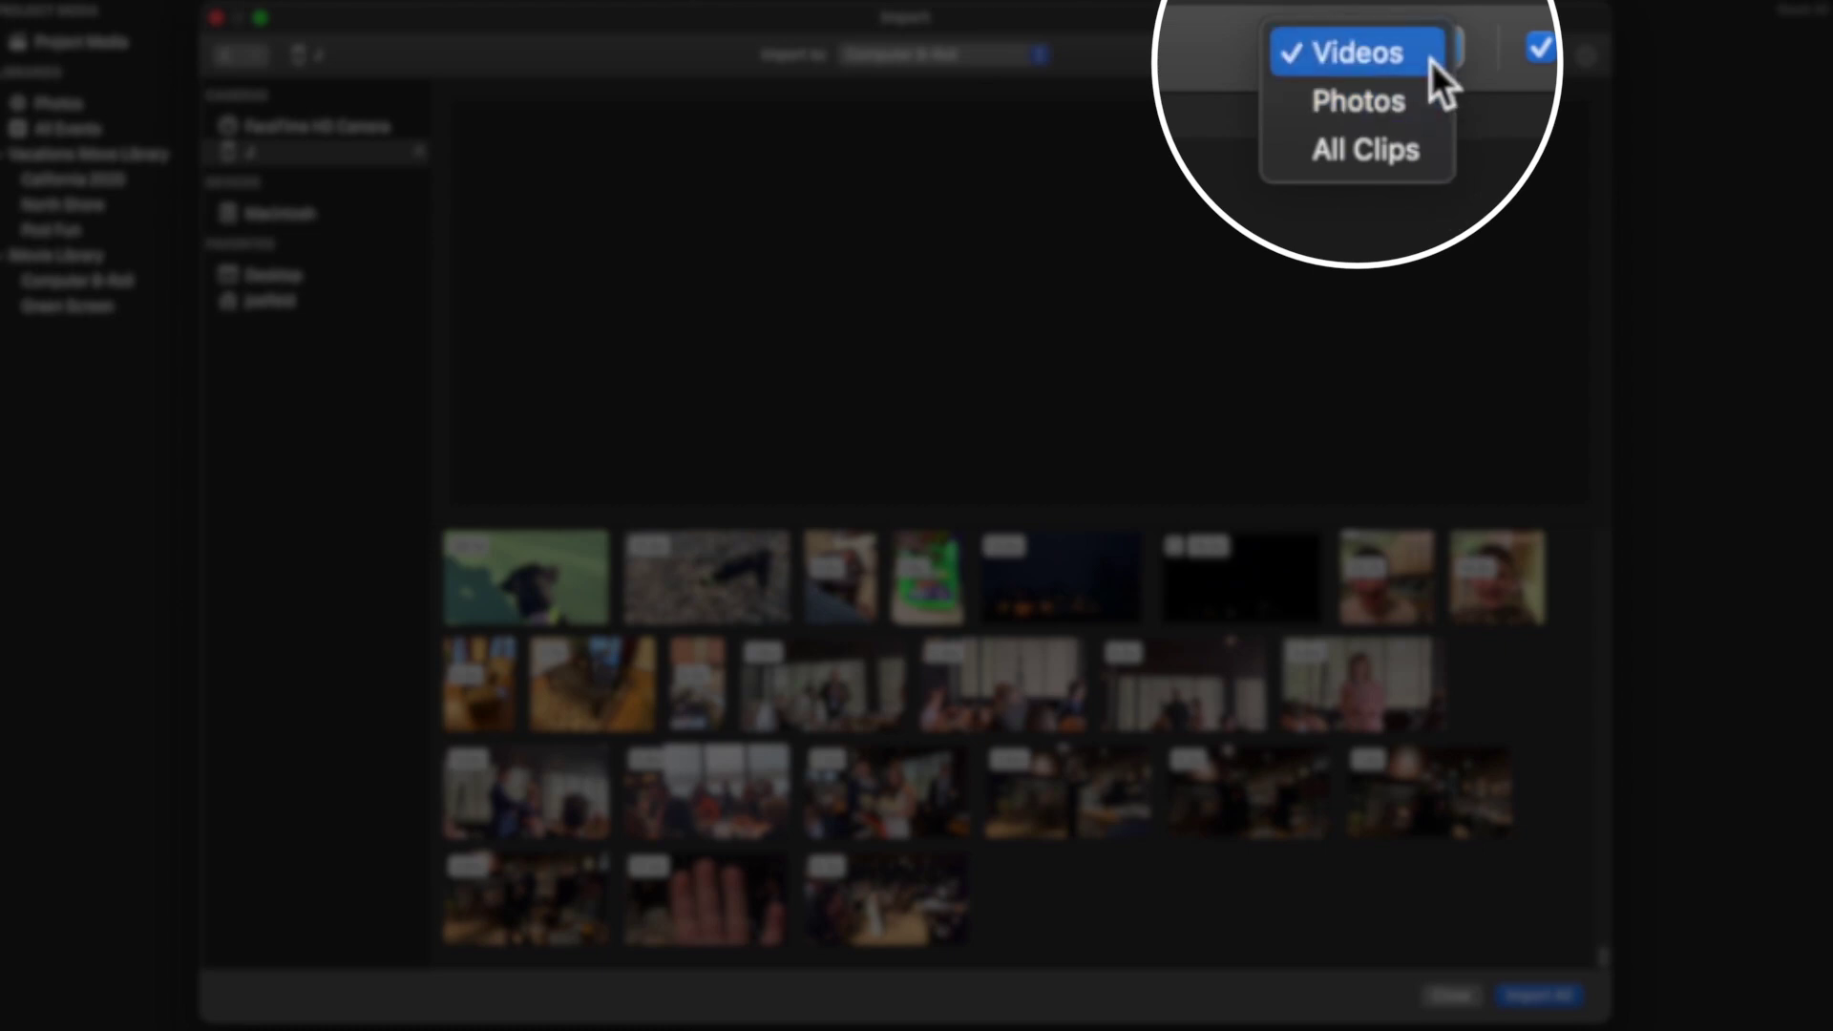
{"action": "left_click", "coordinate": [1422, 106]}
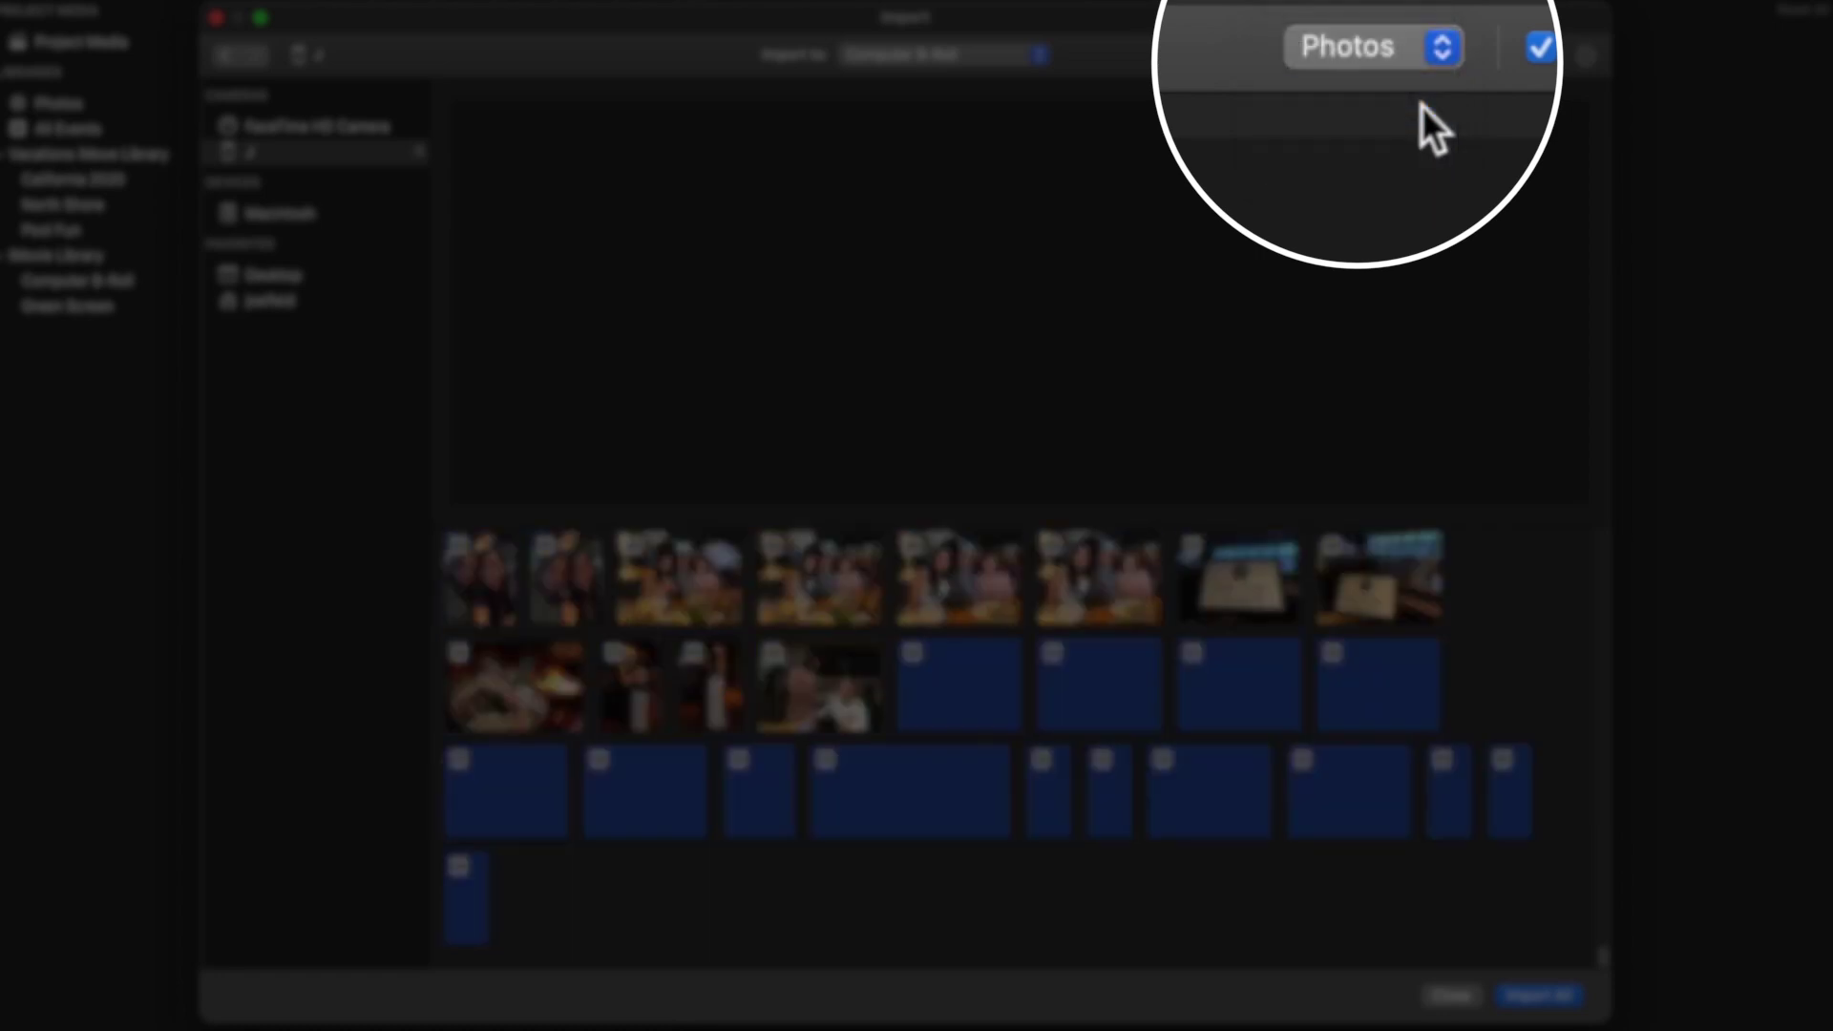
{"action": "left_click", "coordinate": [1418, 56]}
{"action": "left_click", "coordinate": [1419, 96]}
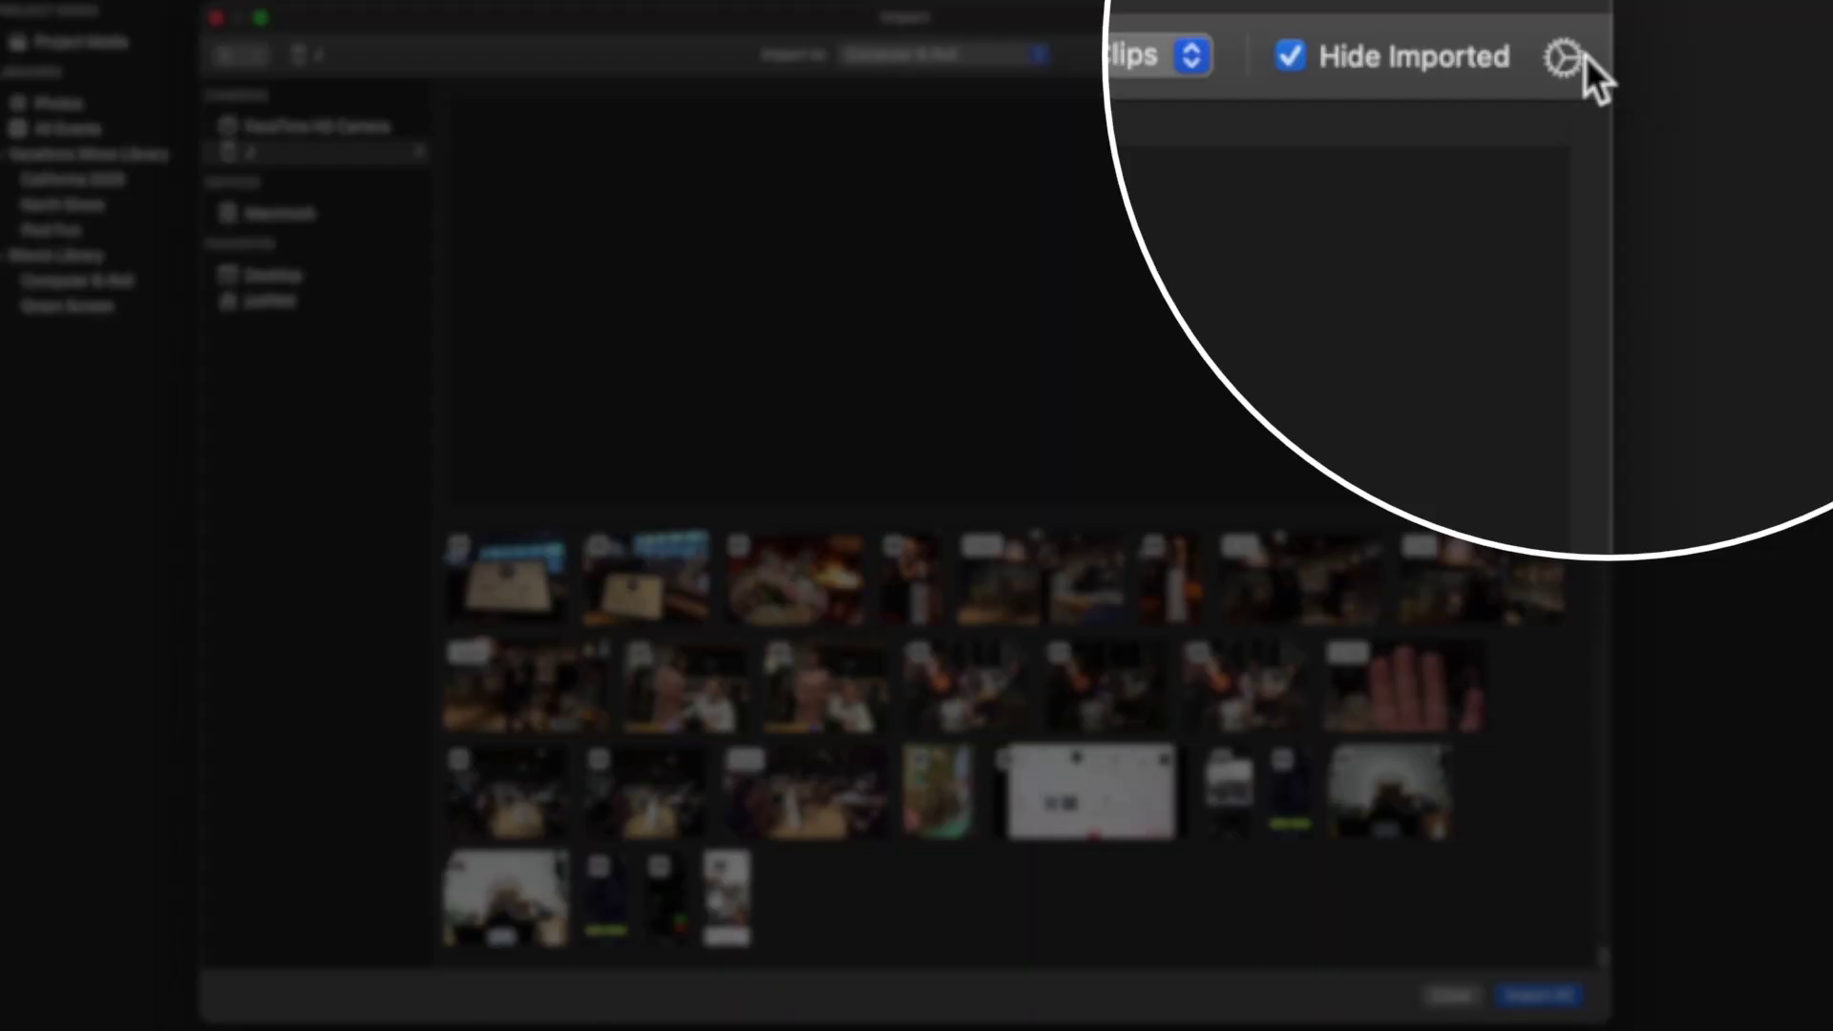
Enlarge the clip thumbnails in the import window and show the audio waveforms.
{"action": "left_click", "coordinate": [1564, 58]}
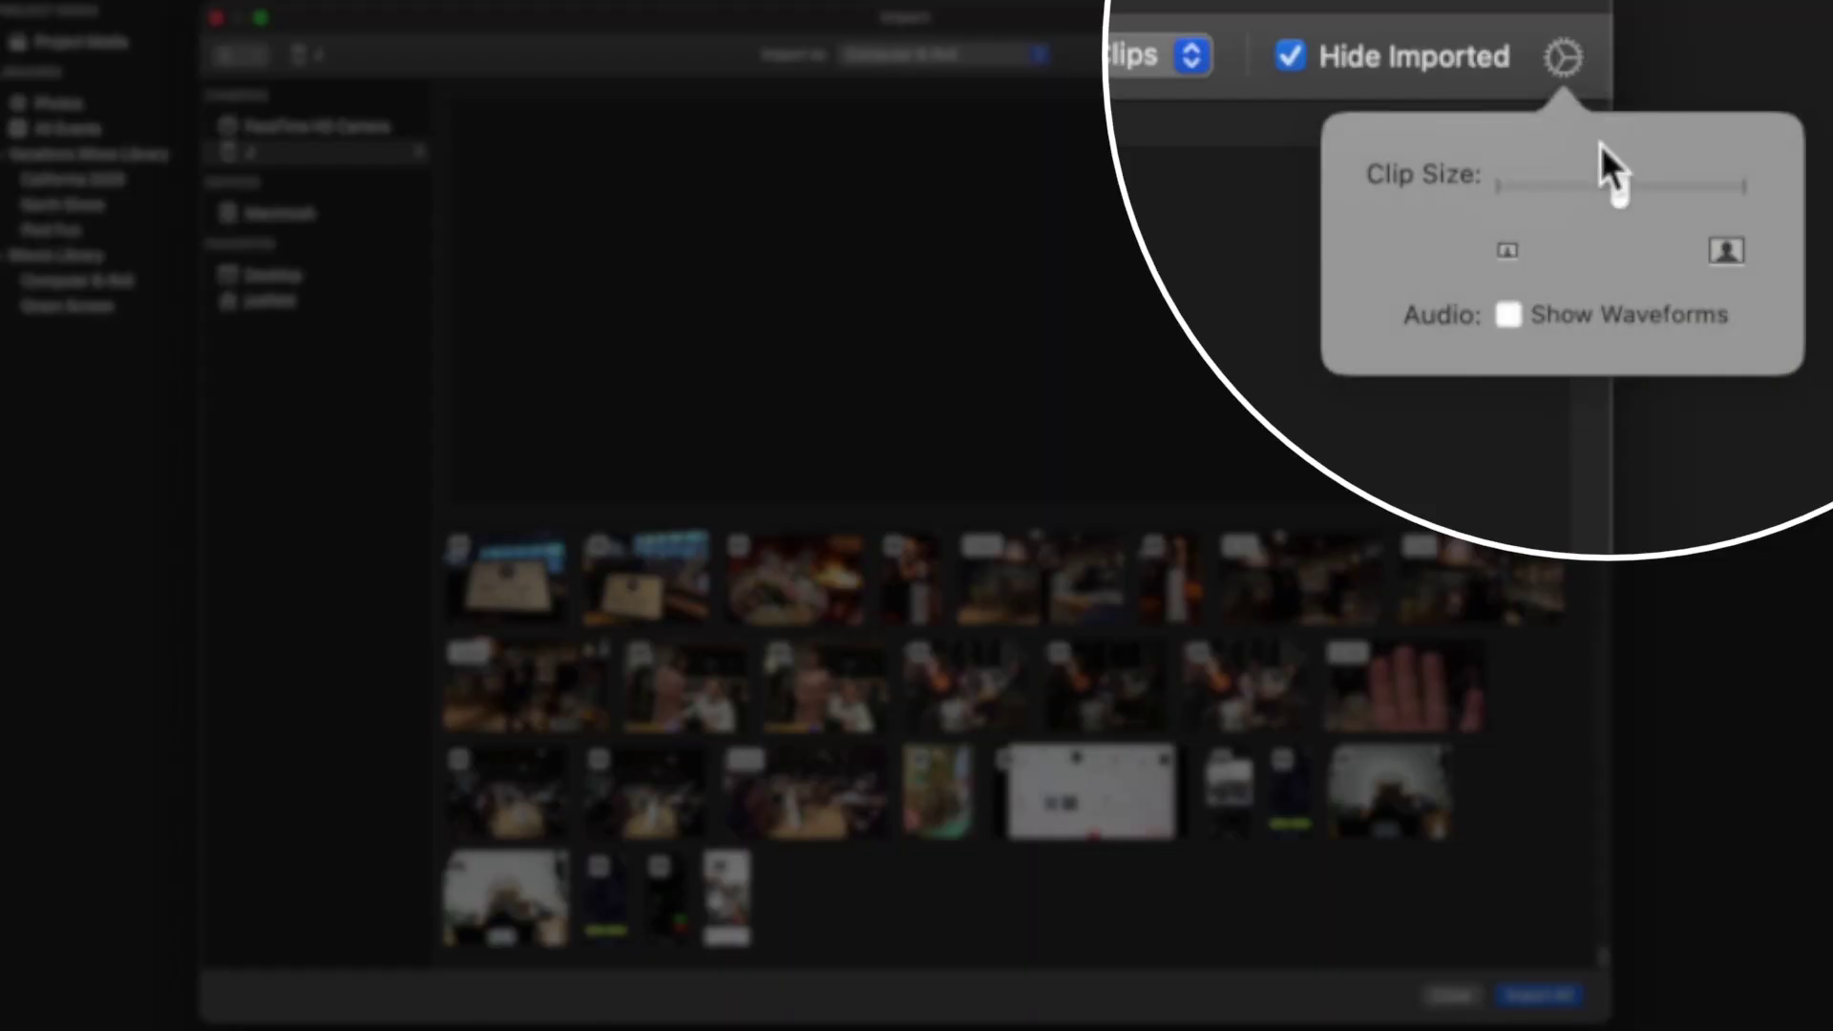
{"action": "left_click_drag", "start_coordinate": [1621, 201], "coordinate": [1620, 118]}
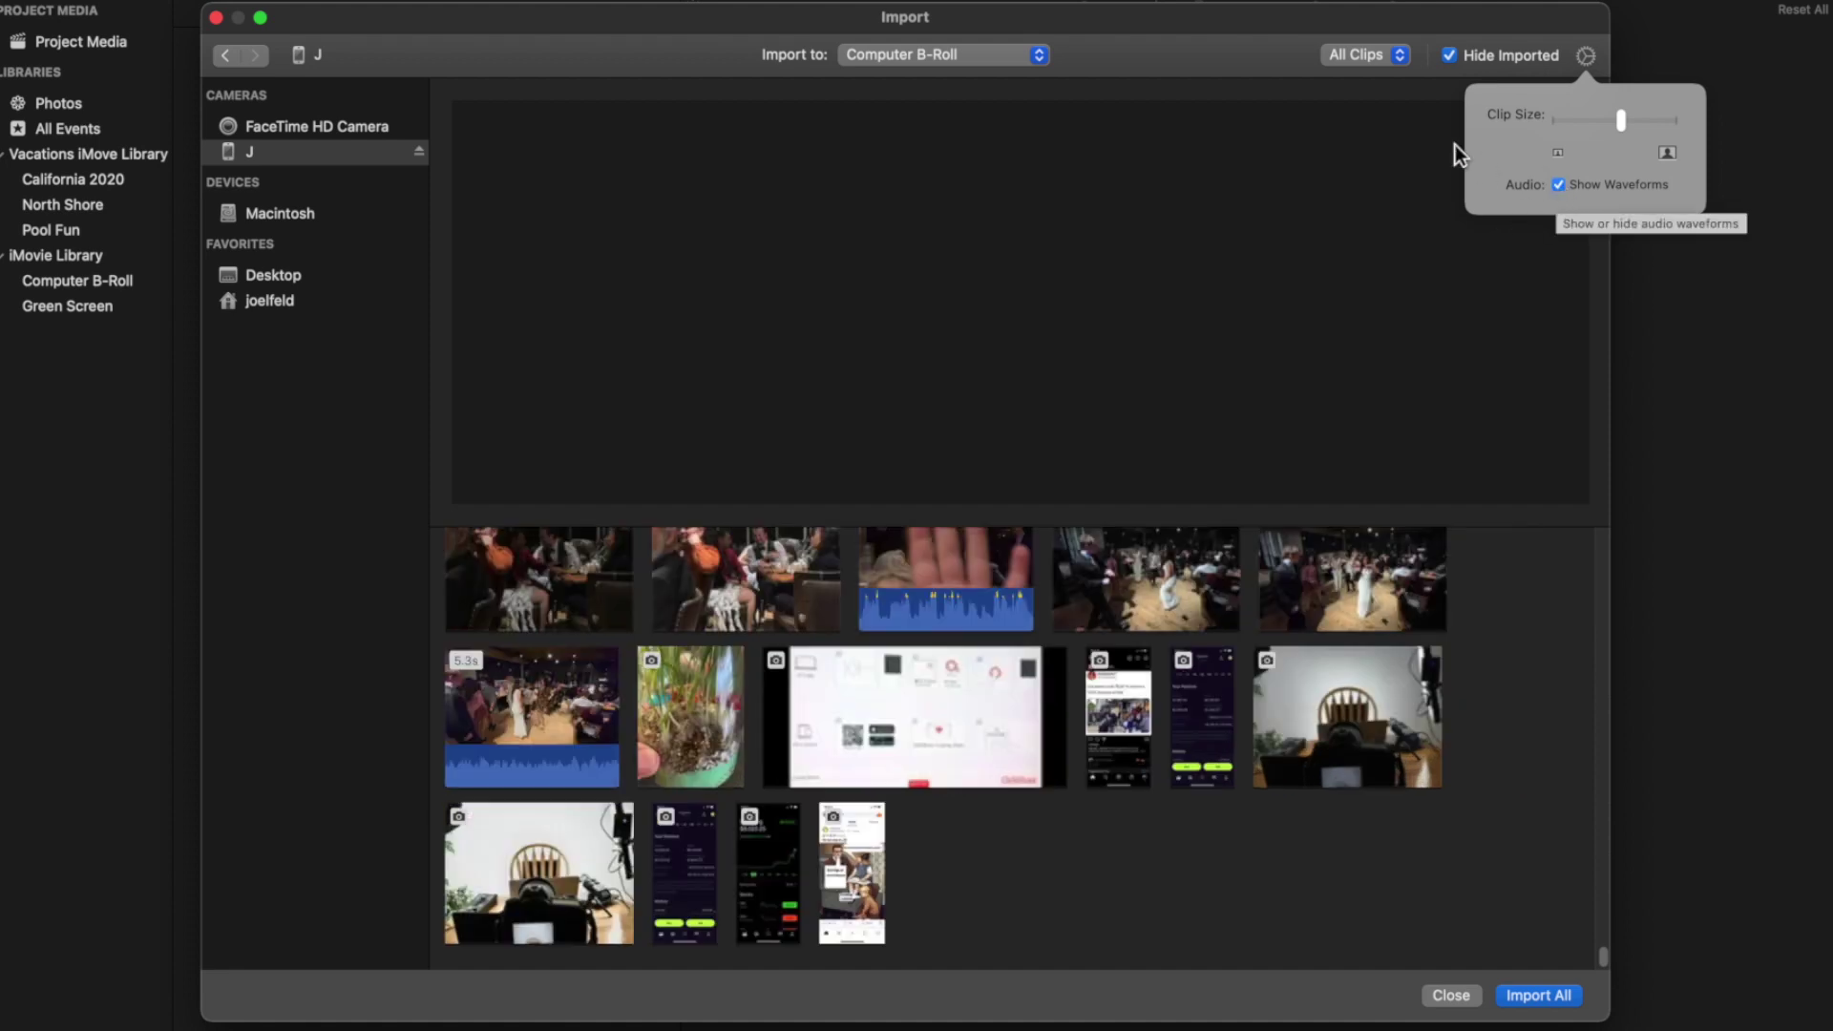
Filter the phone's media to Videos and select the 3.4-minute clip of the woman with the microphone.
{"action": "left_click", "coordinate": [1396, 63]}
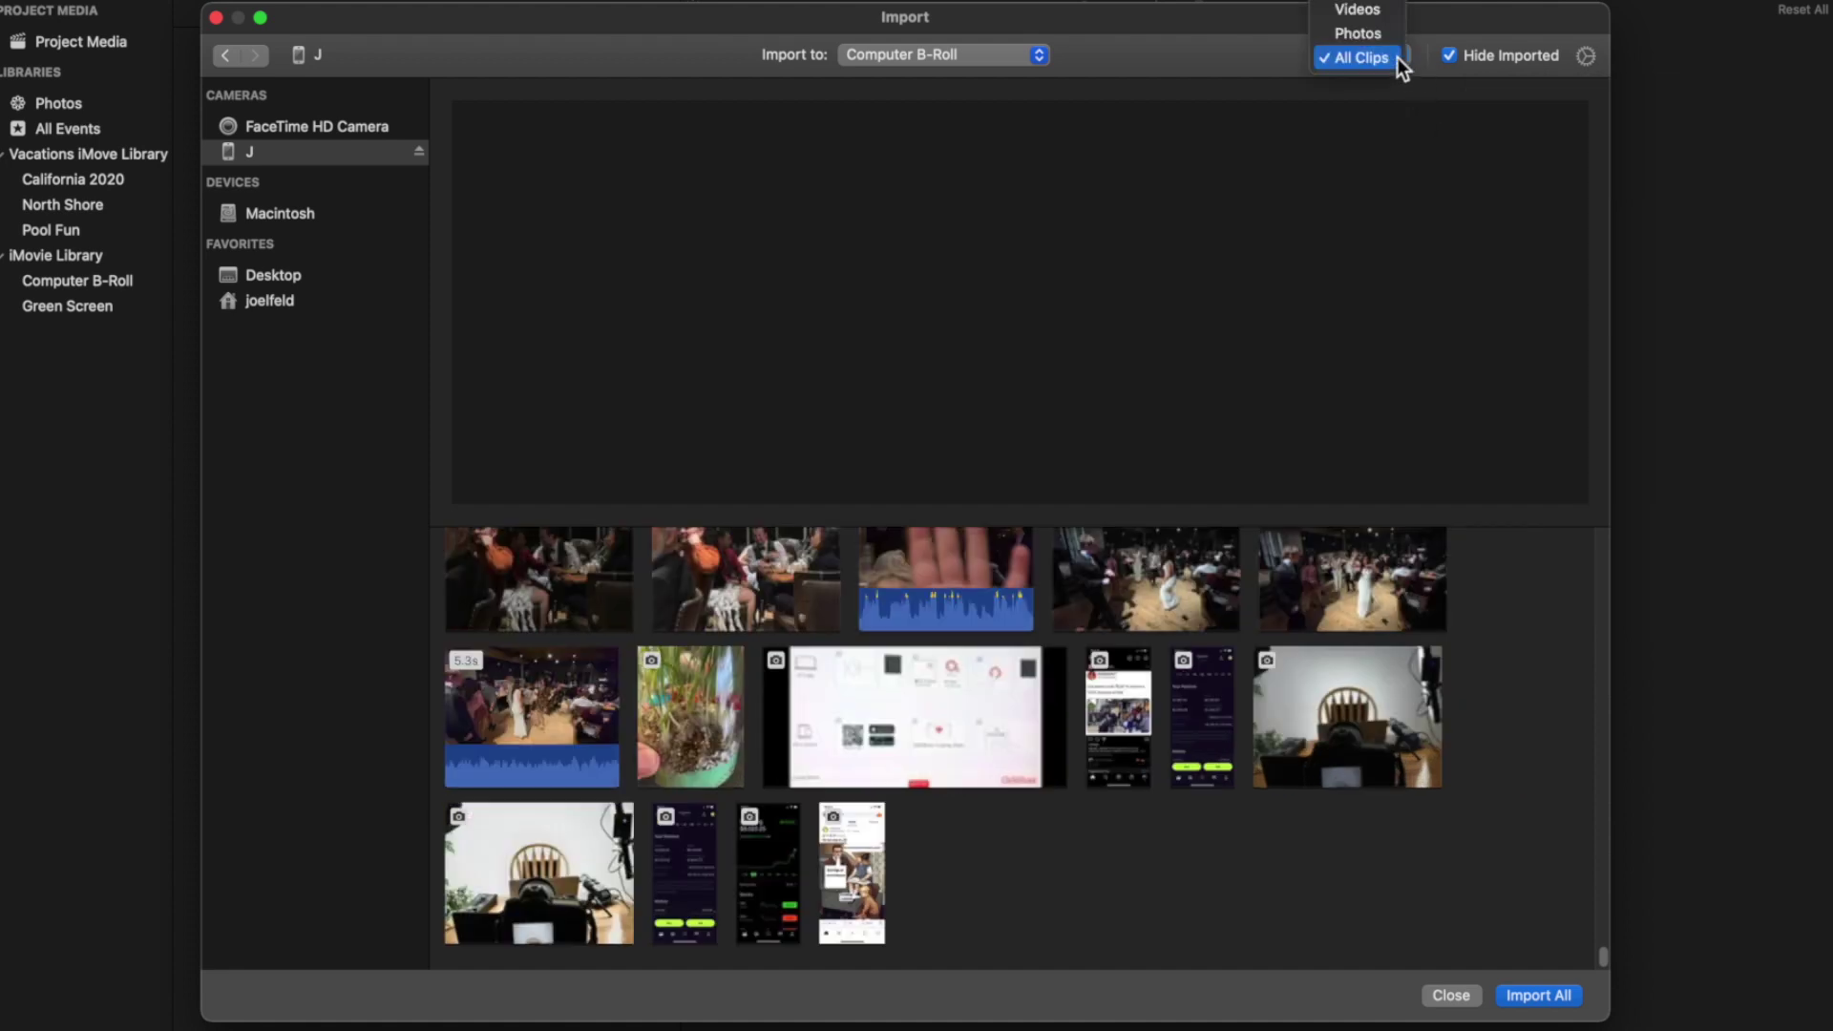
{"action": "left_click", "coordinate": [1385, 14]}
{"action": "scroll", "coordinate": [1011, 695], "scroll_direction": "up", "scroll_amount": 5}
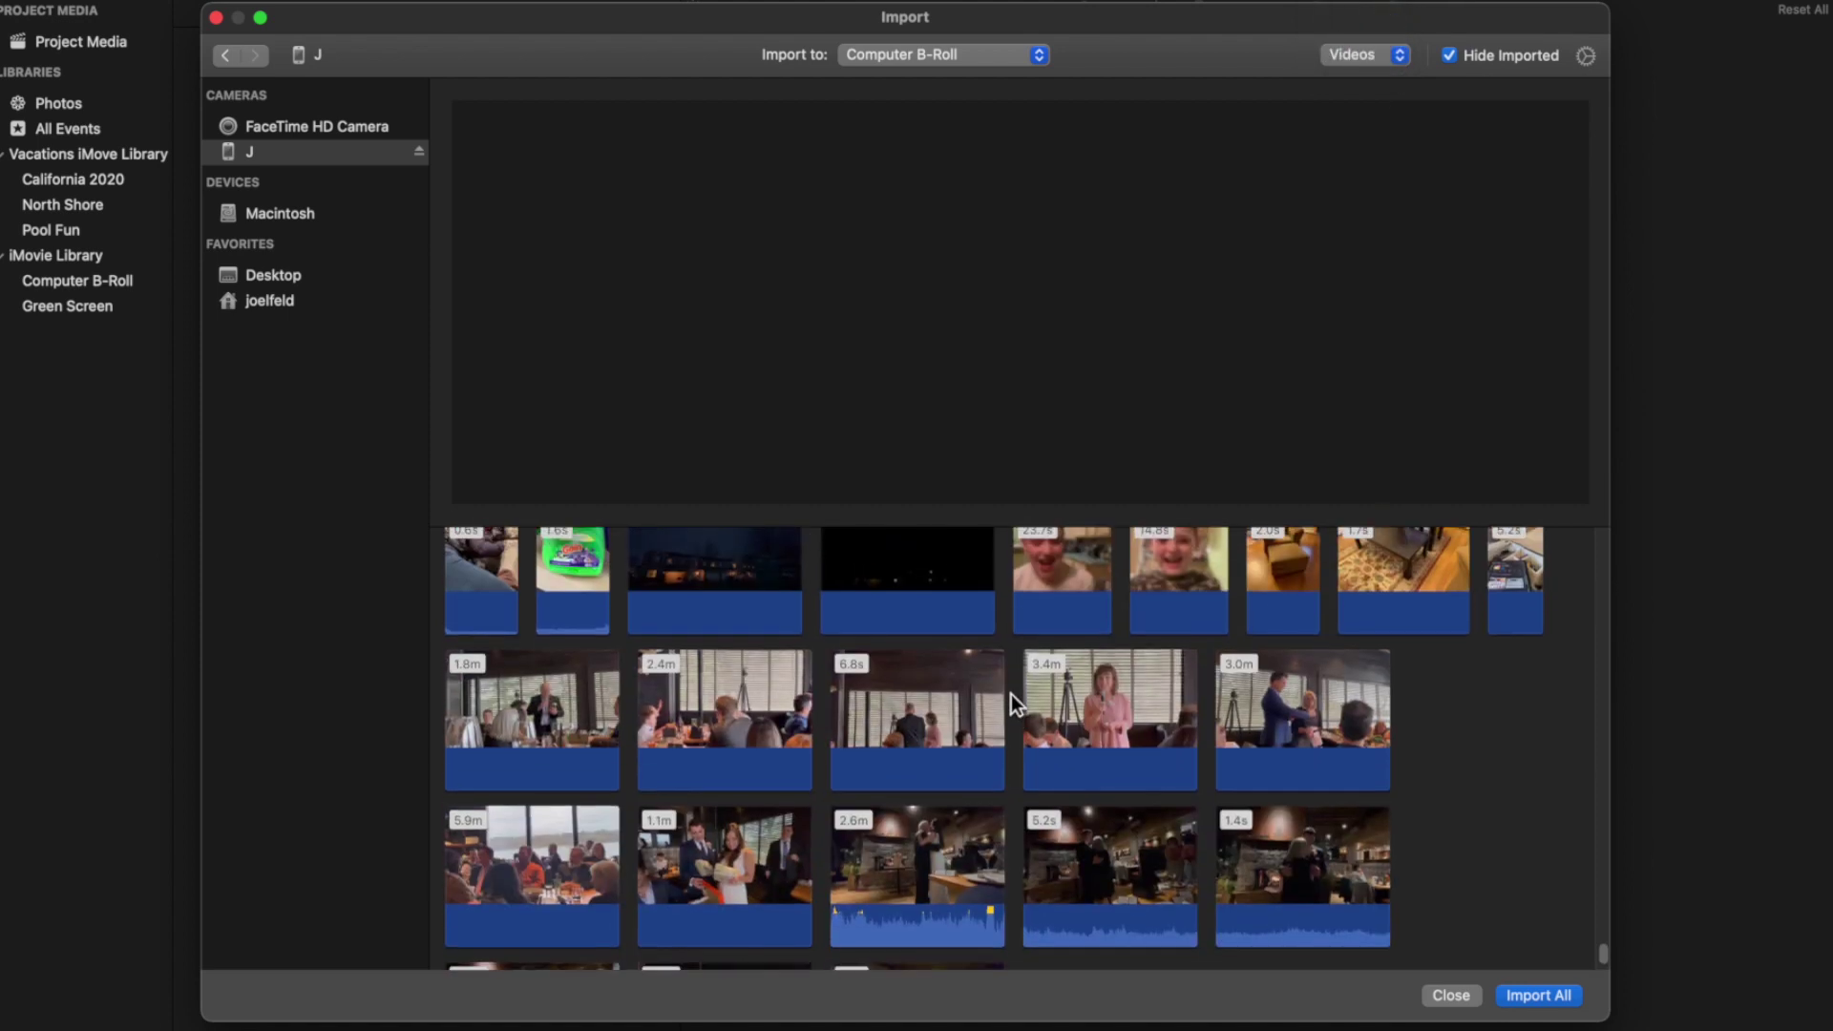
{"action": "scroll", "coordinate": [1011, 694], "scroll_direction": "down", "scroll_amount": 3}
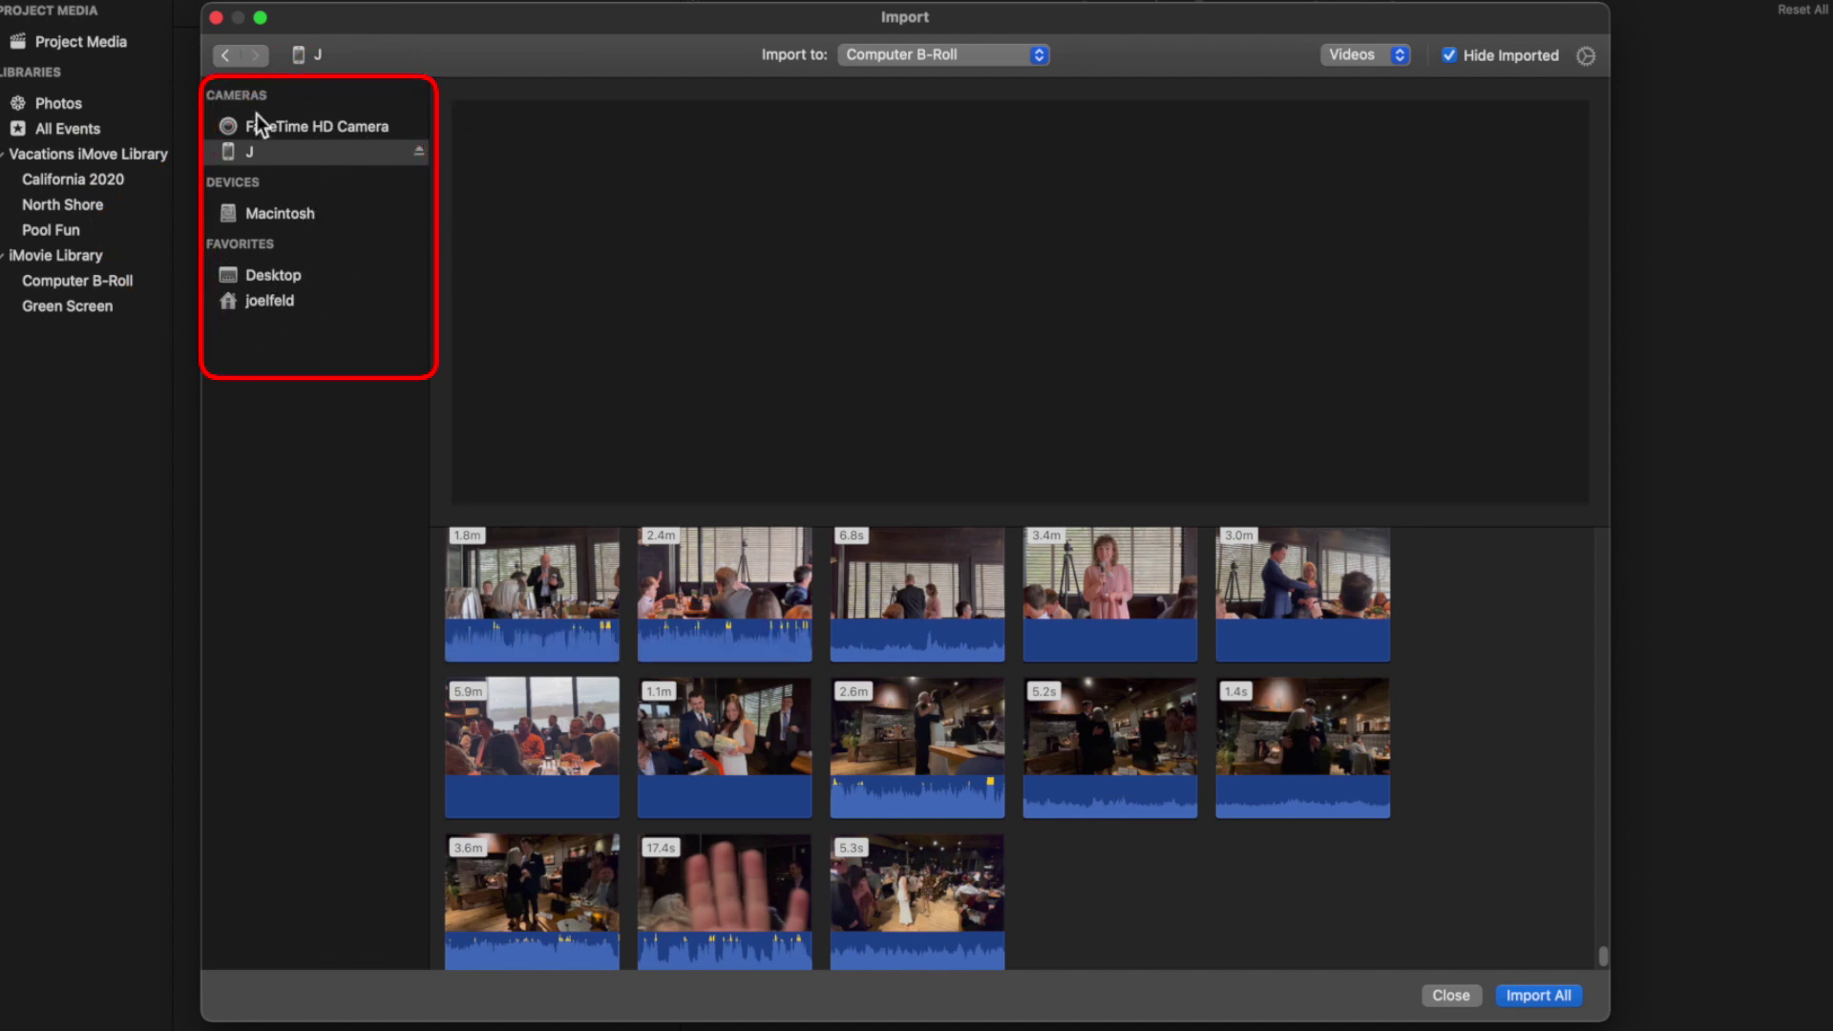
{"action": "left_click", "coordinate": [922, 616]}
{"action": "left_click", "coordinate": [1151, 612]}
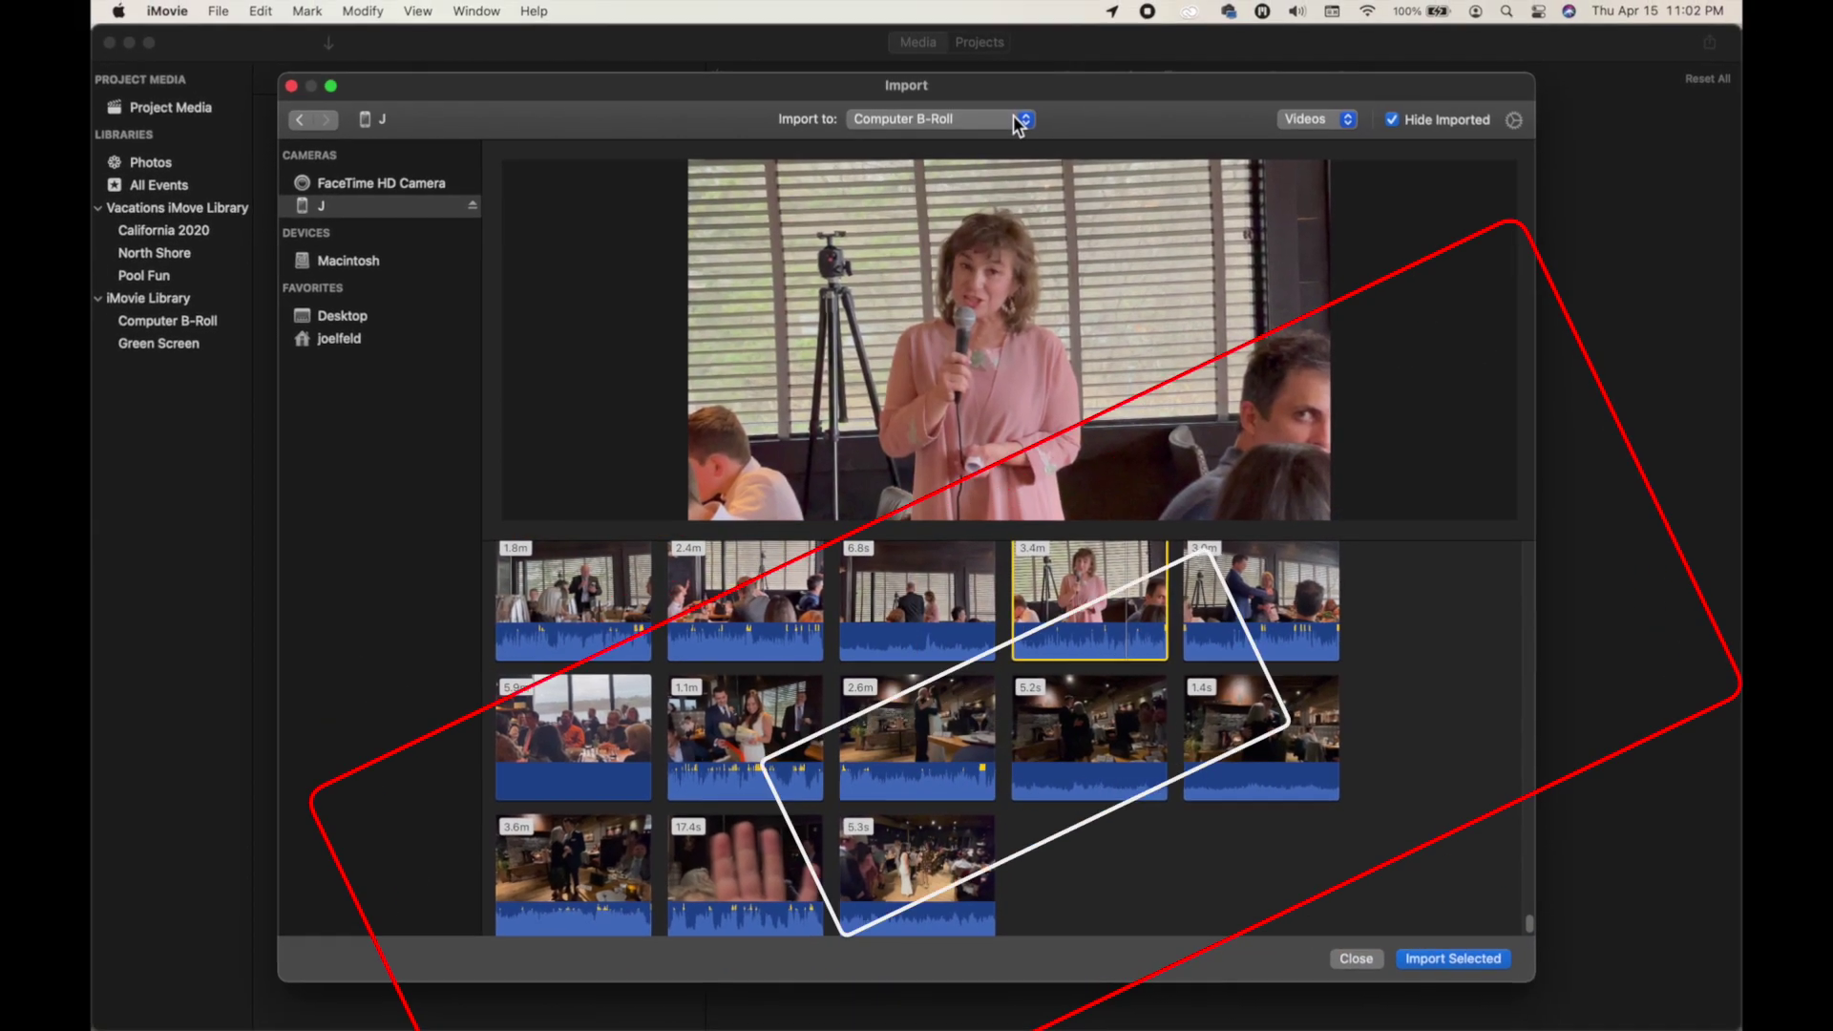
Create a new event named Wedding Day in iMovie Library and use it as the import destination.
{"action": "left_click", "coordinate": [1038, 55]}
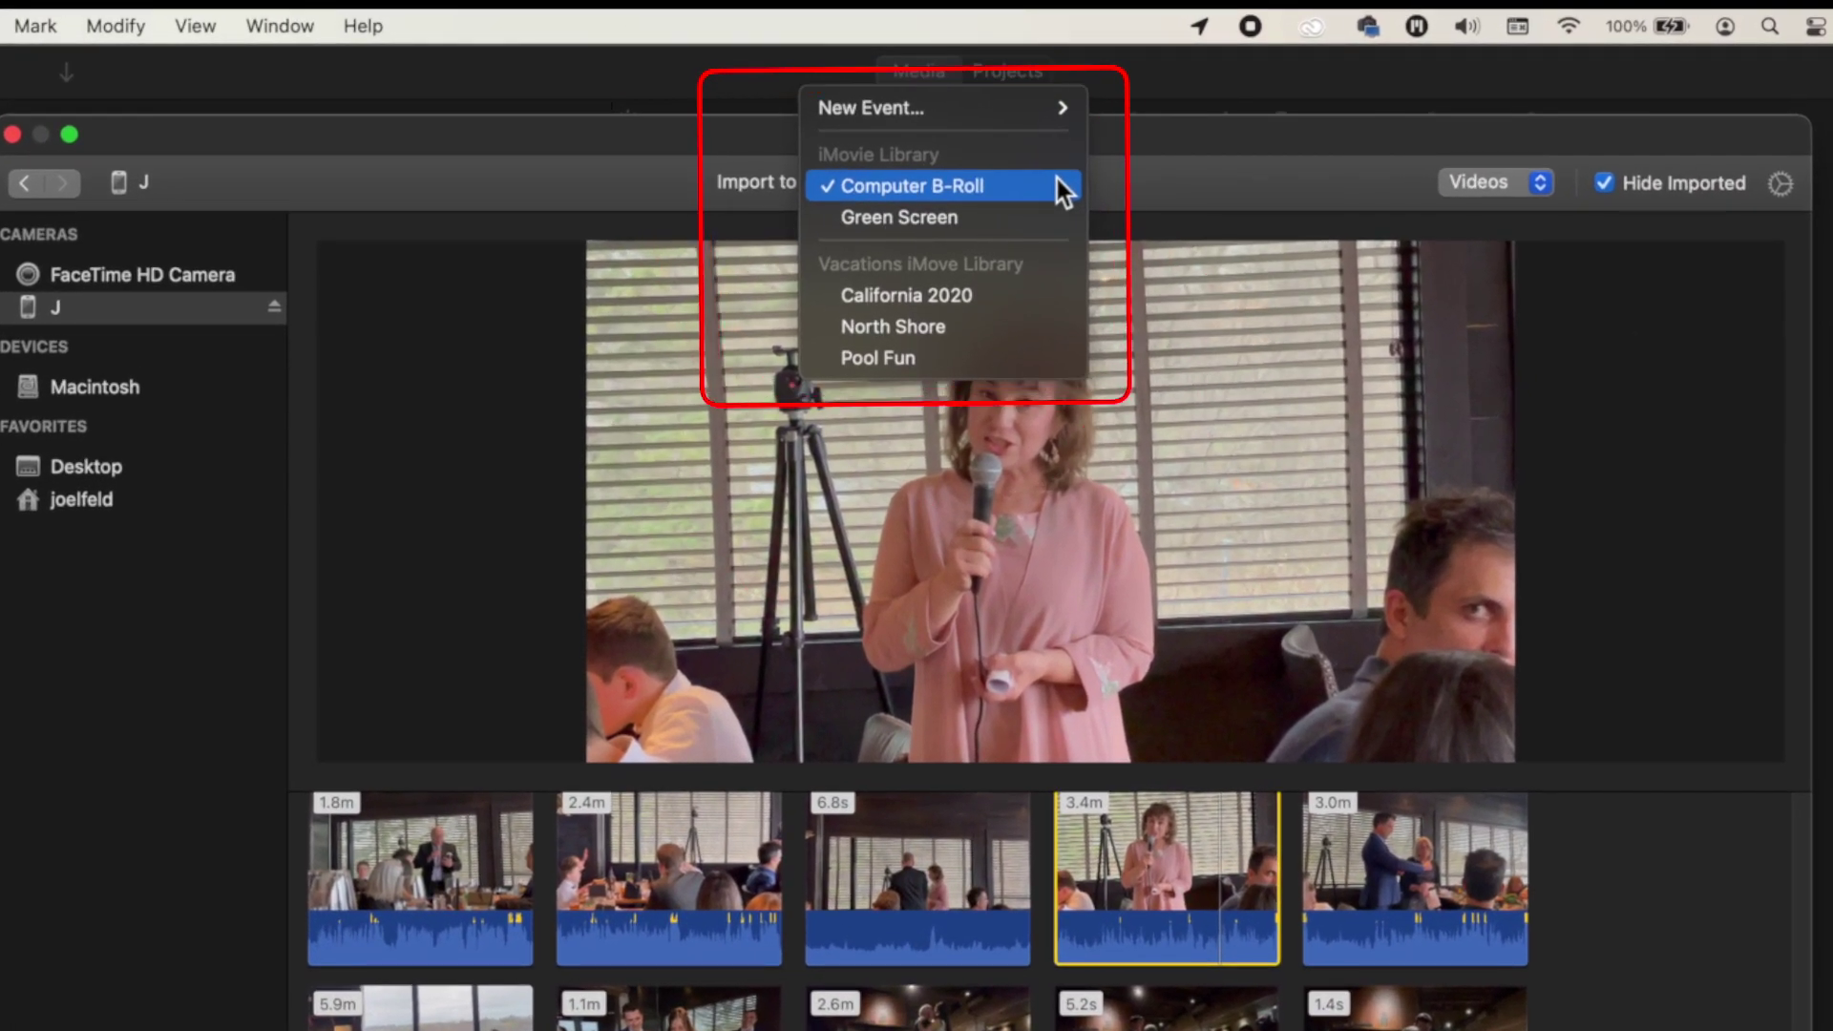
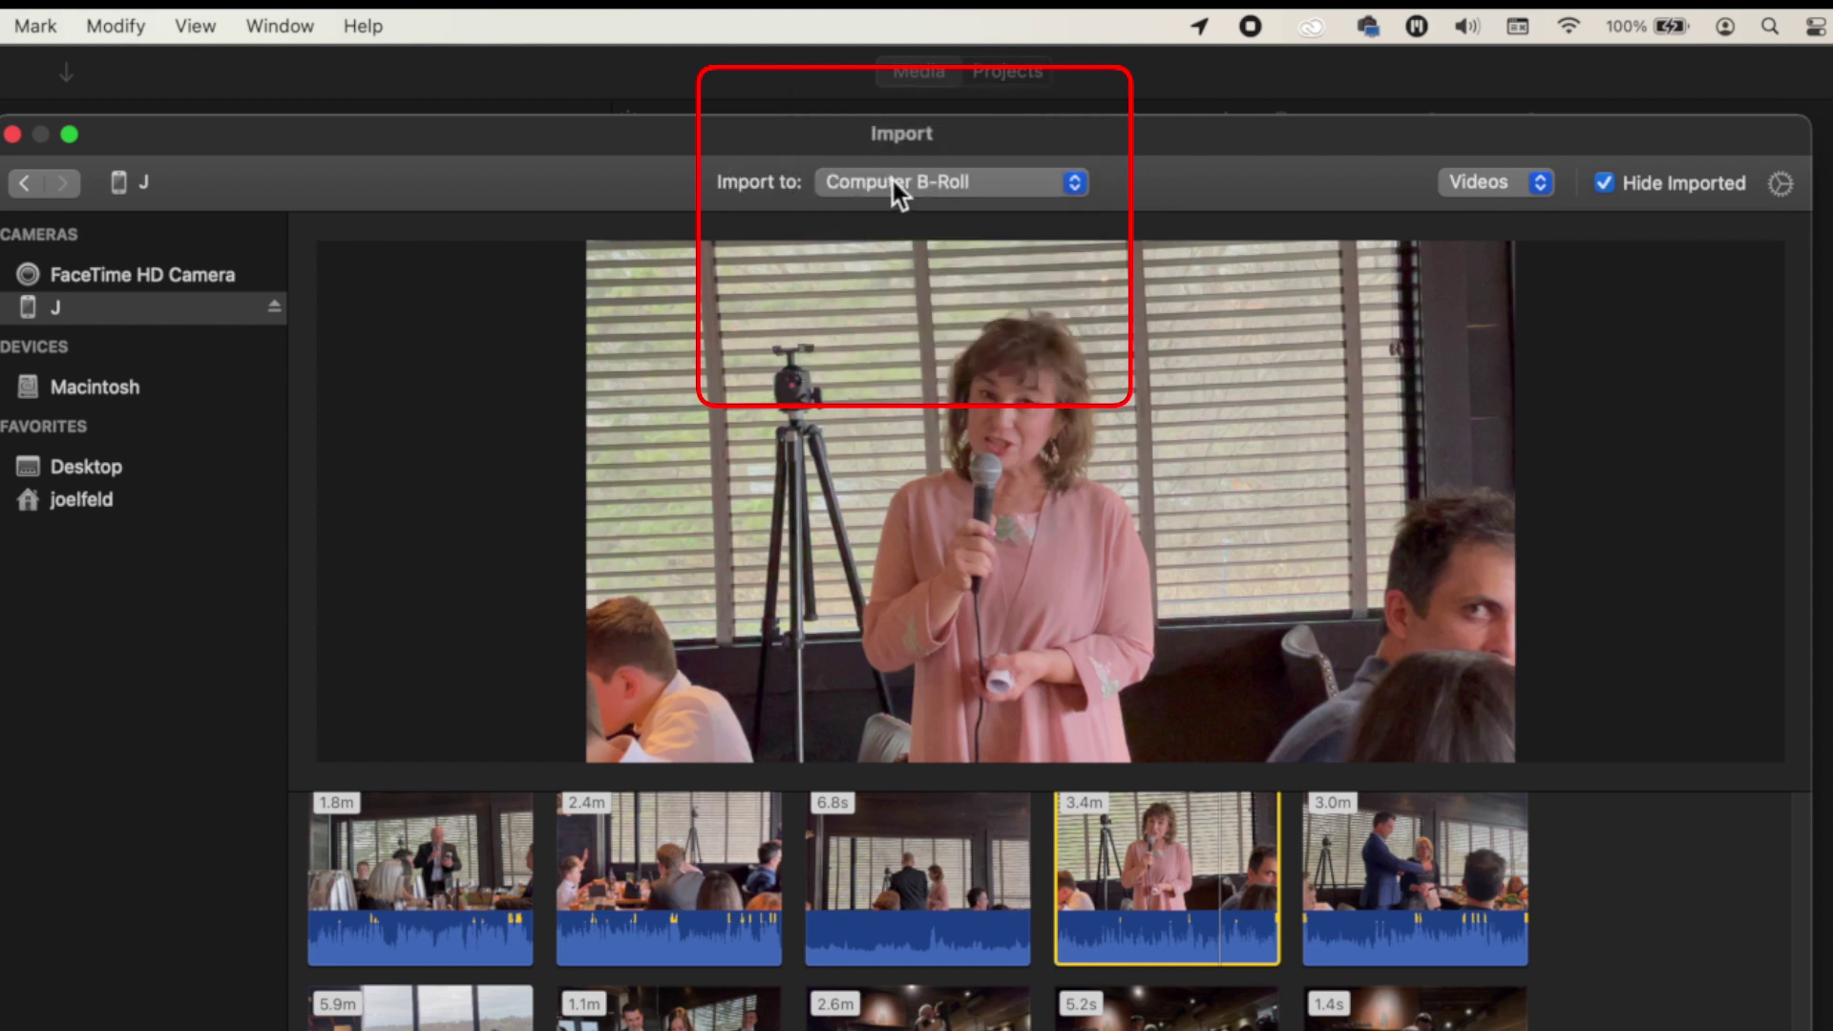
{"action": "left_click", "coordinate": [833, 193]}
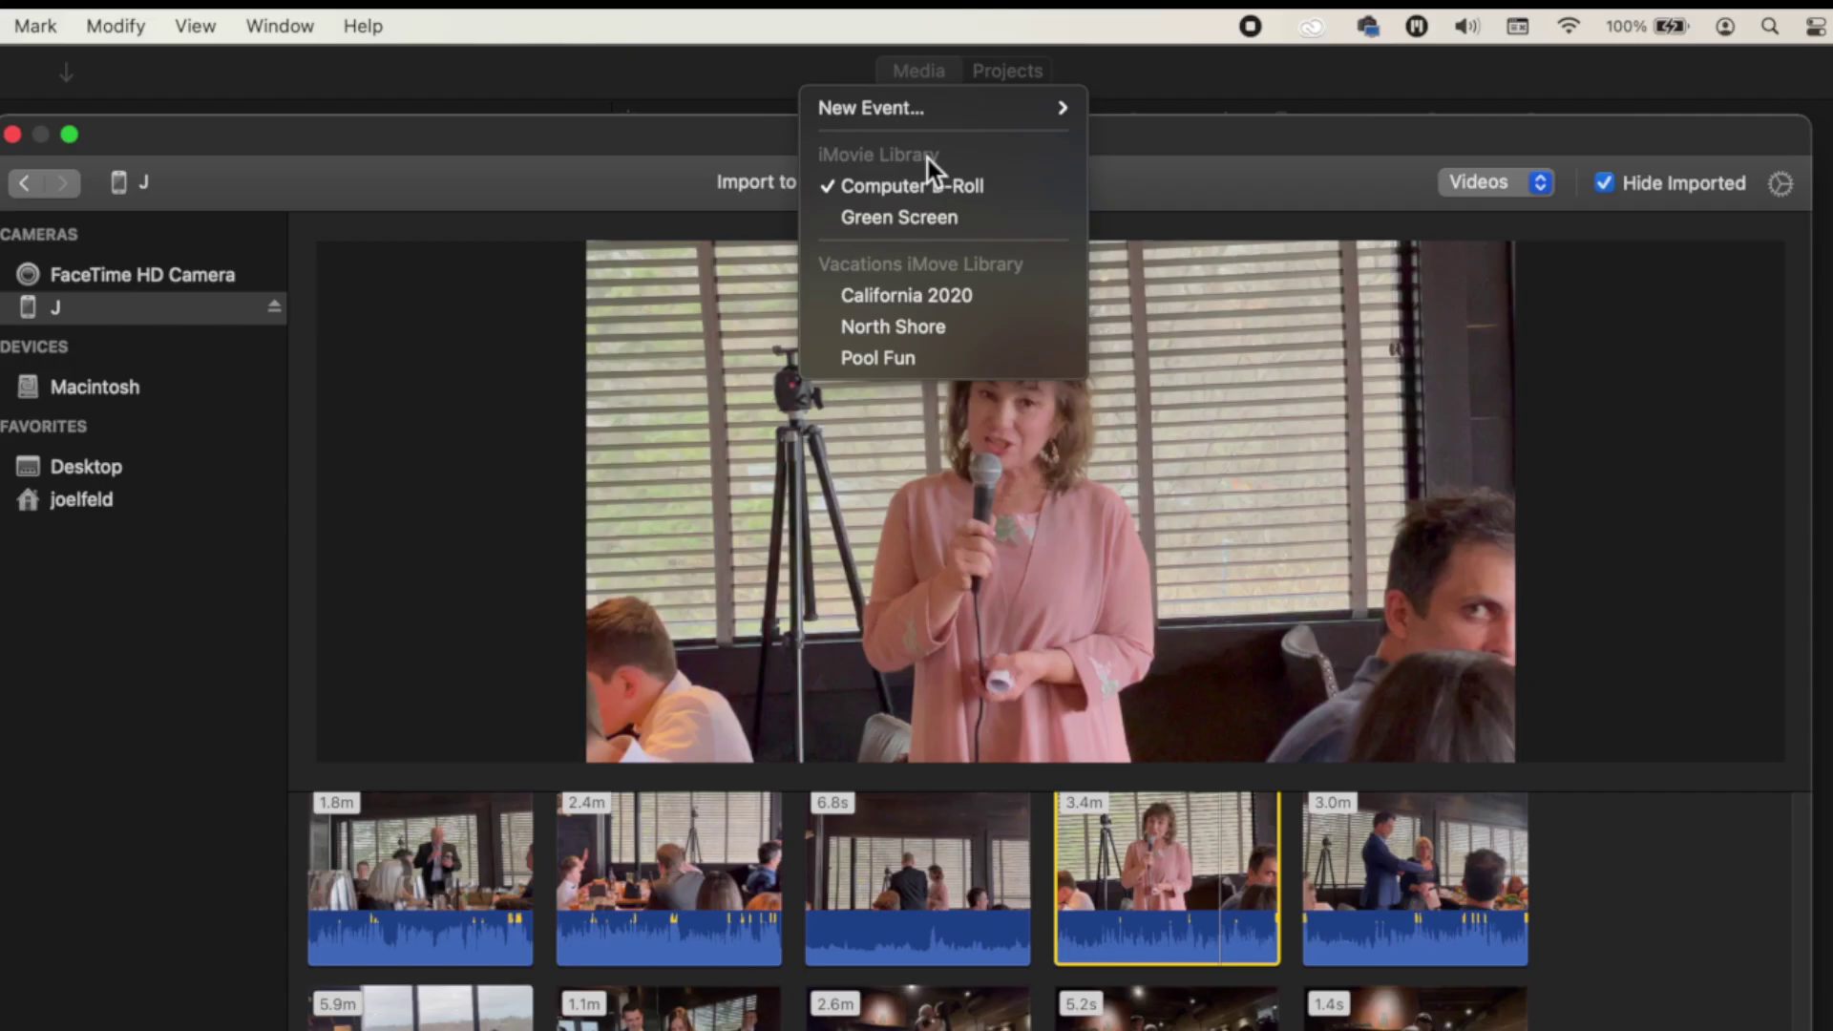
{"action": "mouse_move", "coordinate": [928, 113]}
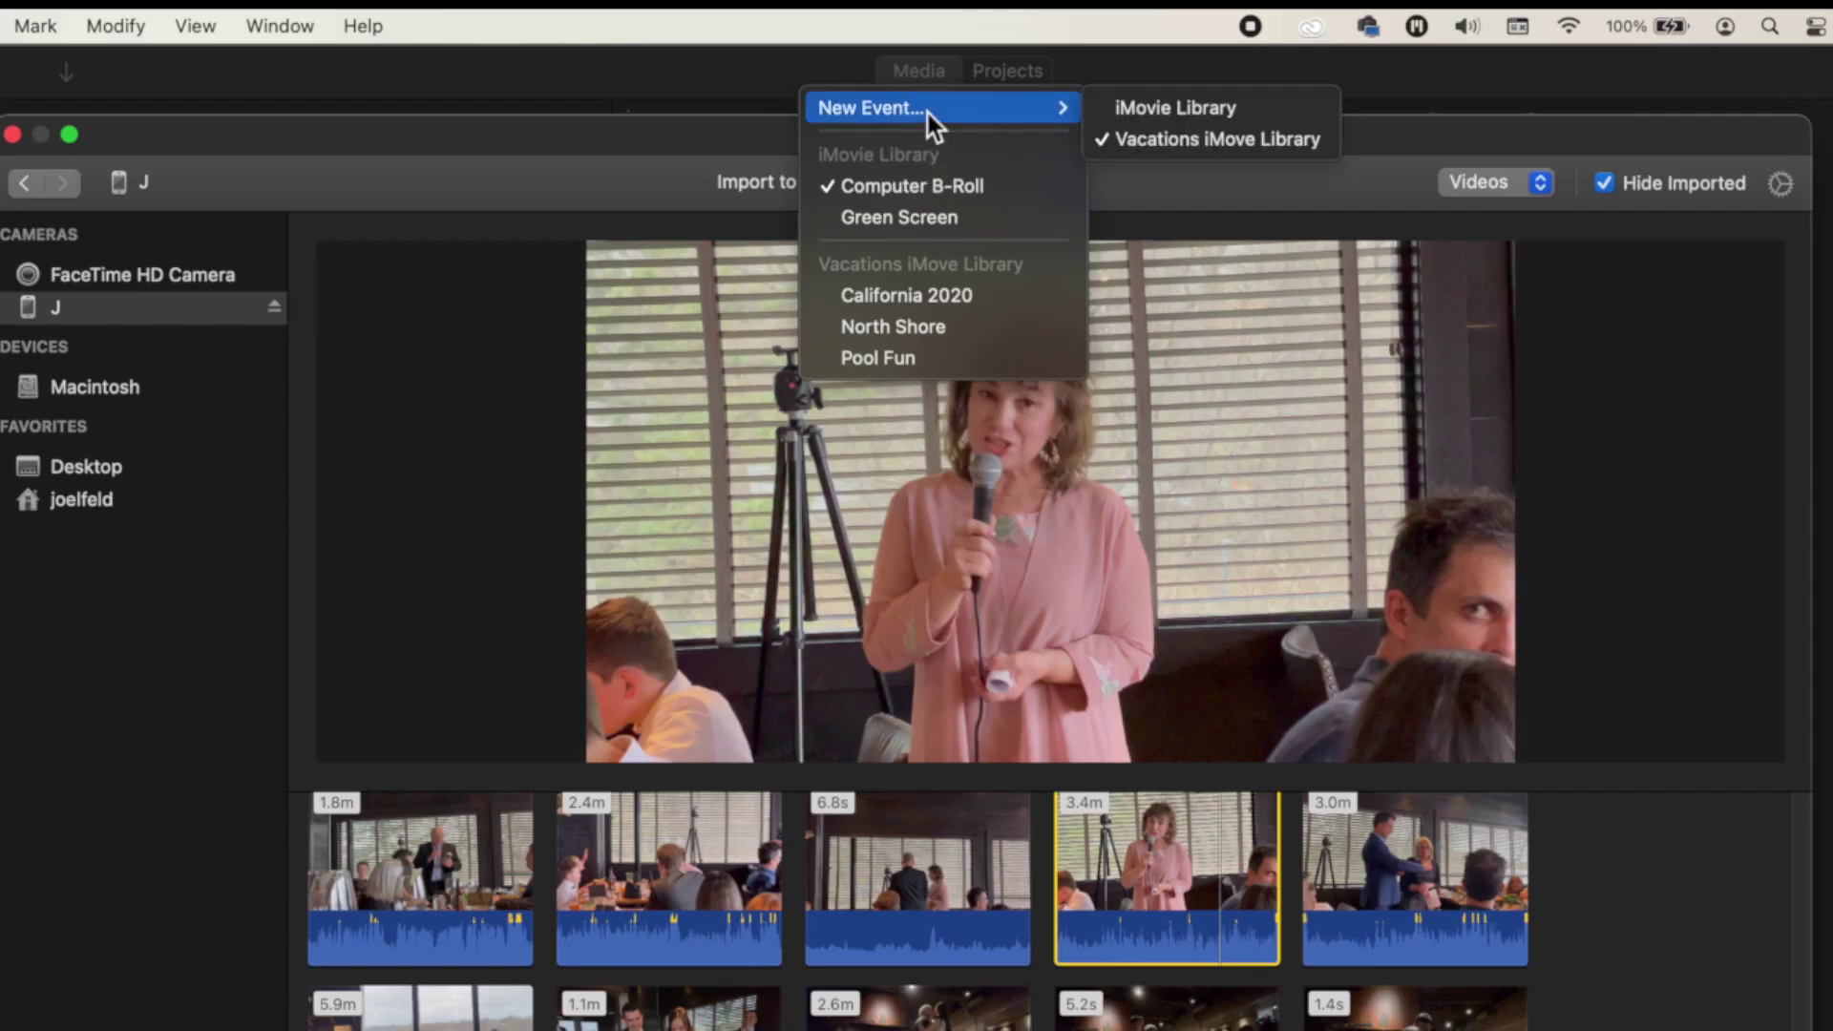
{"action": "left_click", "coordinate": [1172, 112]}
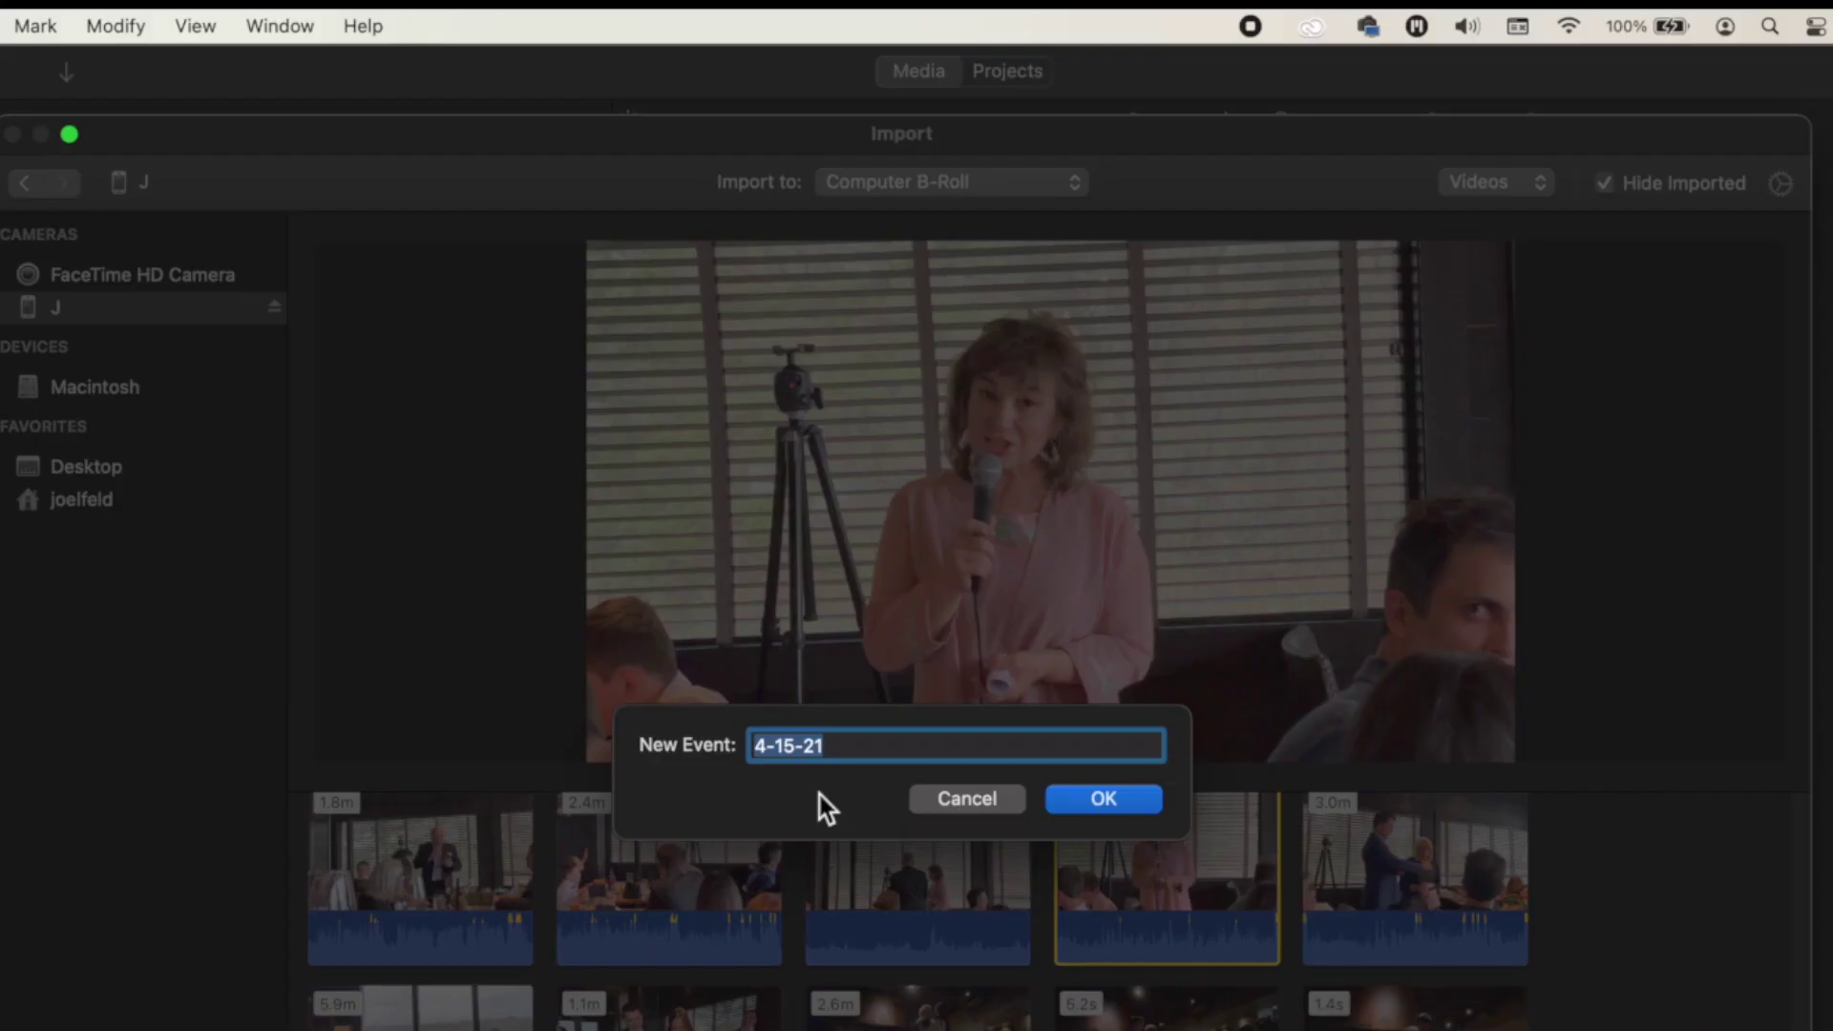
{"action": "type", "text": "Wedding Day"}
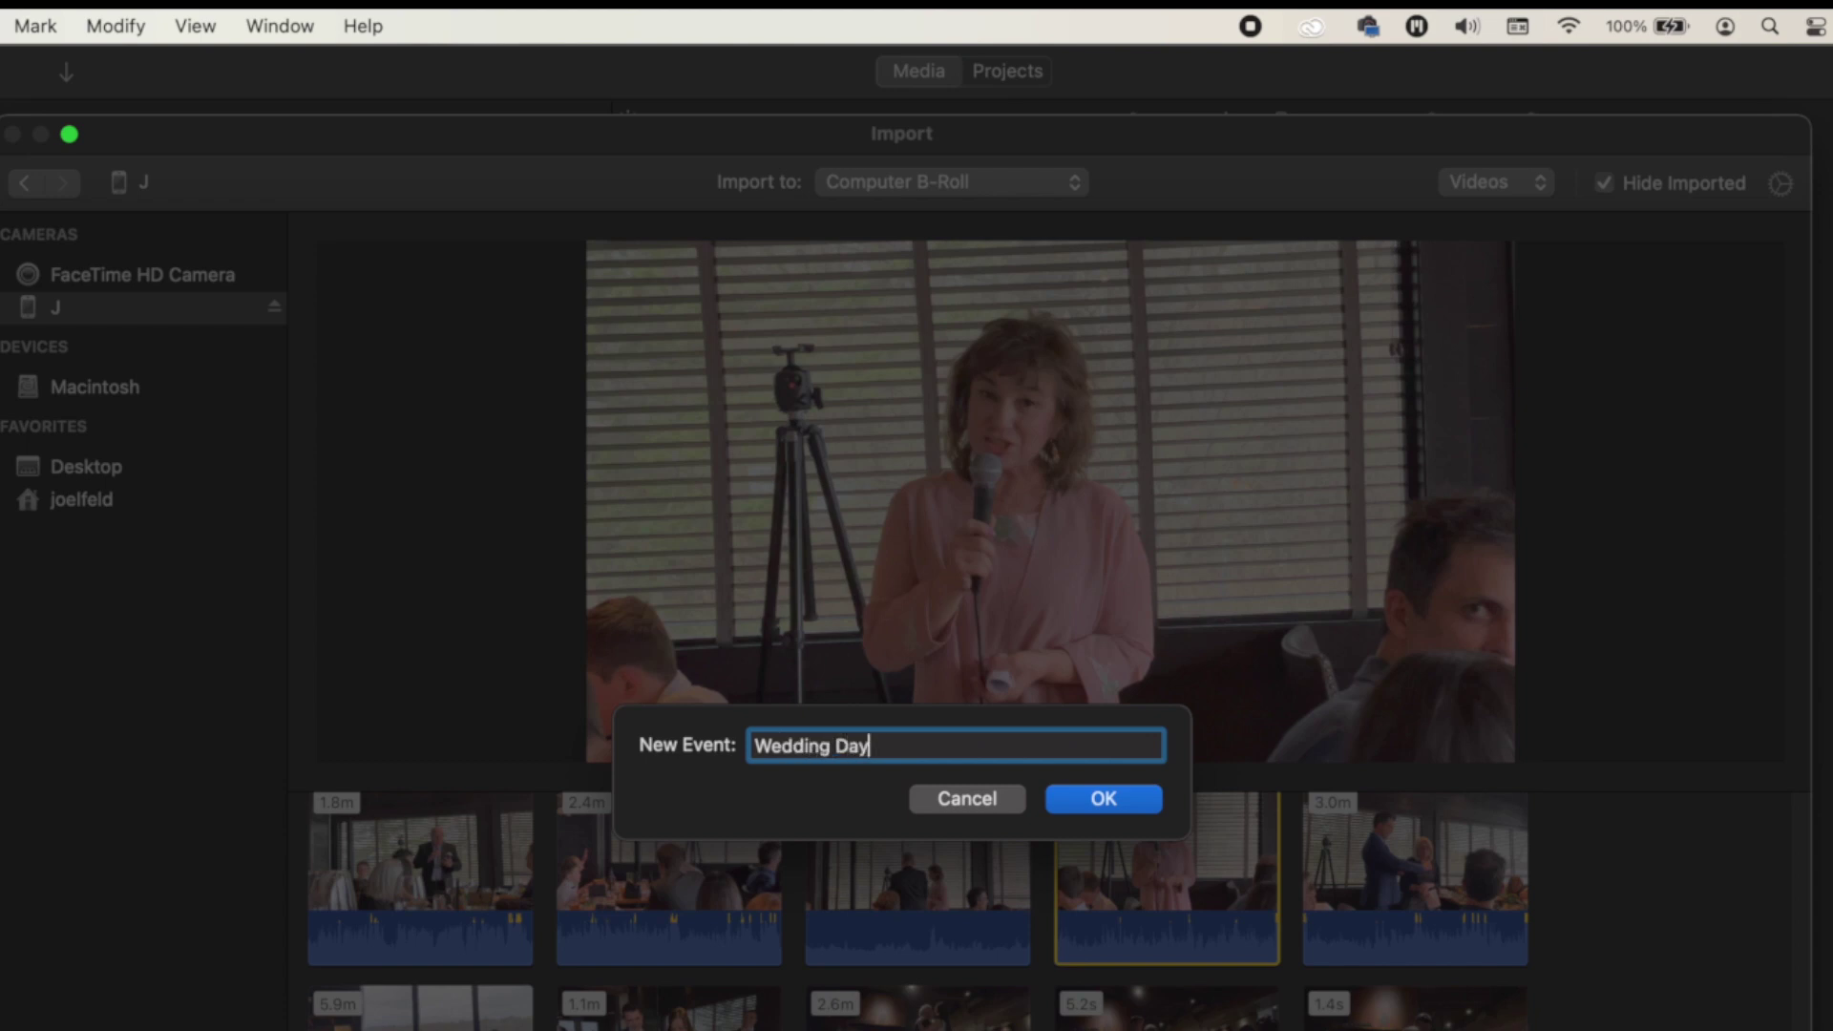
{"action": "left_click", "coordinate": [1110, 798]}
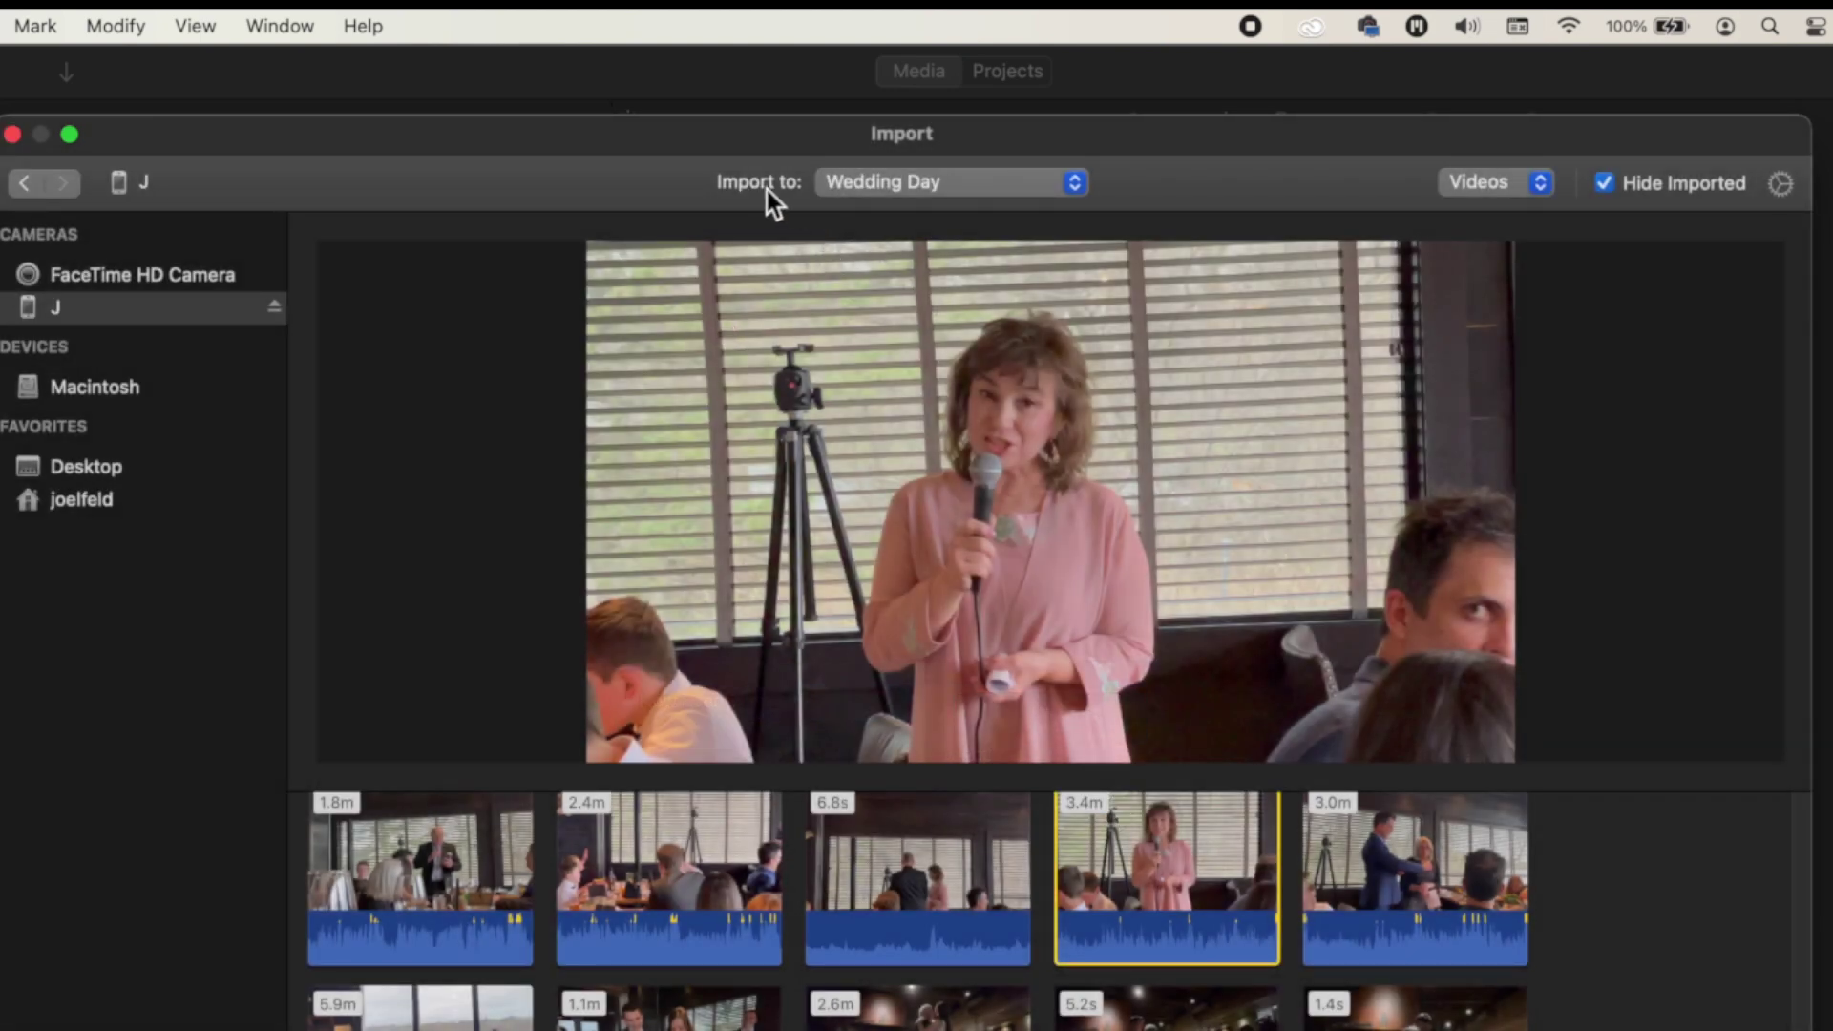
{"action": "left_click", "coordinate": [900, 193]}
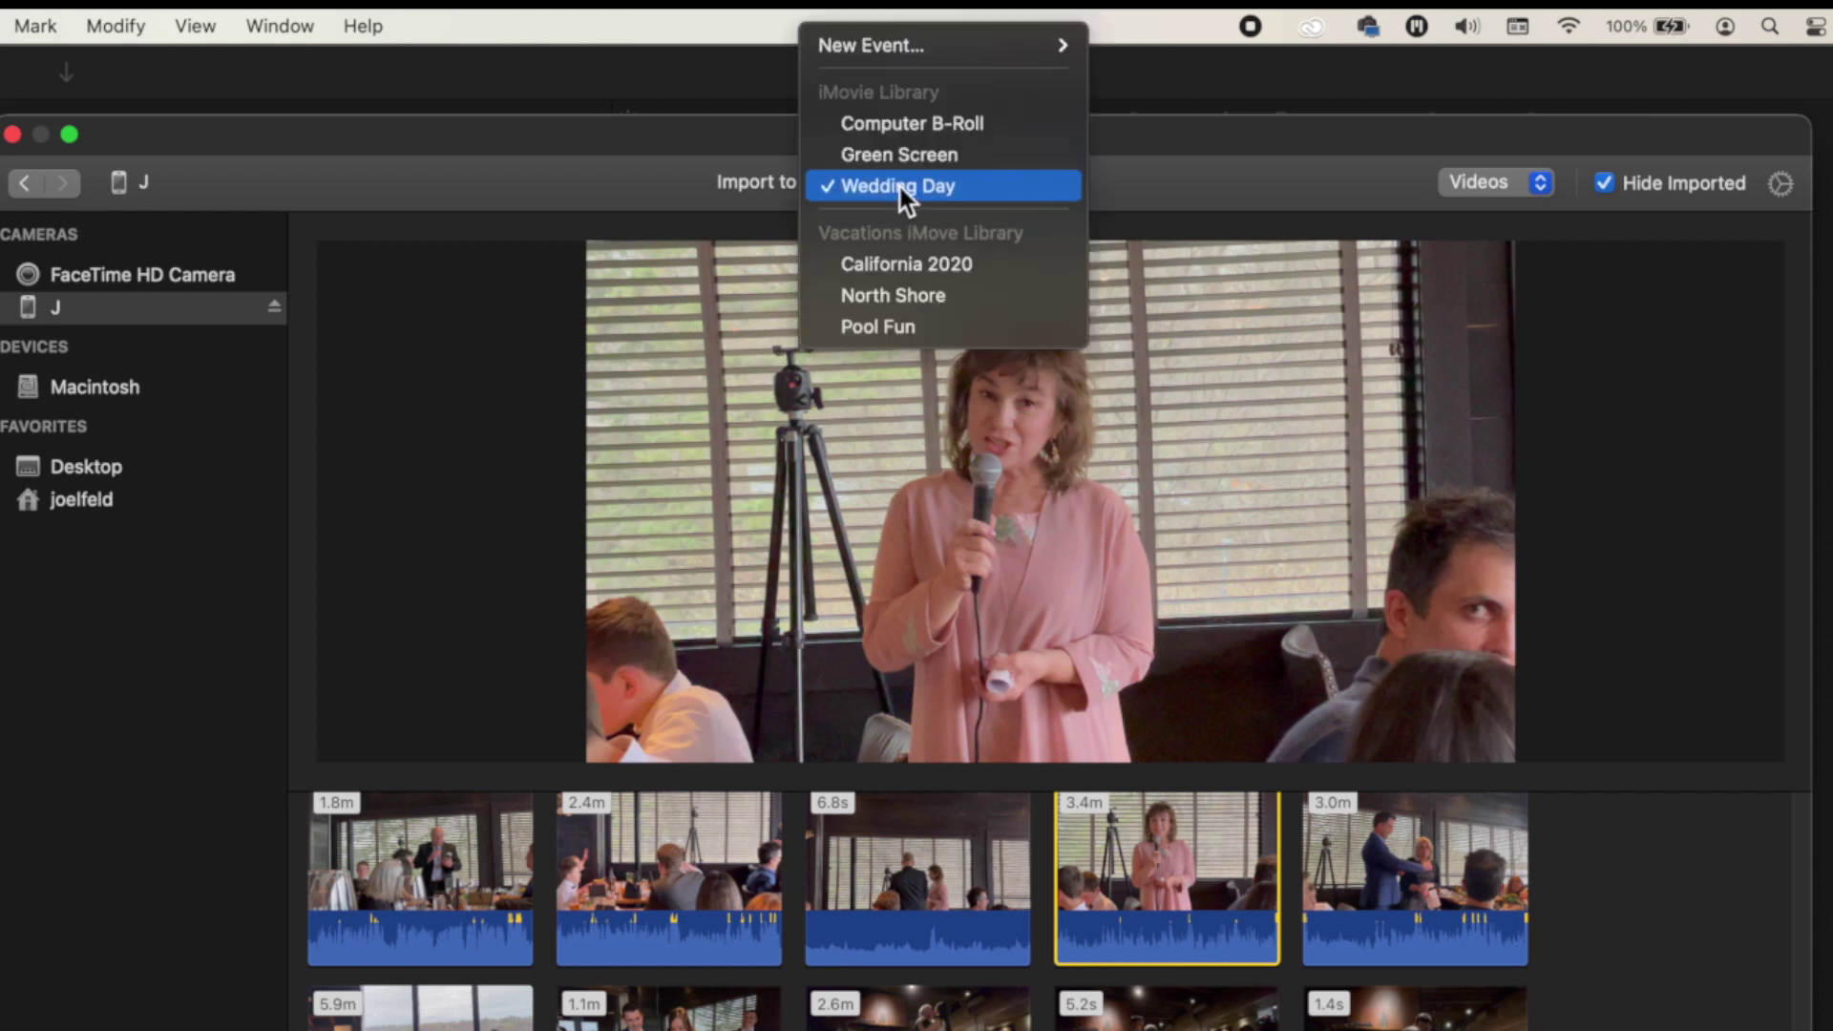
{"action": "left_click", "coordinate": [1036, 186]}
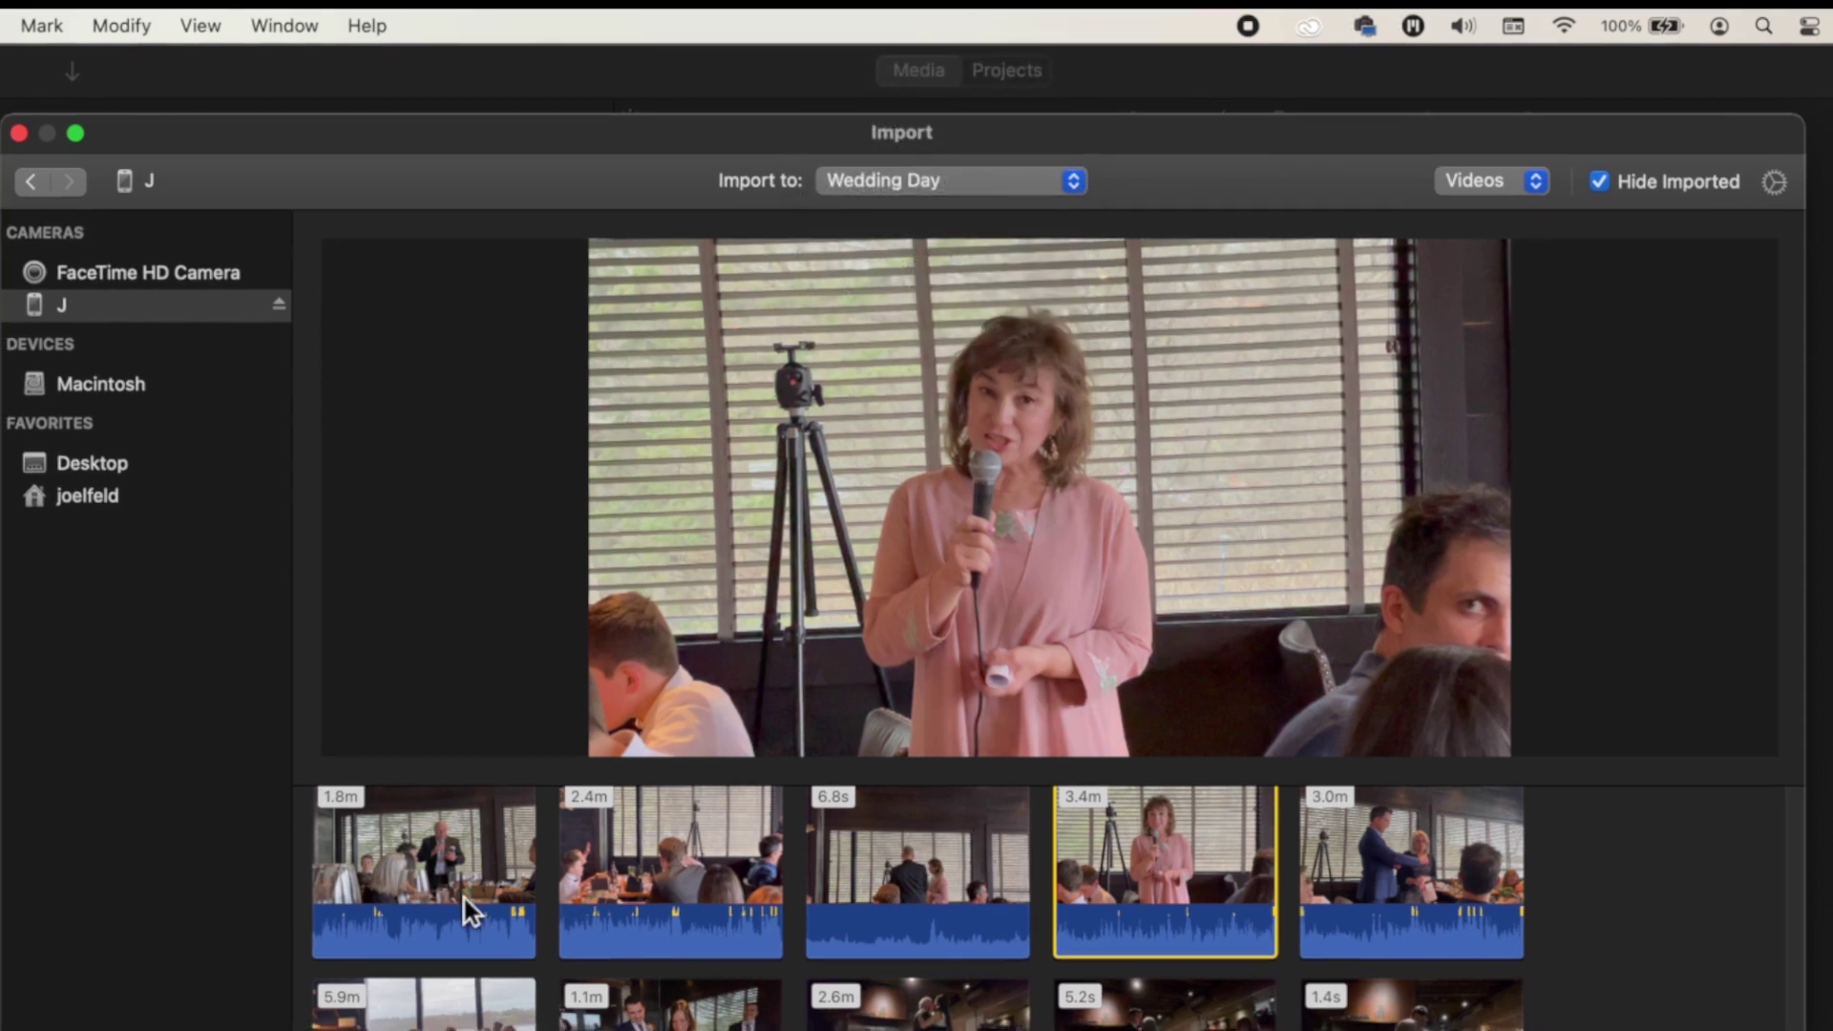
Clear the clip selection, then select single clips: the 1.8-minute one and the 6.8-second one.
{"action": "scroll", "coordinate": [458, 898], "scroll_direction": "up", "scroll_amount": 3}
{"action": "scroll", "coordinate": [492, 827], "scroll_direction": "down", "scroll_amount": 3}
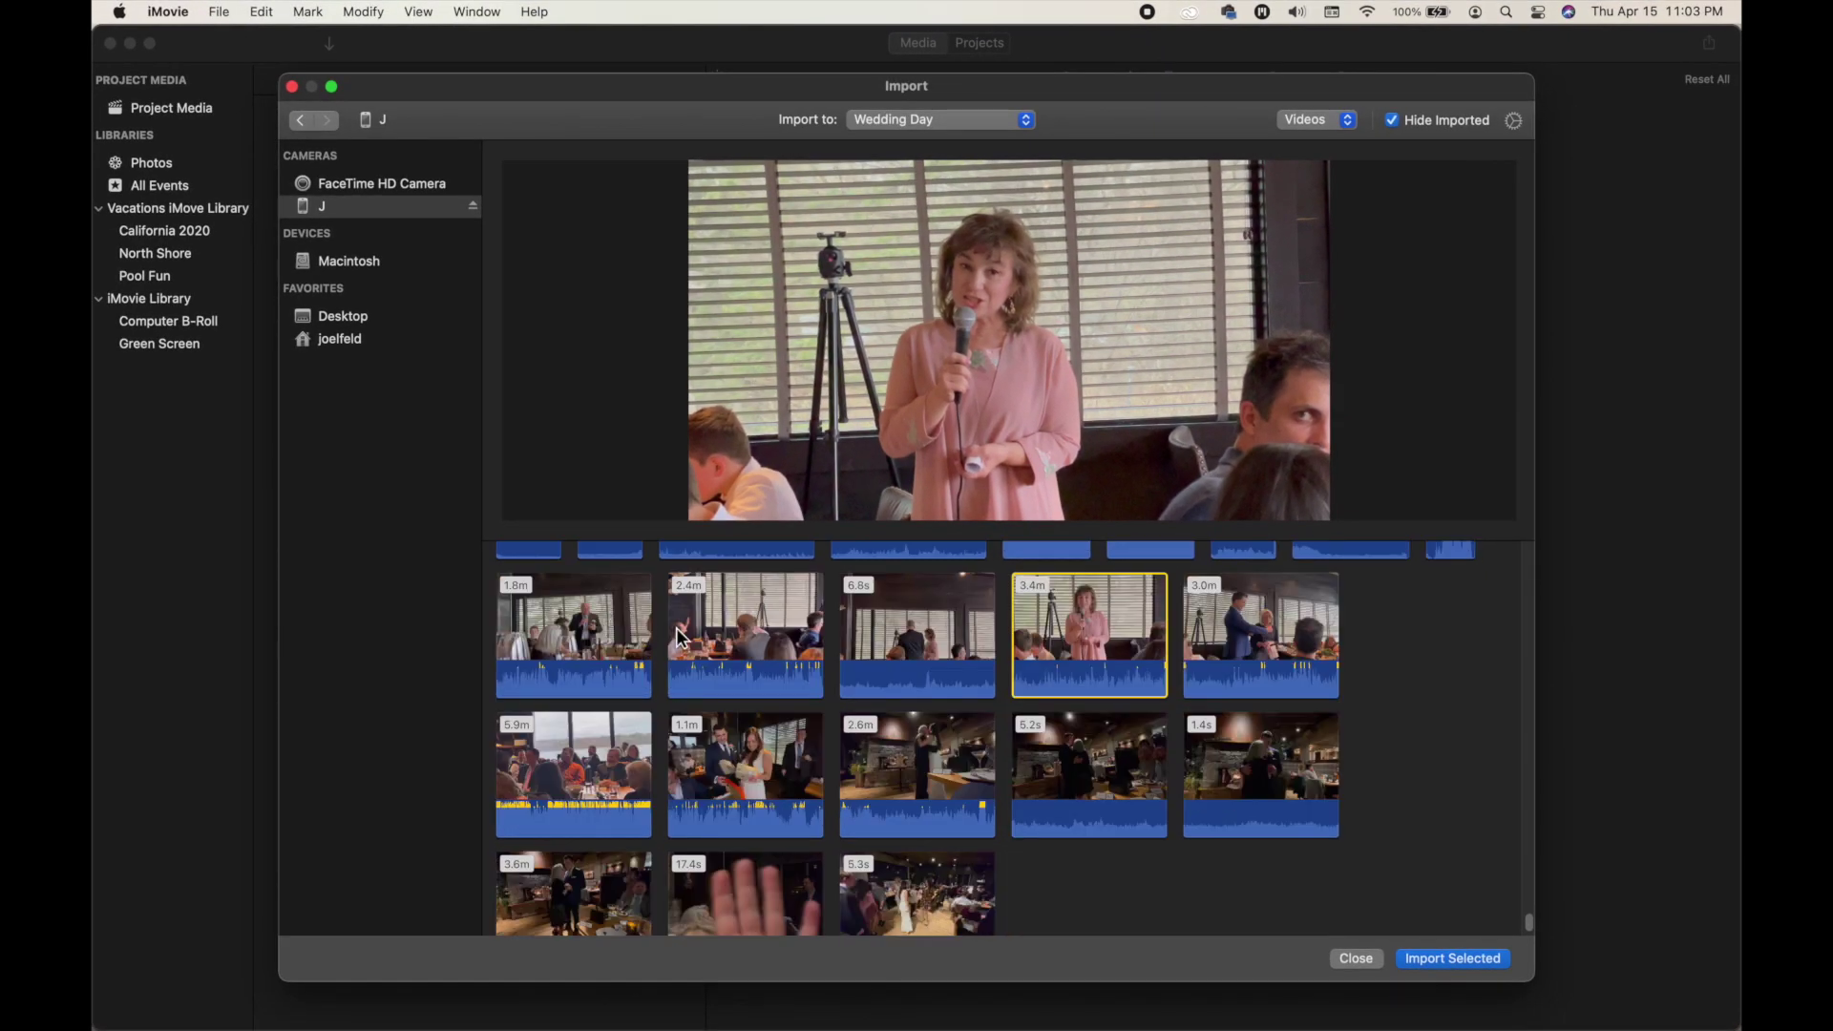
{"action": "left_click", "coordinate": [1149, 888]}
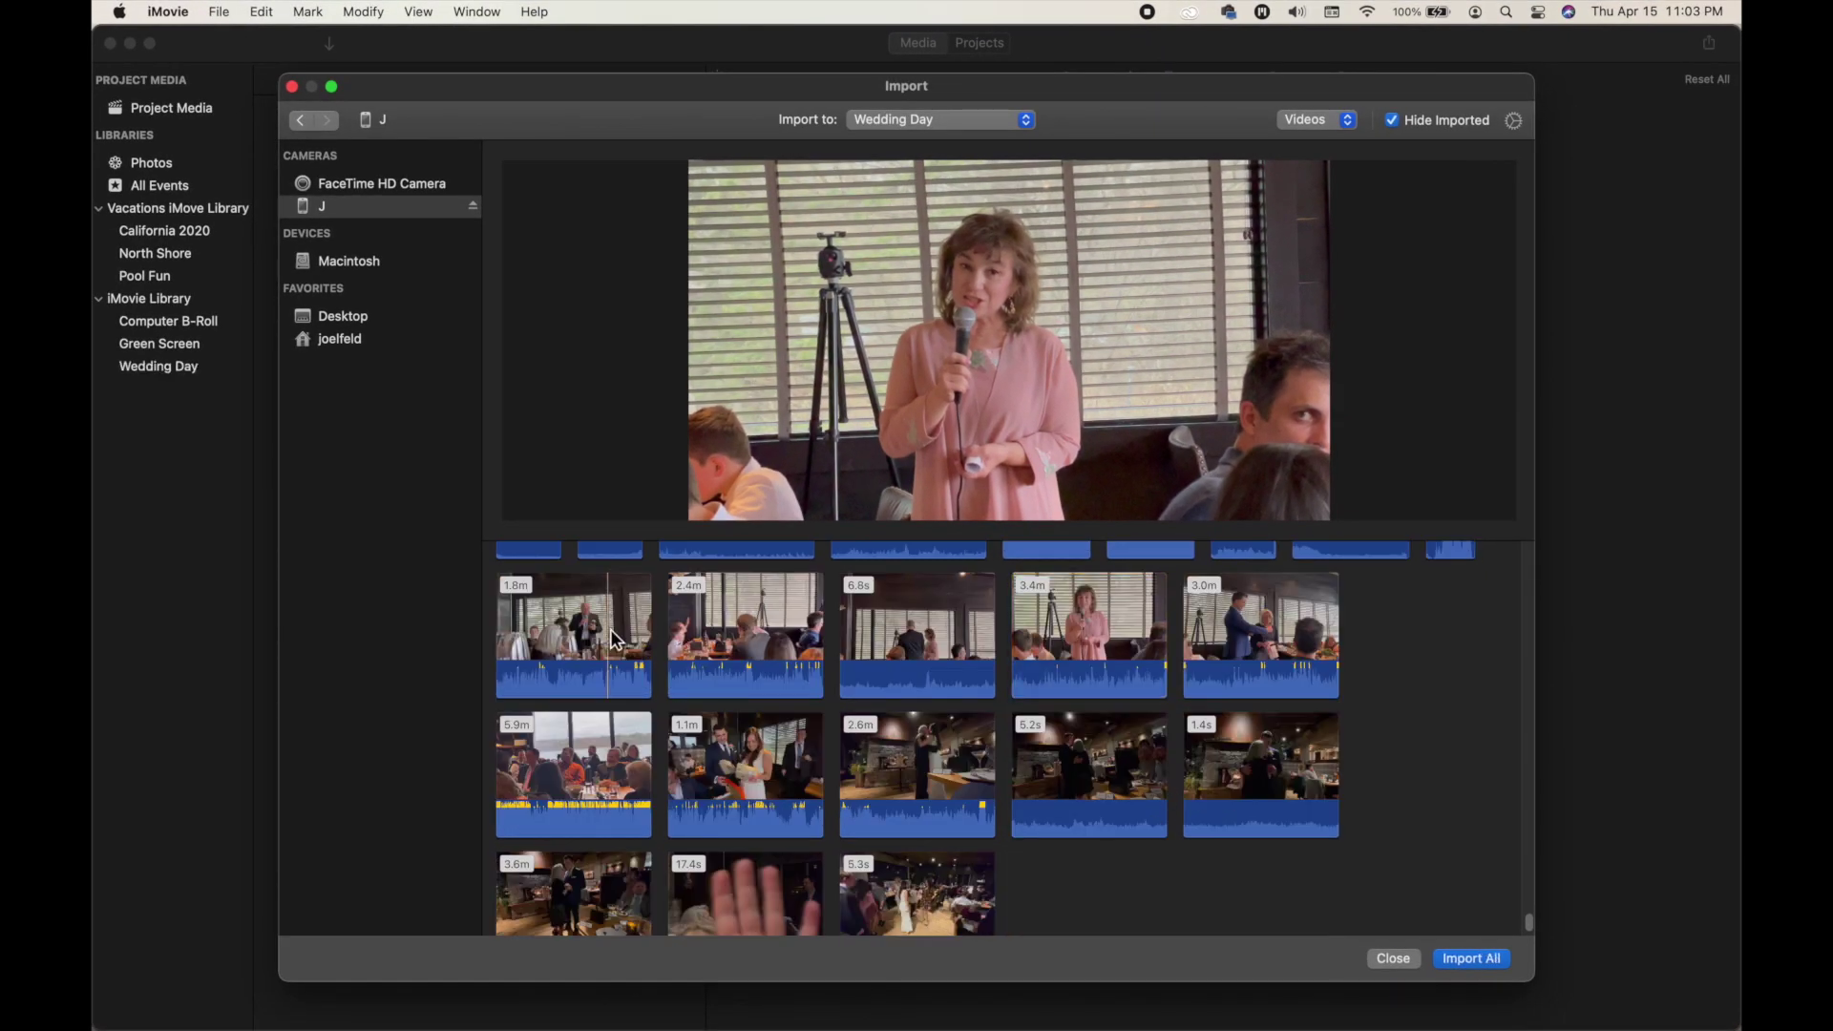
{"action": "left_click", "coordinate": [614, 640]}
{"action": "scroll", "coordinate": [940, 806], "scroll_direction": "down", "scroll_amount": 1}
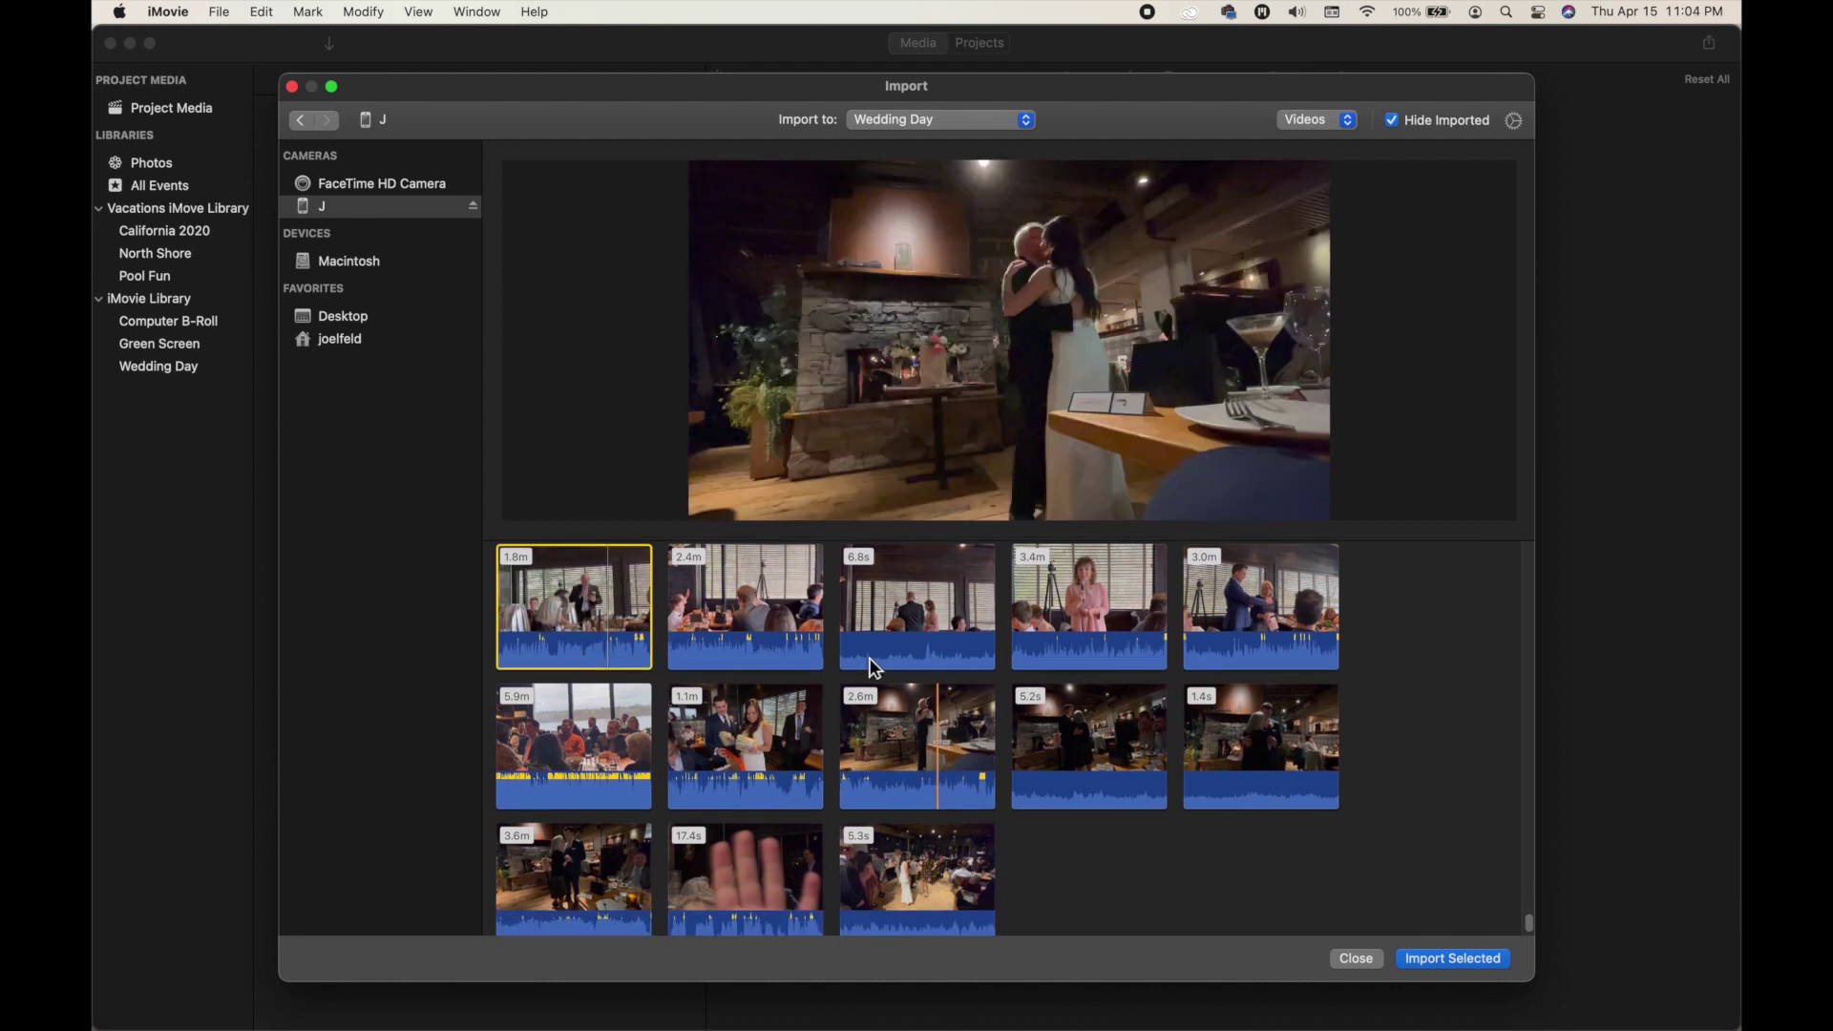
{"action": "left_click", "coordinate": [945, 625]}
Select the 3.4-minute, 2.4-minute and 2.6-minute wedding clips together.
{"action": "left_click", "coordinate": [1106, 625]}
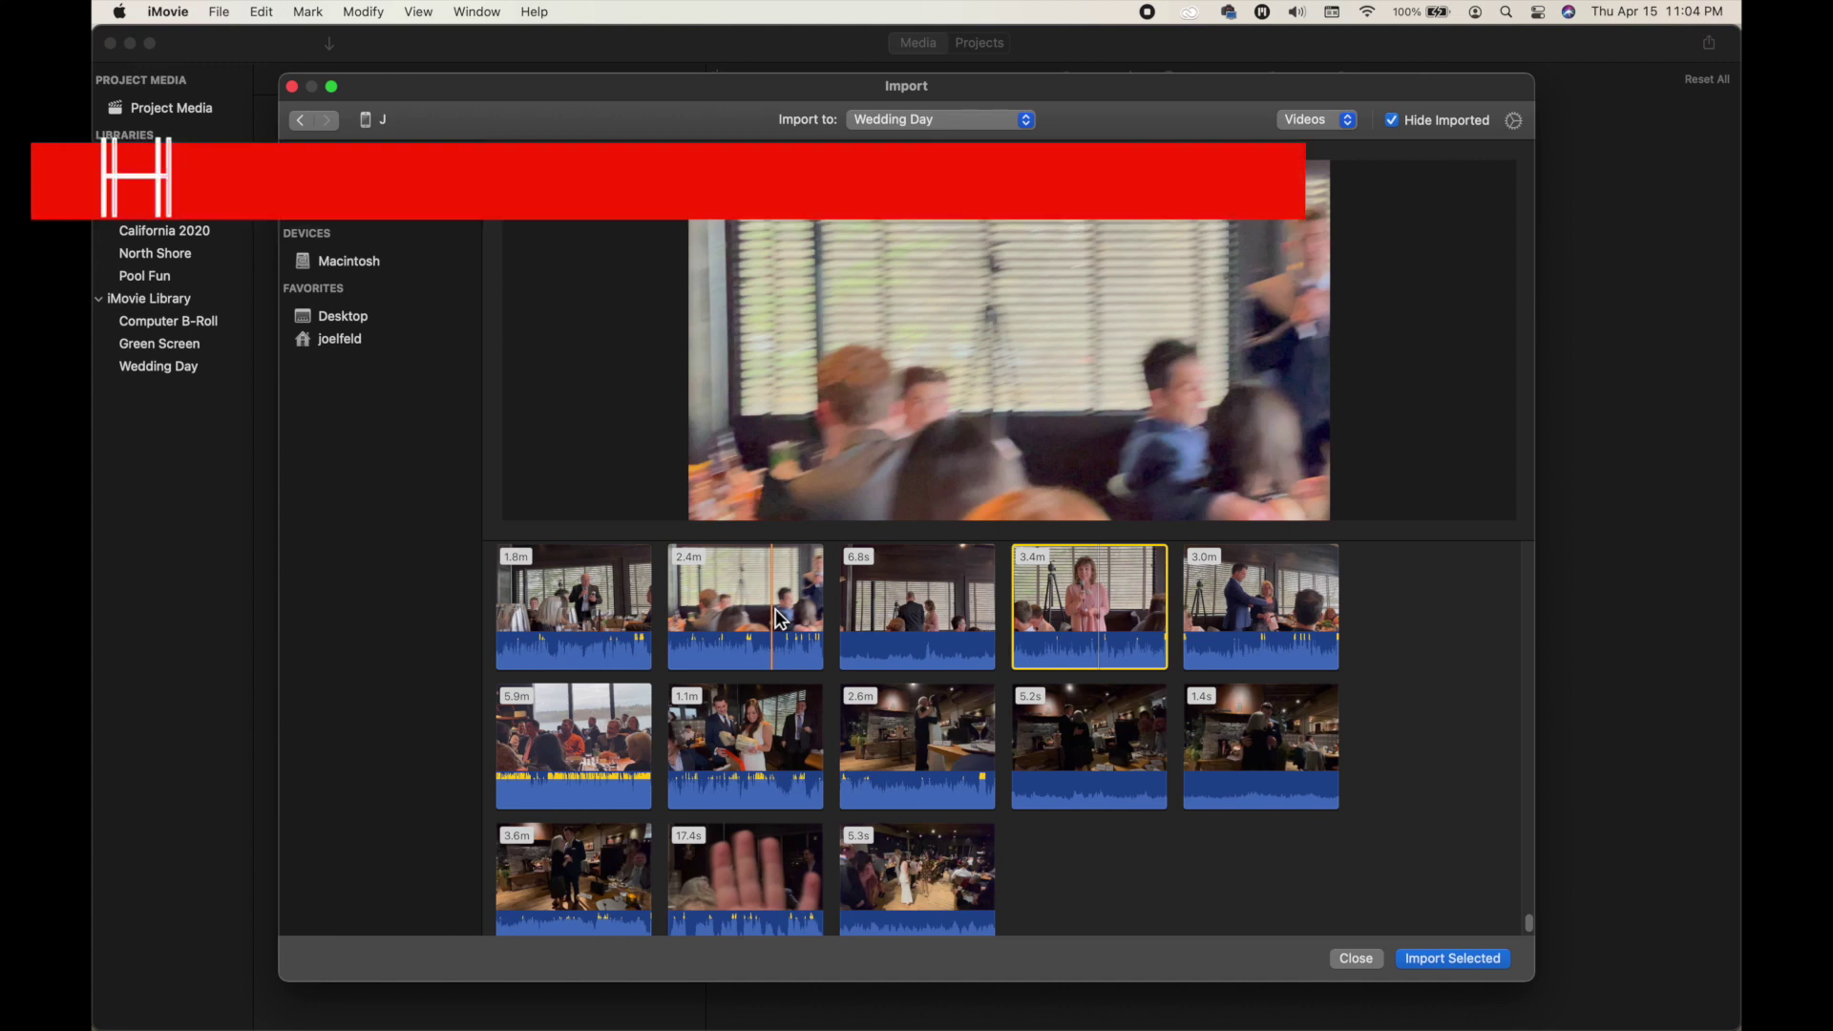
{"action": "left_click", "coordinate": [780, 619], "text": "super"}
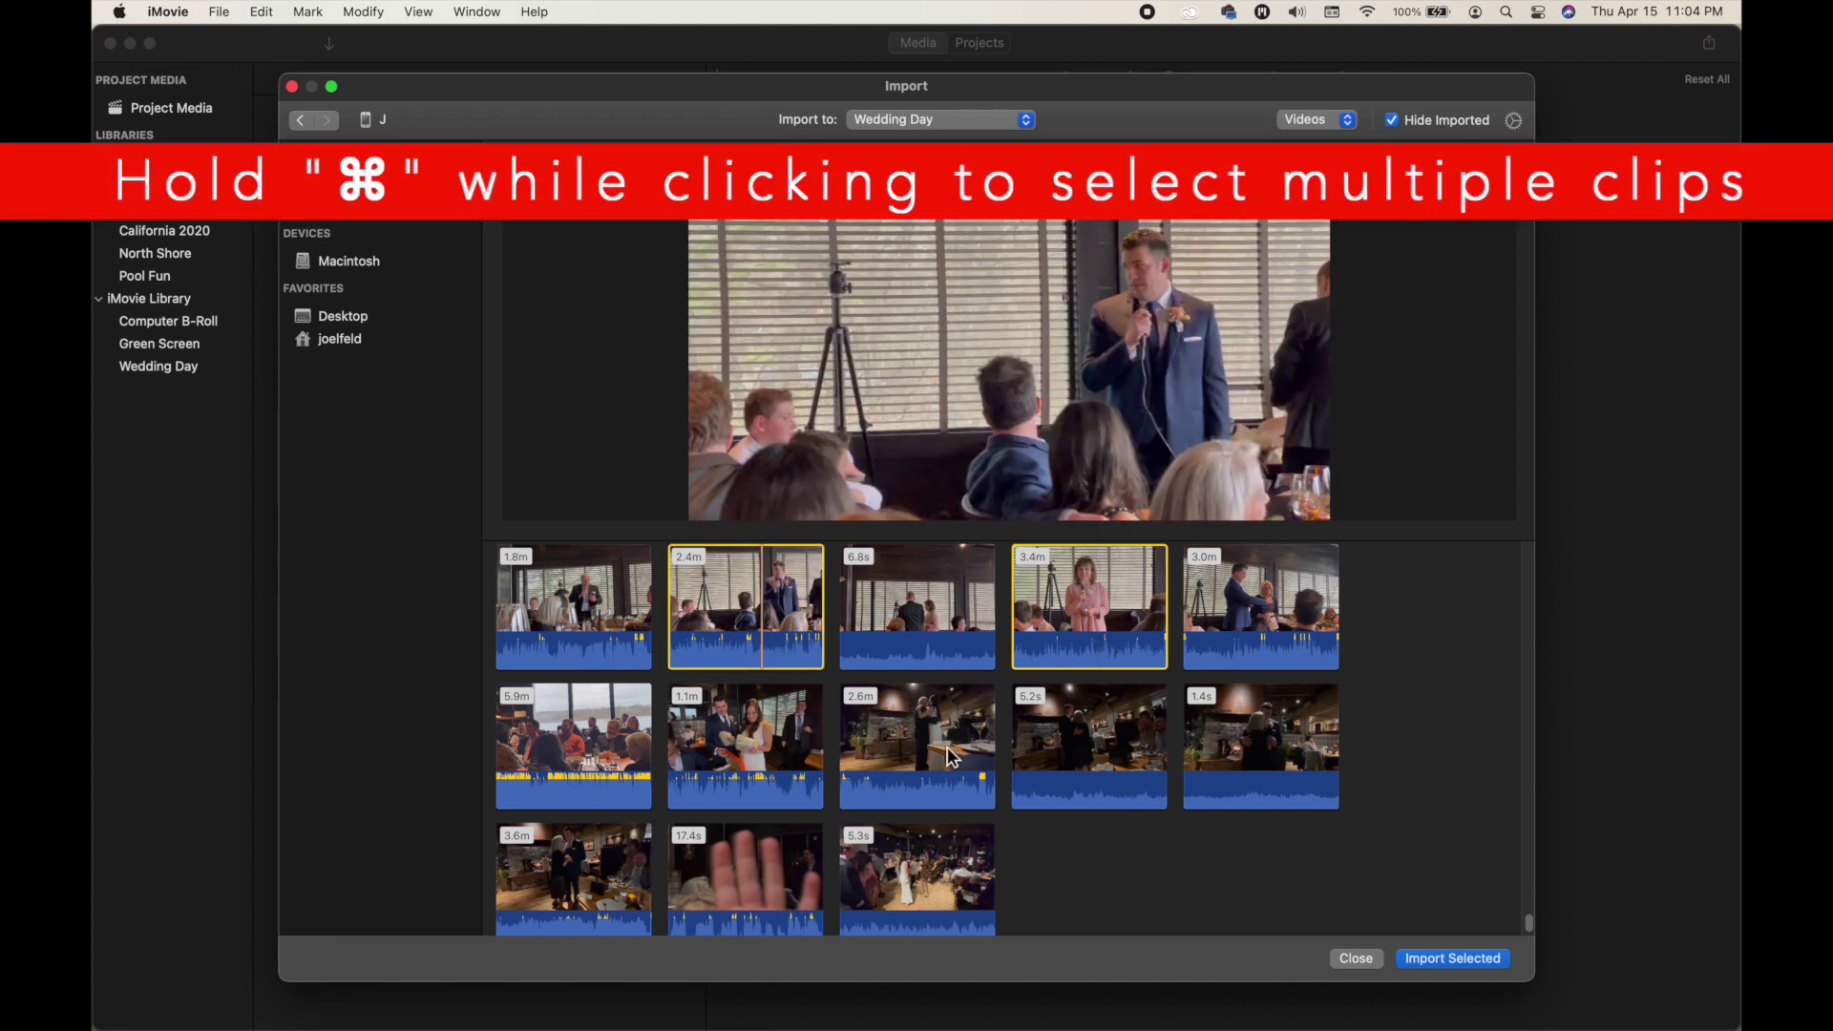
{"action": "left_click", "coordinate": [937, 756], "text": "super"}
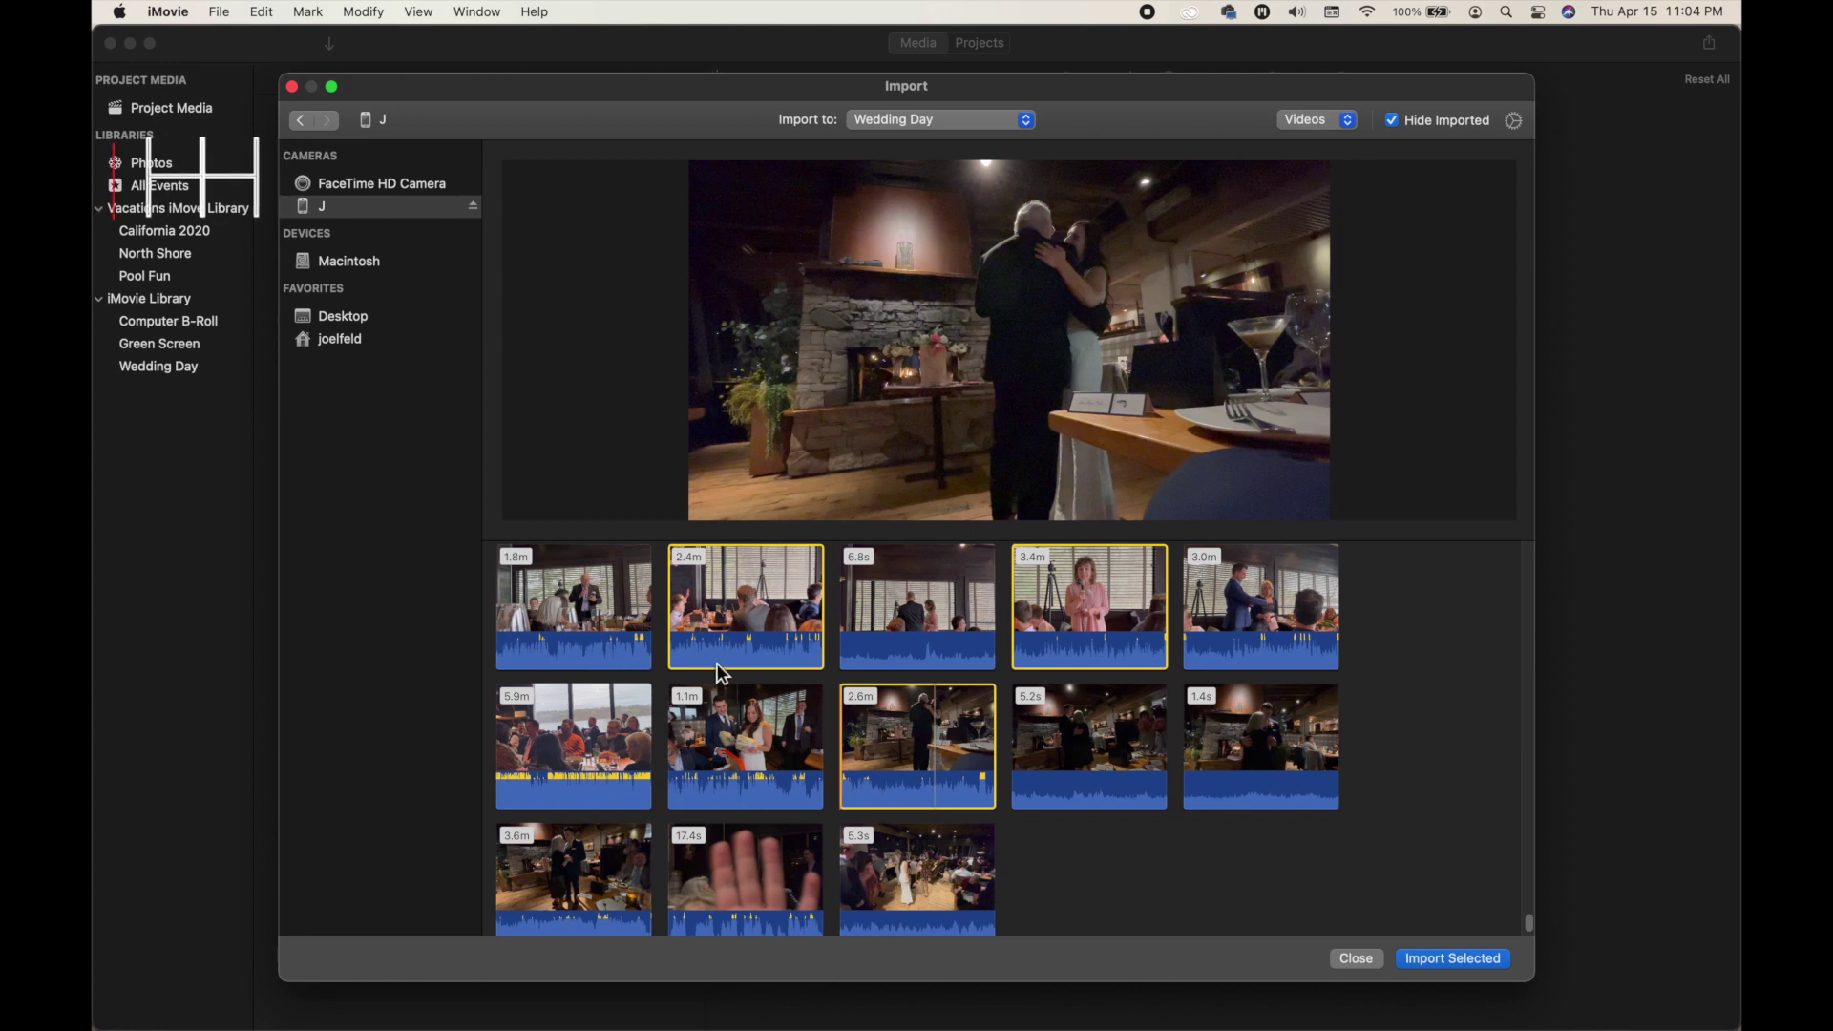
Select the whole range from the 1.8-minute clip through the 5.3-second clip, then clear the selection.
{"action": "left_click", "coordinate": [573, 588]}
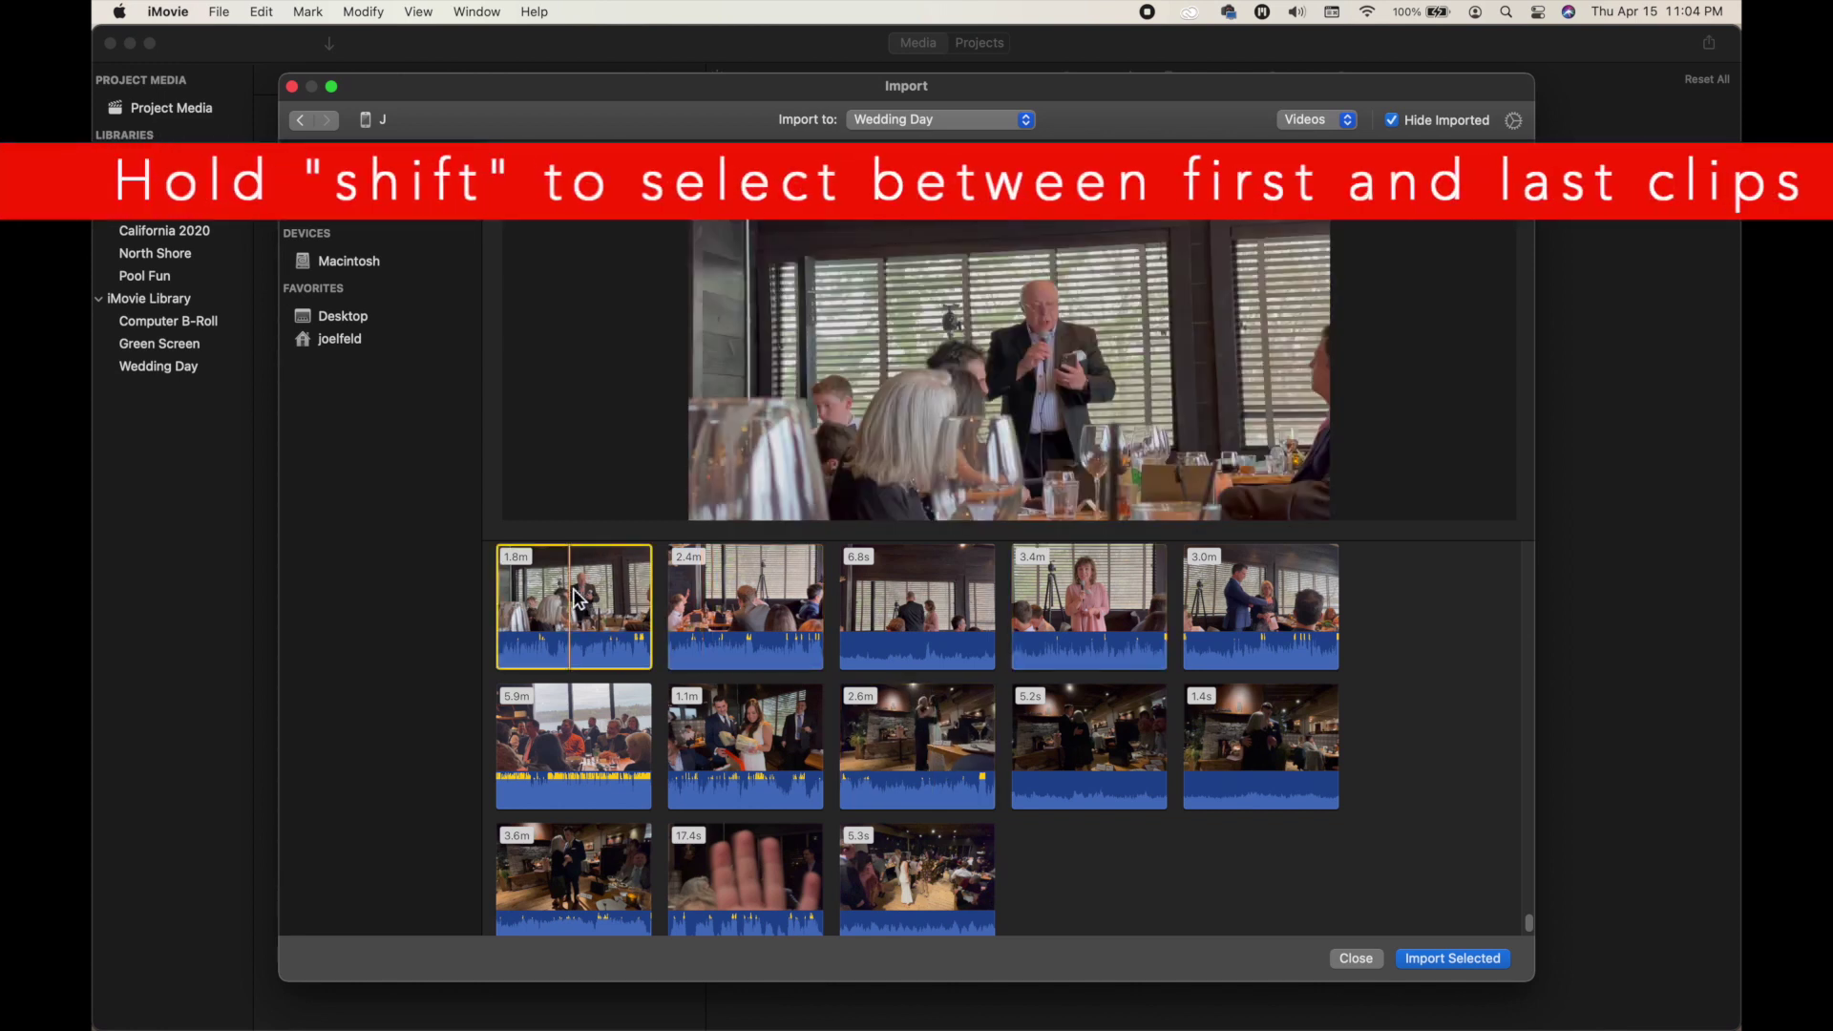
{"action": "left_click", "coordinate": [941, 875], "text": "shift"}
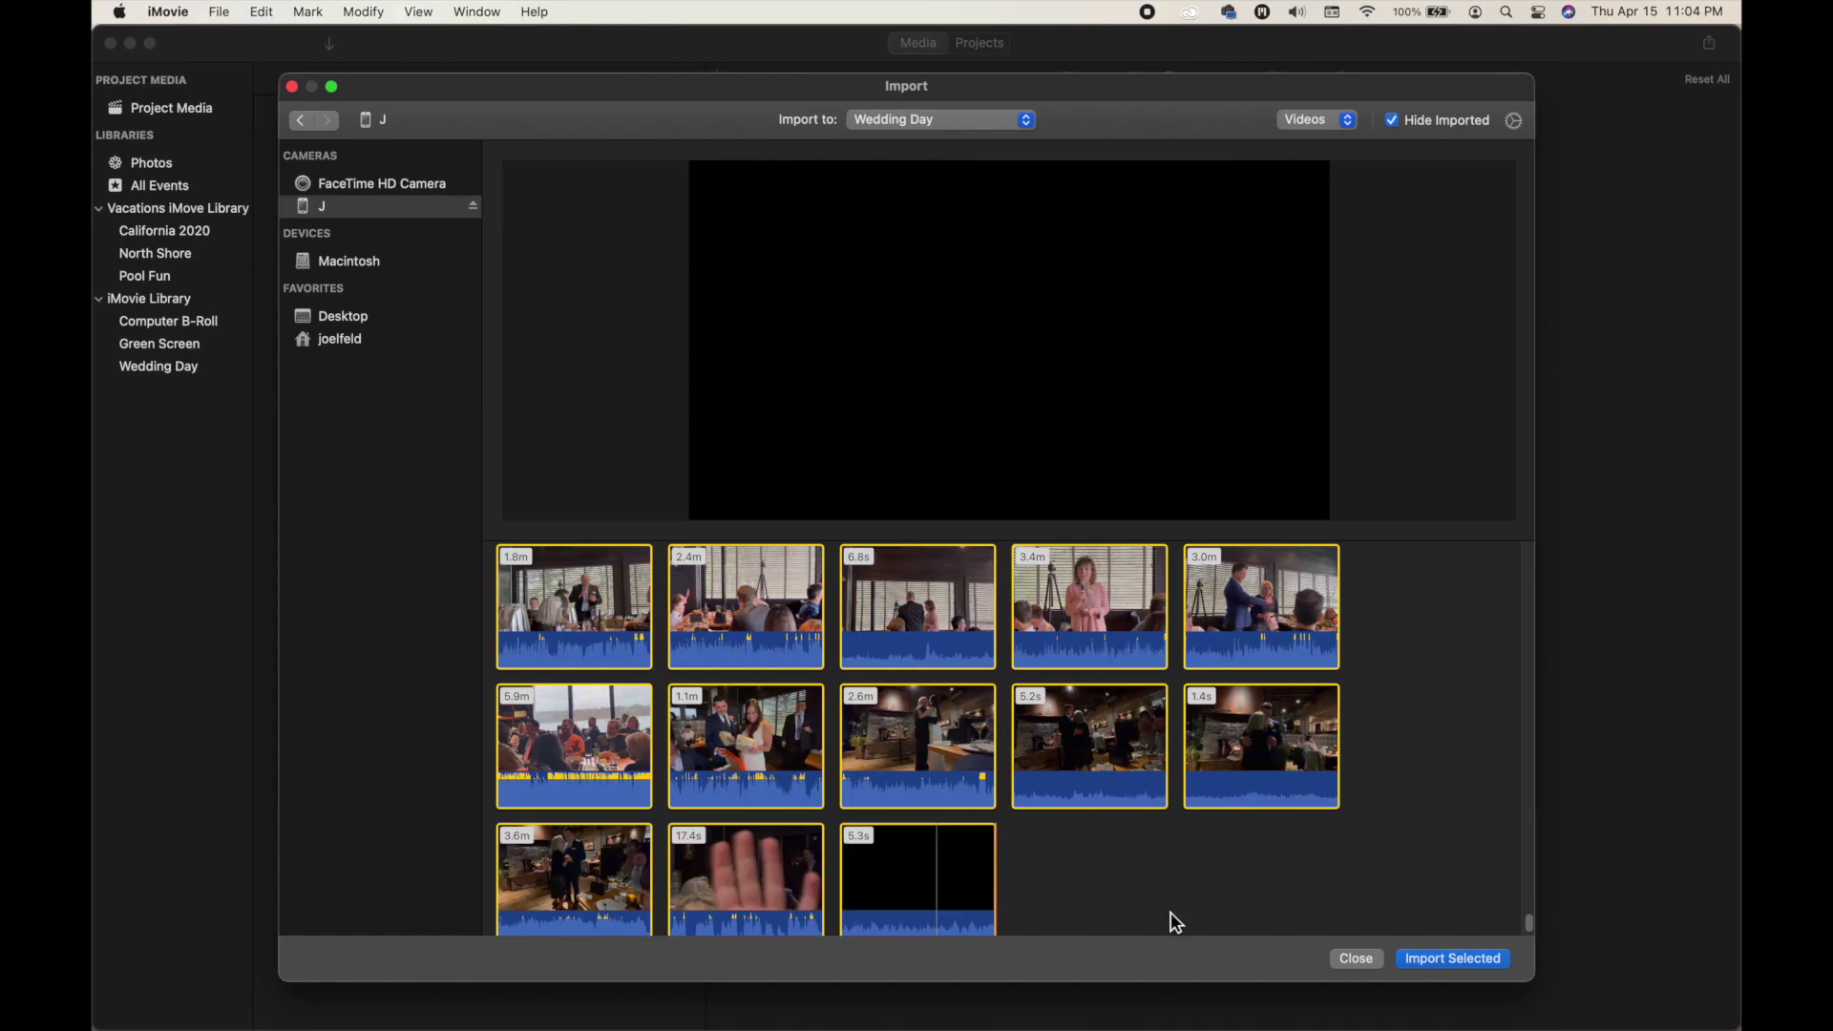
{"action": "left_click", "coordinate": [1169, 920]}
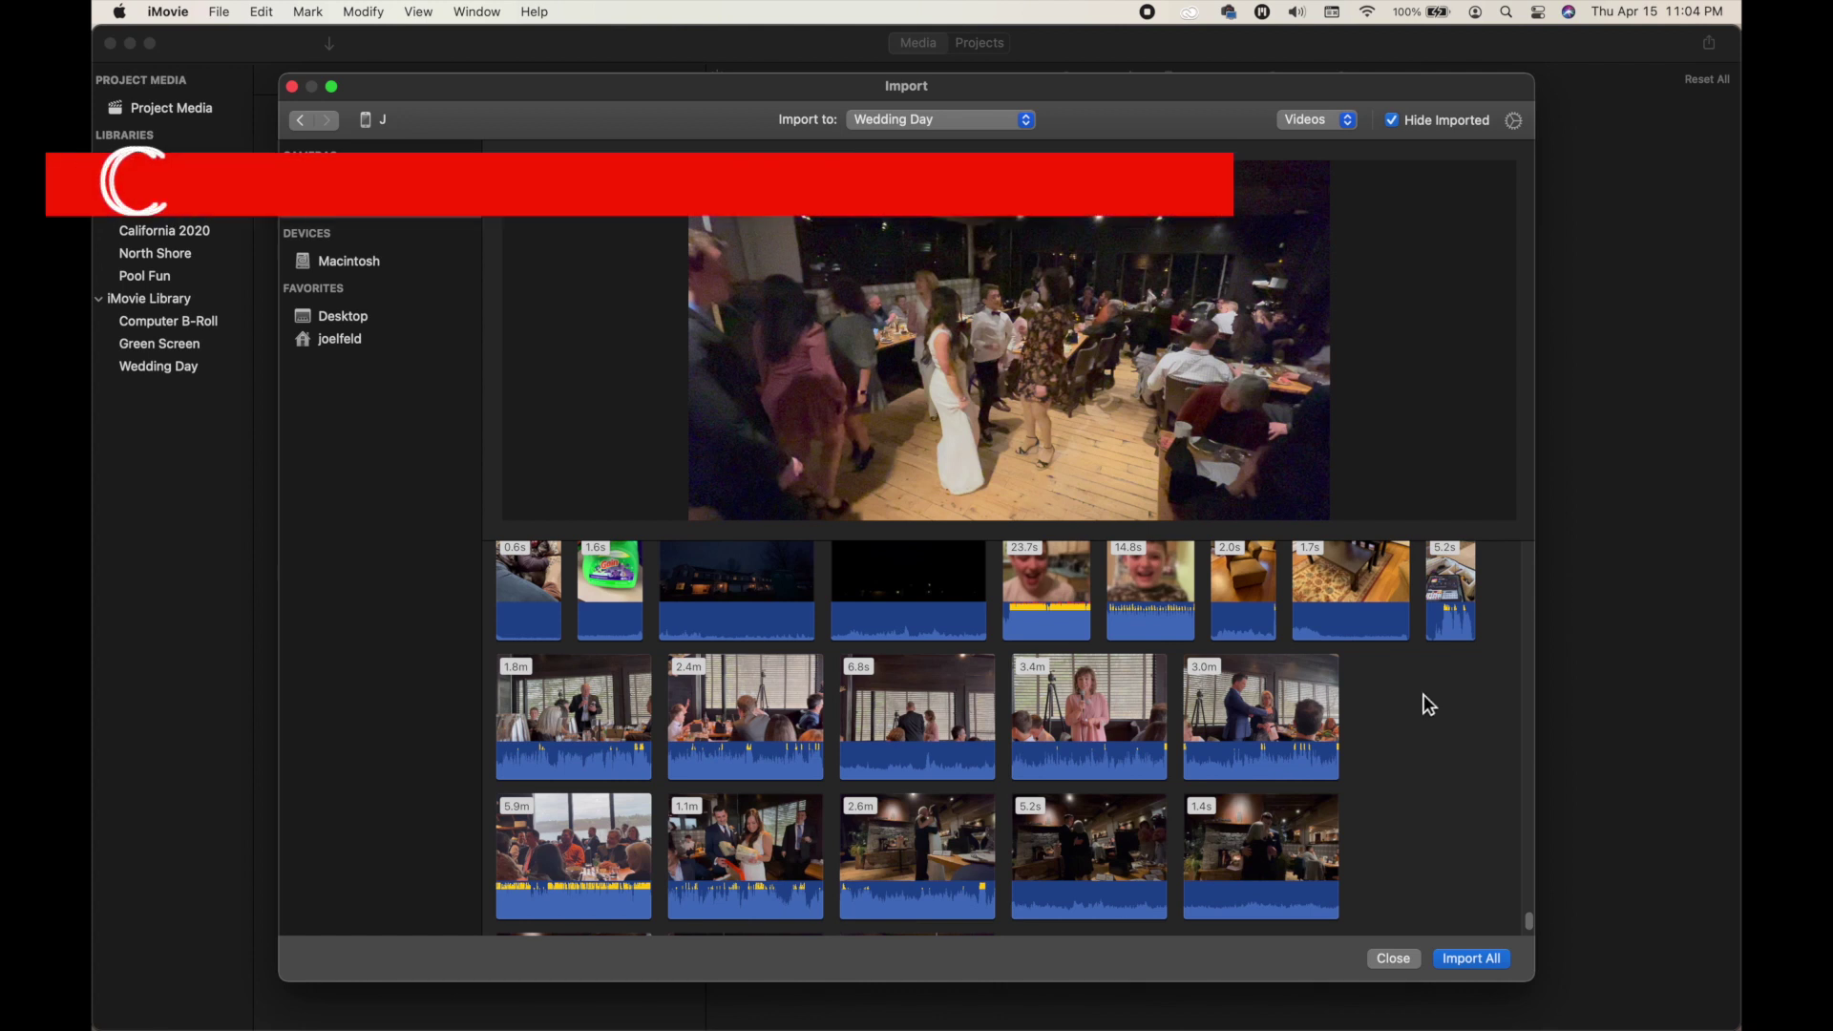
Select all the wedding clips from the 1.8-minute one through the 5.3-second one and import them.
{"action": "left_click_drag", "start_coordinate": [1408, 691], "coordinate": [1346, 732]}
{"action": "left_click_drag", "start_coordinate": [1253, 766], "coordinate": [581, 902]}
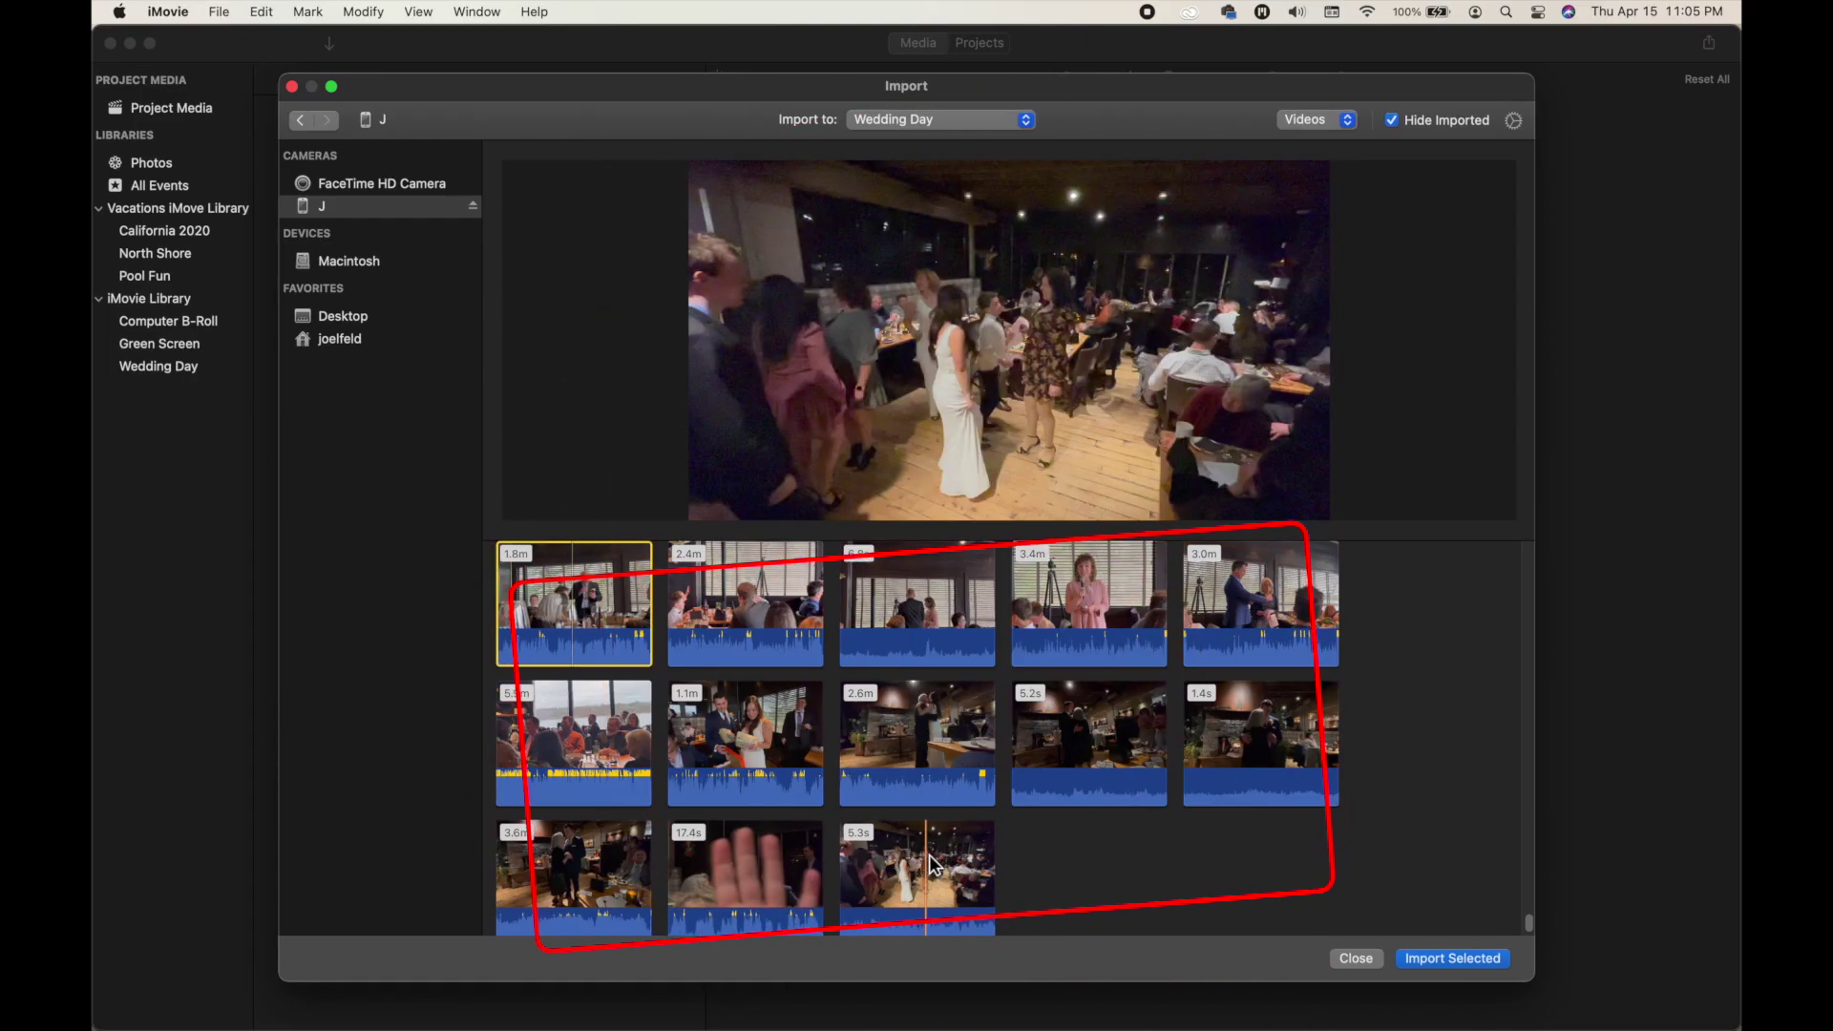
{"action": "key", "text": "super+a"}
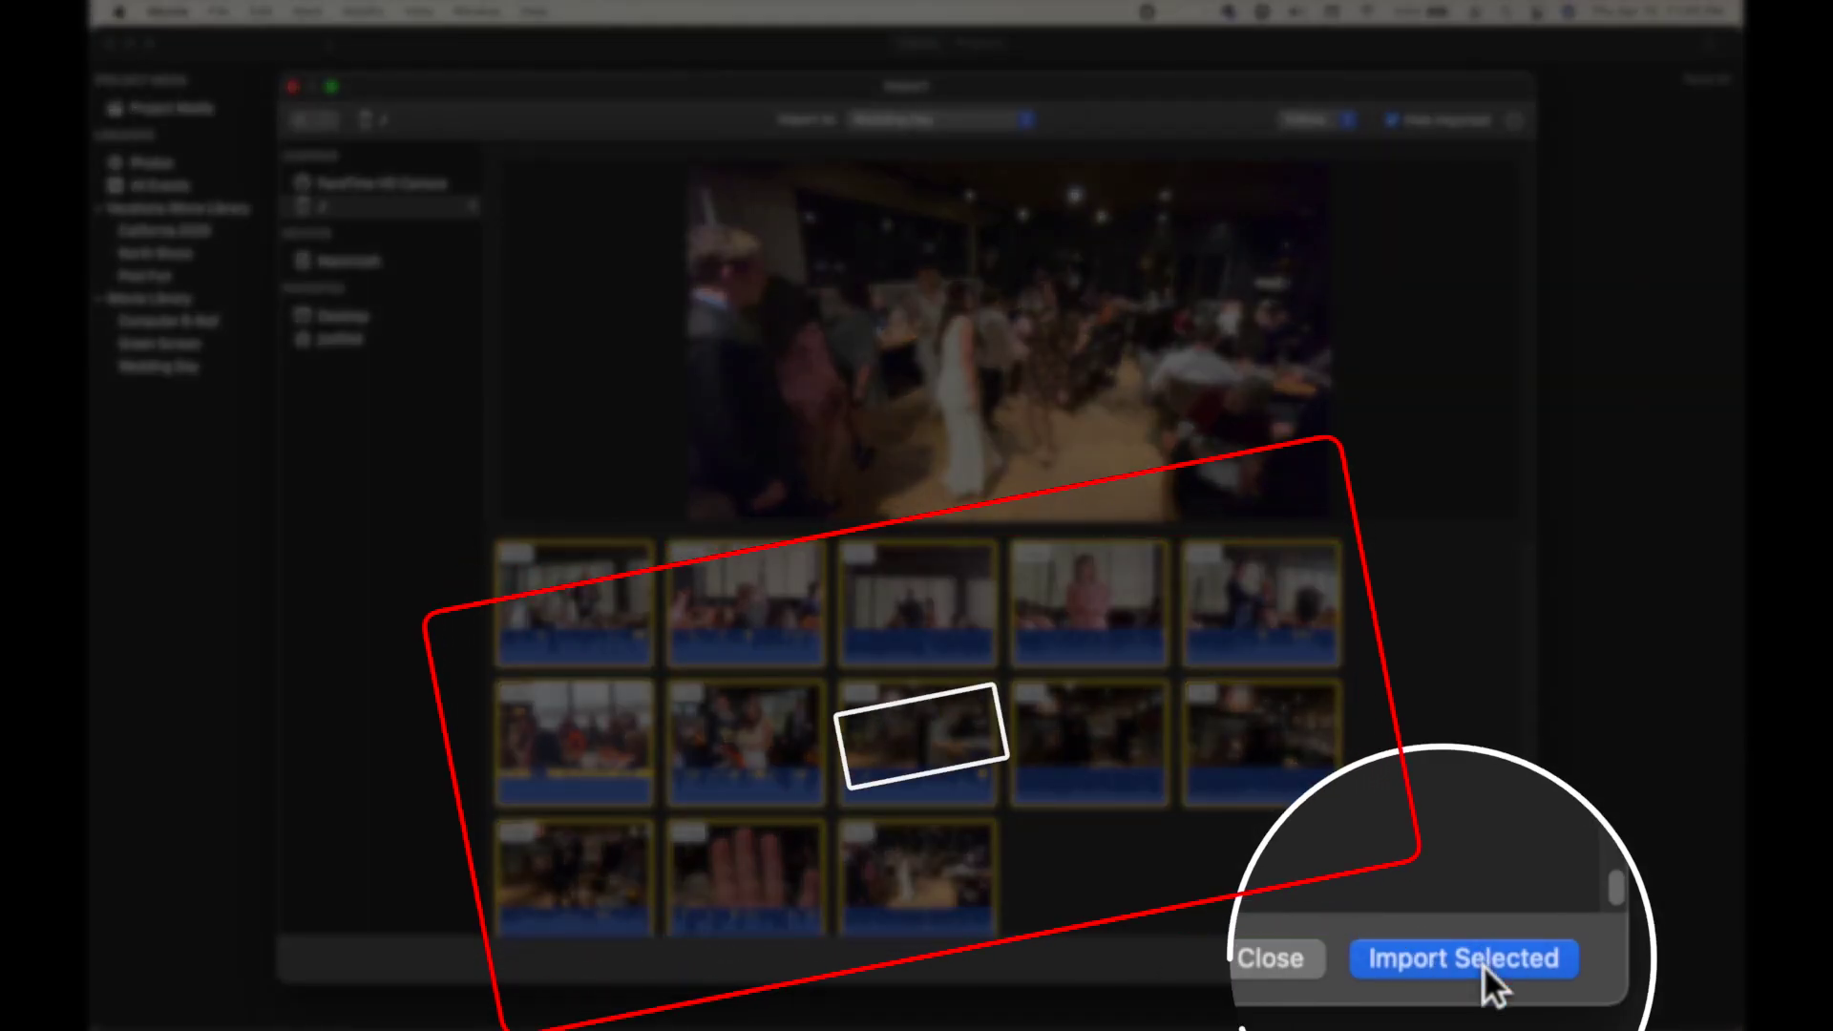
{"action": "left_click", "coordinate": [1481, 964]}
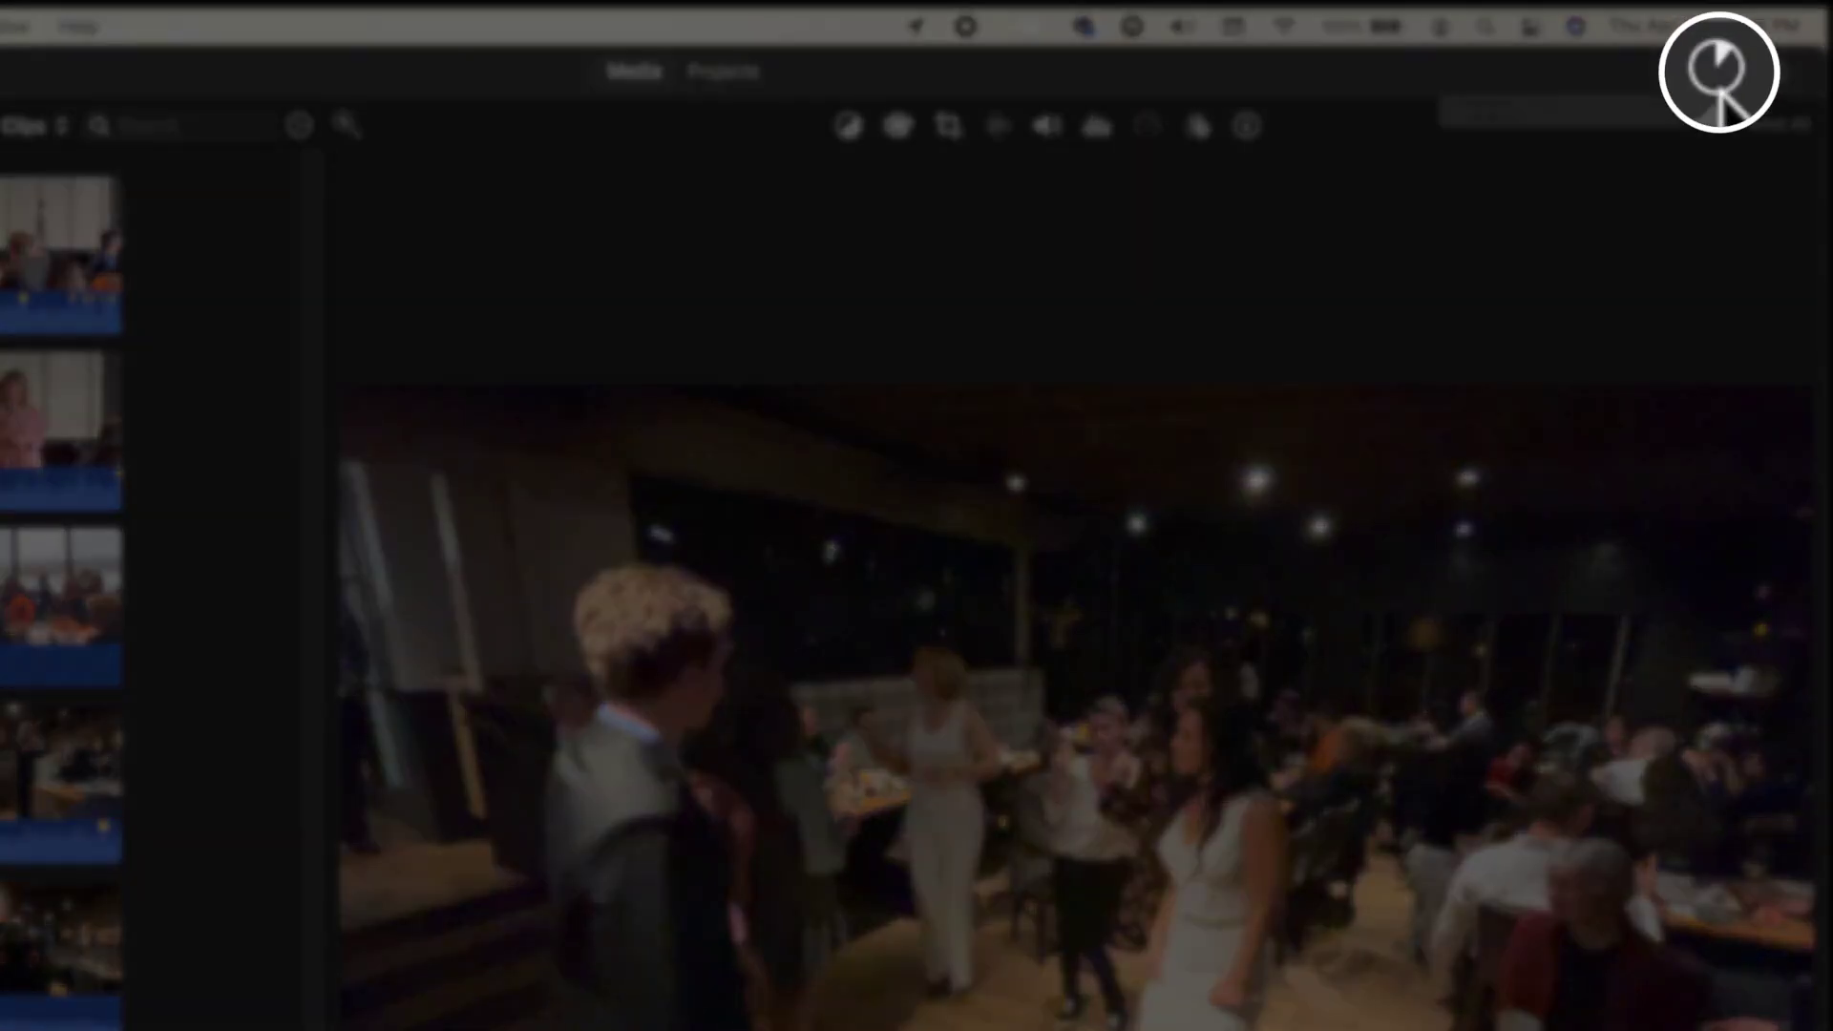
Check the import progress, and eject the phone once the import has completed.
{"action": "left_click", "coordinate": [1716, 66]}
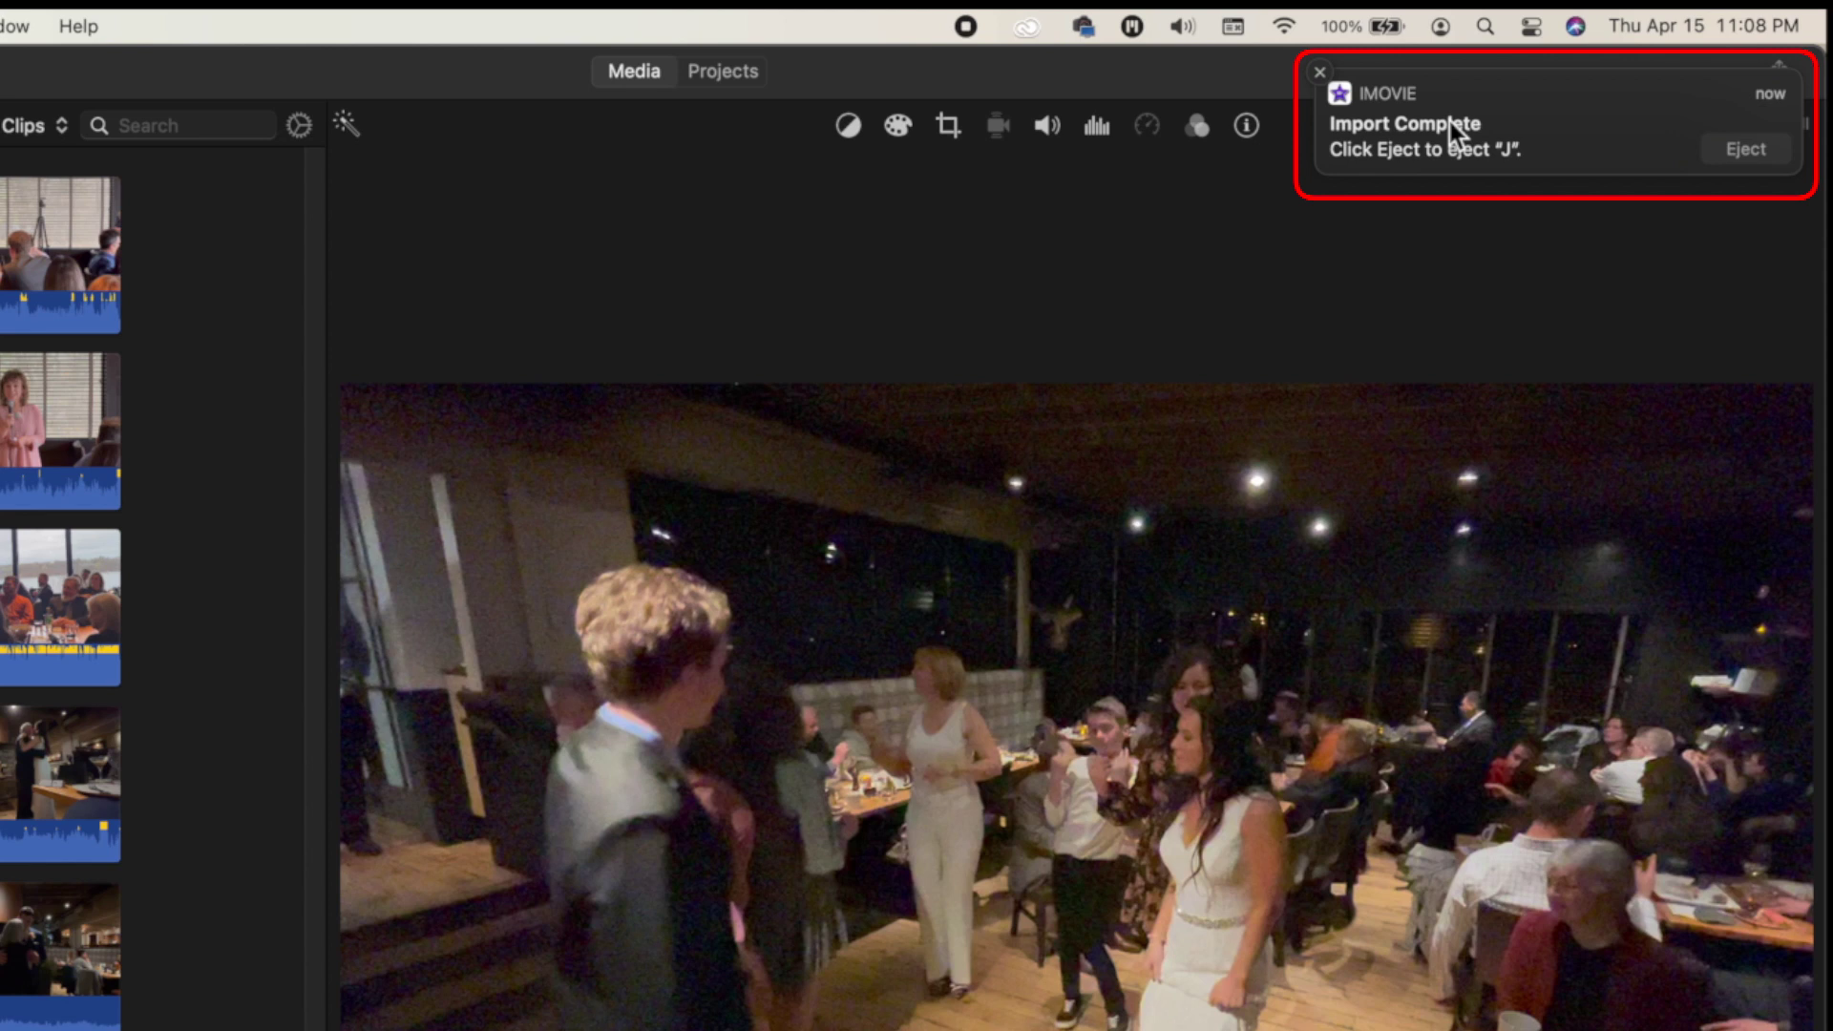
{"action": "left_click", "coordinate": [1756, 151]}
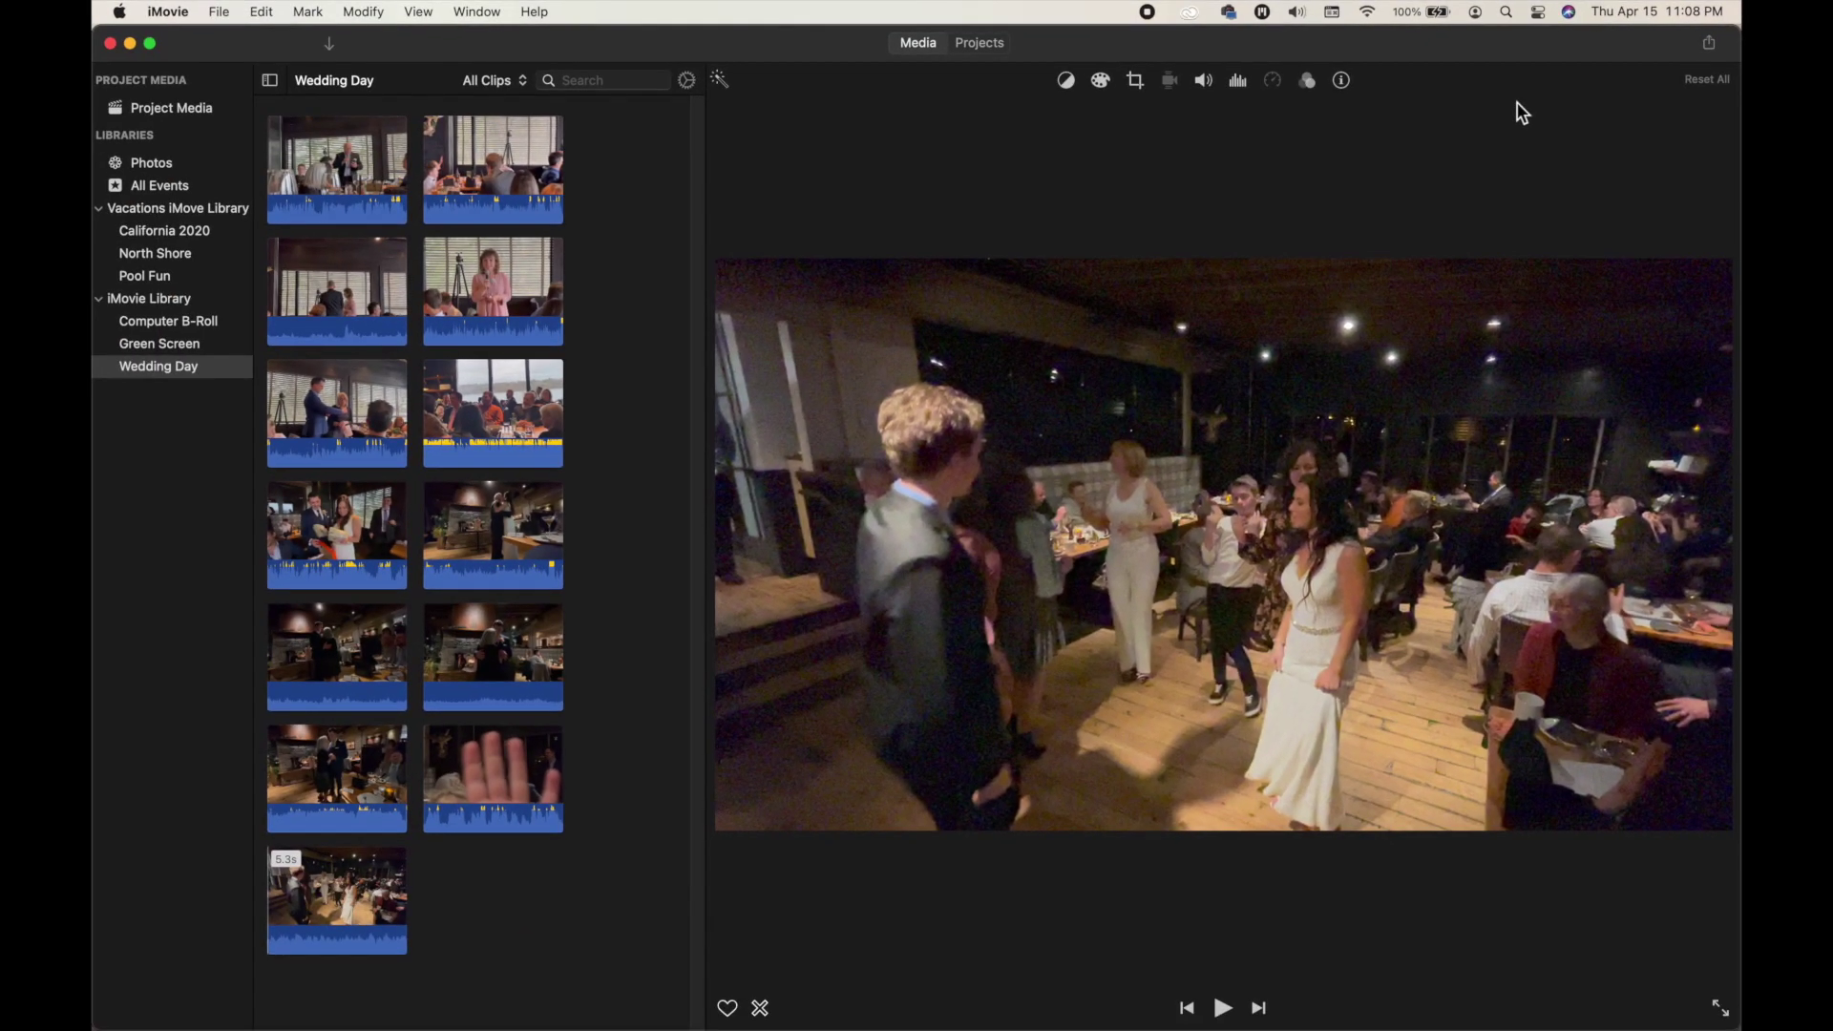
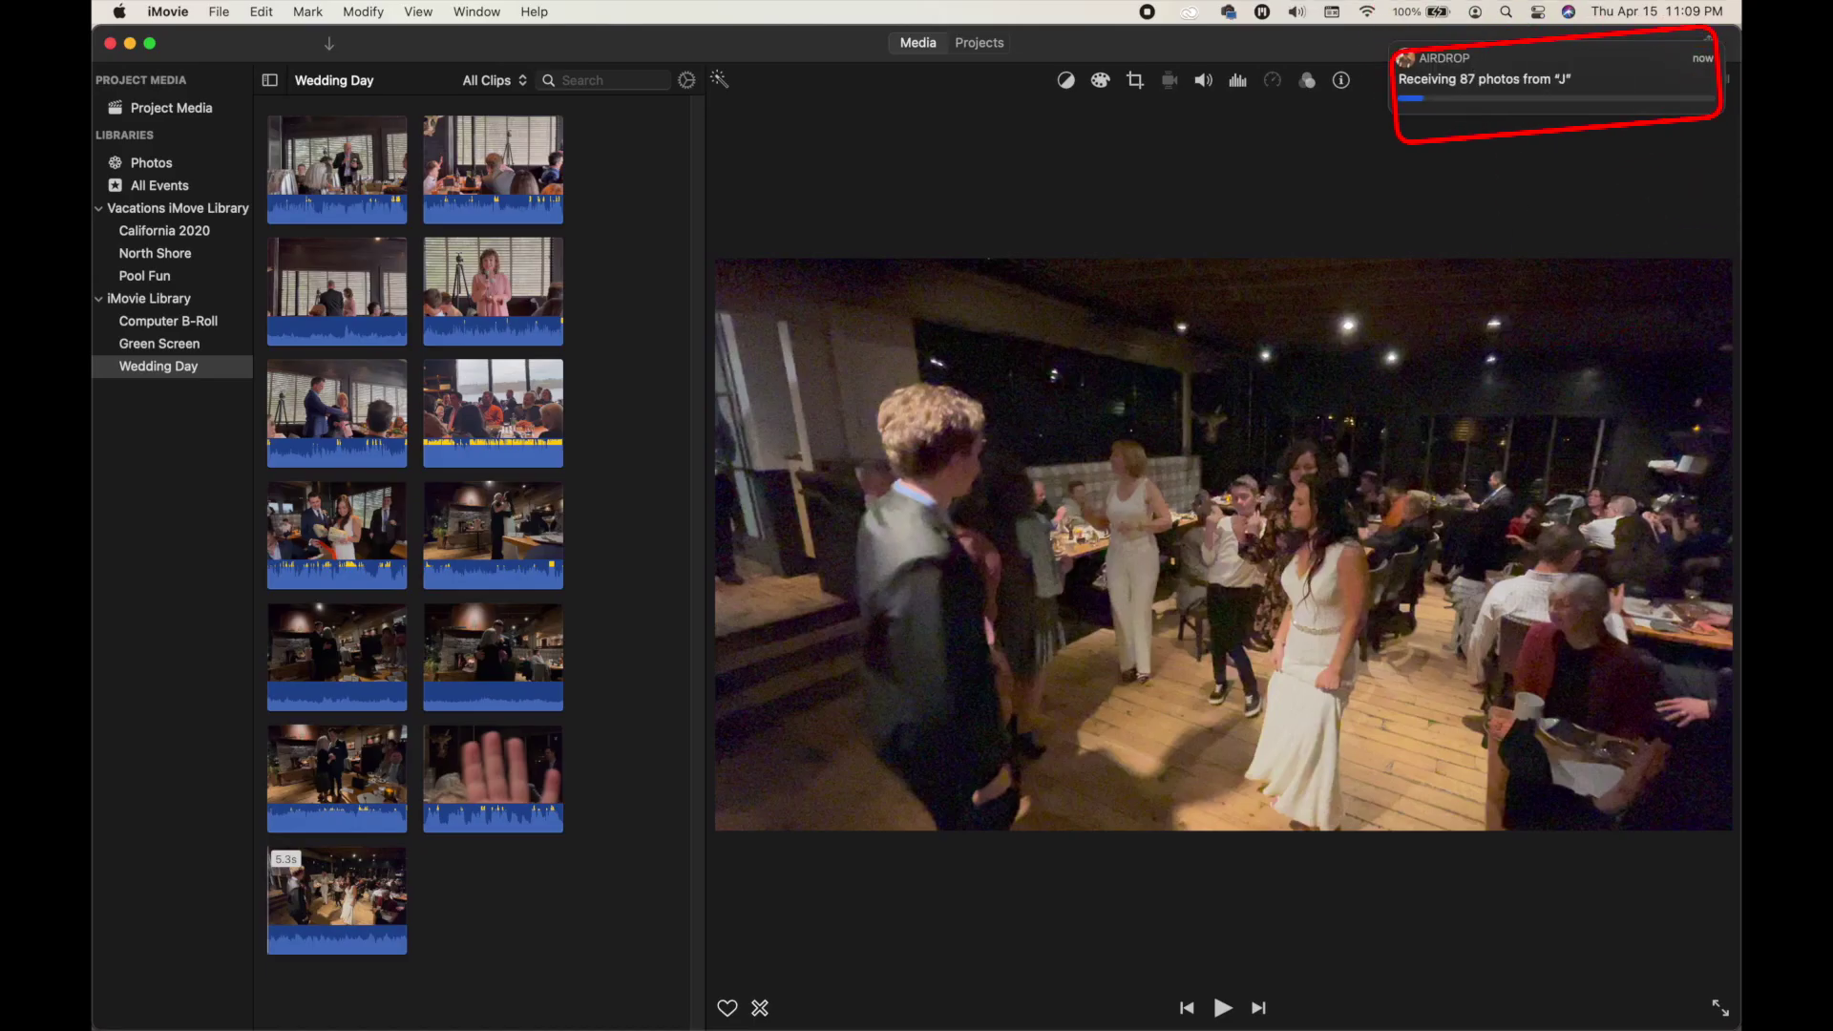
Switch to Finder, locate the AirDropped wedding photos down to -0472.JPG in Downloads, and close the AirDrop sharing on the phone.
{"action": "mouse_move", "coordinate": [1604, 997]}
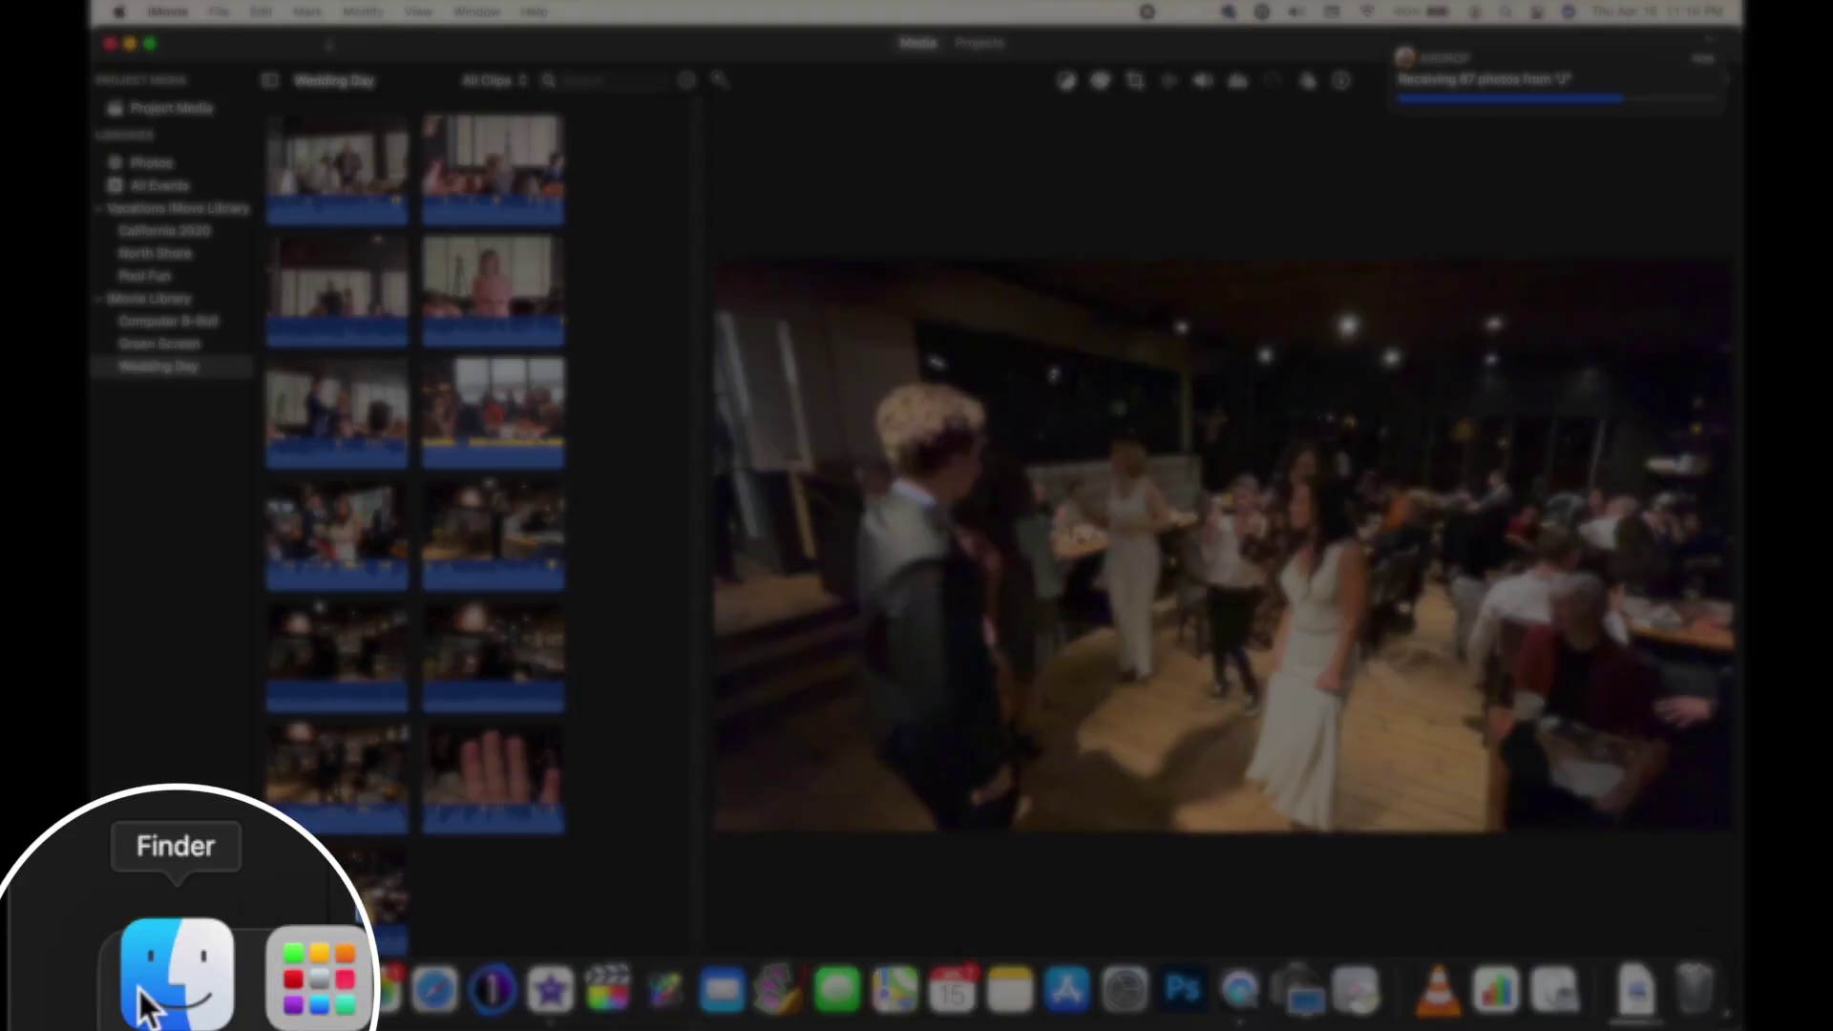
{"action": "left_click", "coordinate": [253, 995]}
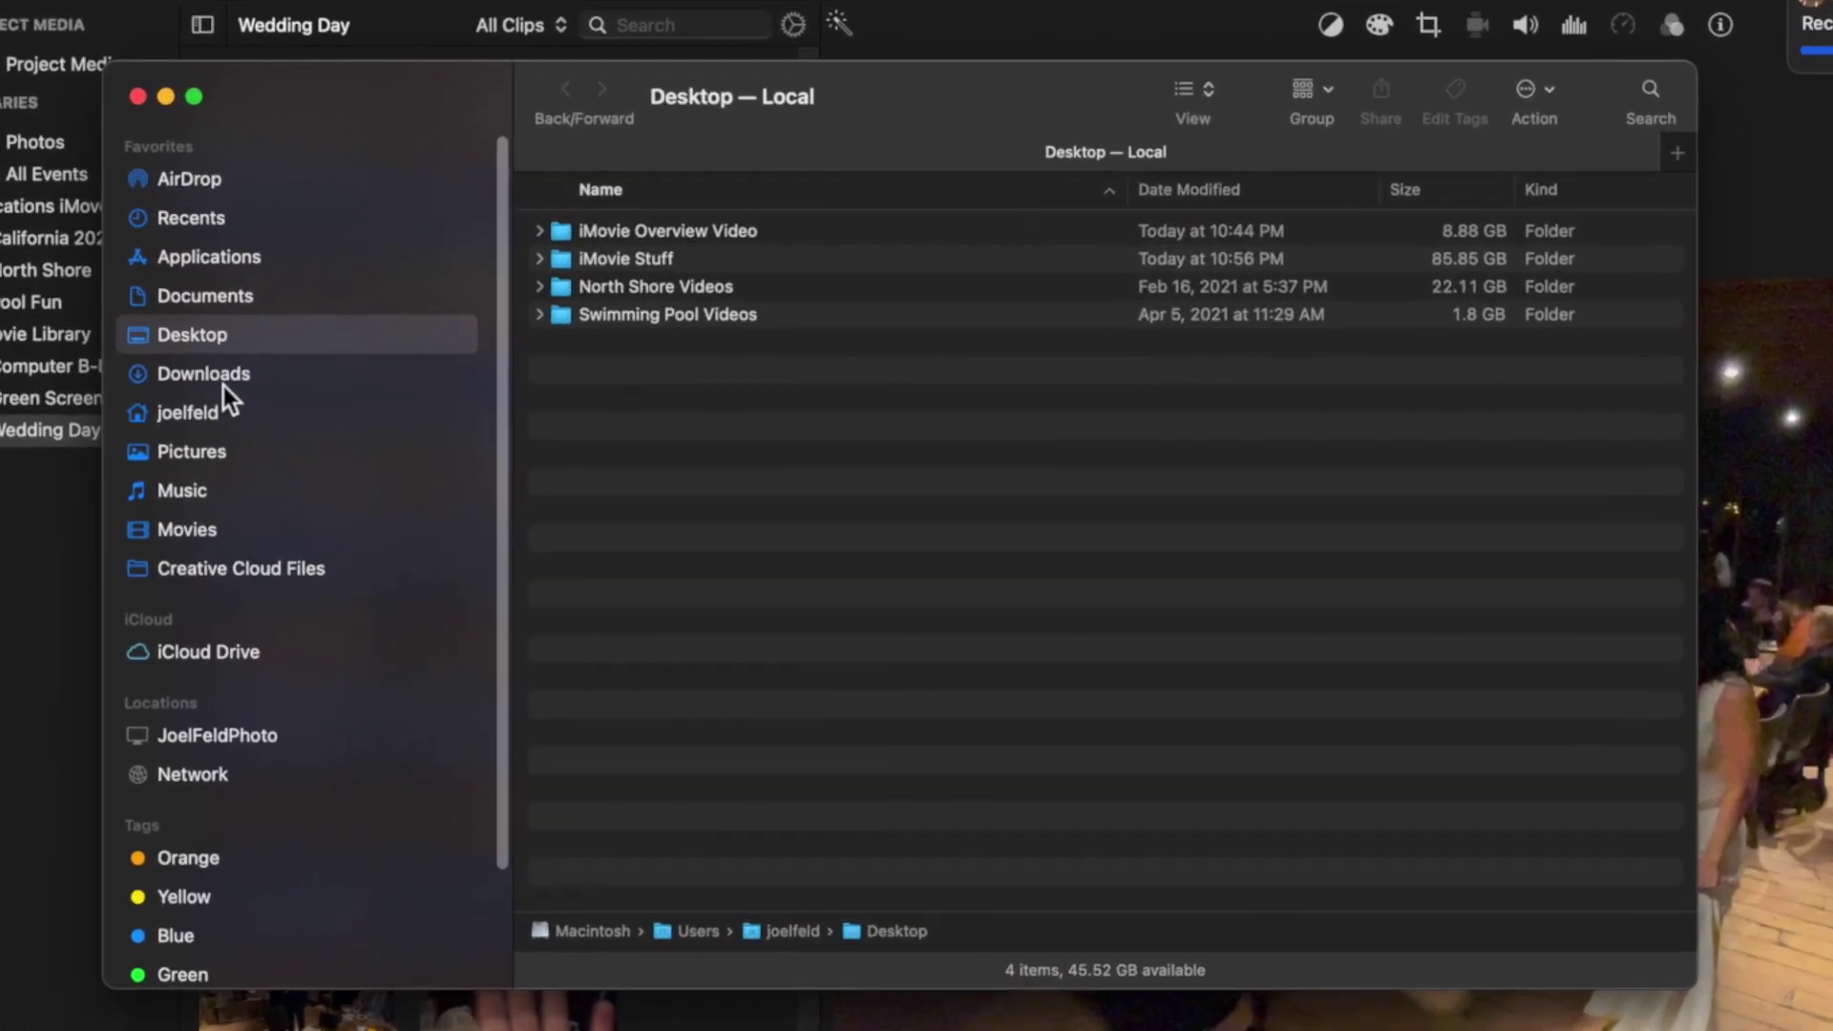
{"action": "left_click", "coordinate": [283, 330]}
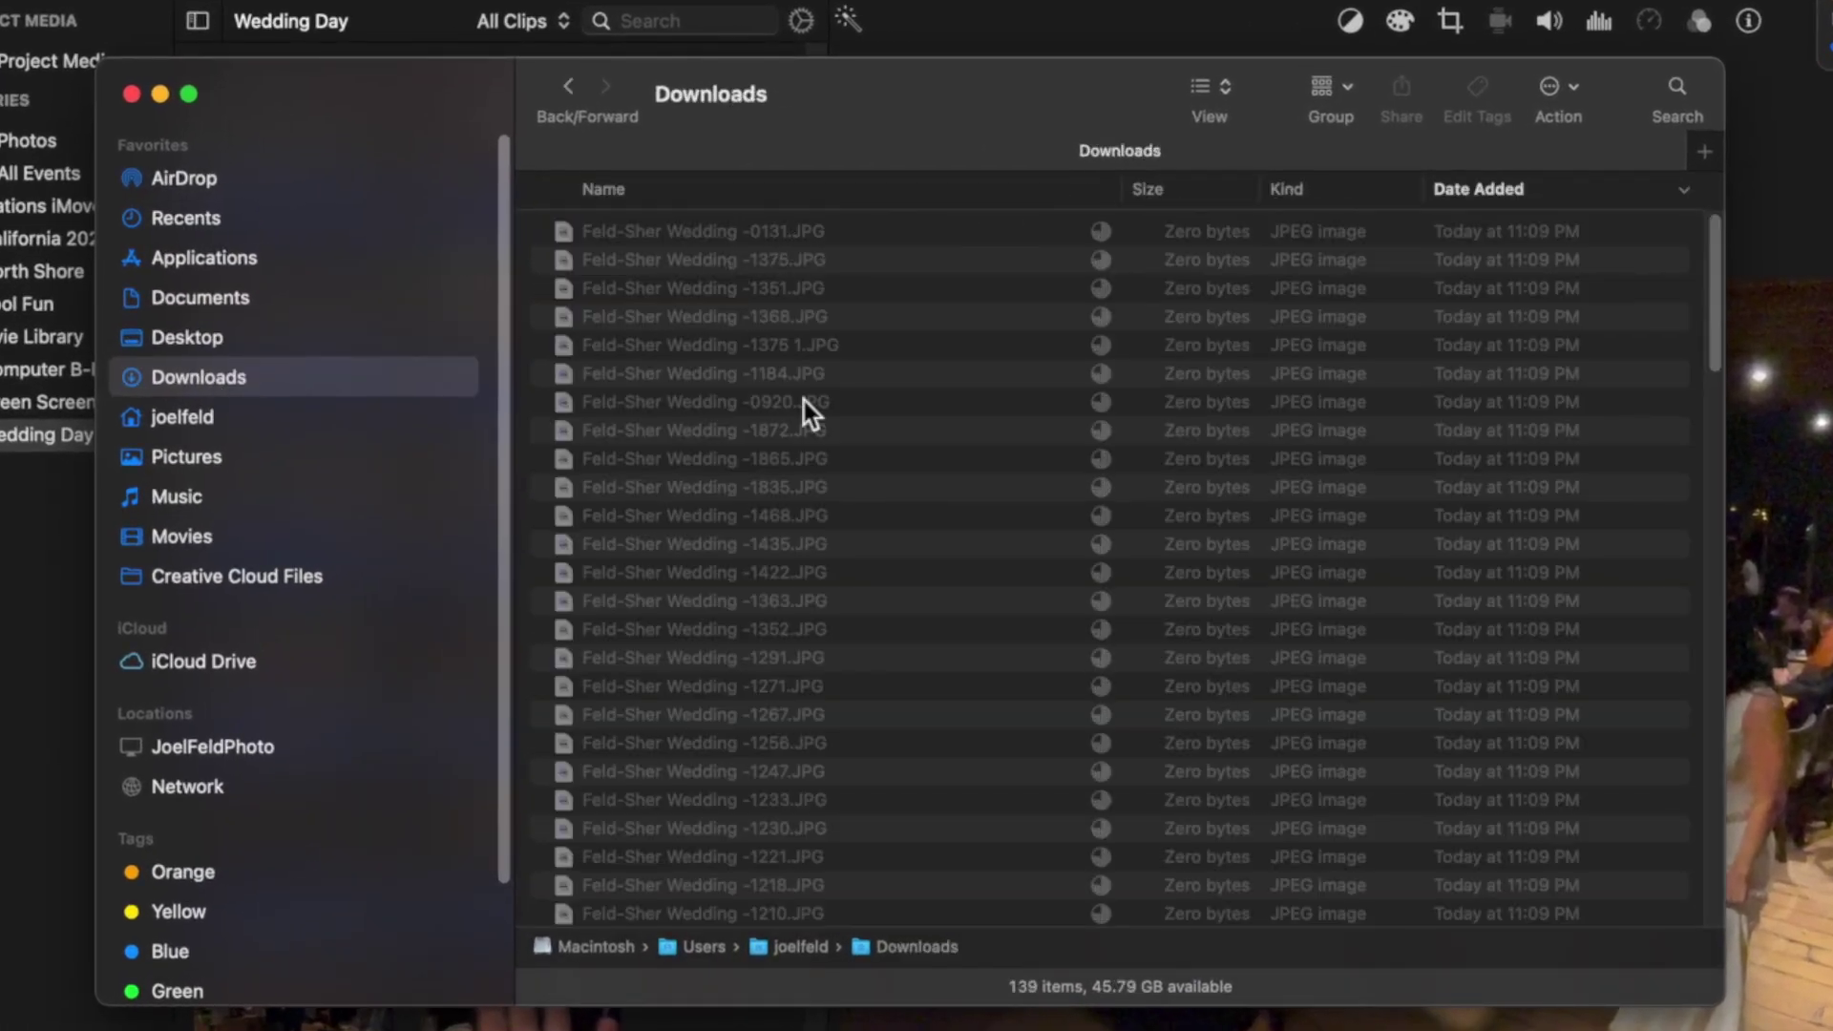
{"action": "scroll", "coordinate": [804, 401], "scroll_direction": "down", "scroll_amount": 15}
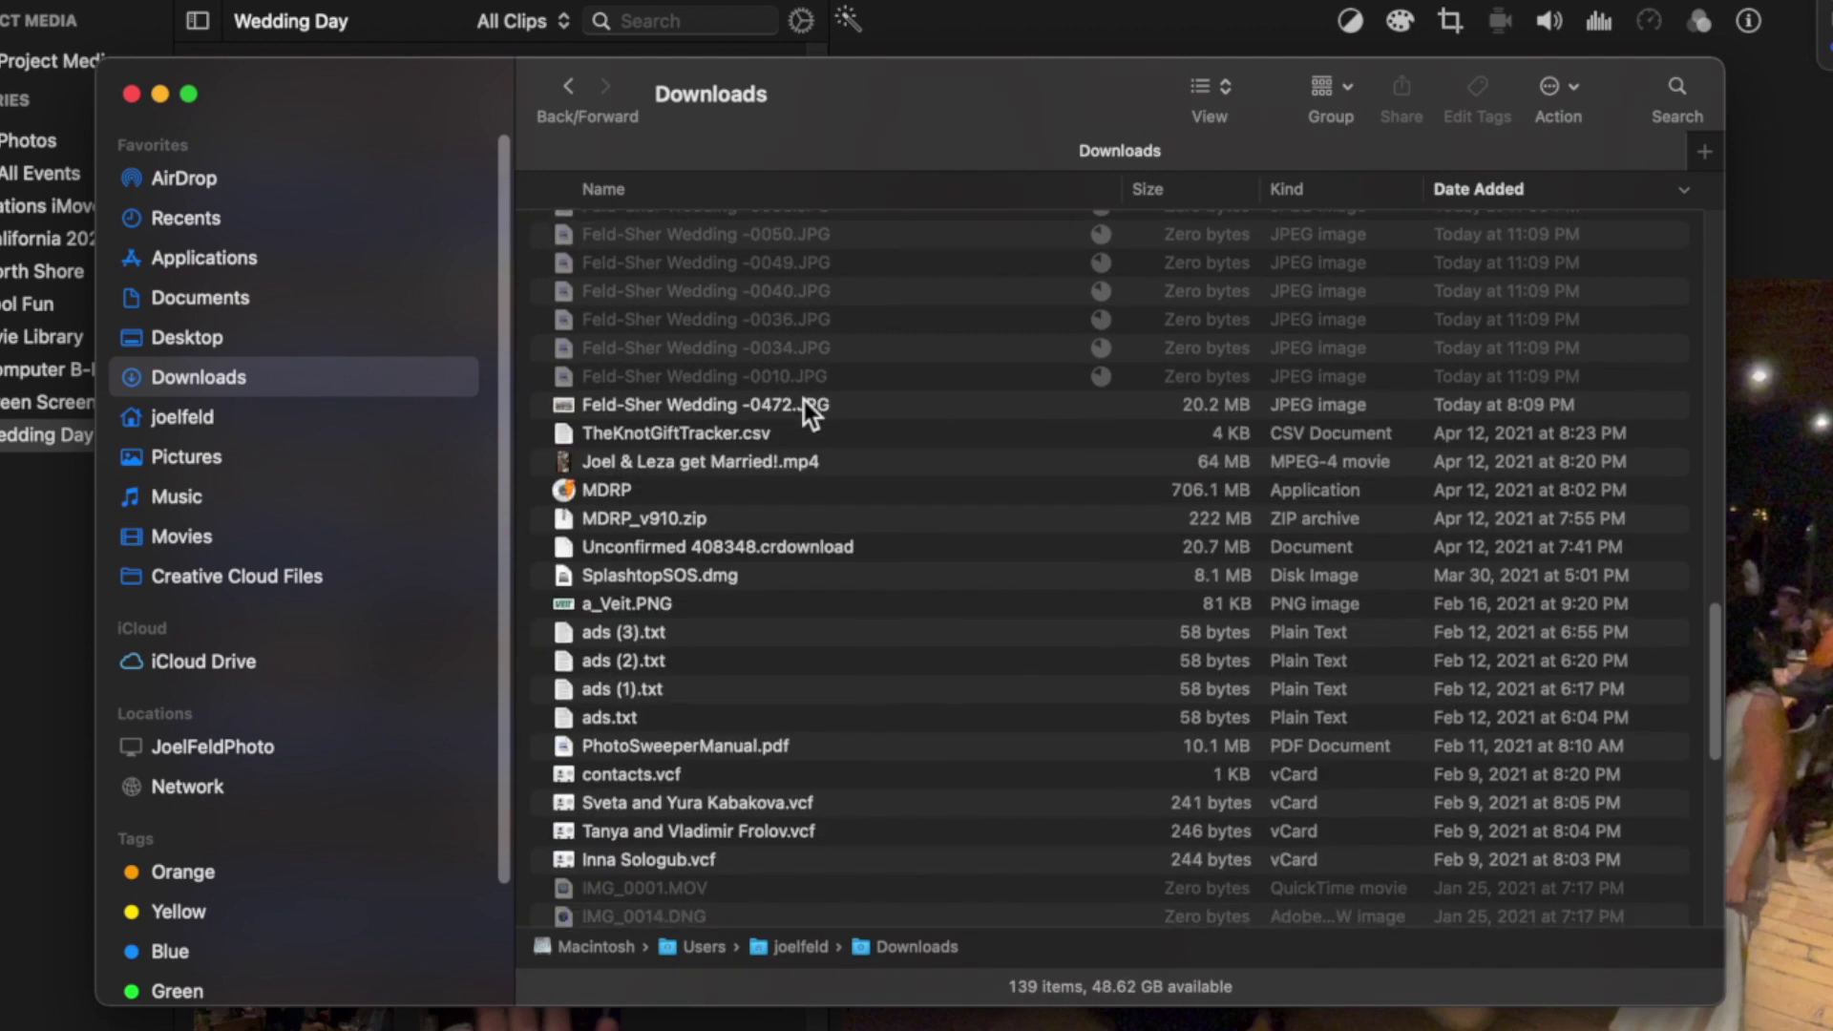
{"action": "left_click", "coordinate": [890, 407]}
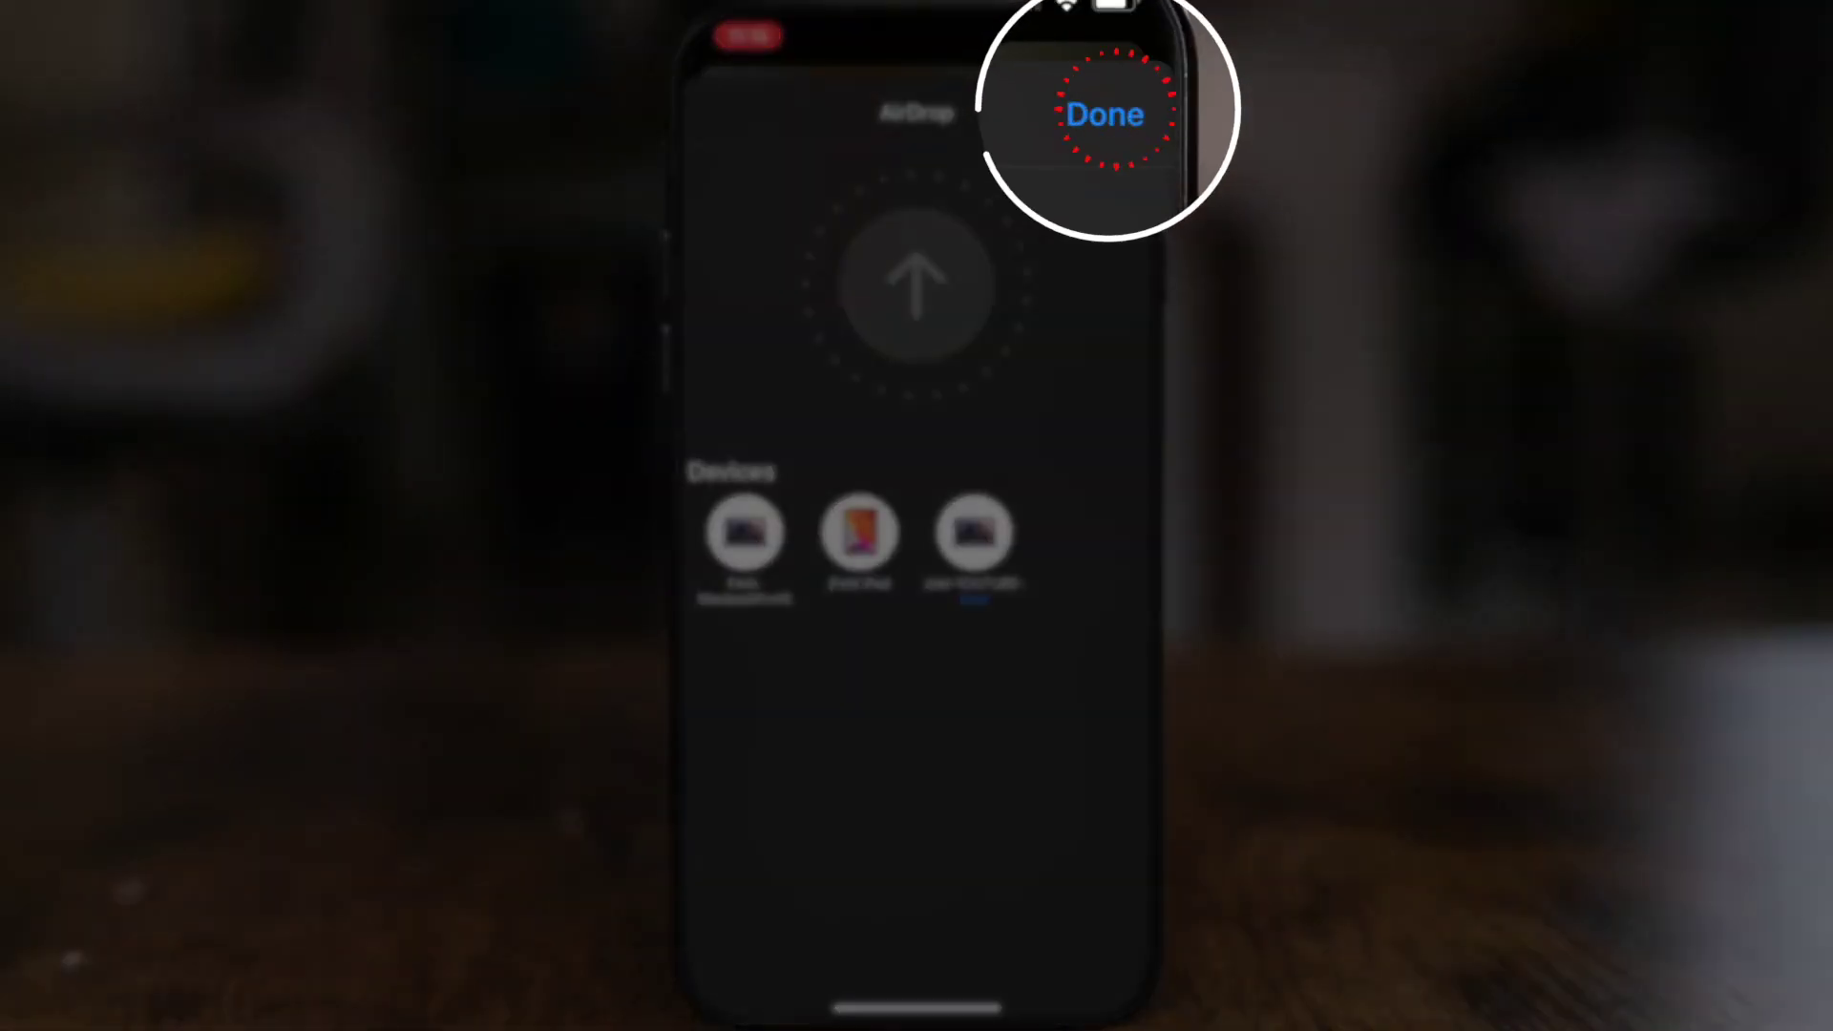
{"action": "left_click", "coordinate": [1105, 114]}
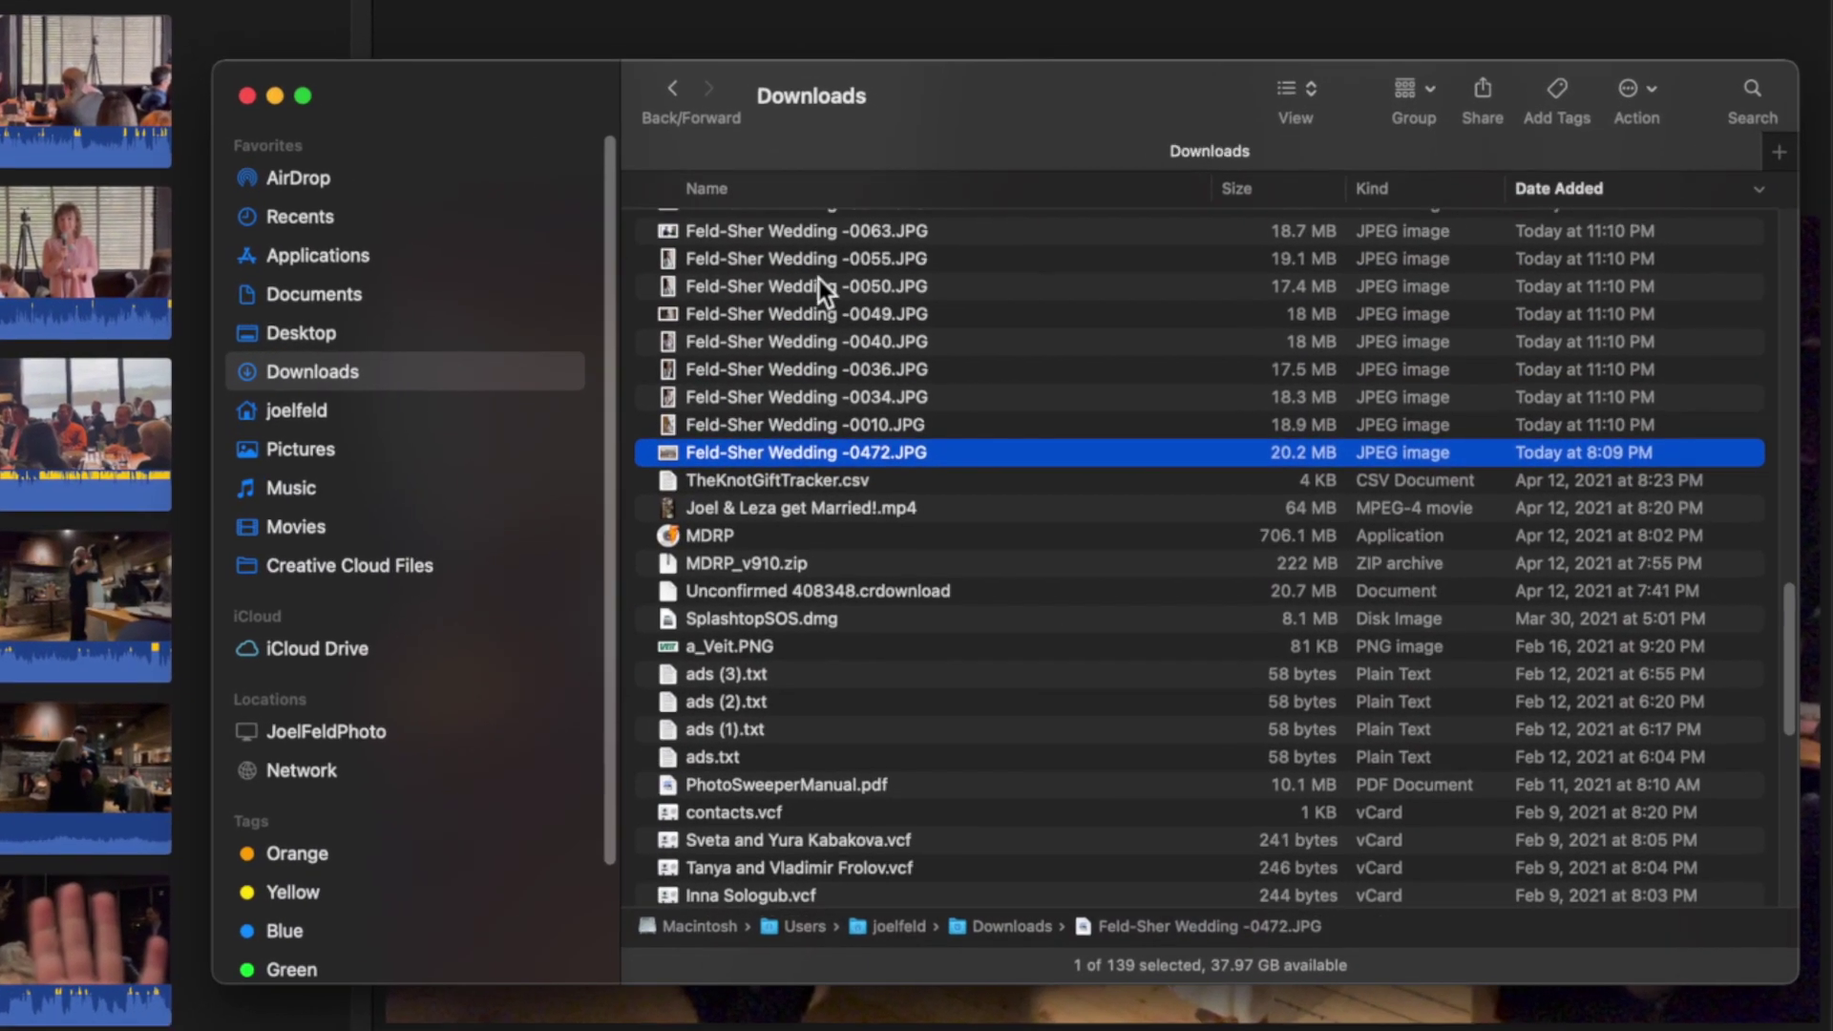
{"action": "scroll", "coordinate": [631, 259], "scroll_direction": "up", "scroll_amount": 5}
{"action": "scroll", "coordinate": [800, 277], "scroll_direction": "up", "scroll_amount": 10}
{"action": "scroll", "coordinate": [801, 276], "scroll_direction": "down", "scroll_amount": 10}
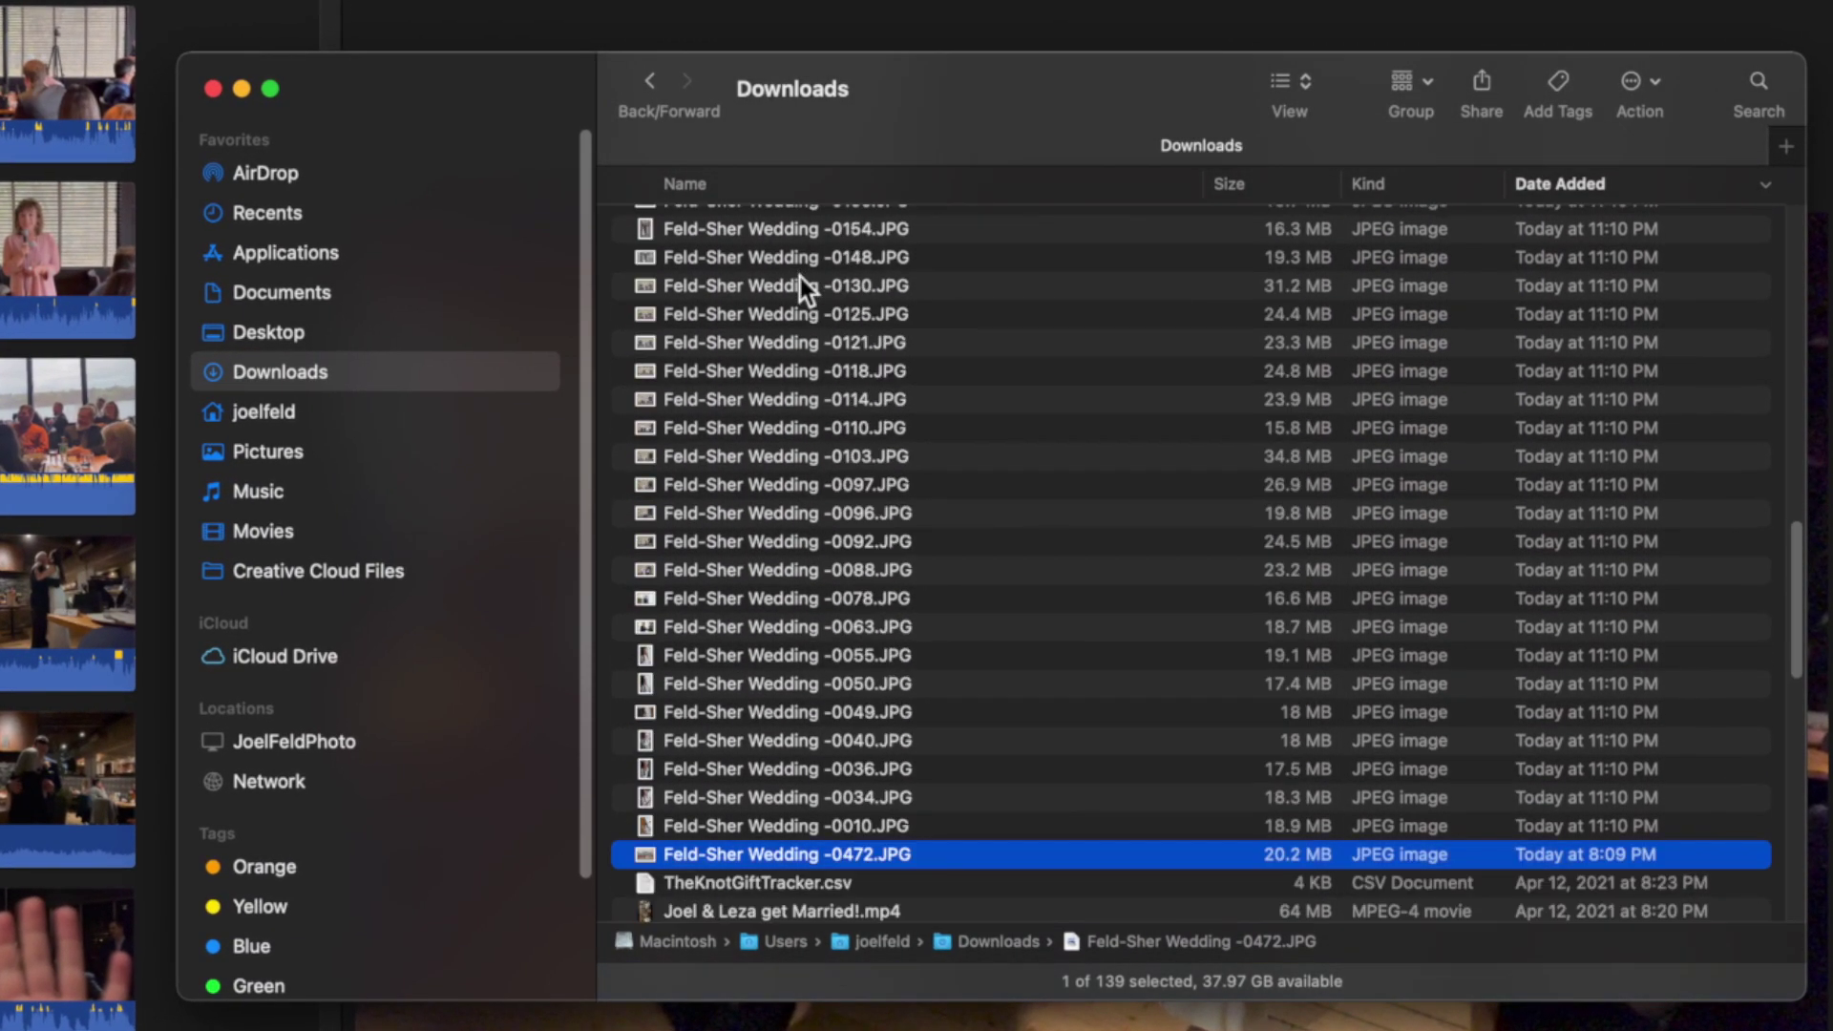
{"action": "scroll", "coordinate": [838, 555], "scroll_direction": "up", "scroll_amount": 15}
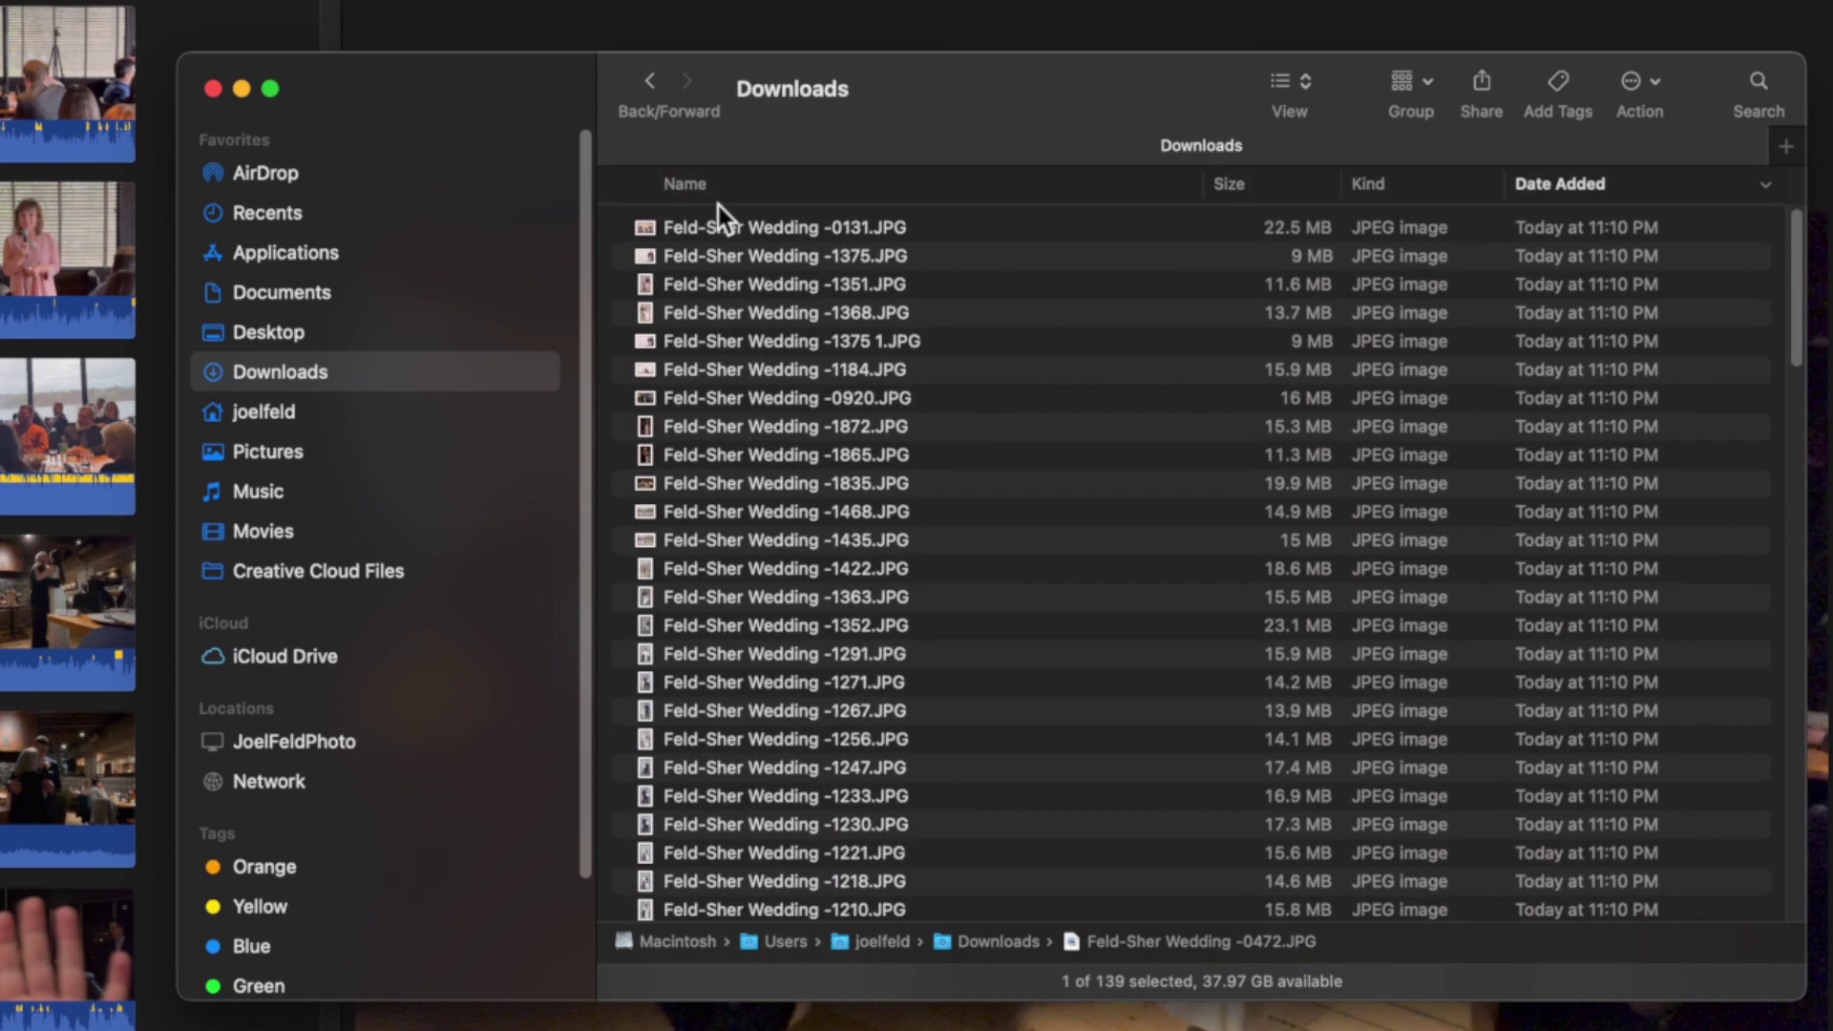
{"action": "left_click", "coordinate": [712, 225], "text": "shift"}
{"action": "left_click_drag", "start_coordinate": [712, 225], "coordinate": [1, 280]}
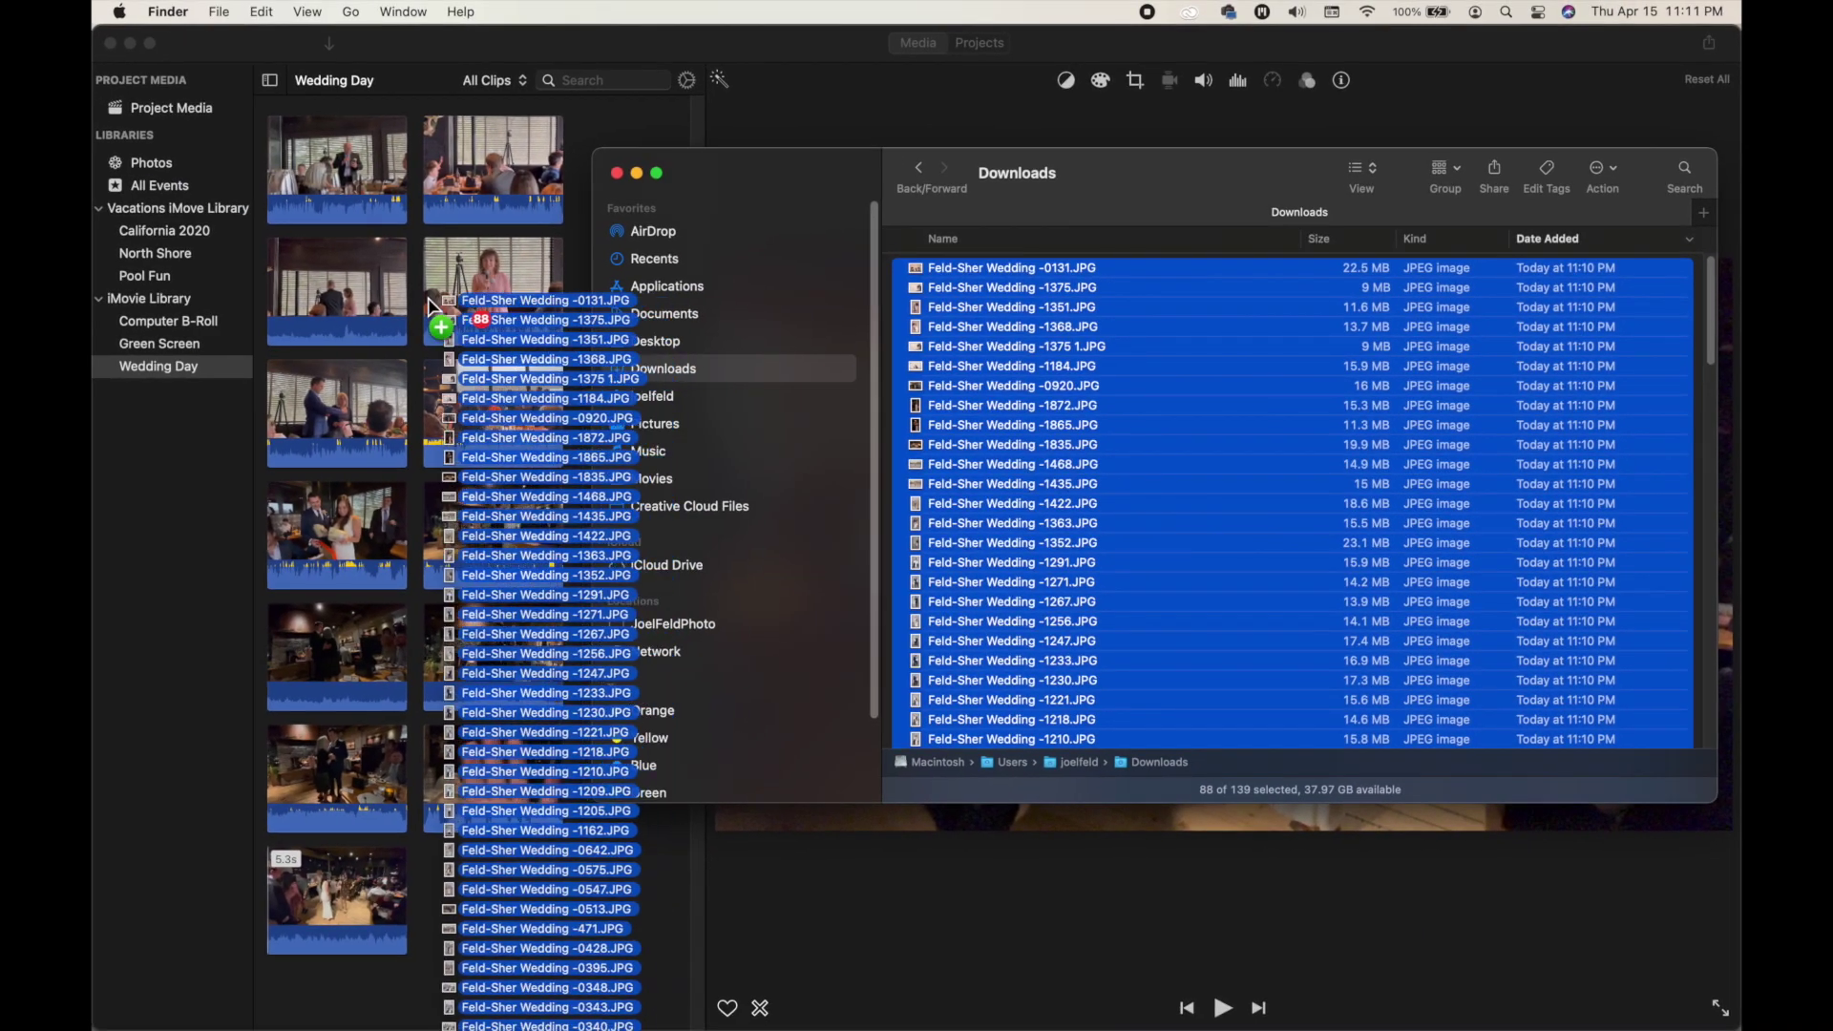
{"action": "left_click_drag", "start_coordinate": [432, 306], "coordinate": [1028, 337]}
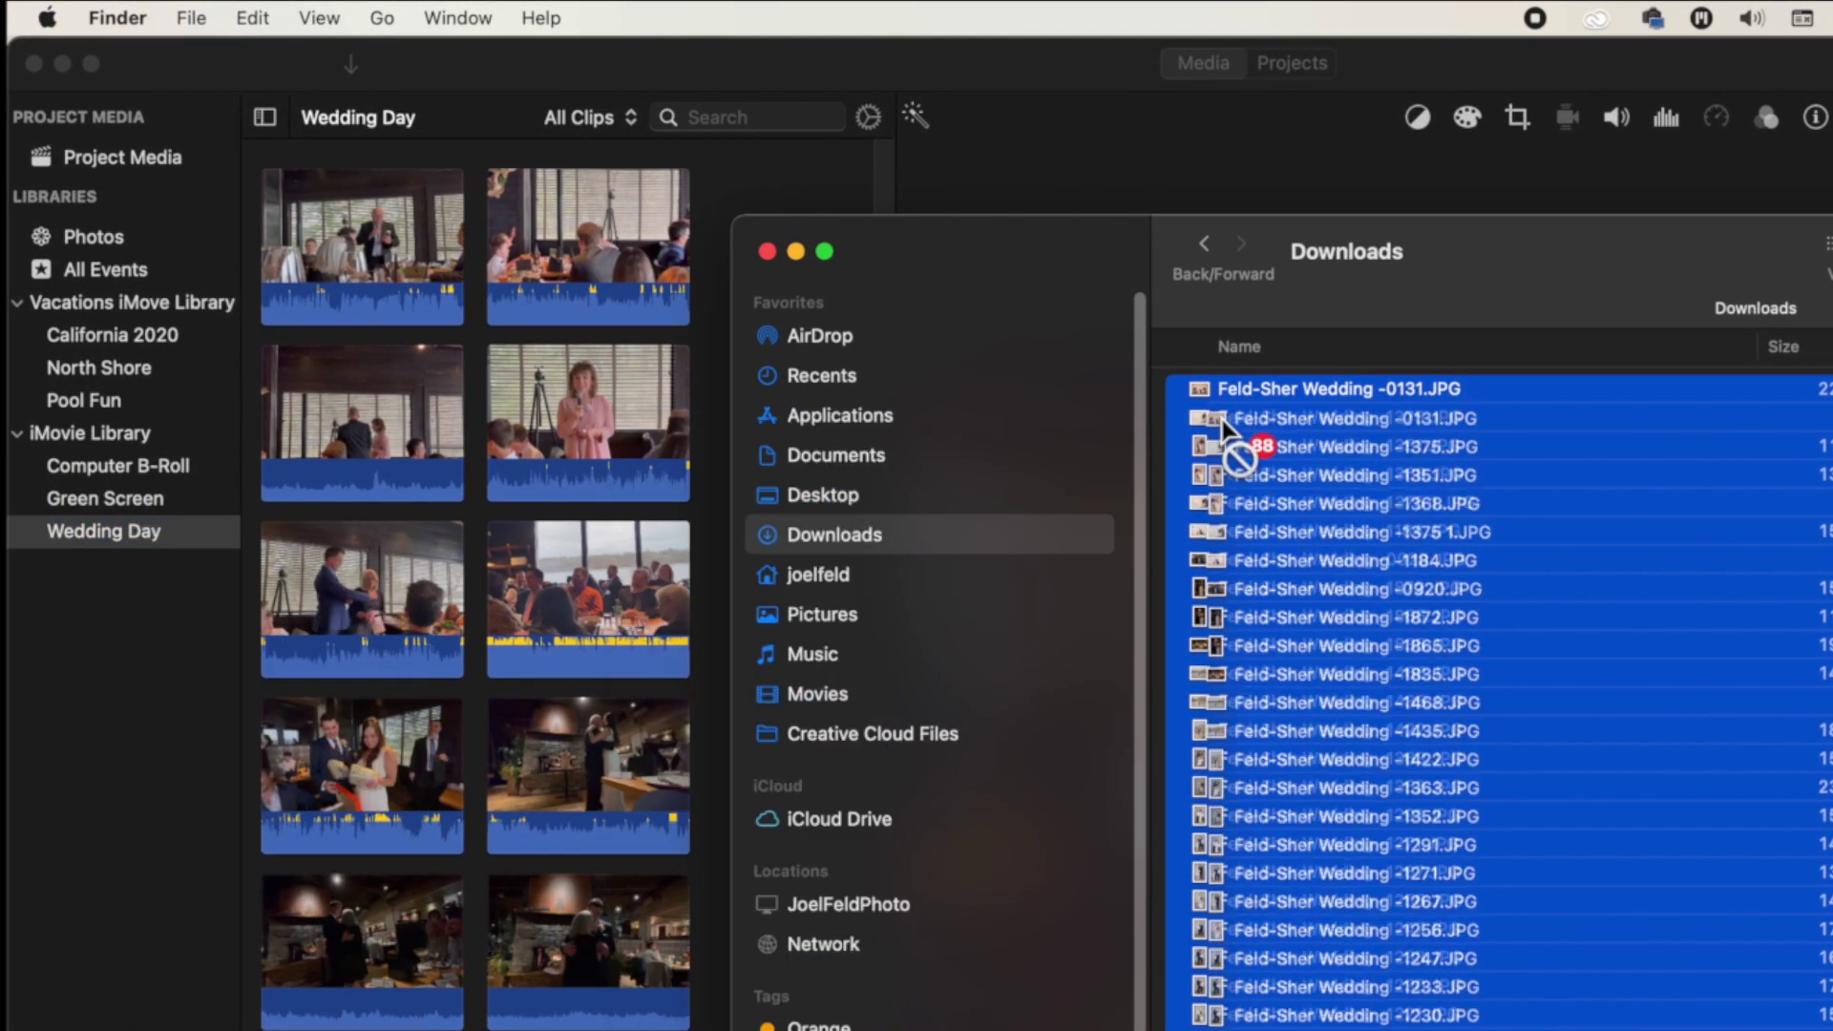
{"action": "left_click_drag", "start_coordinate": [1224, 423], "coordinate": [1272, 432]}
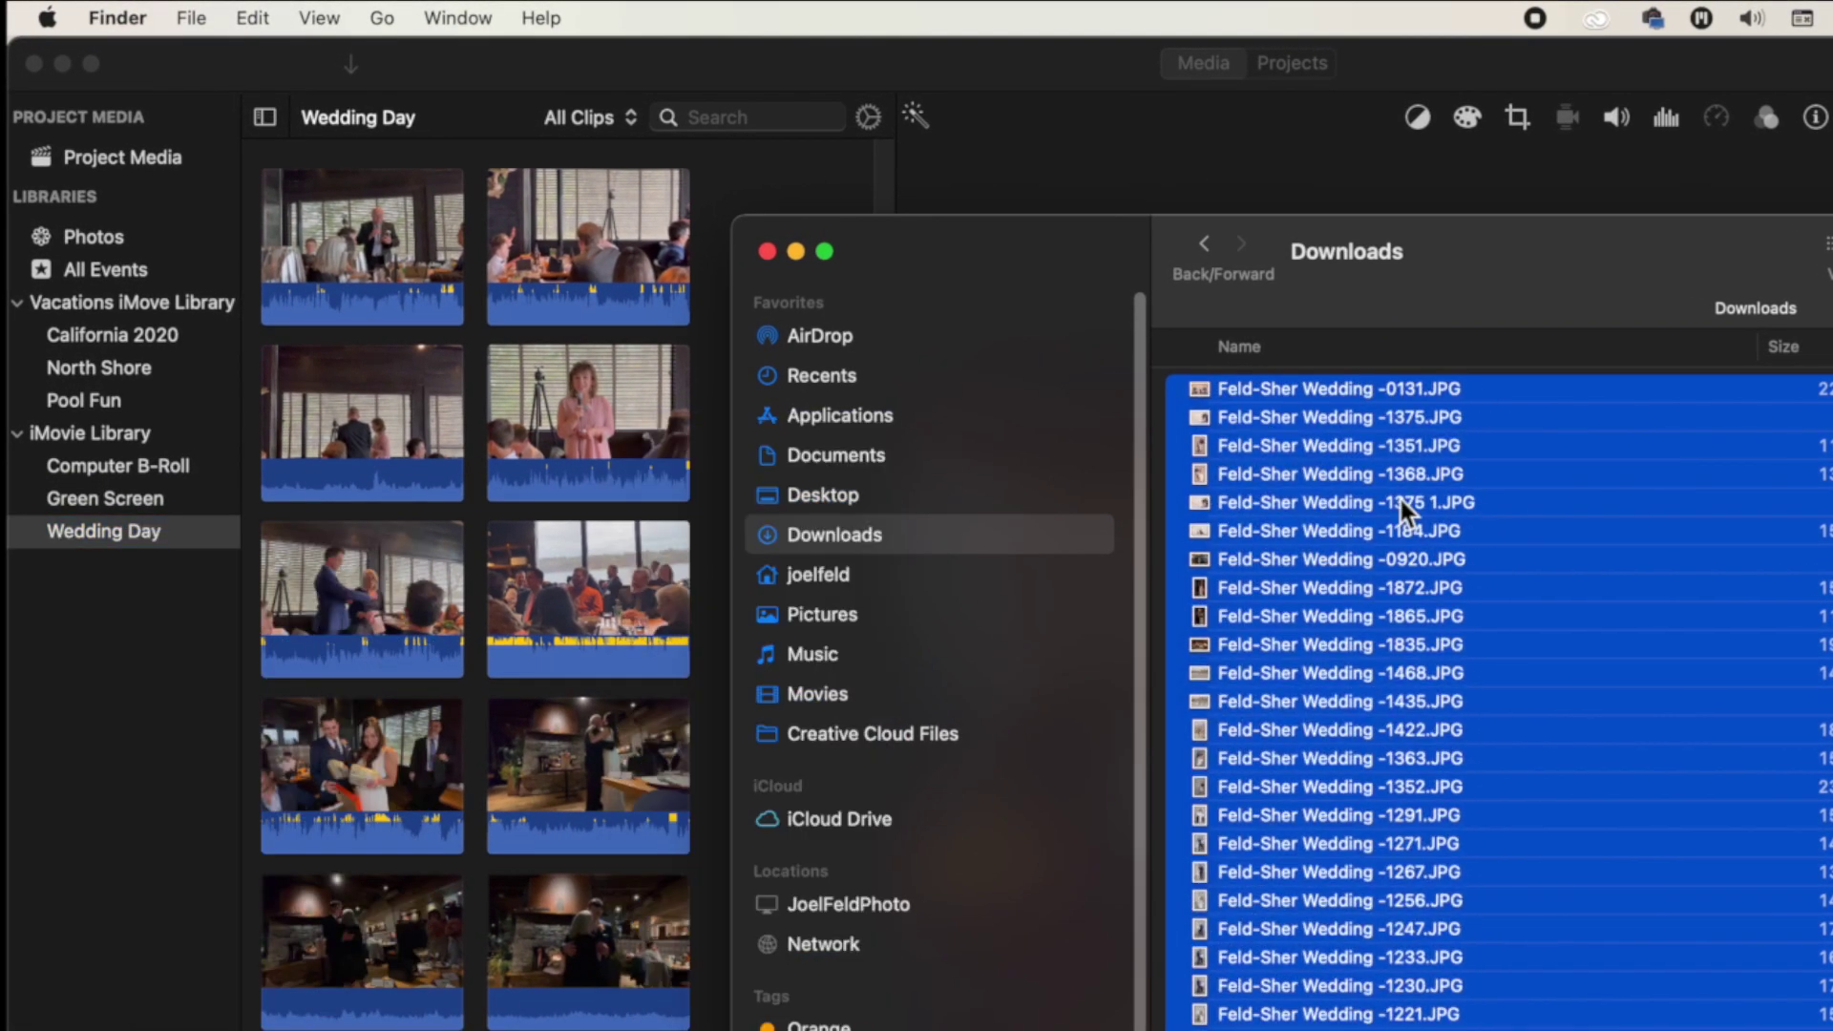
{"action": "left_click", "coordinate": [1401, 499]}
Add the wedding photos from -0131.JPG through -1184.JPG in Downloads to iMovie's Wedding Day event.
{"action": "left_click", "coordinate": [1426, 389]}
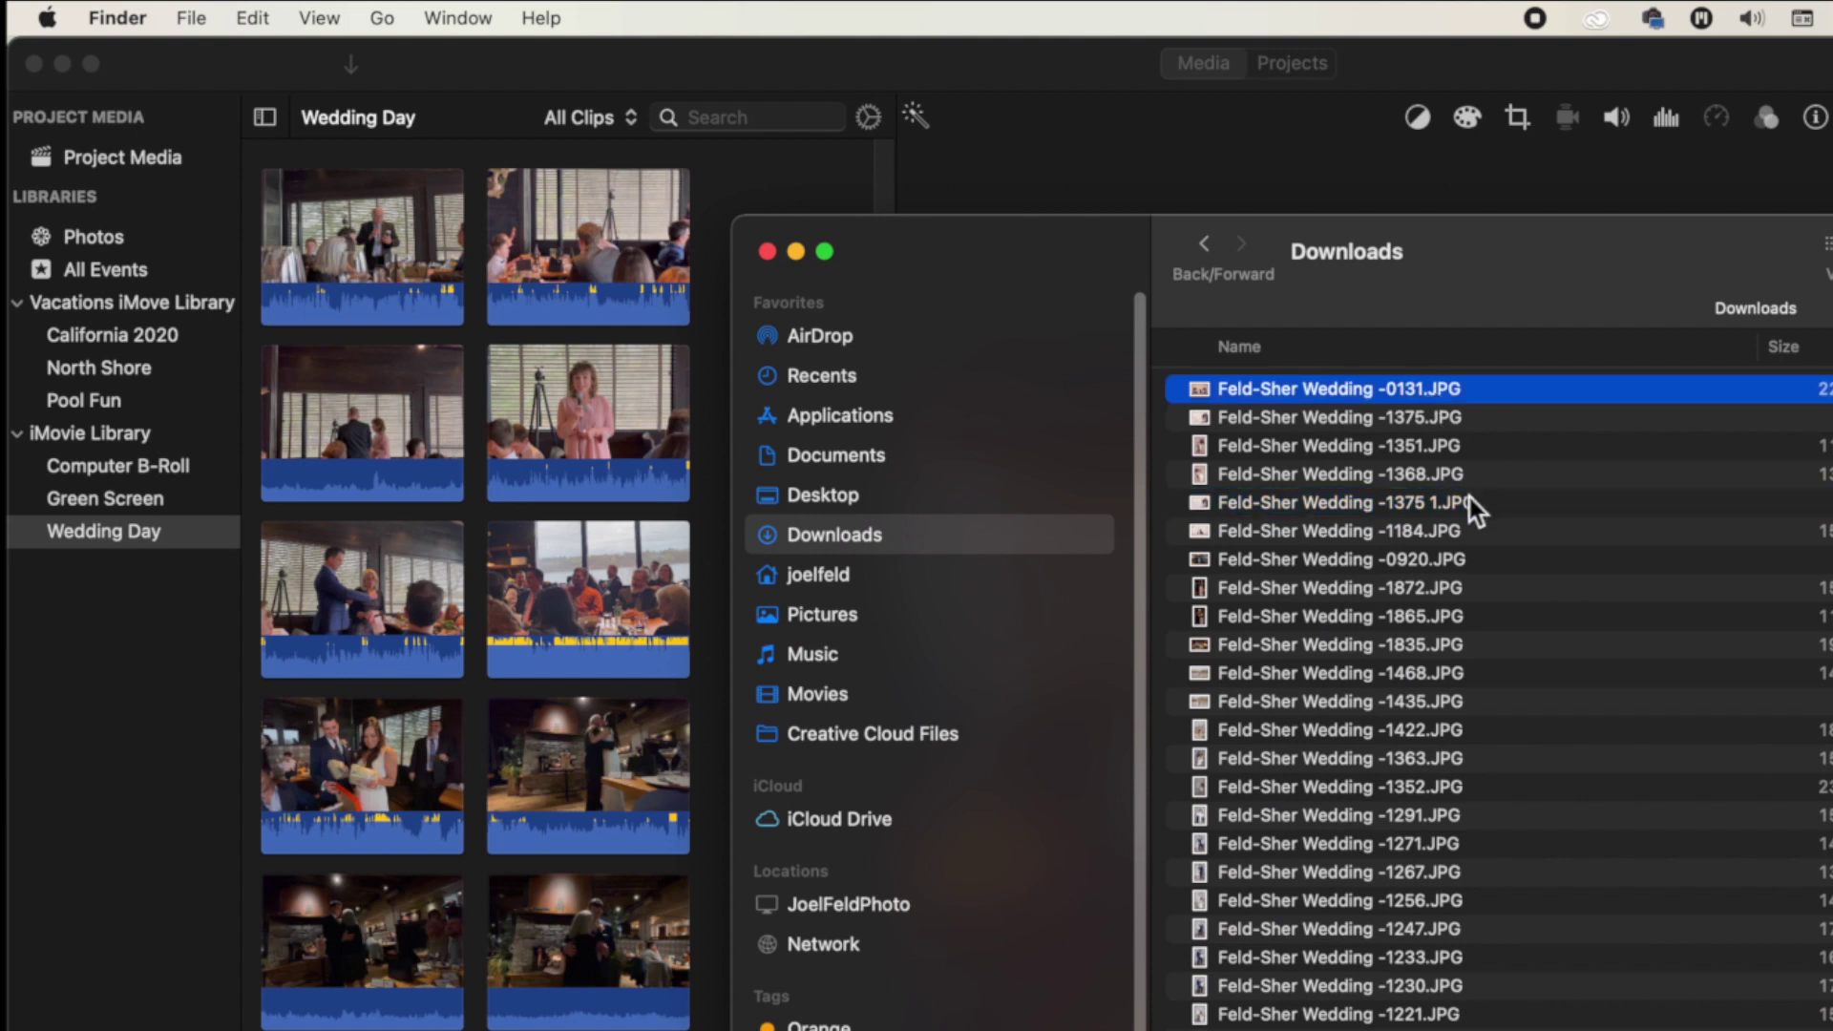
{"action": "left_click", "coordinate": [1461, 532], "text": "shift"}
{"action": "left_click_drag", "start_coordinate": [1204, 538], "coordinate": [566, 600]}
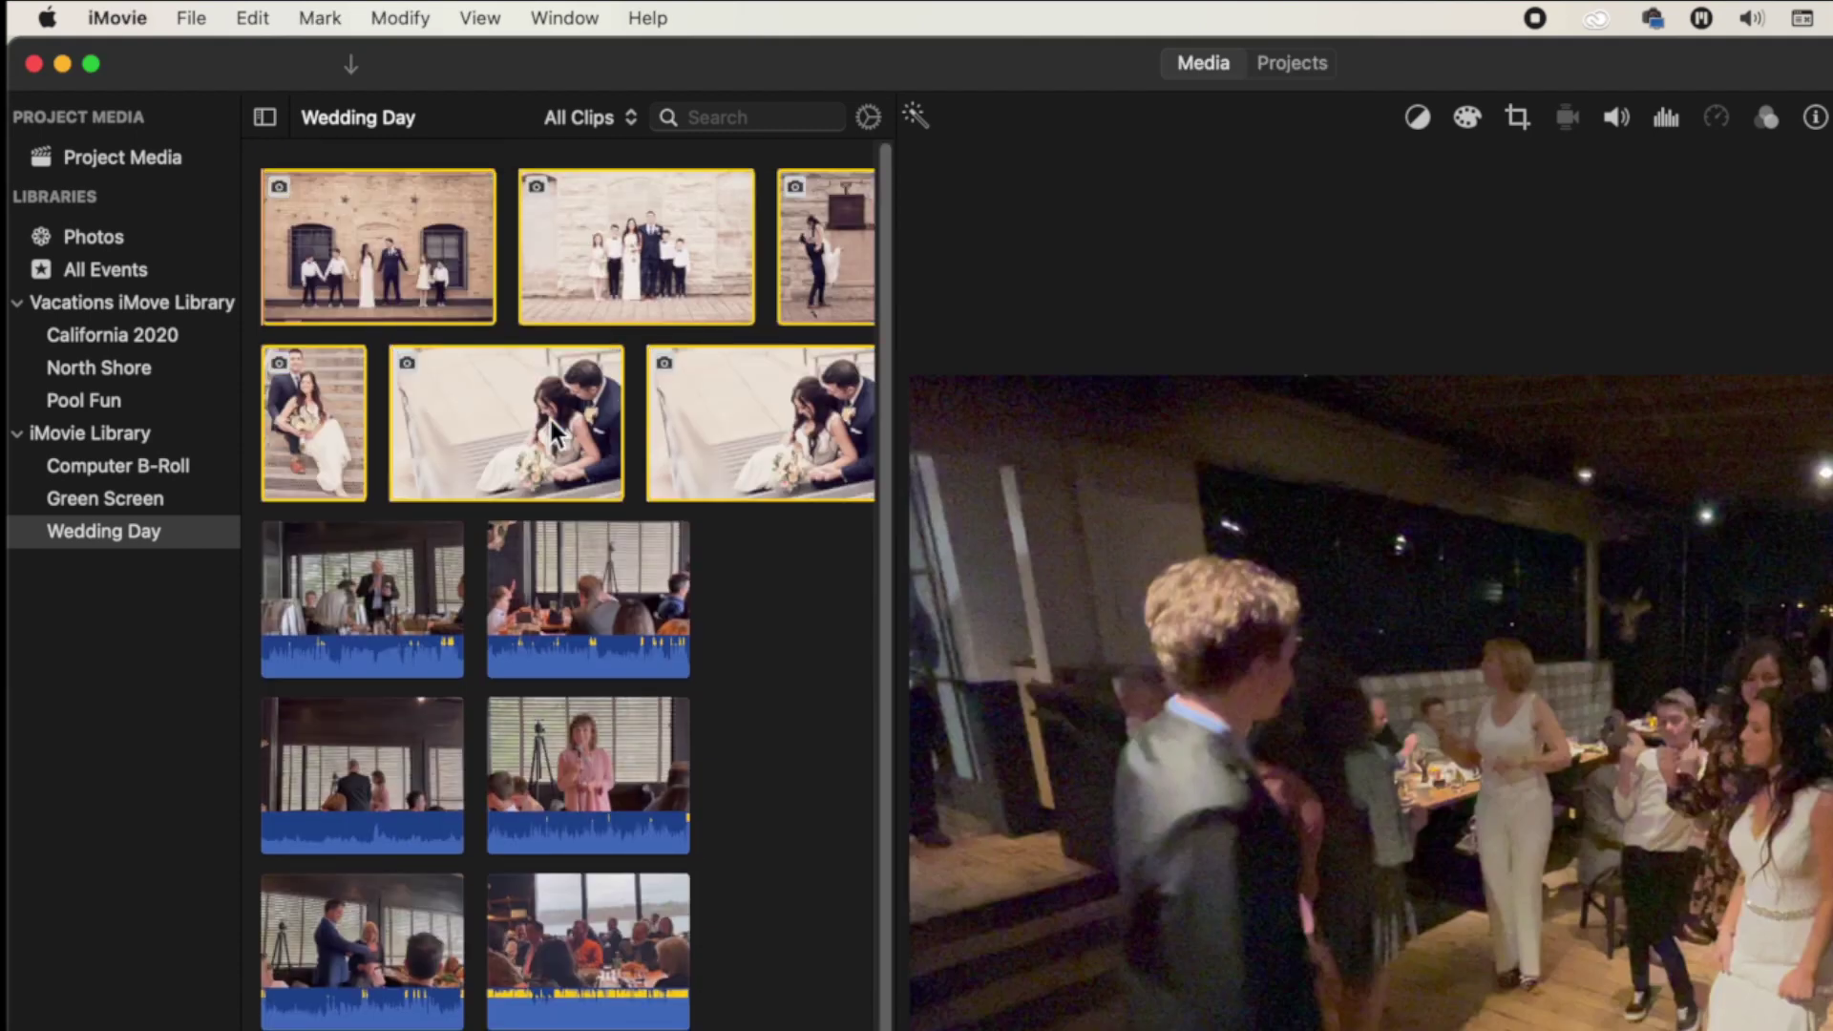
Return to Finder and add the wedding photos from -0920.JPG through -1352.JPG to the Wedding Day event.
{"action": "key", "text": "super+Tab"}
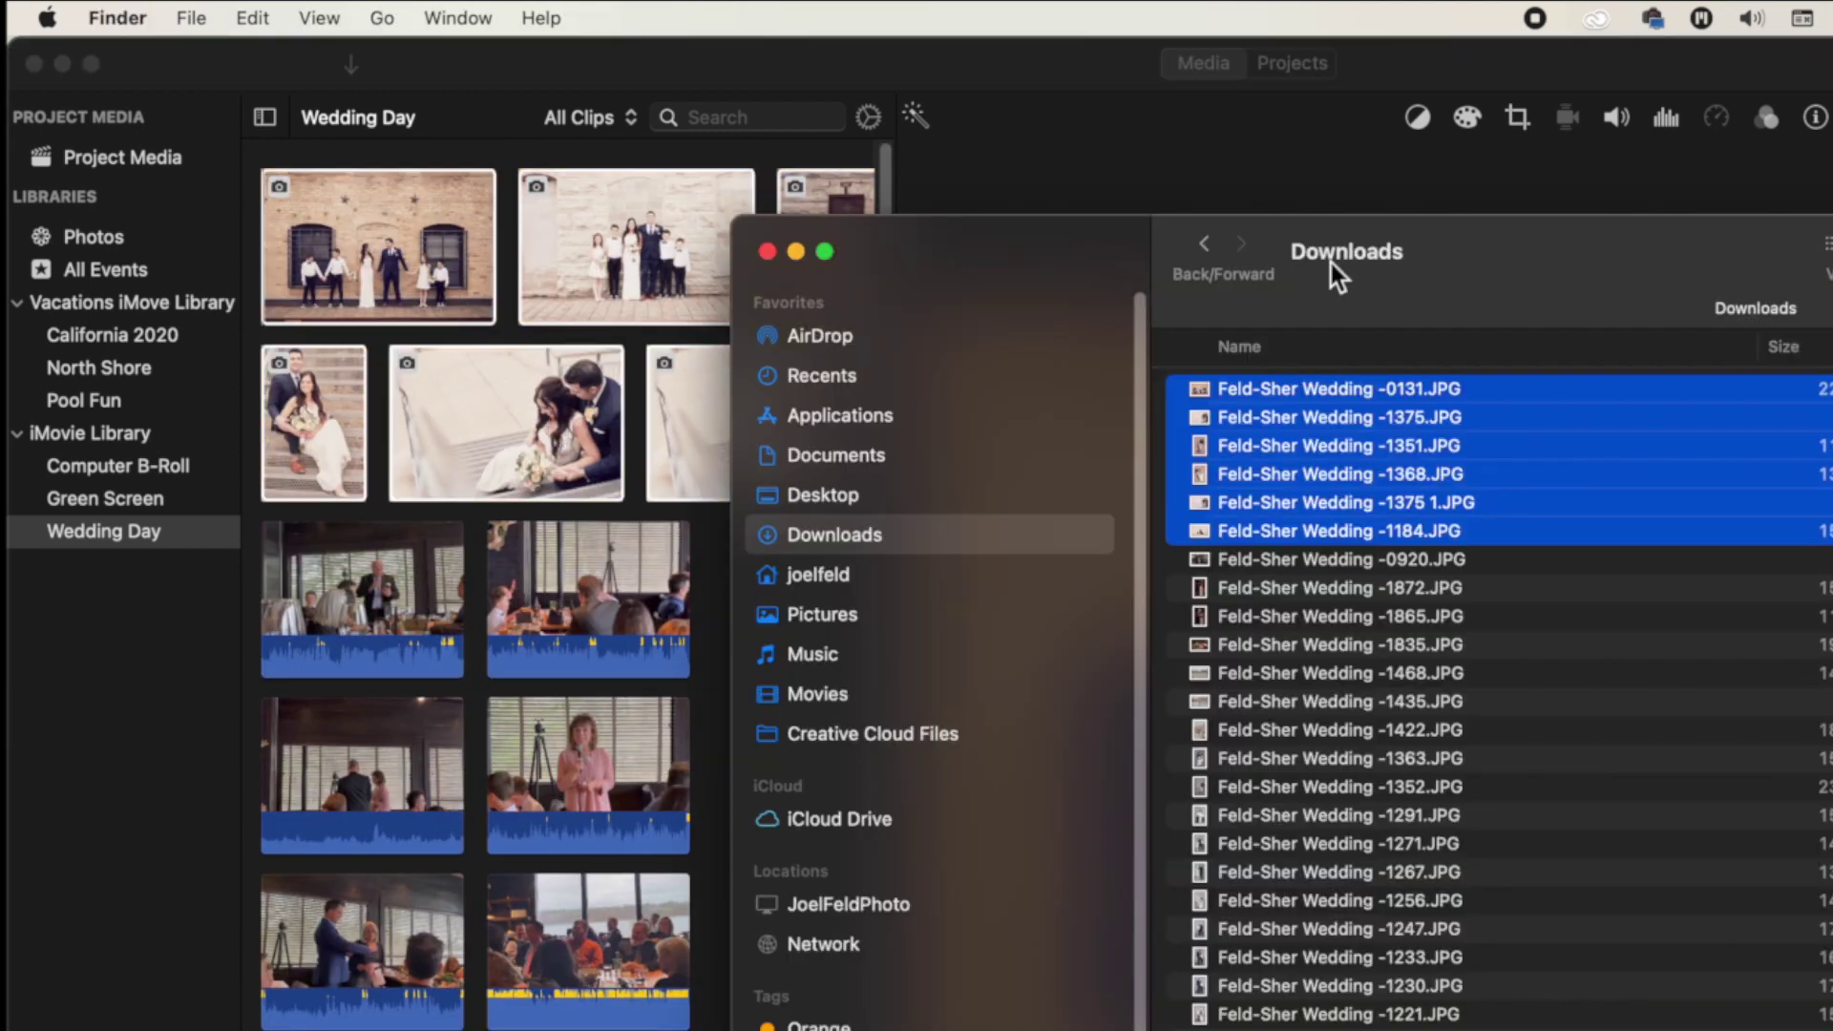
{"action": "left_click", "coordinate": [1424, 568]}
{"action": "left_click", "coordinate": [1456, 783], "text": "shift"}
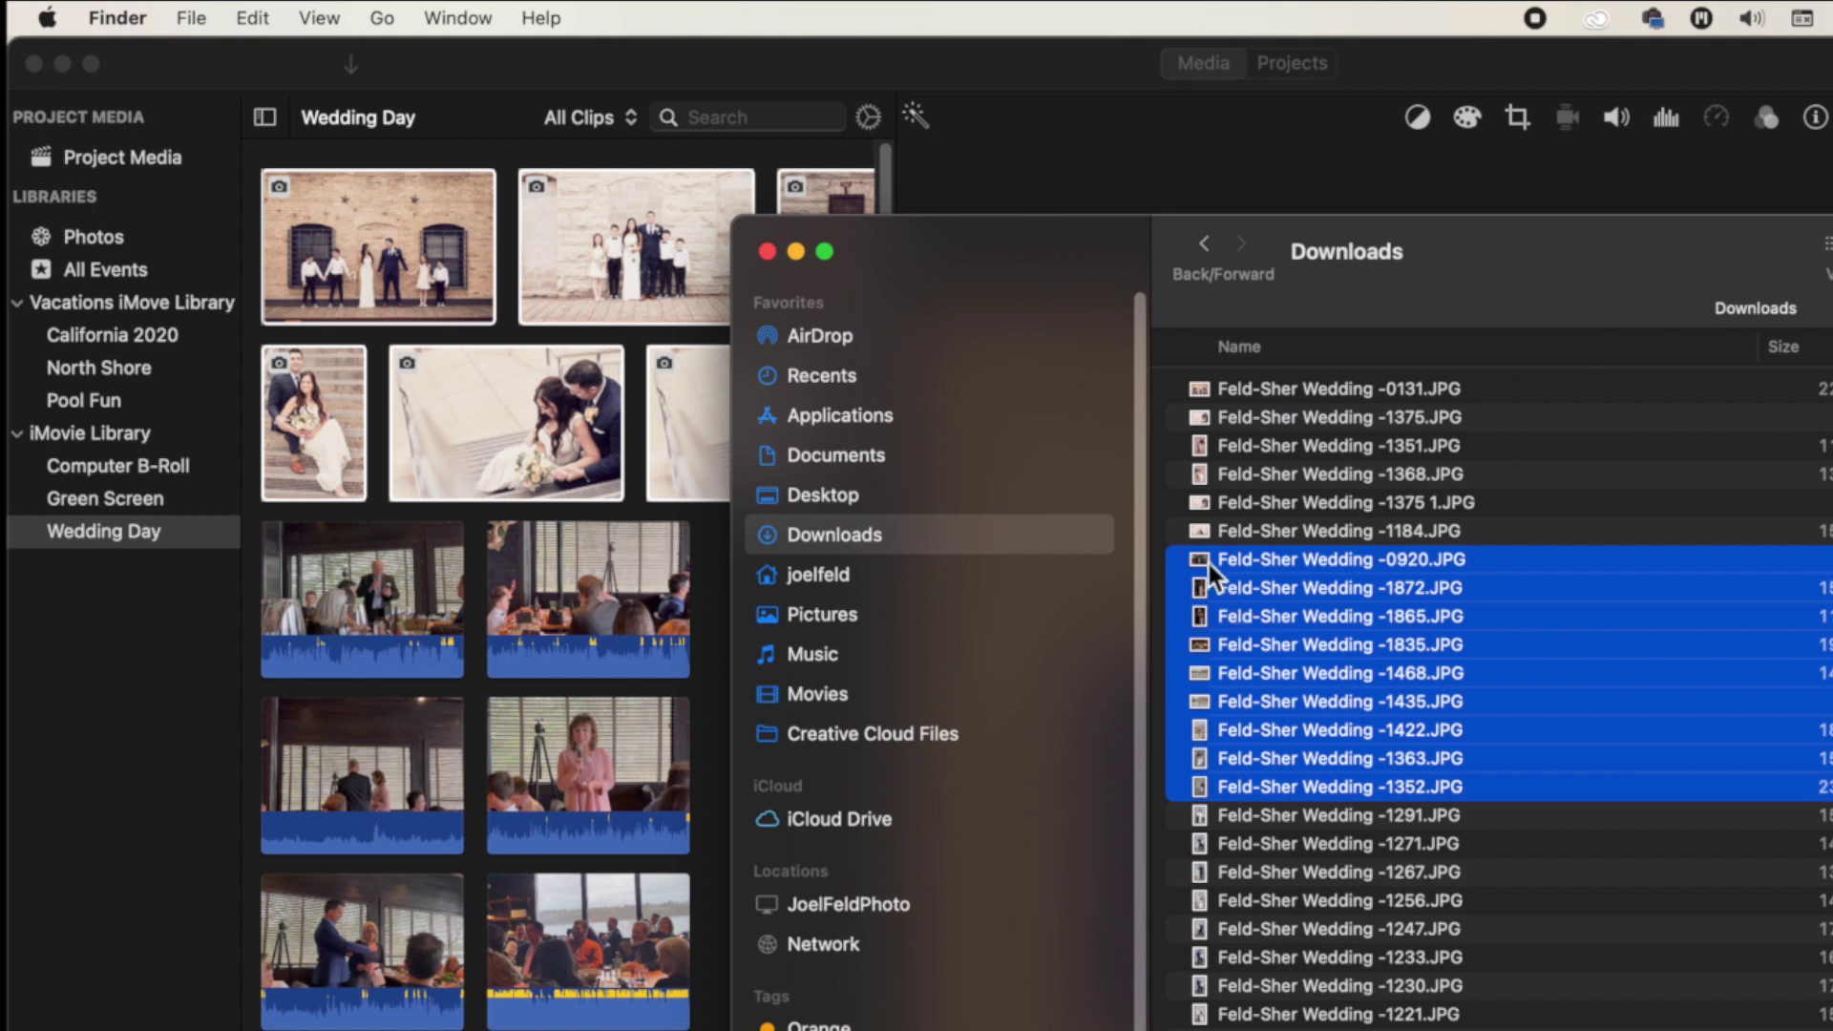
{"action": "left_click_drag", "start_coordinate": [1201, 562], "coordinate": [150, 533]}
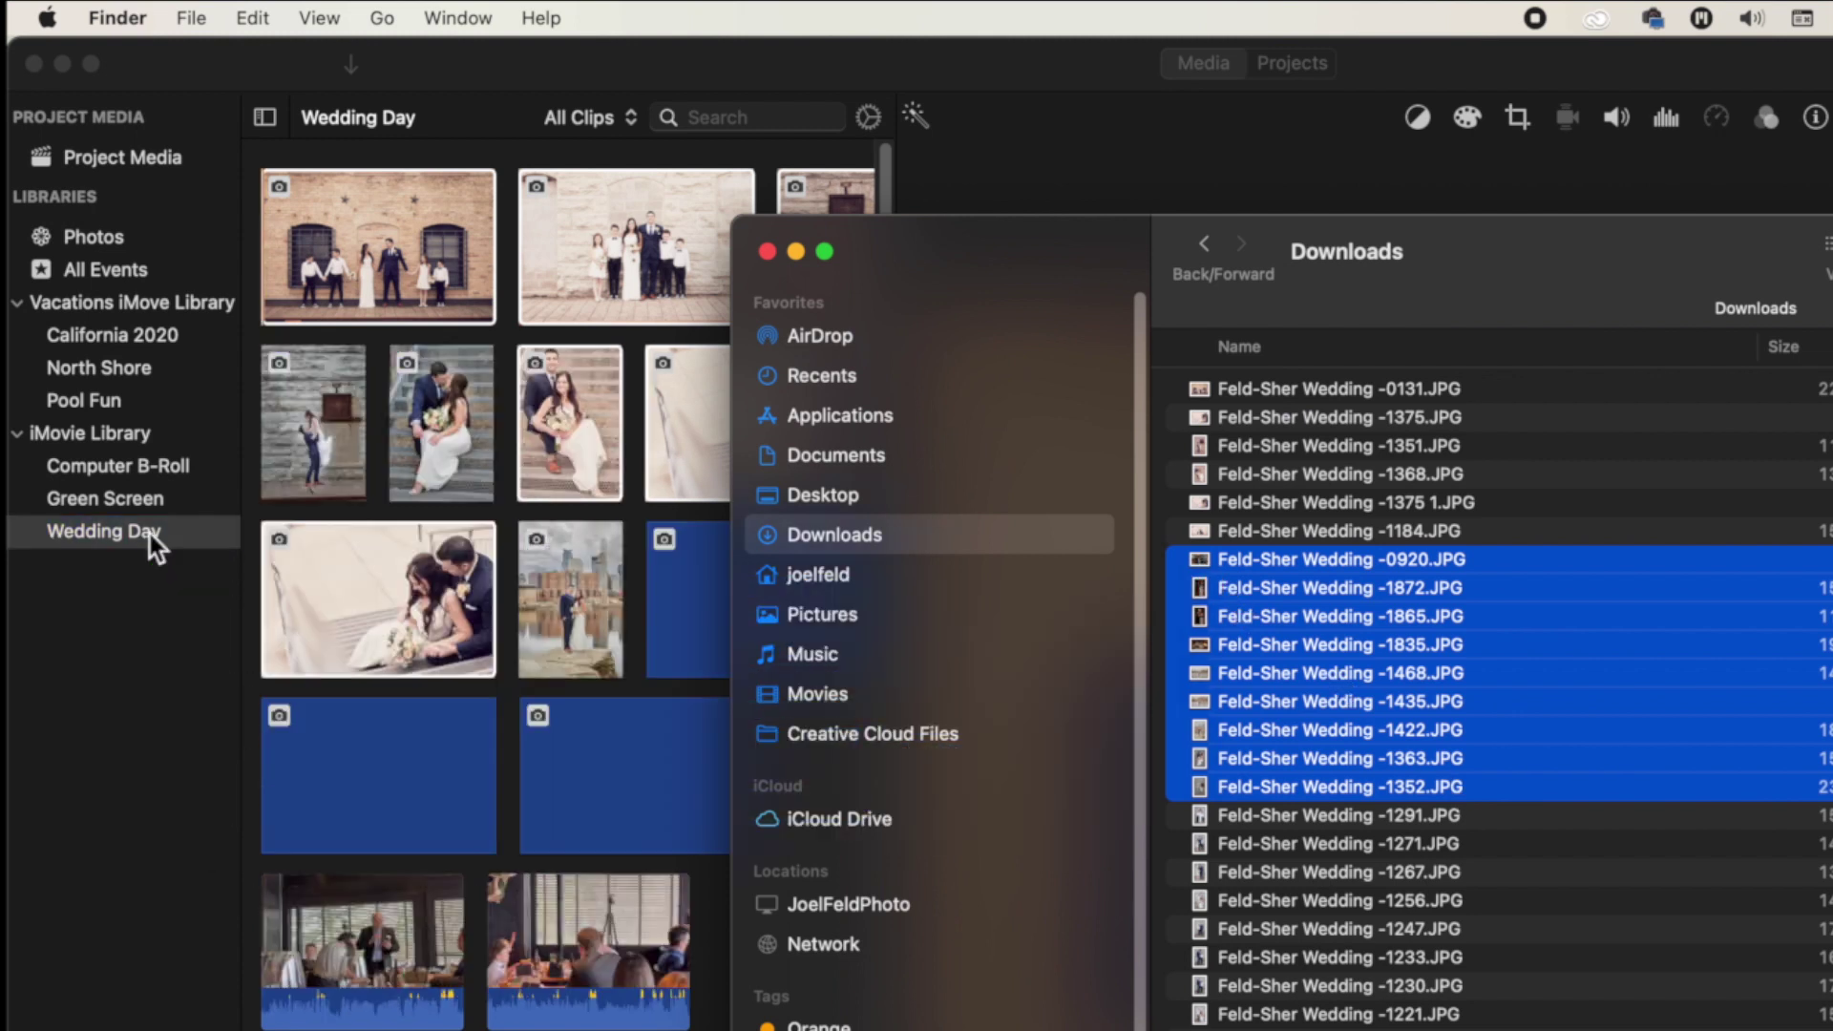
Switch to iMovie, start a media import from the home folder's Downloads folder, and allow access to that folder.
{"action": "left_click", "coordinate": [411, 68]}
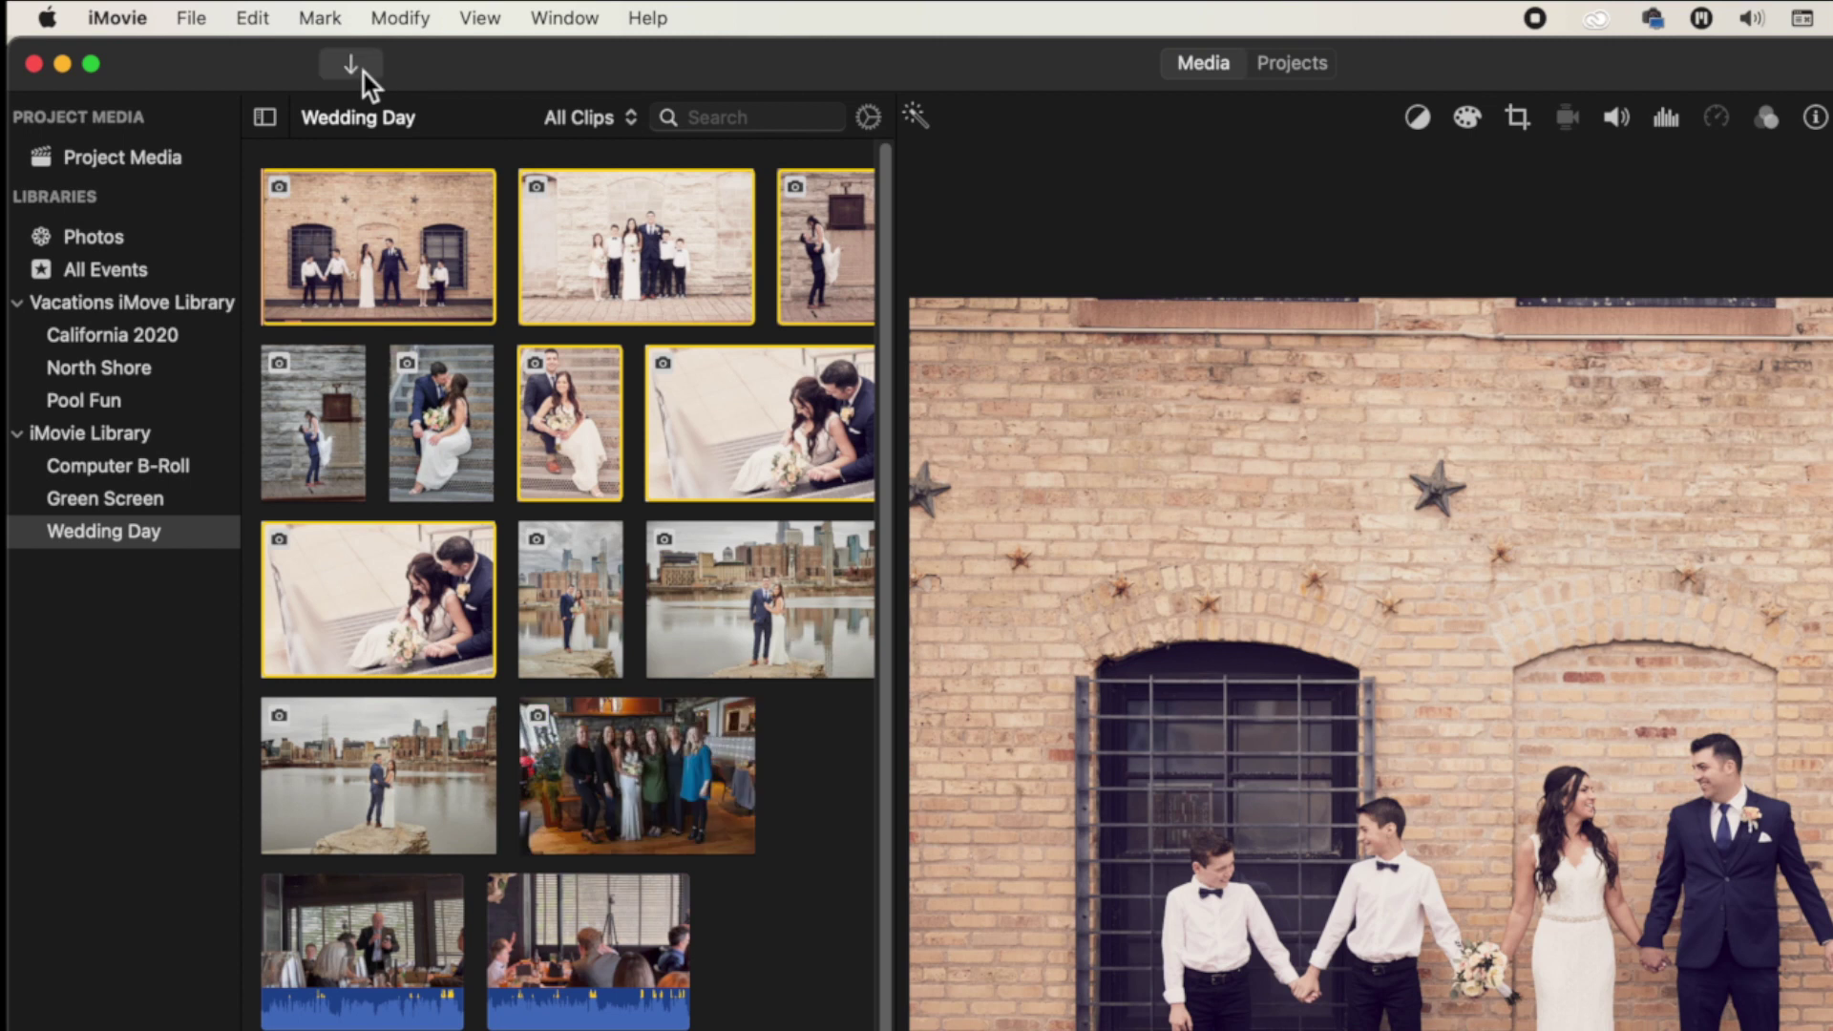
{"action": "left_click", "coordinate": [364, 74]}
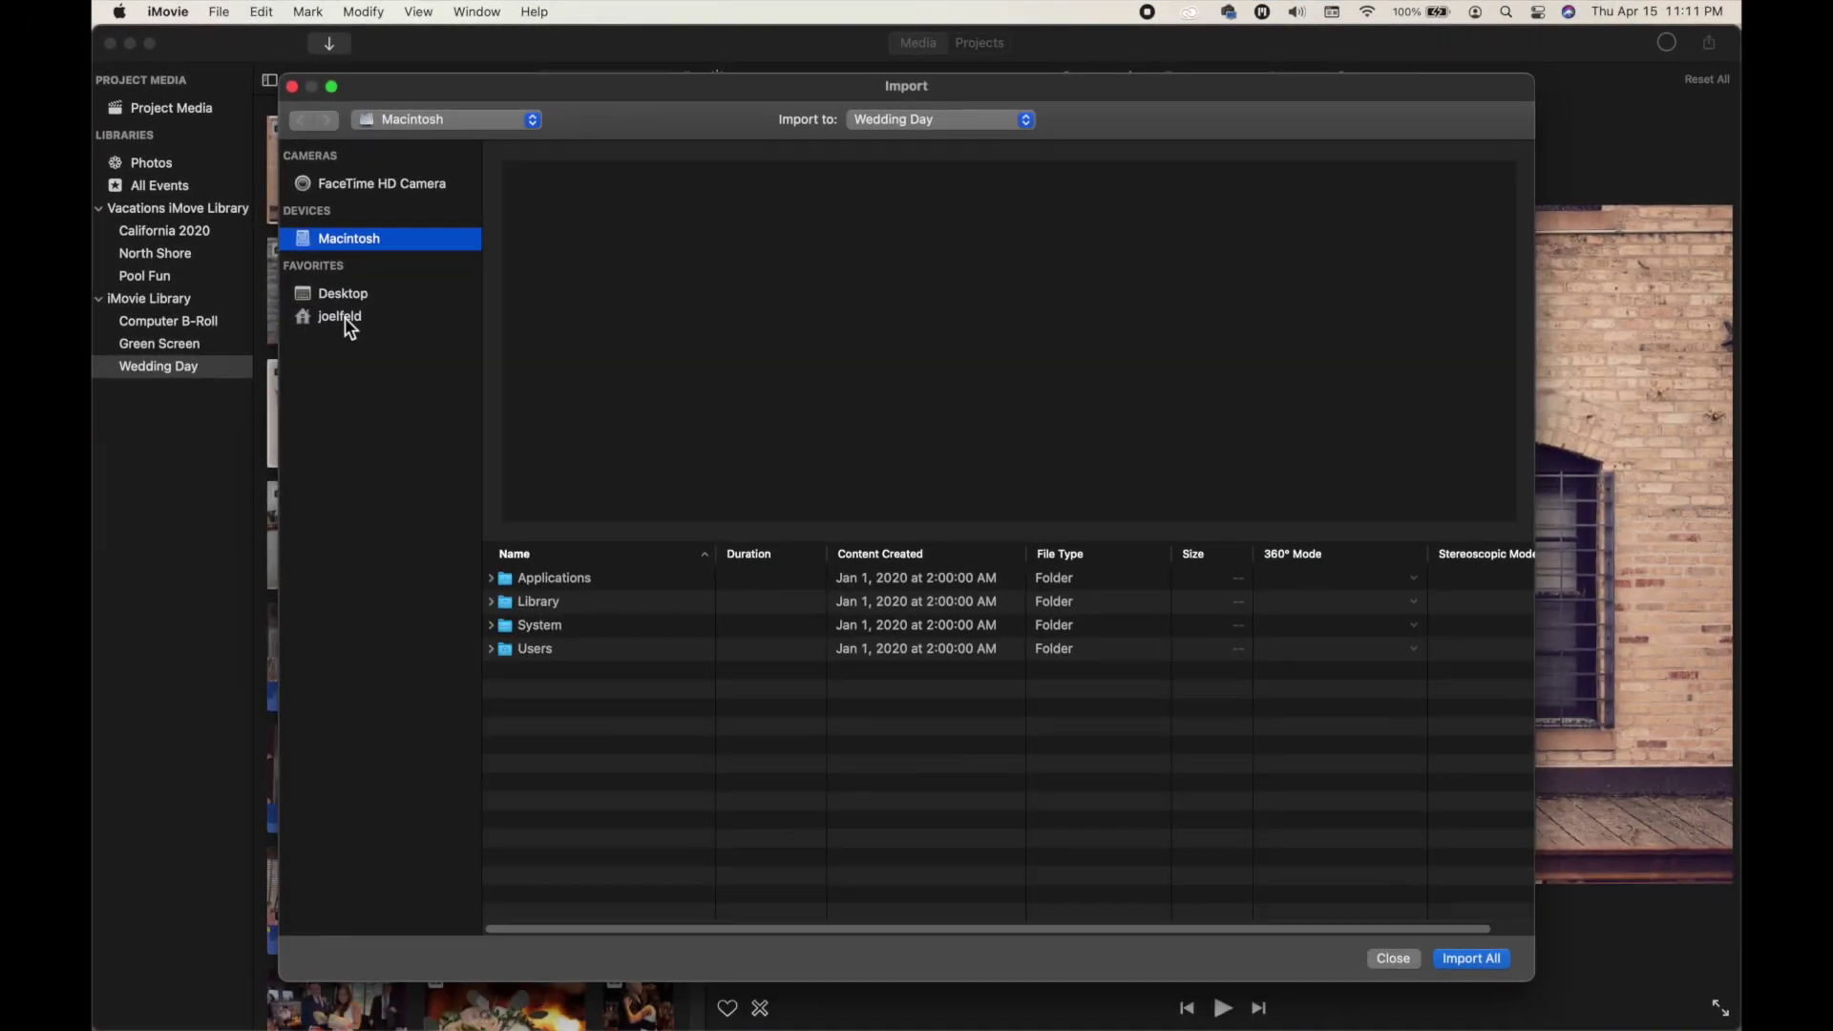
{"action": "left_click", "coordinate": [375, 465]}
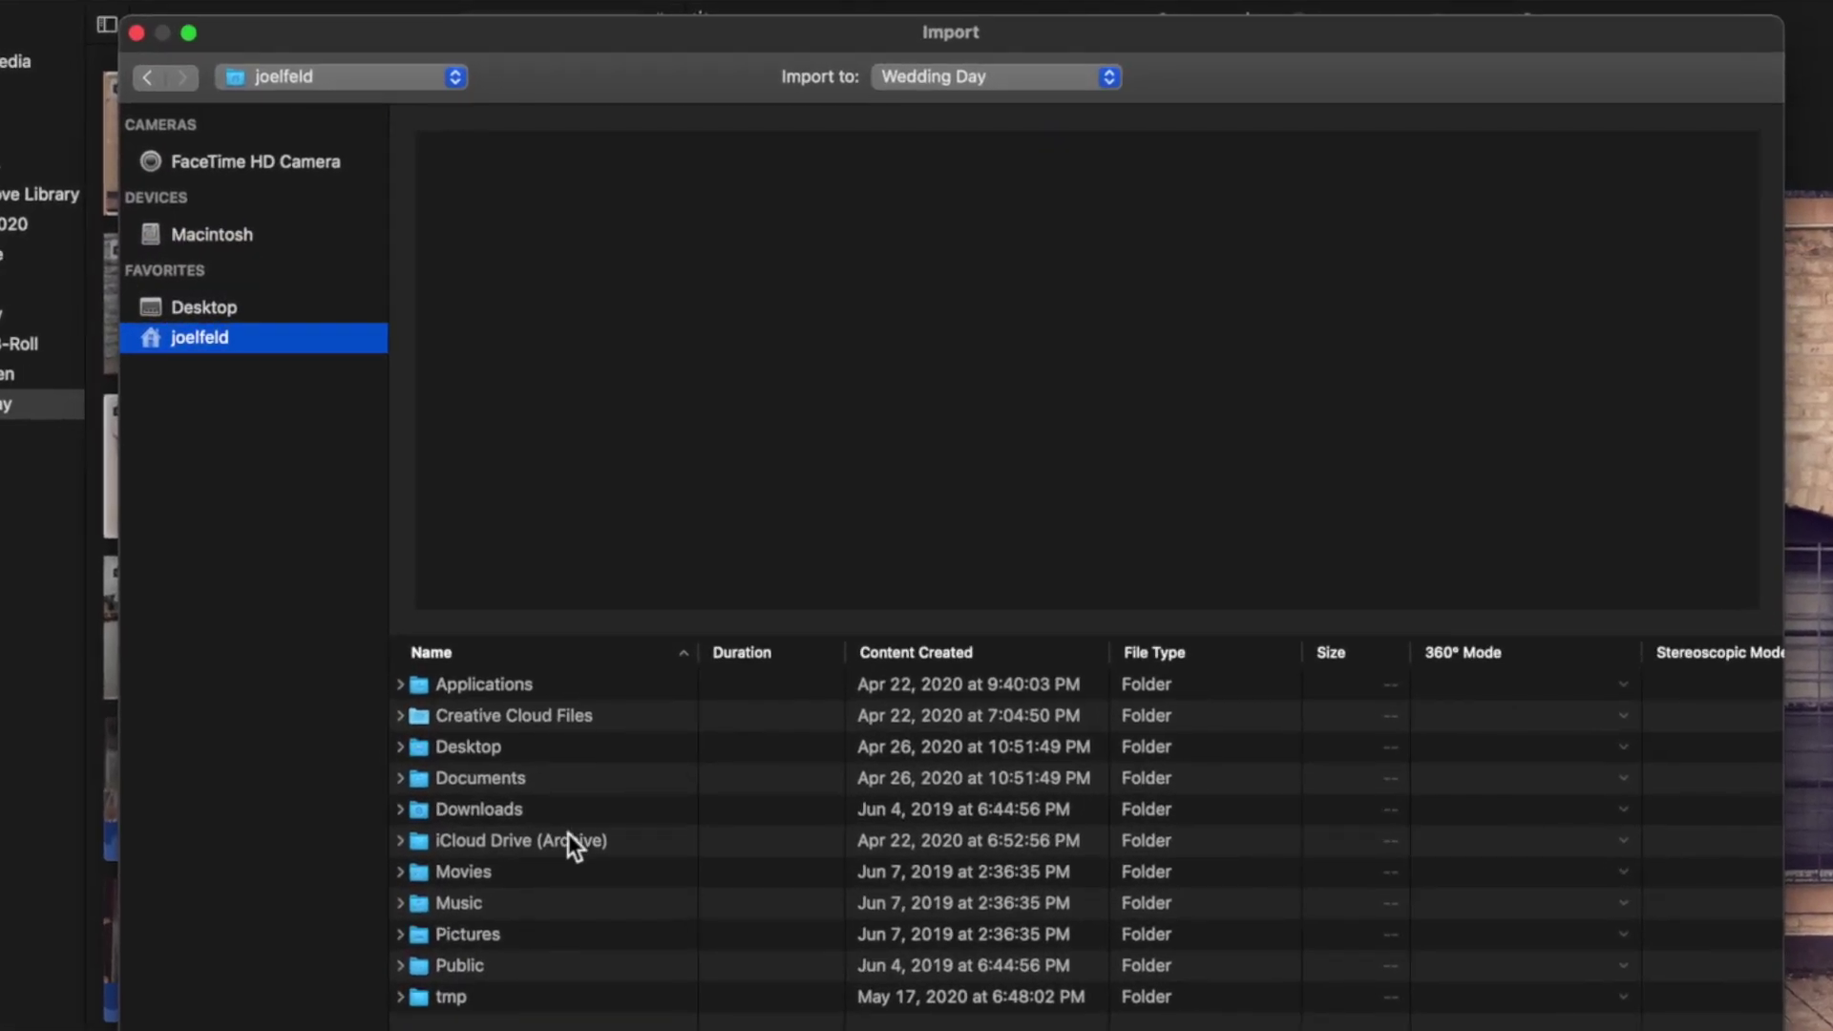
{"action": "left_click", "coordinate": [494, 808]}
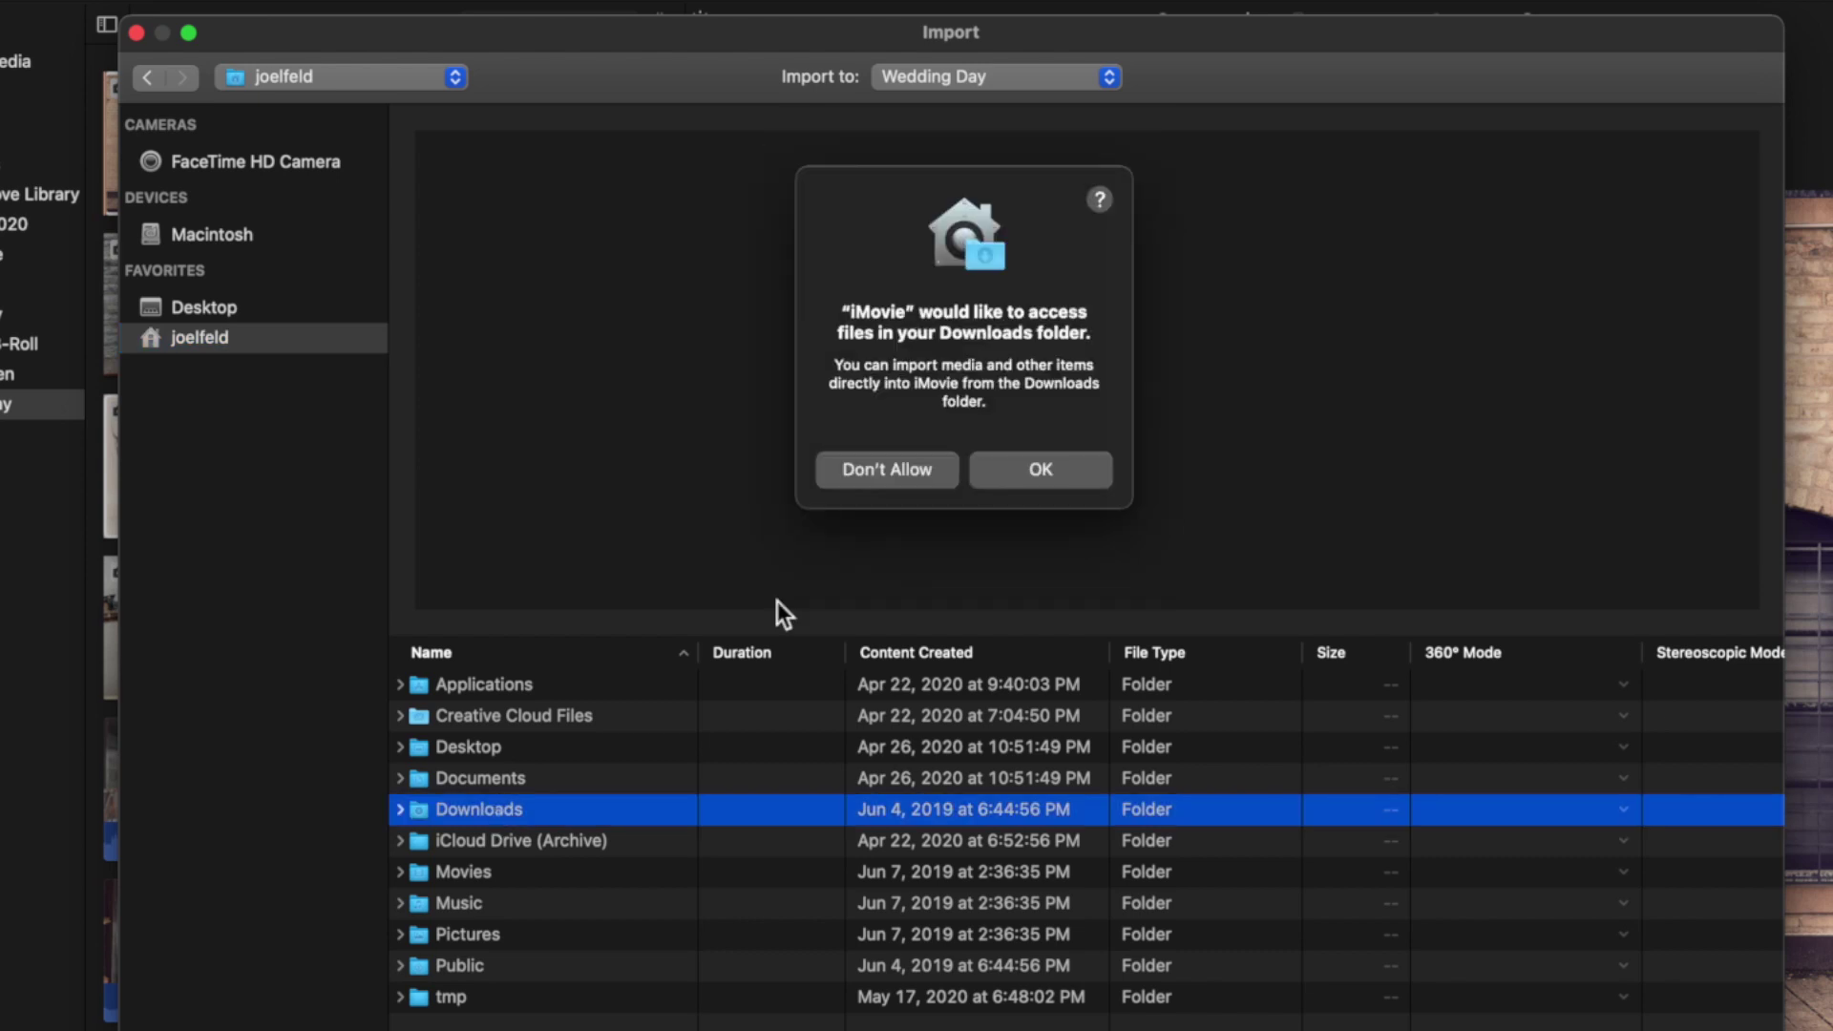
{"action": "left_click", "coordinate": [1041, 471]}
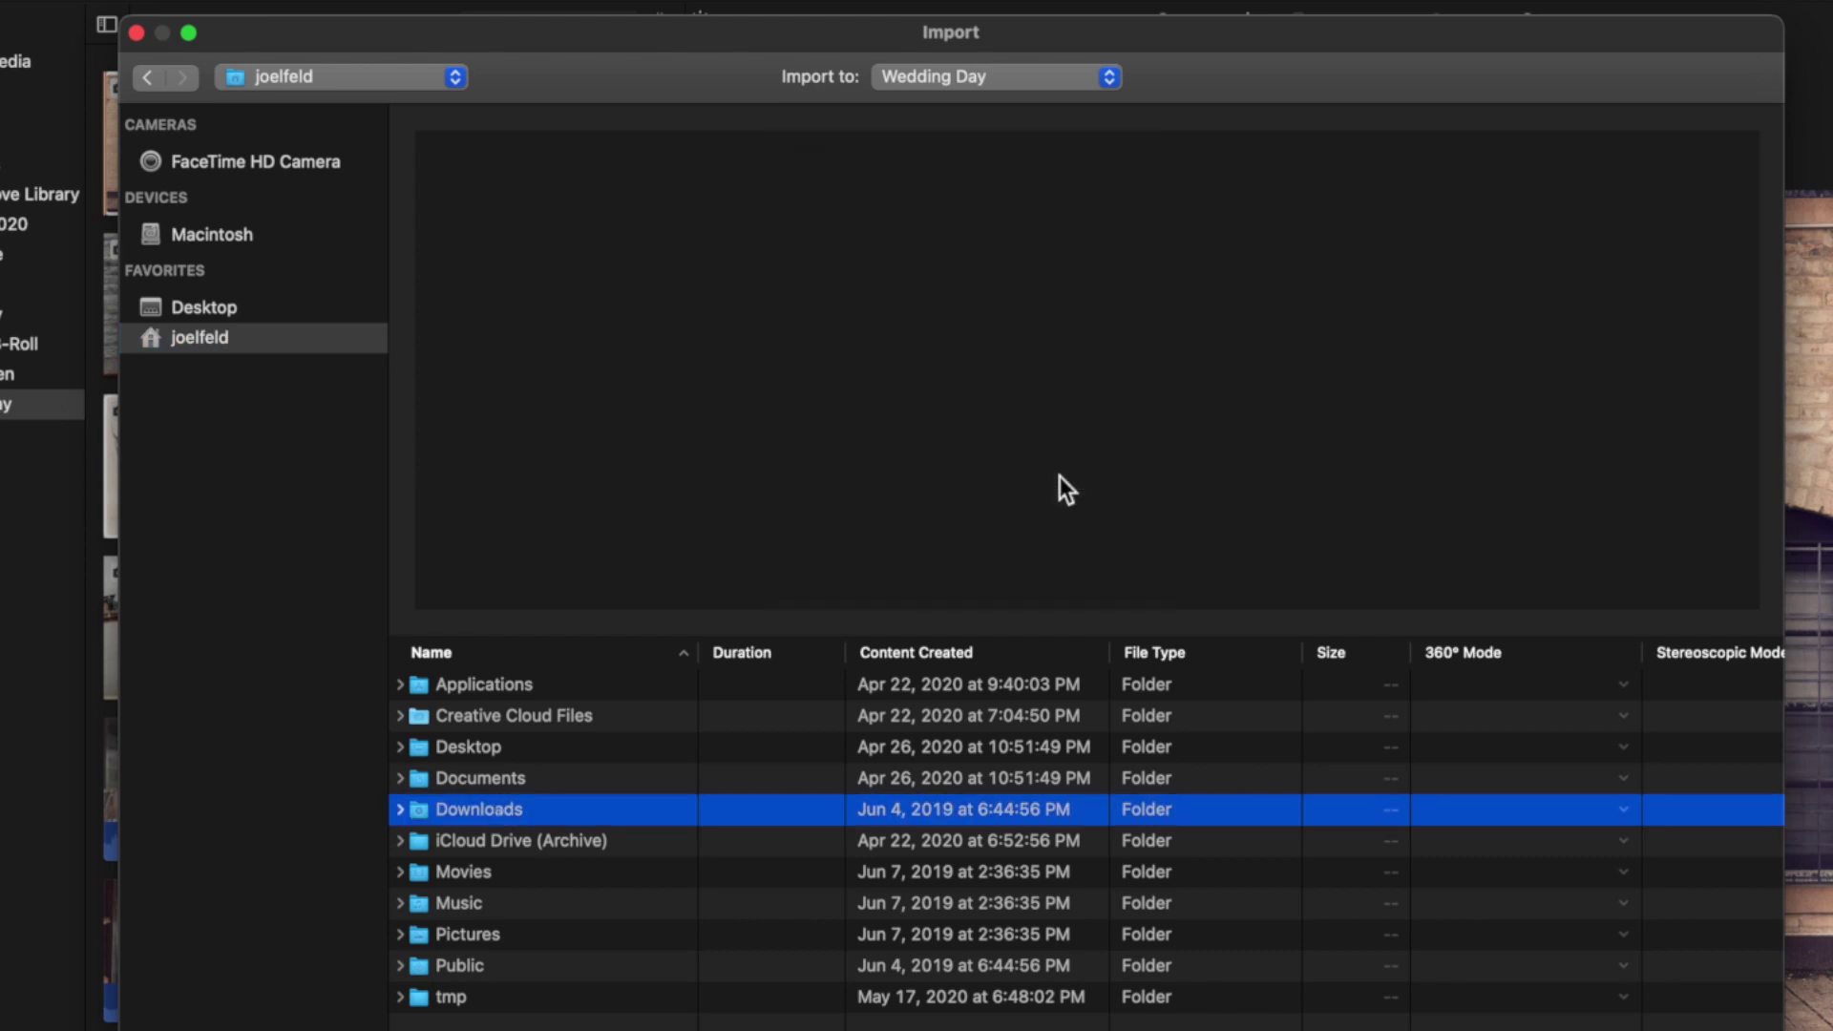
Import the wedding photos from -0092.JPG through -0114.JPG in Downloads into the Wedding Day event.
{"action": "left_click", "coordinate": [550, 714]}
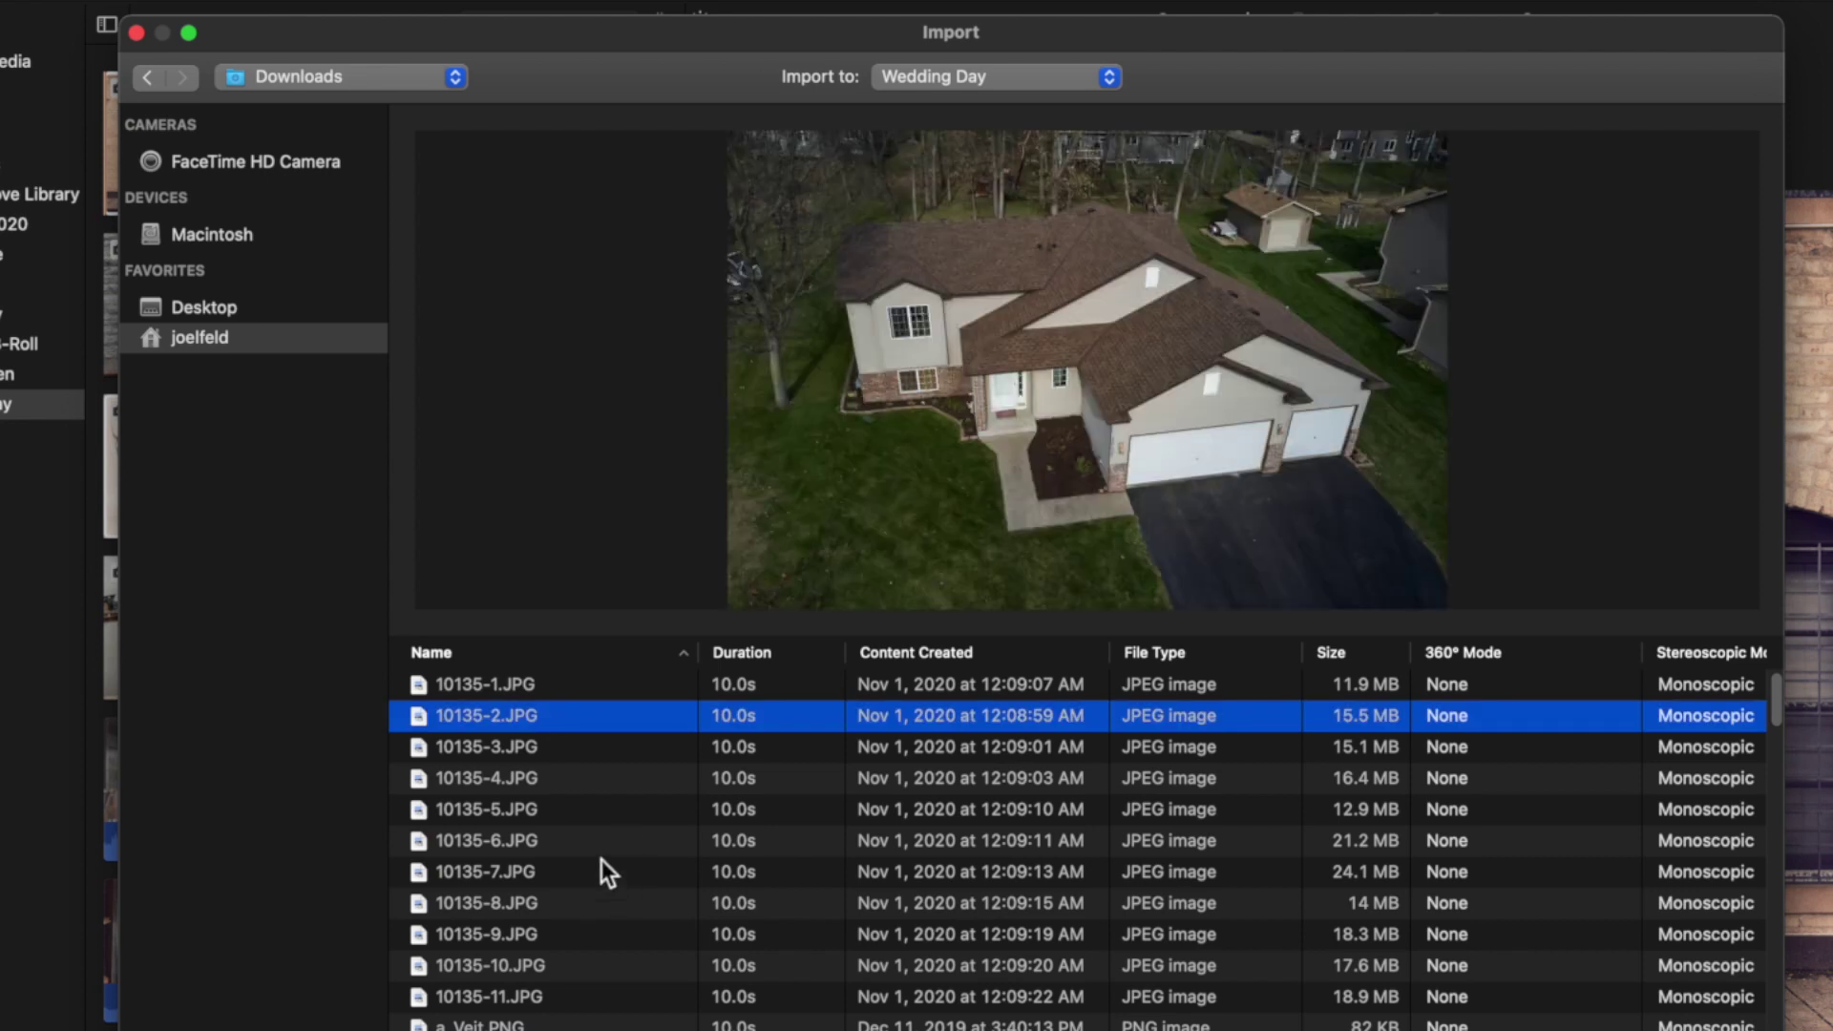
{"action": "scroll", "coordinate": [602, 869], "scroll_direction": "down", "scroll_amount": 5}
{"action": "scroll", "coordinate": [602, 868], "scroll_direction": "down", "scroll_amount": 10}
{"action": "left_click", "coordinate": [607, 868]}
{"action": "scroll", "coordinate": [771, 976], "scroll_direction": "down", "scroll_amount": 1}
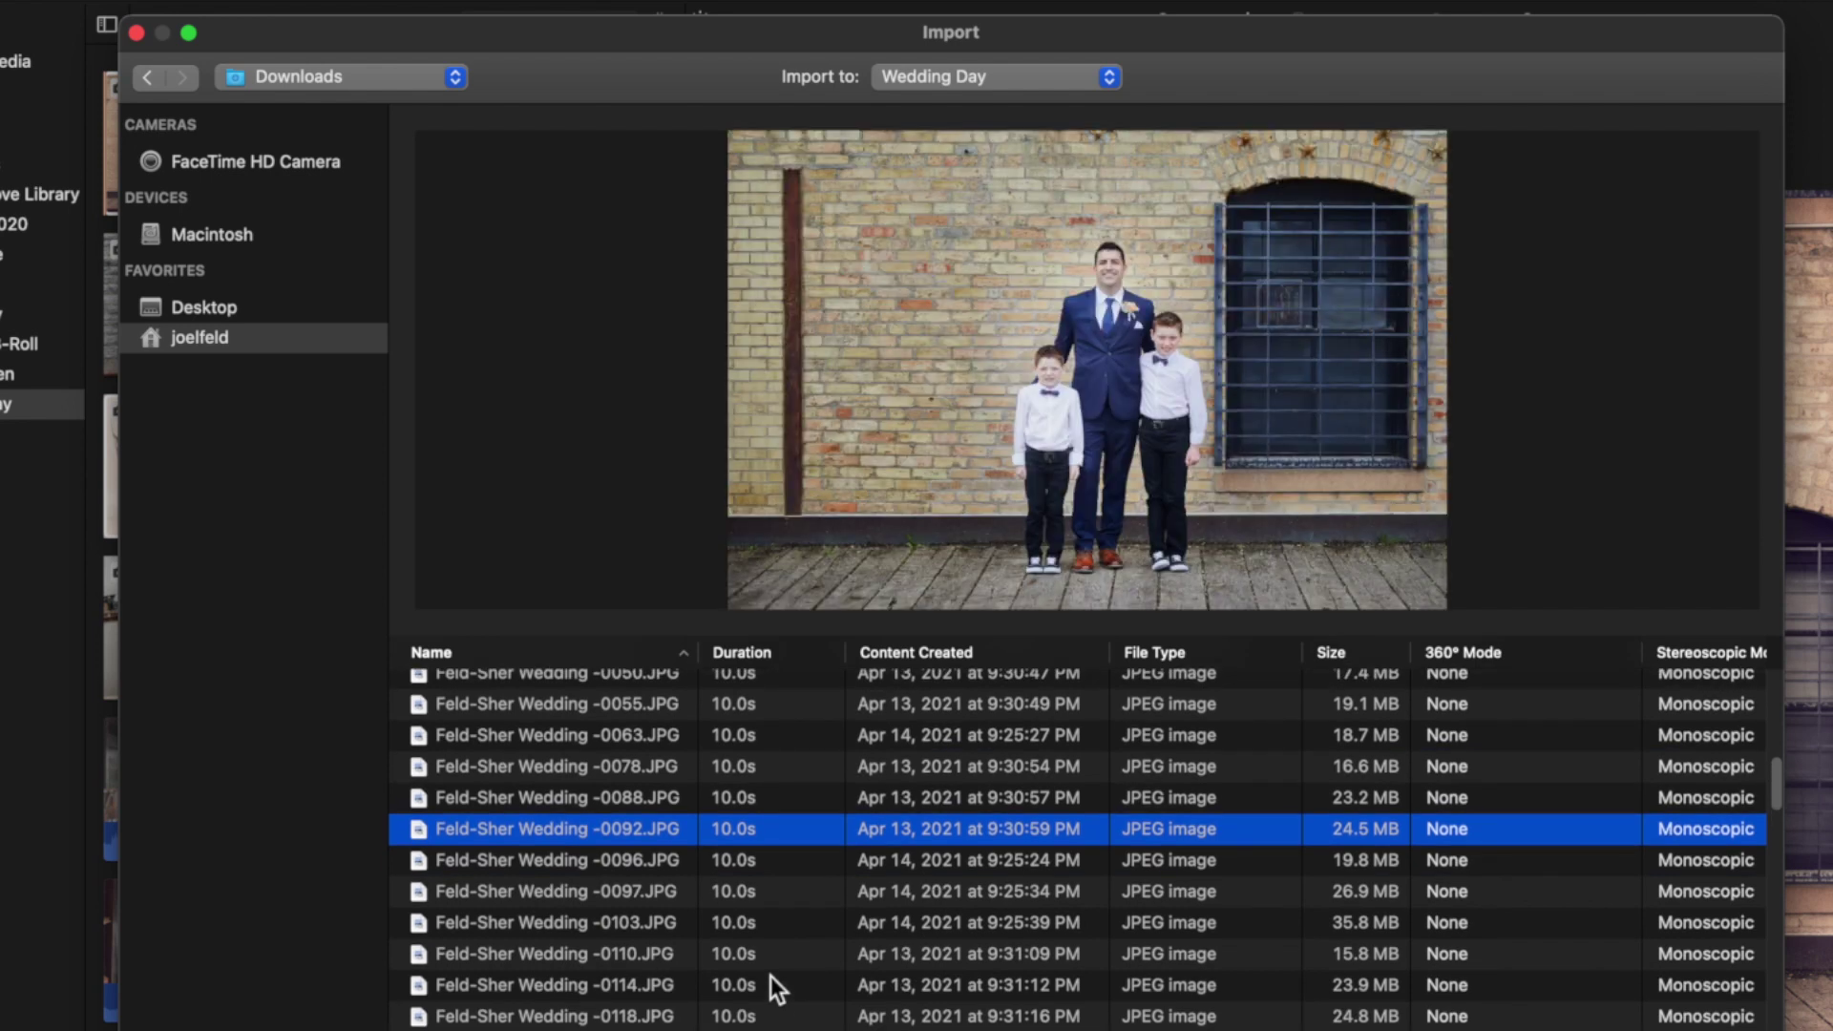
{"action": "left_click", "coordinate": [594, 995], "text": "shift"}
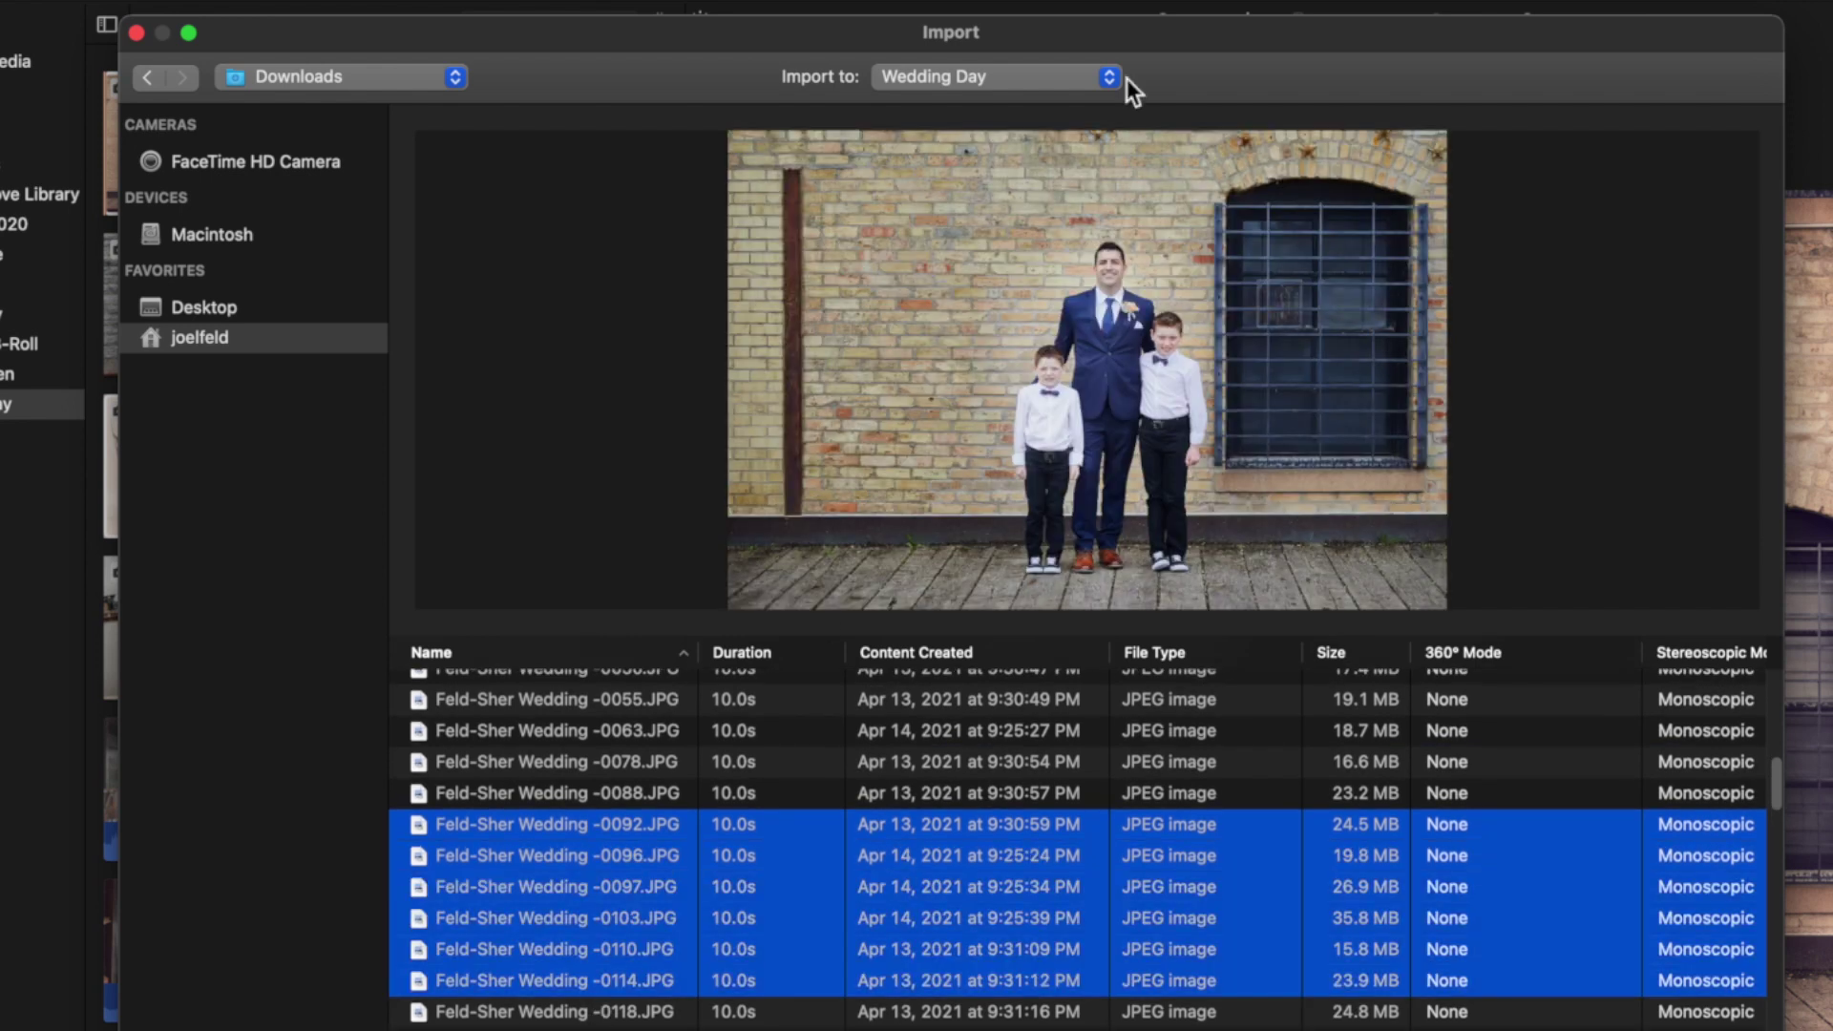
{"action": "left_click", "coordinate": [1090, 76]}
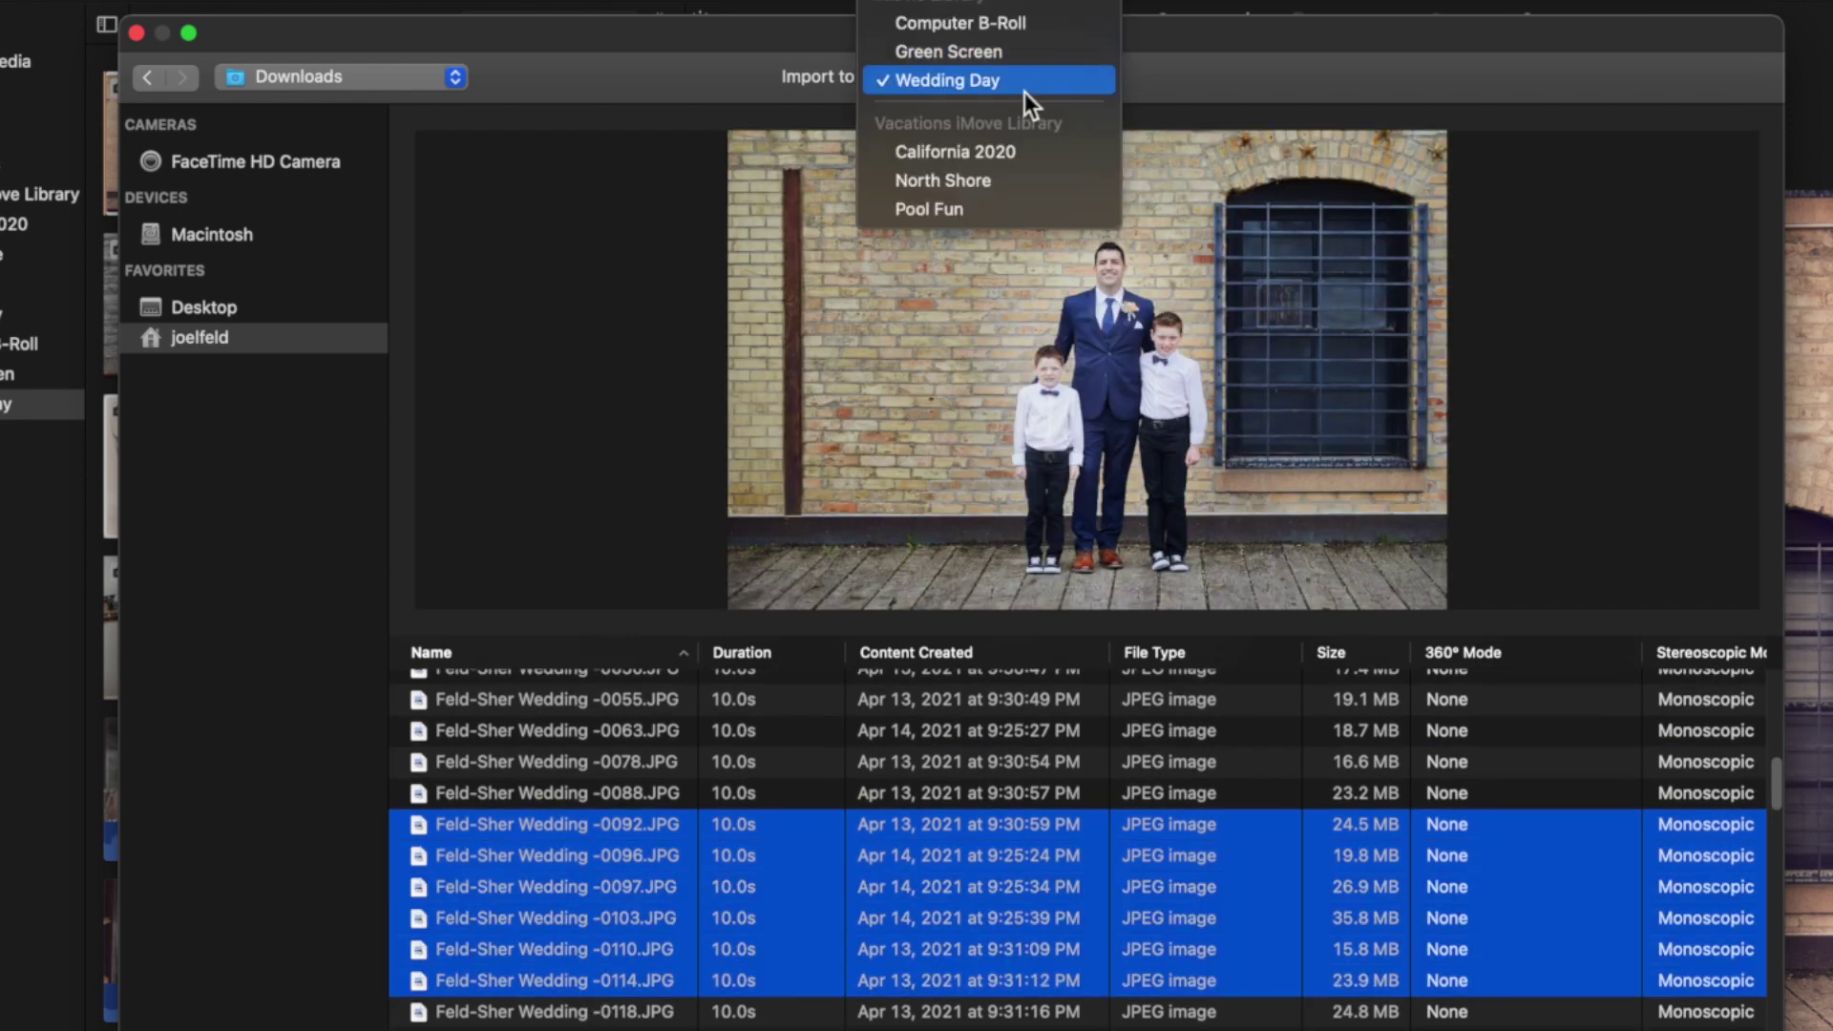
{"action": "left_click", "coordinate": [1146, 58]}
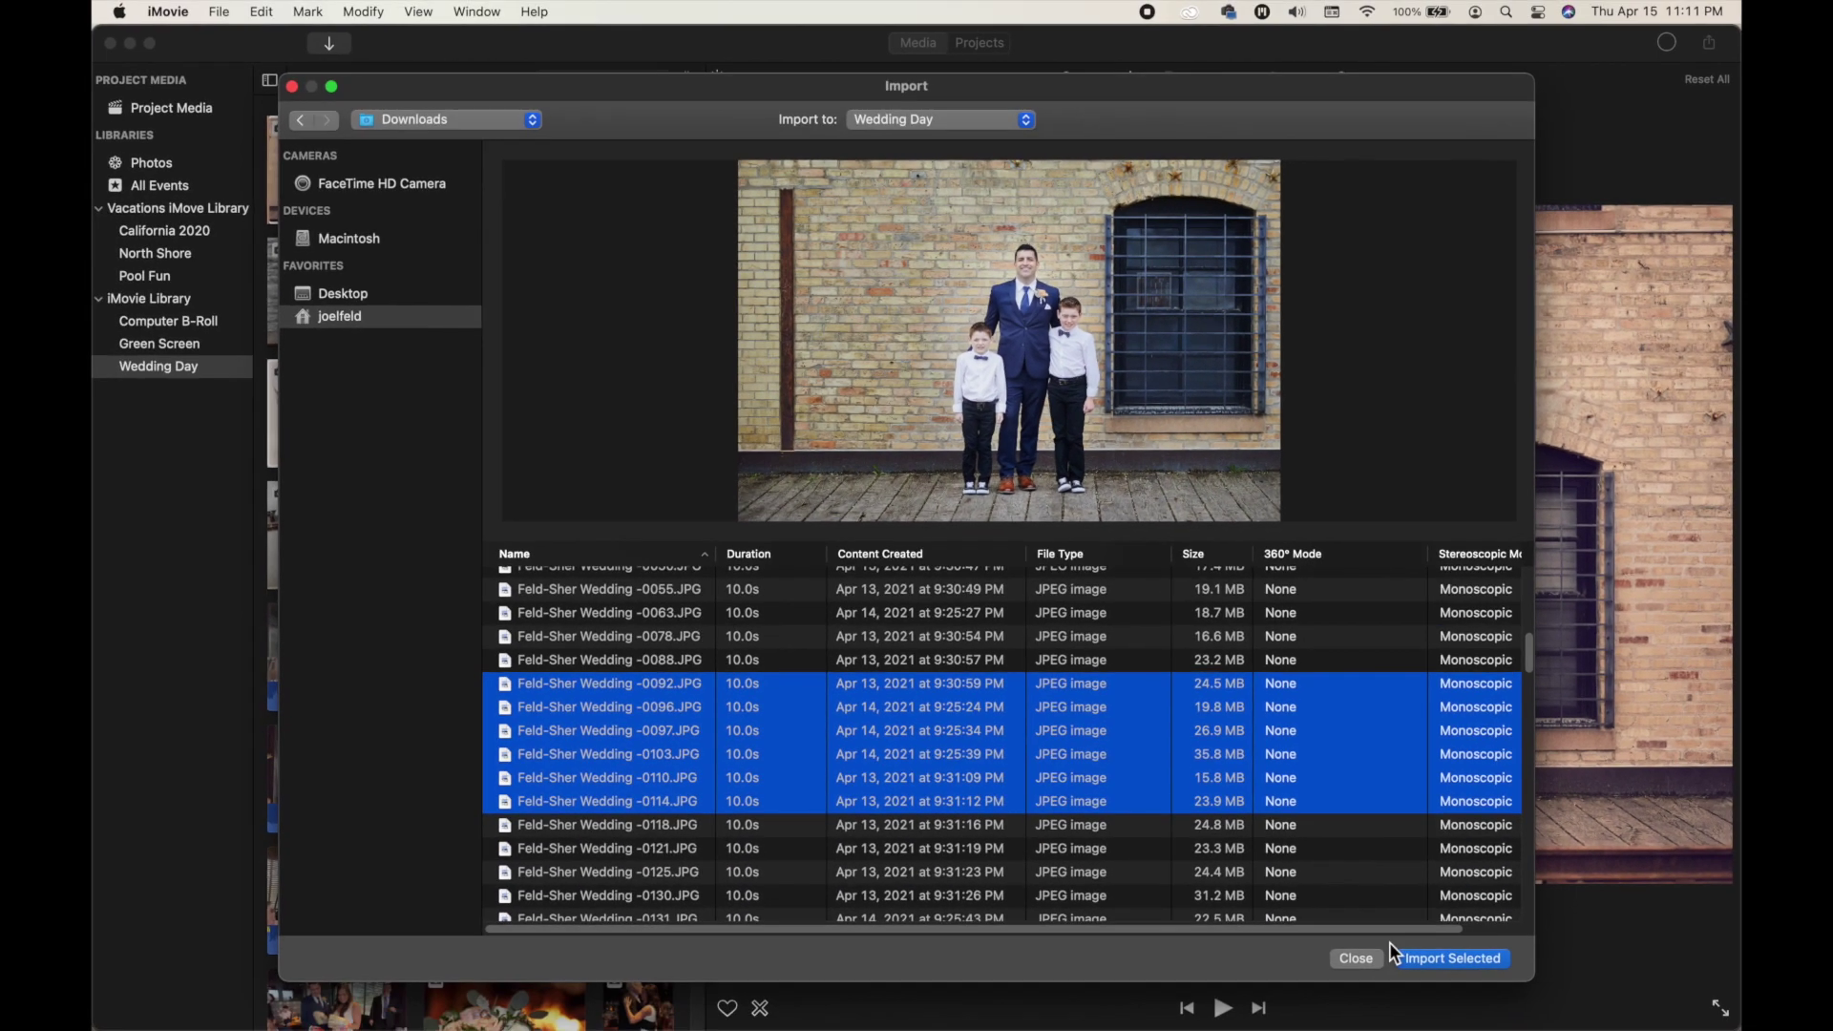
{"action": "left_click", "coordinate": [1444, 959]}
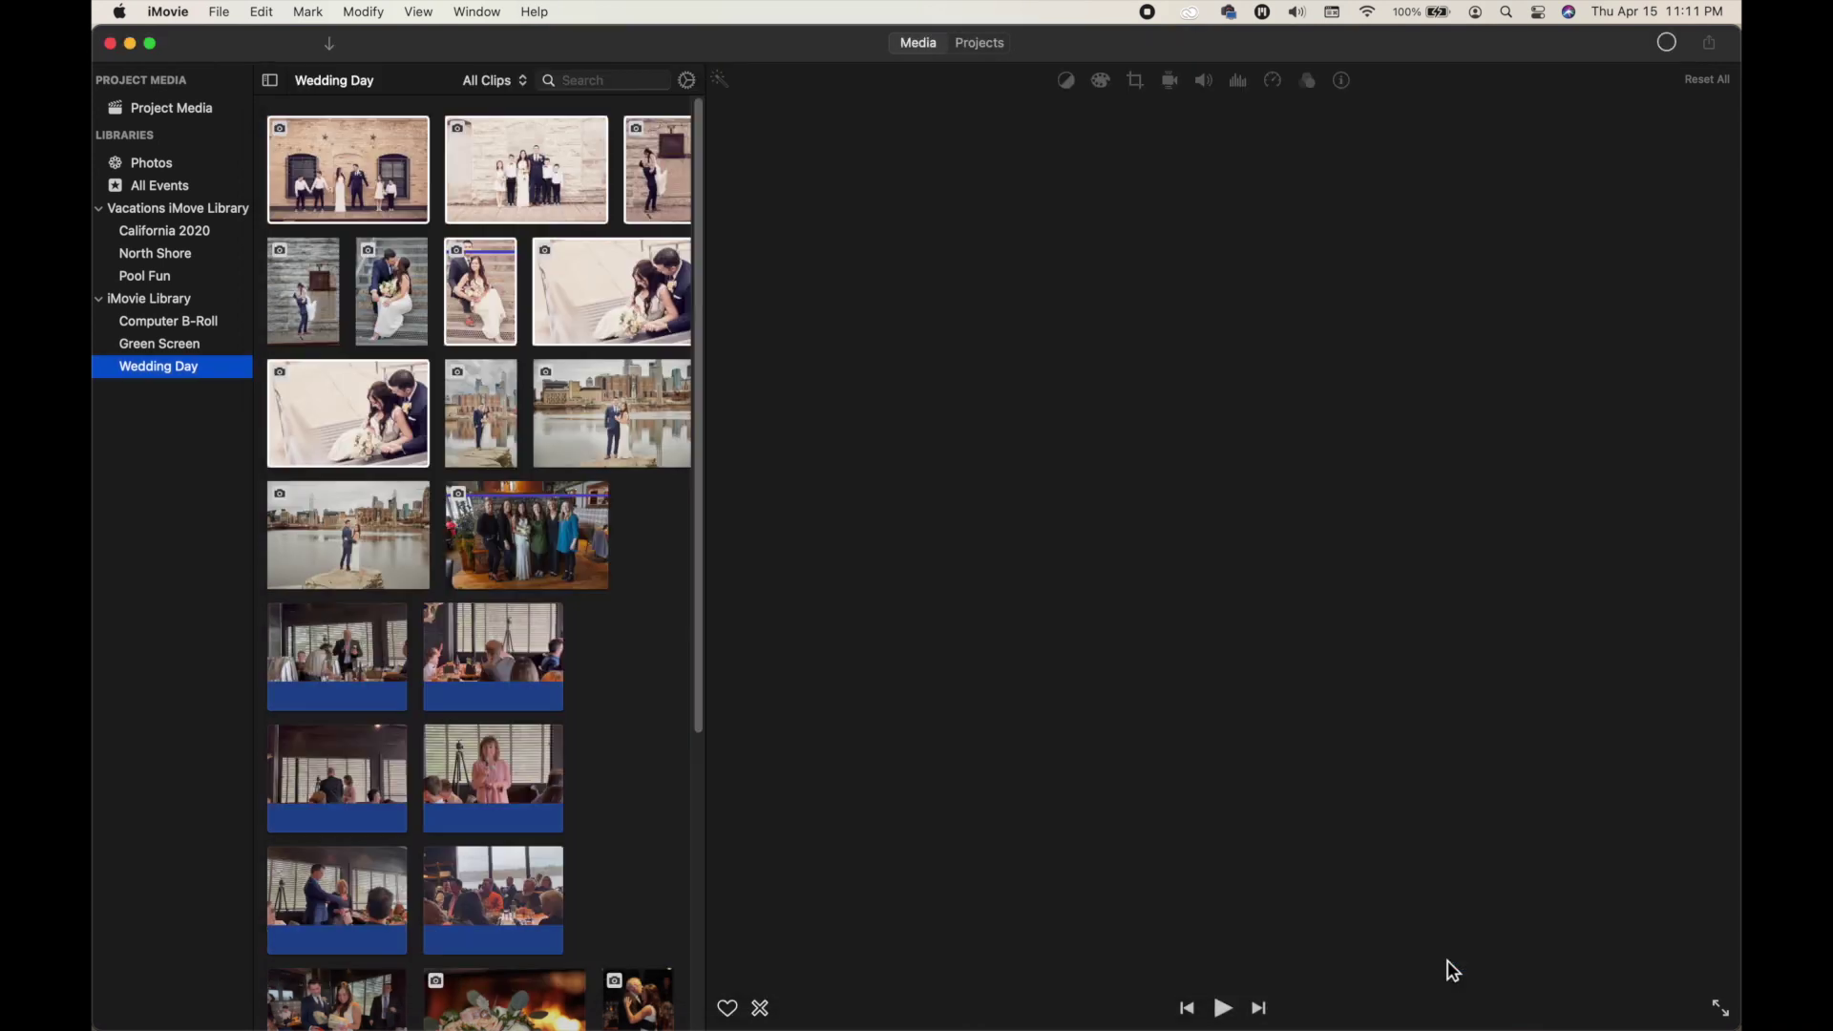
Return to Finder and add the remaining wedding photos, from -1291.JPG through -0472.JPG, to the Wedding Day event.
{"action": "key", "text": "super+Tab"}
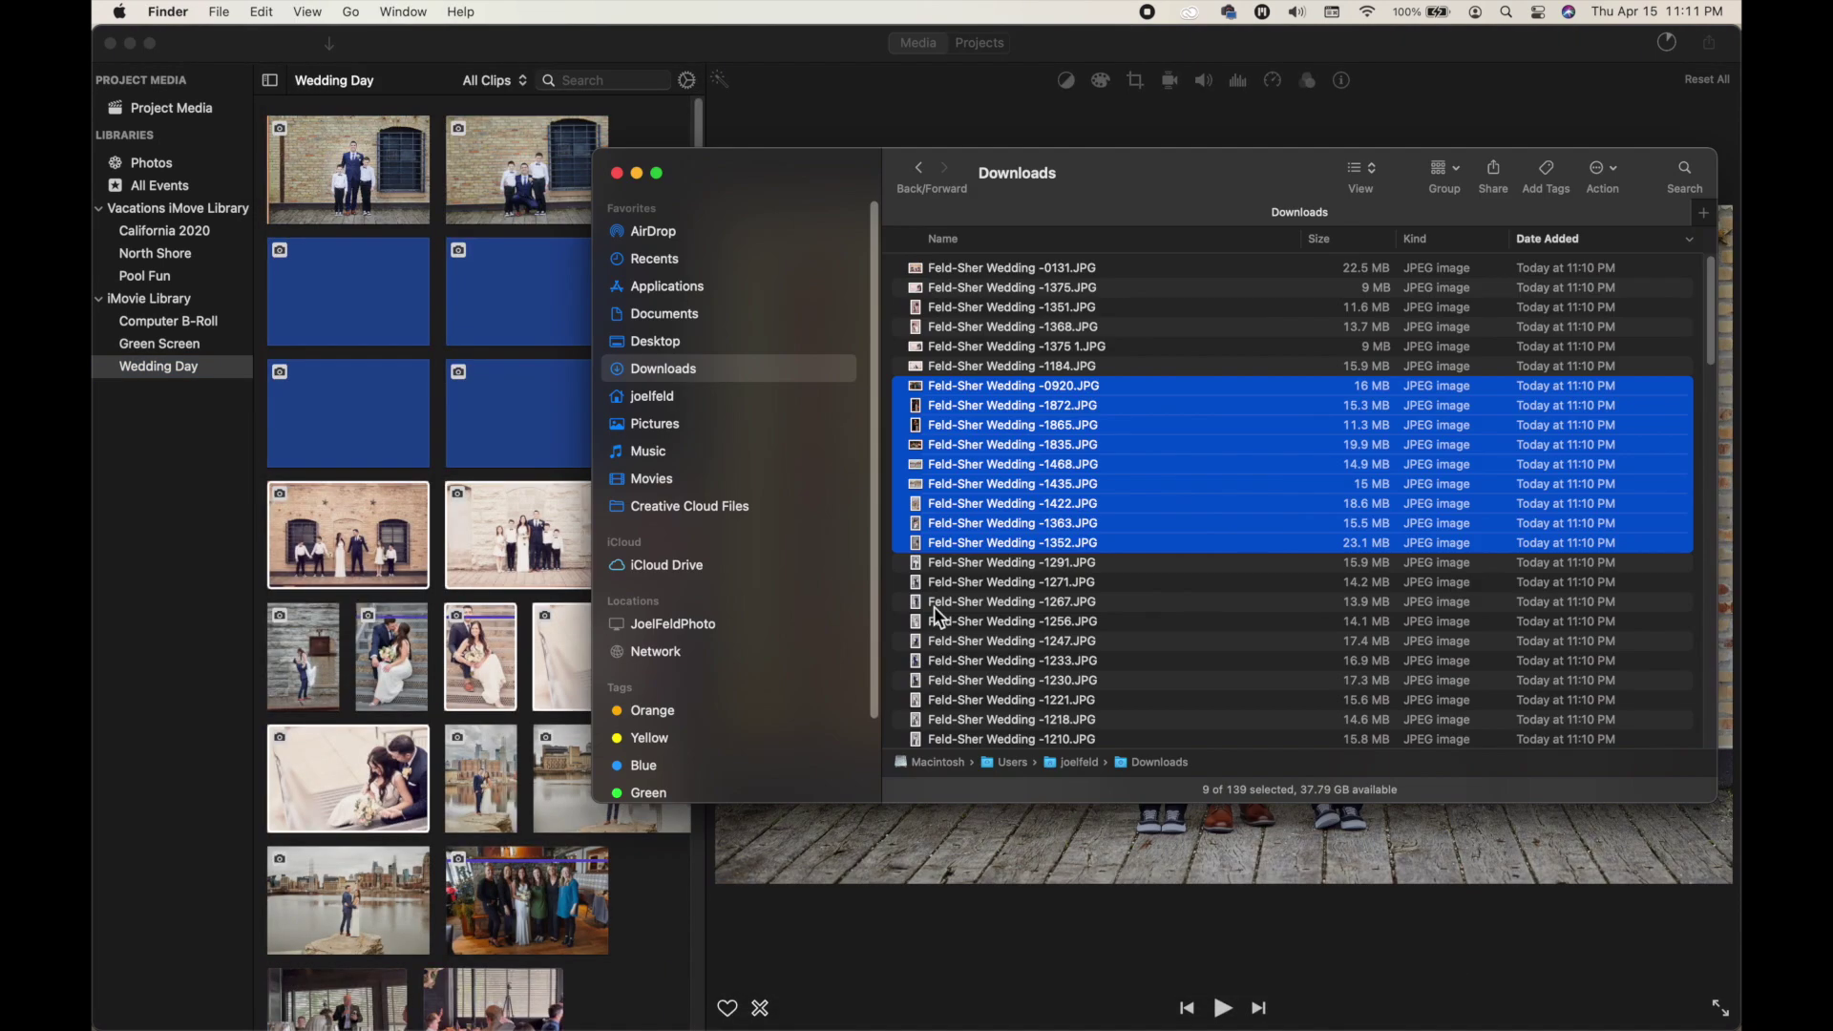
{"action": "left_click", "coordinate": [998, 566]}
{"action": "scroll", "coordinate": [998, 566], "scroll_direction": "down", "scroll_amount": 10}
{"action": "scroll", "coordinate": [997, 570], "scroll_direction": "down", "scroll_amount": 5}
{"action": "left_click", "coordinate": [1015, 471], "text": "shift"}
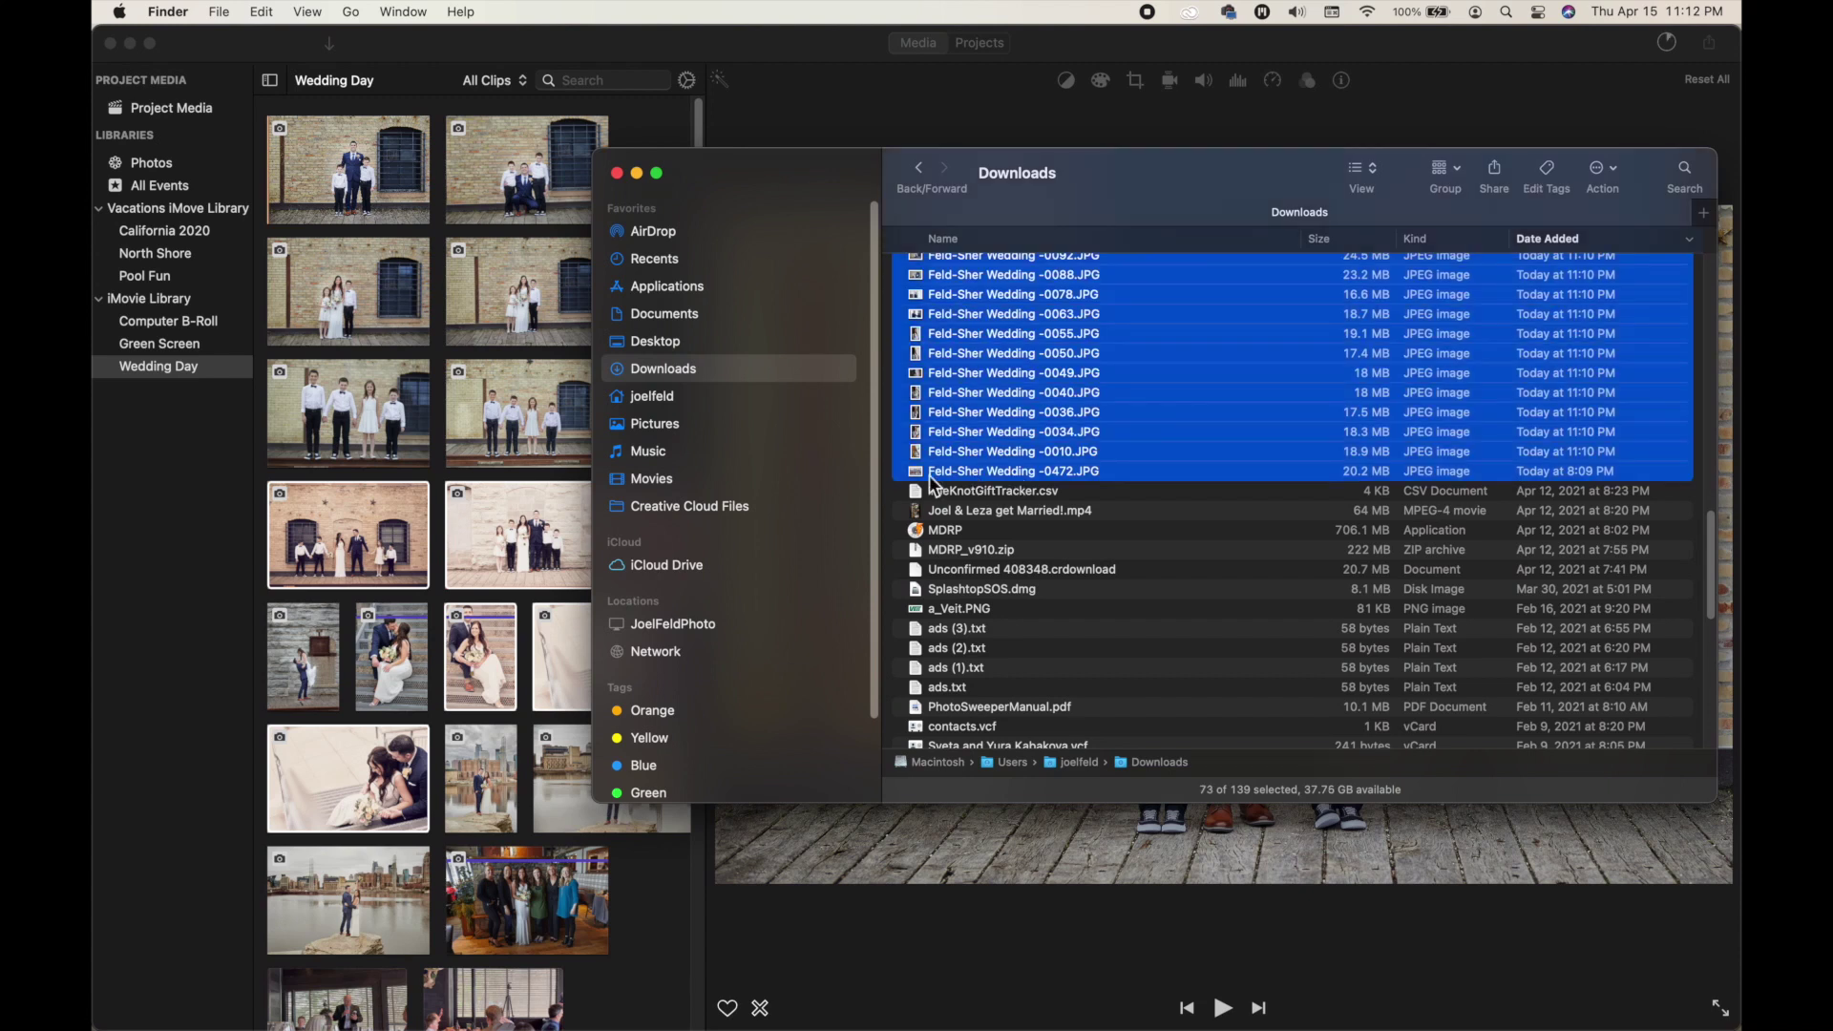
{"action": "left_click_drag", "start_coordinate": [416, 397], "coordinate": [415, 397]}
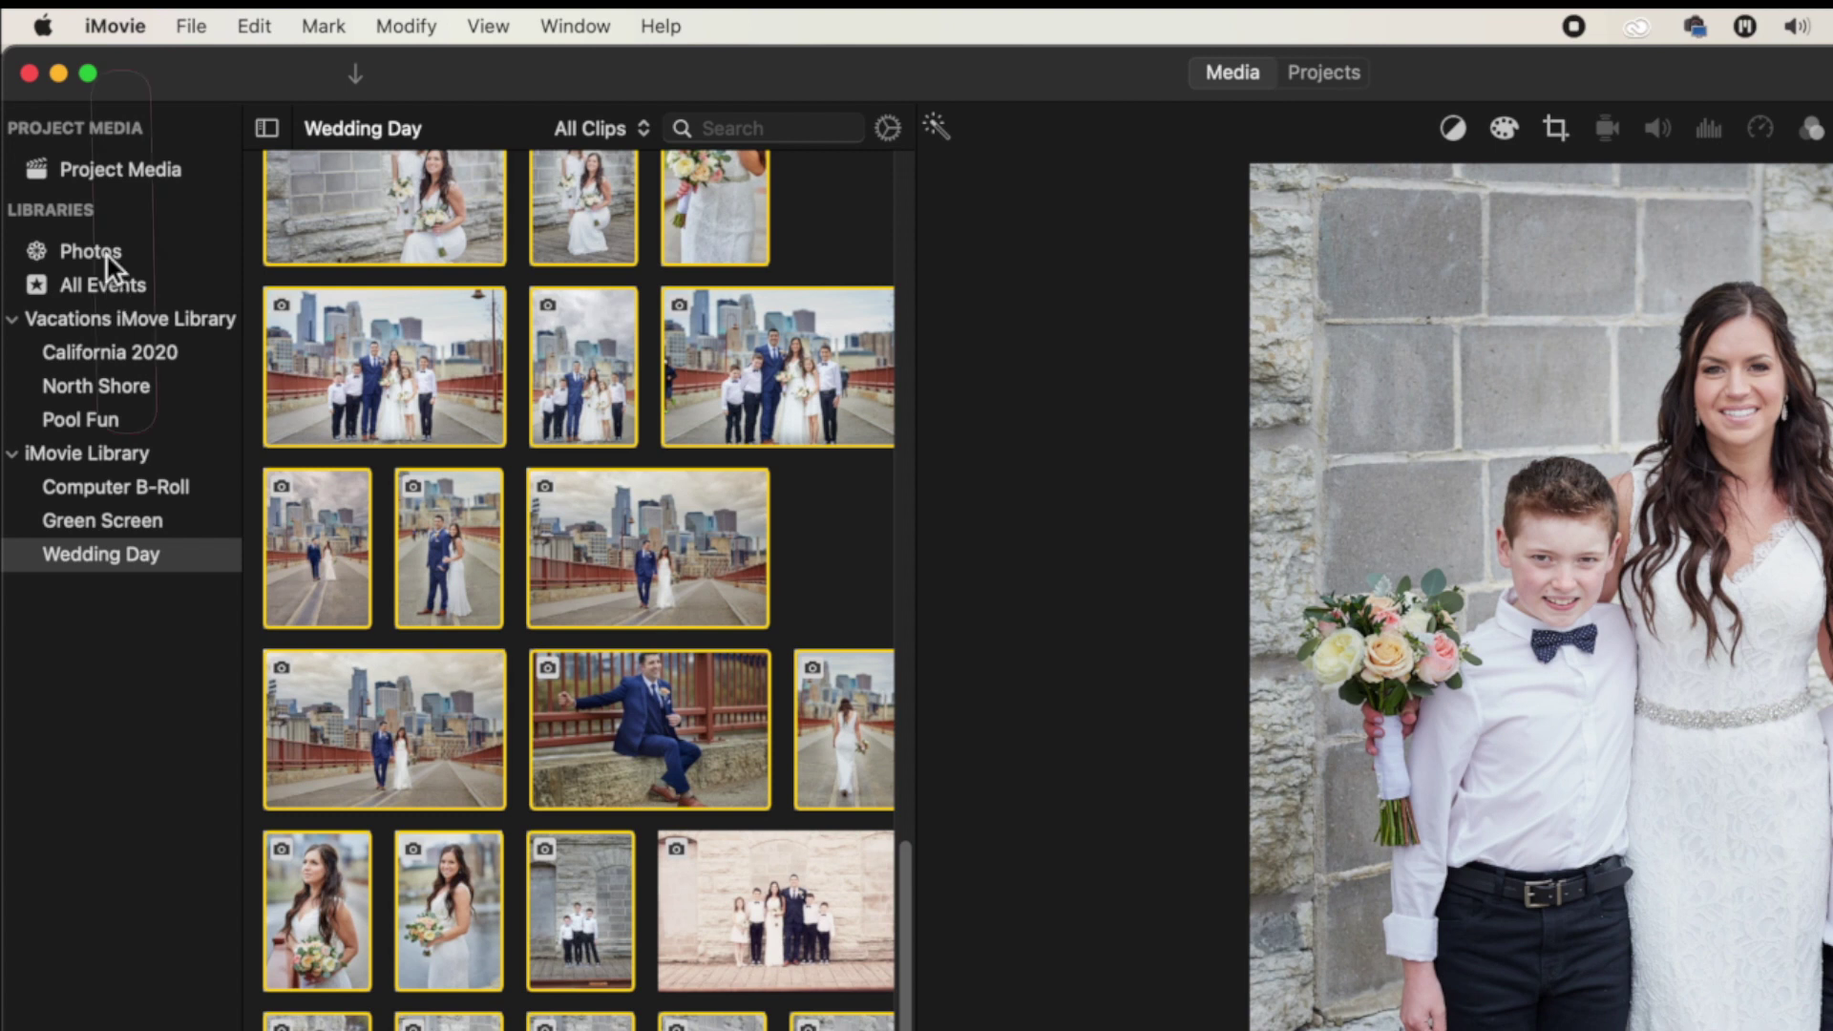
Open the Photos library in iMovie and look through all of its photos.
{"action": "left_click", "coordinate": [91, 251]}
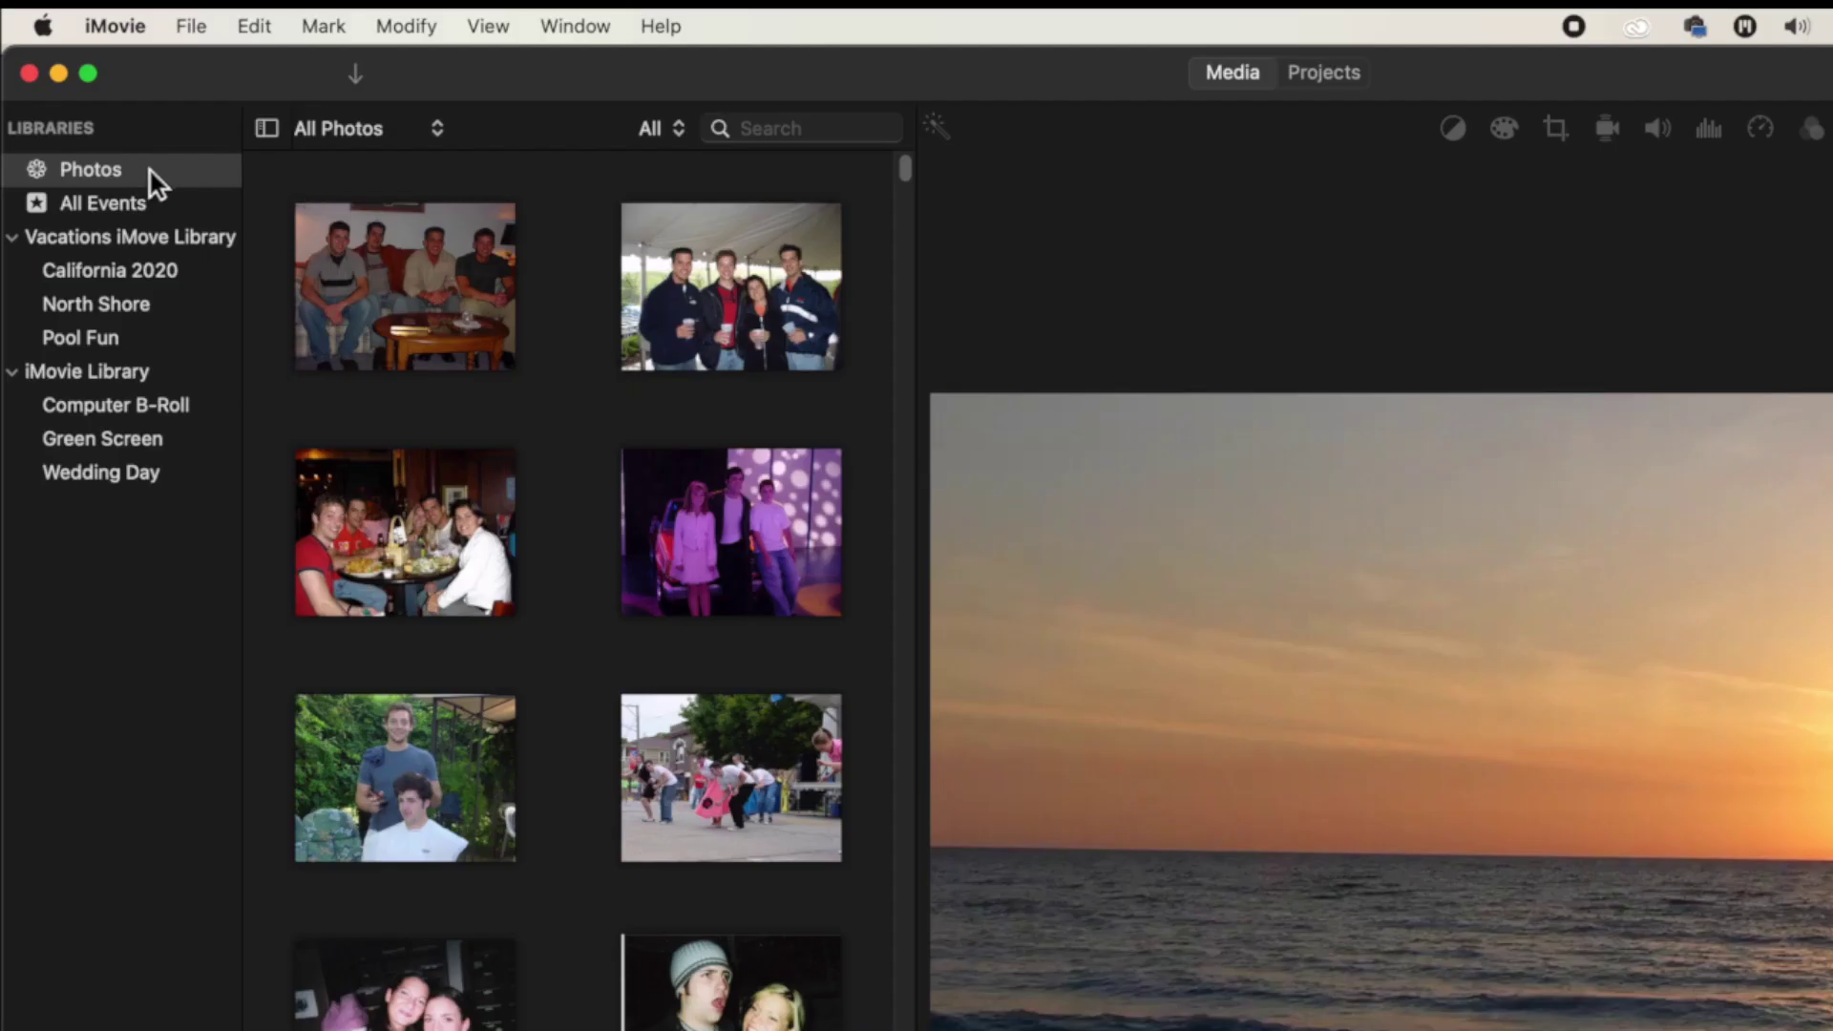
{"action": "left_click", "coordinate": [149, 171]}
{"action": "left_click", "coordinate": [667, 560]}
{"action": "scroll", "coordinate": [667, 560], "scroll_direction": "down", "scroll_amount": 10}
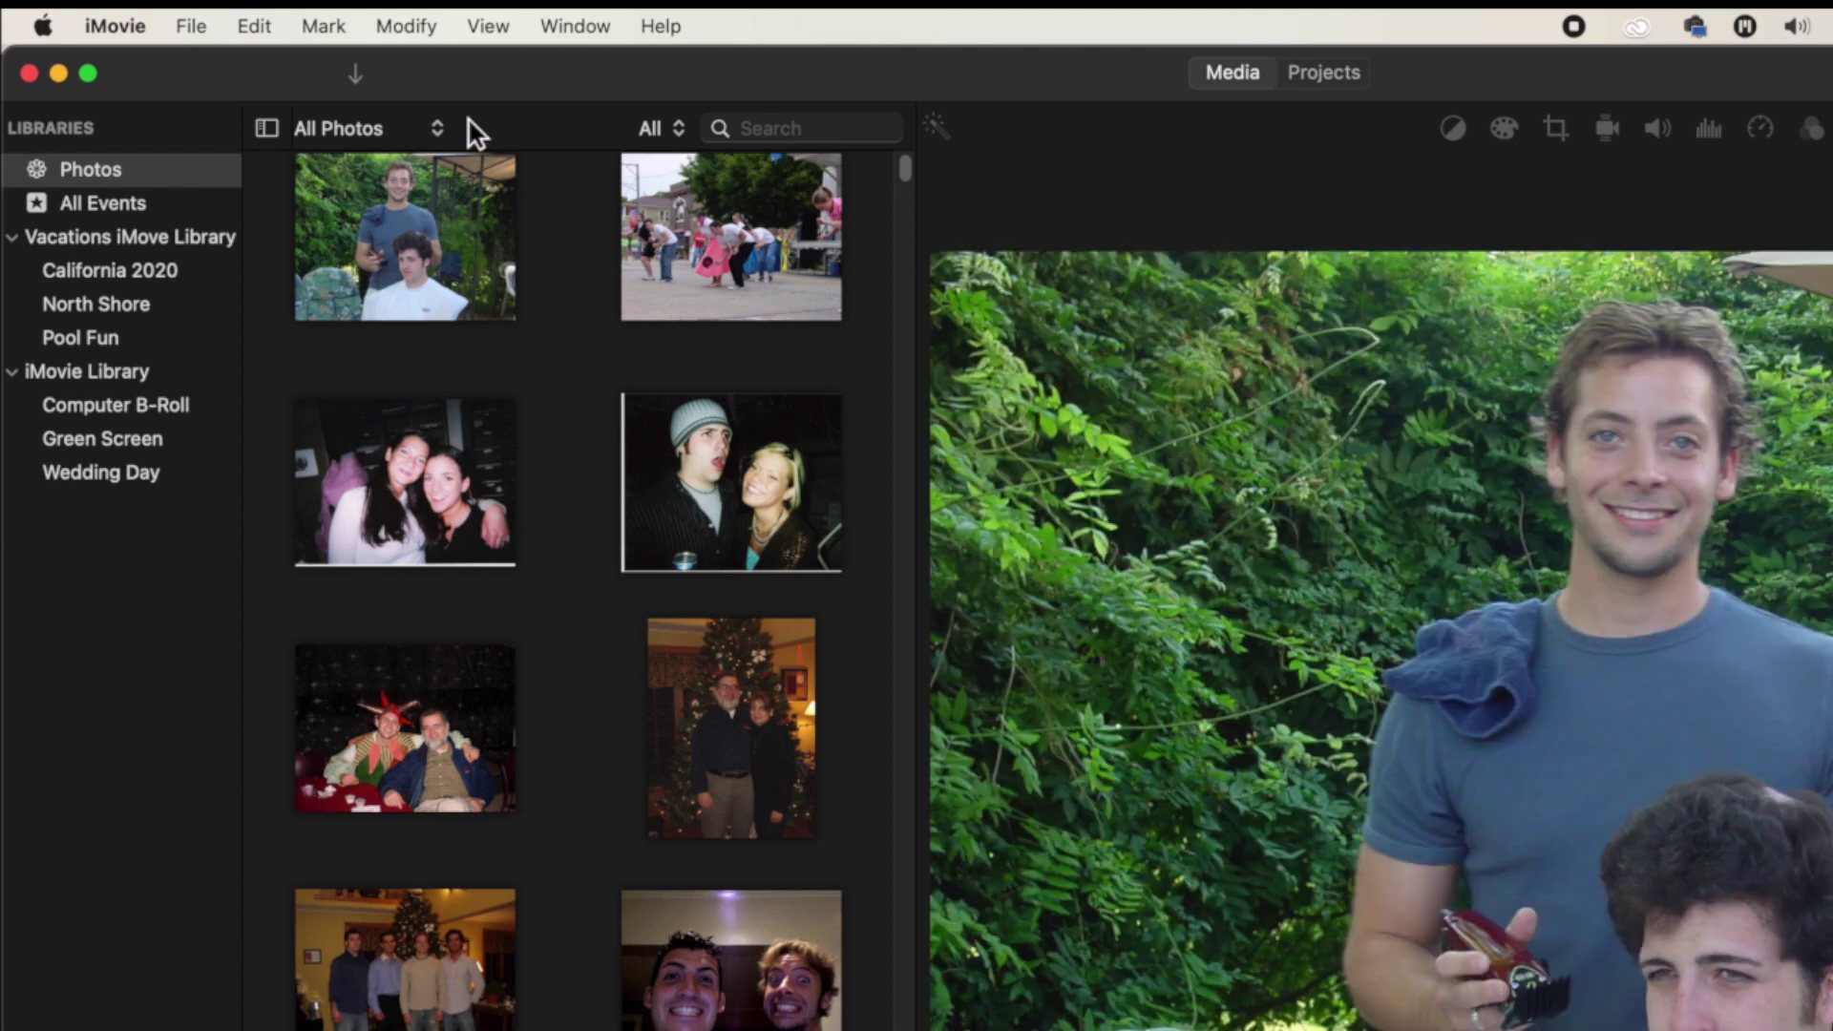
Switch the Photos library view from All Photos to My Albums and browse the pictures there.
{"action": "left_click", "coordinate": [434, 128]}
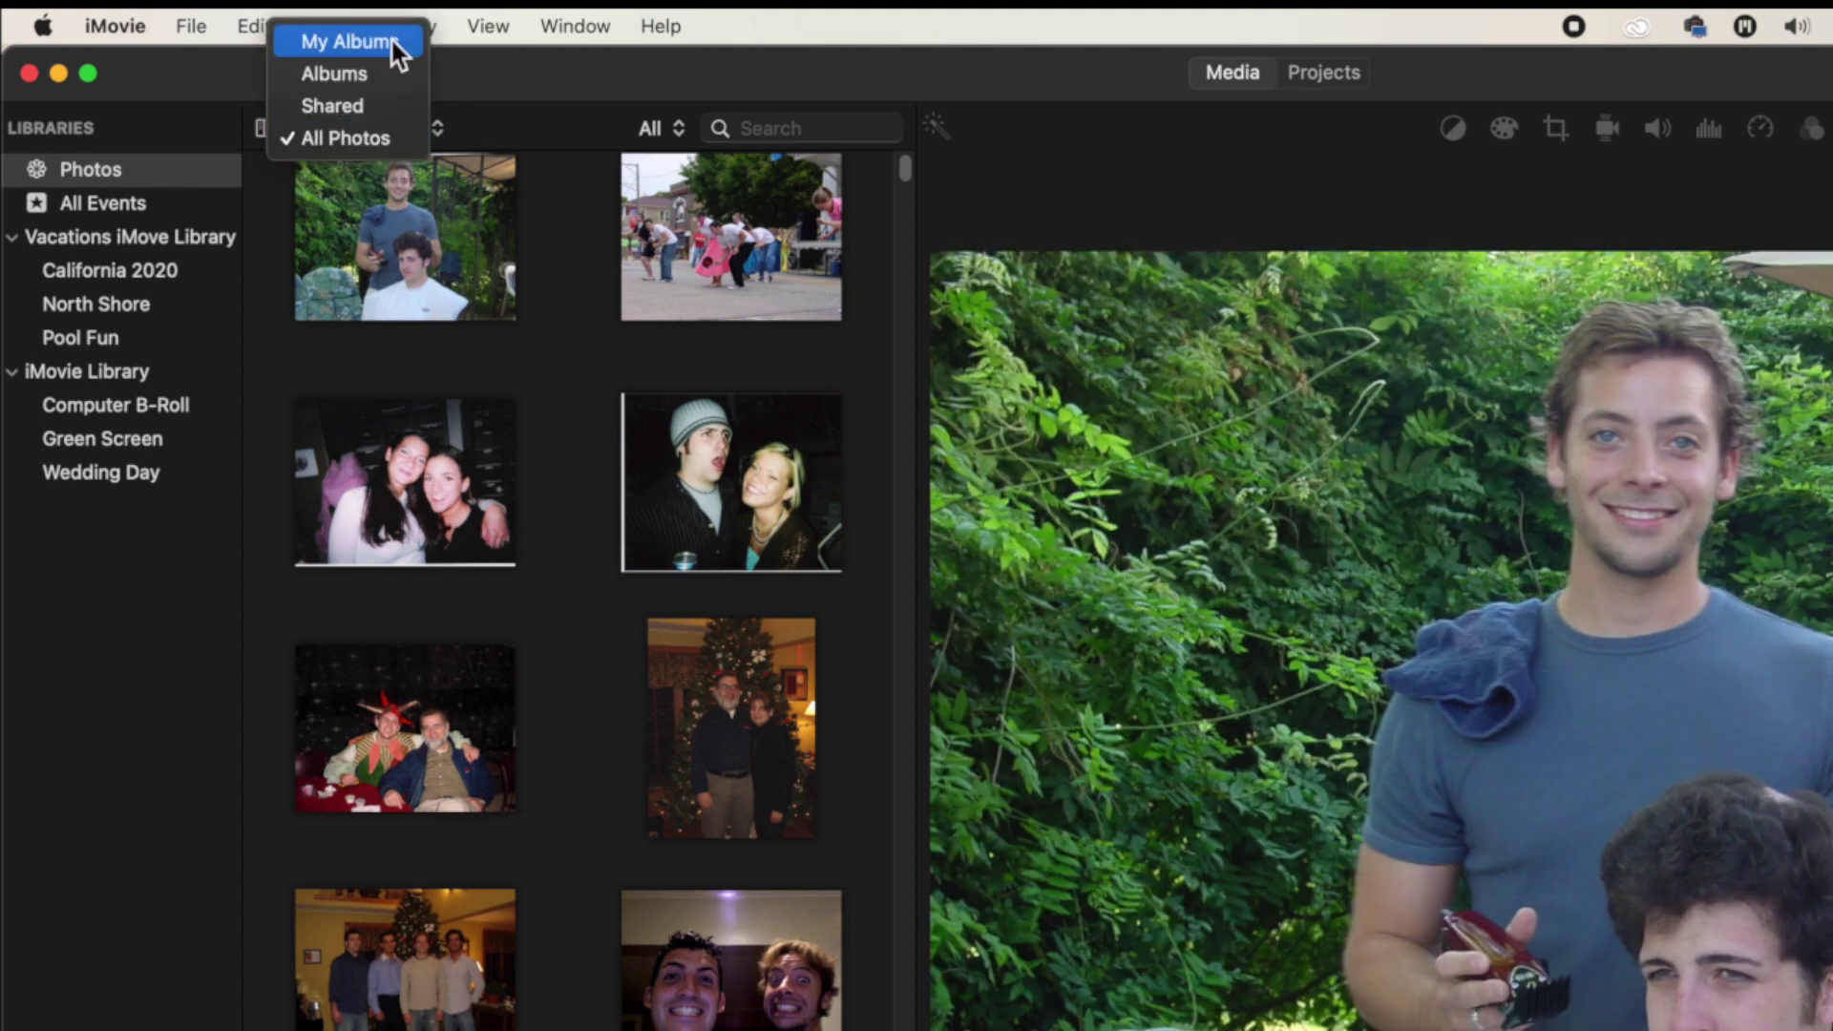
{"action": "left_click", "coordinate": [363, 45]}
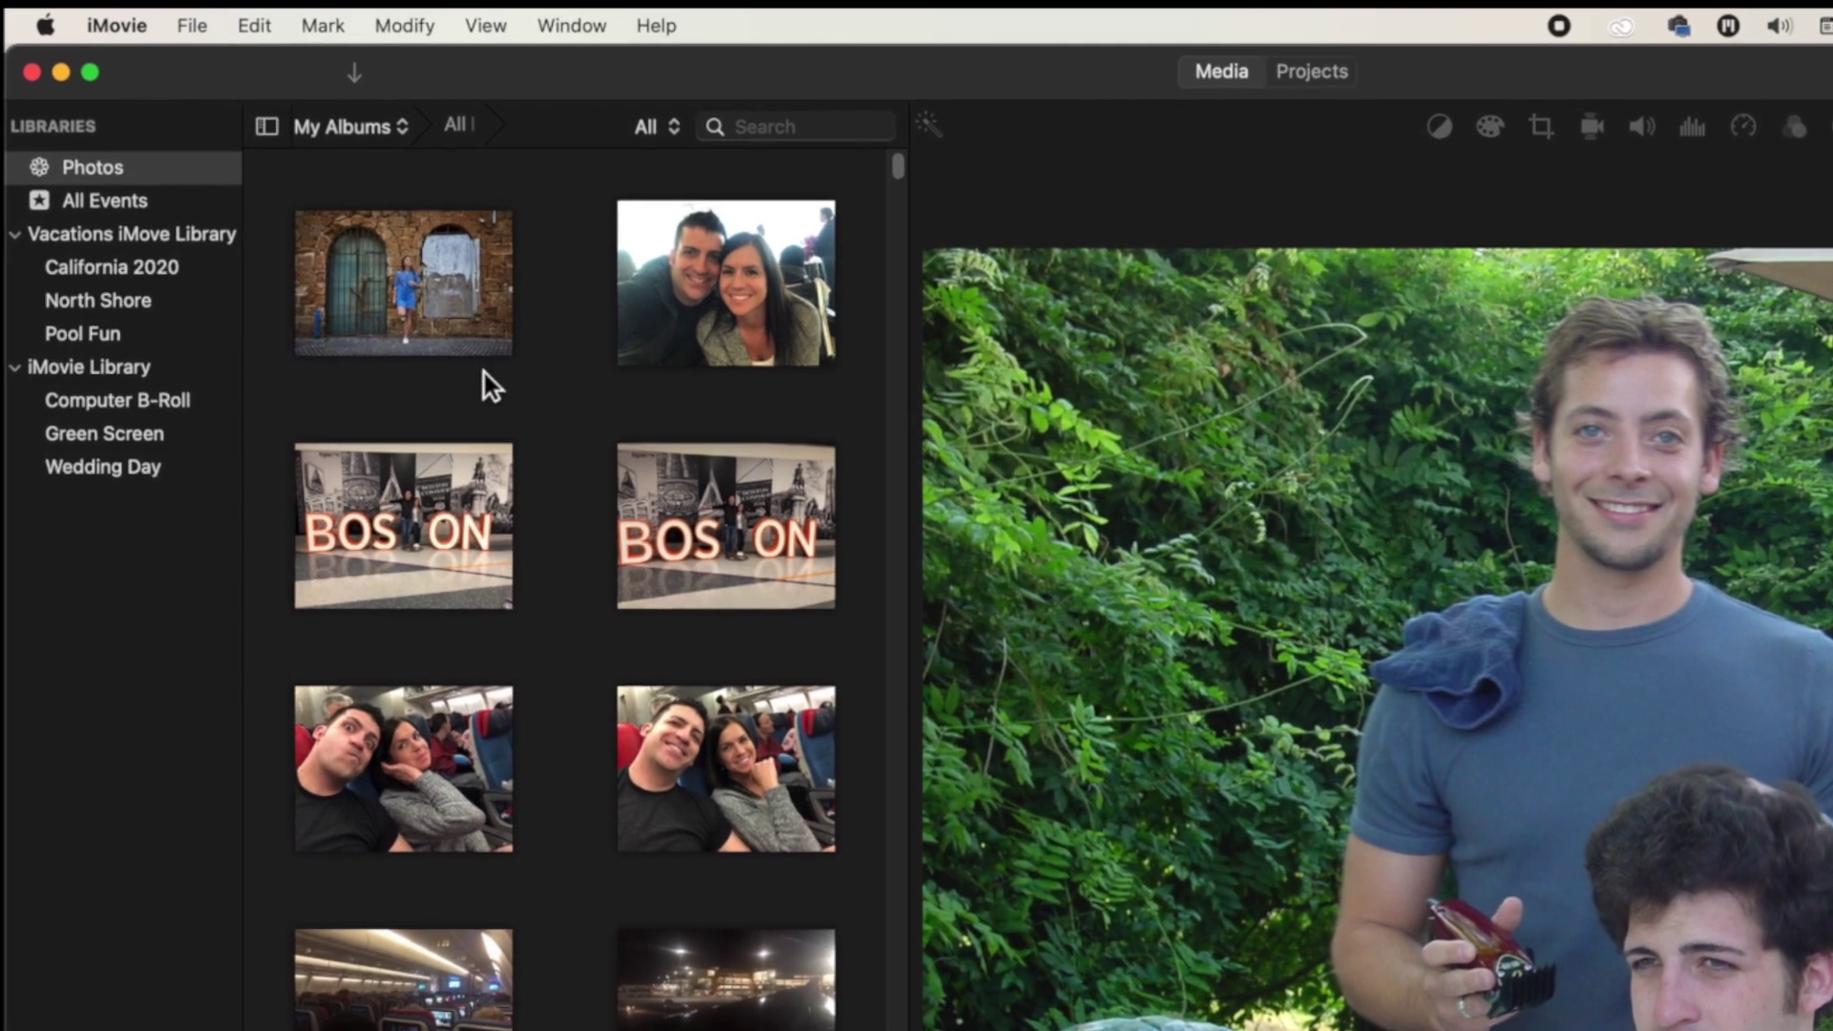
{"action": "scroll", "coordinate": [463, 334], "scroll_direction": "down", "scroll_amount": 10}
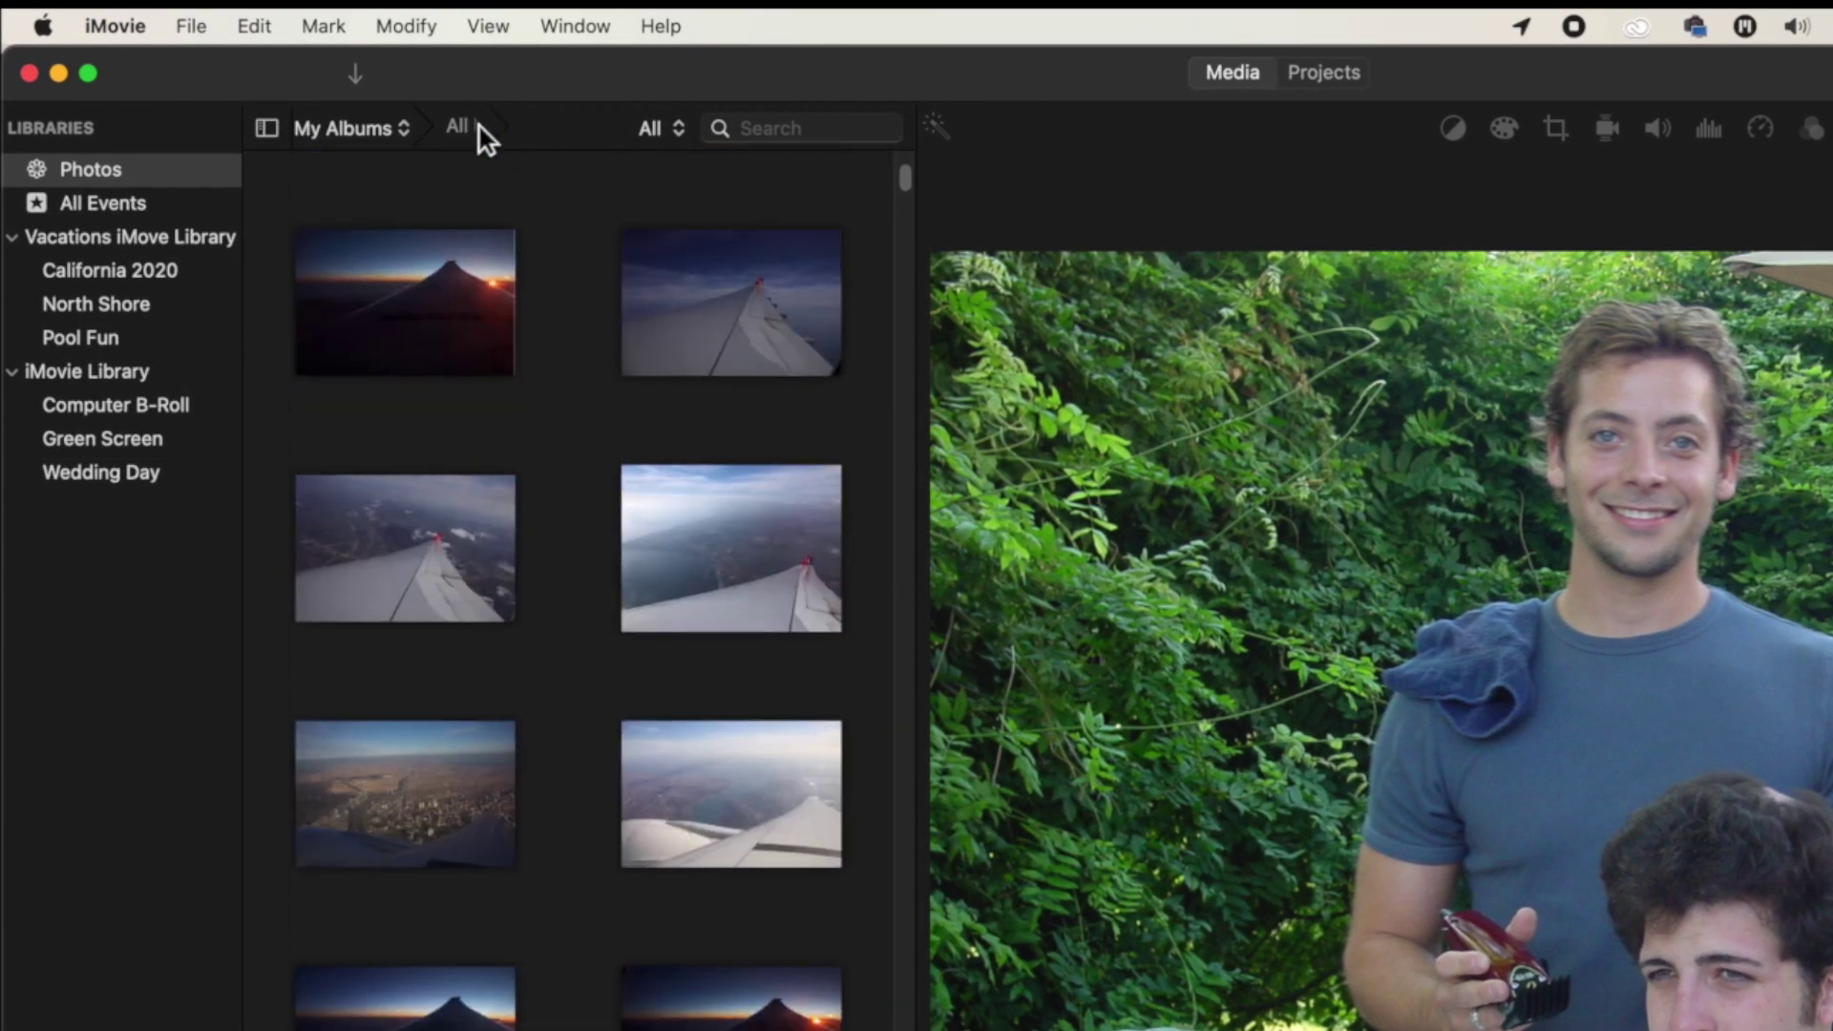
Return to the My Albums overview in the Photos library and look through the albums.
{"action": "left_click", "coordinate": [478, 132]}
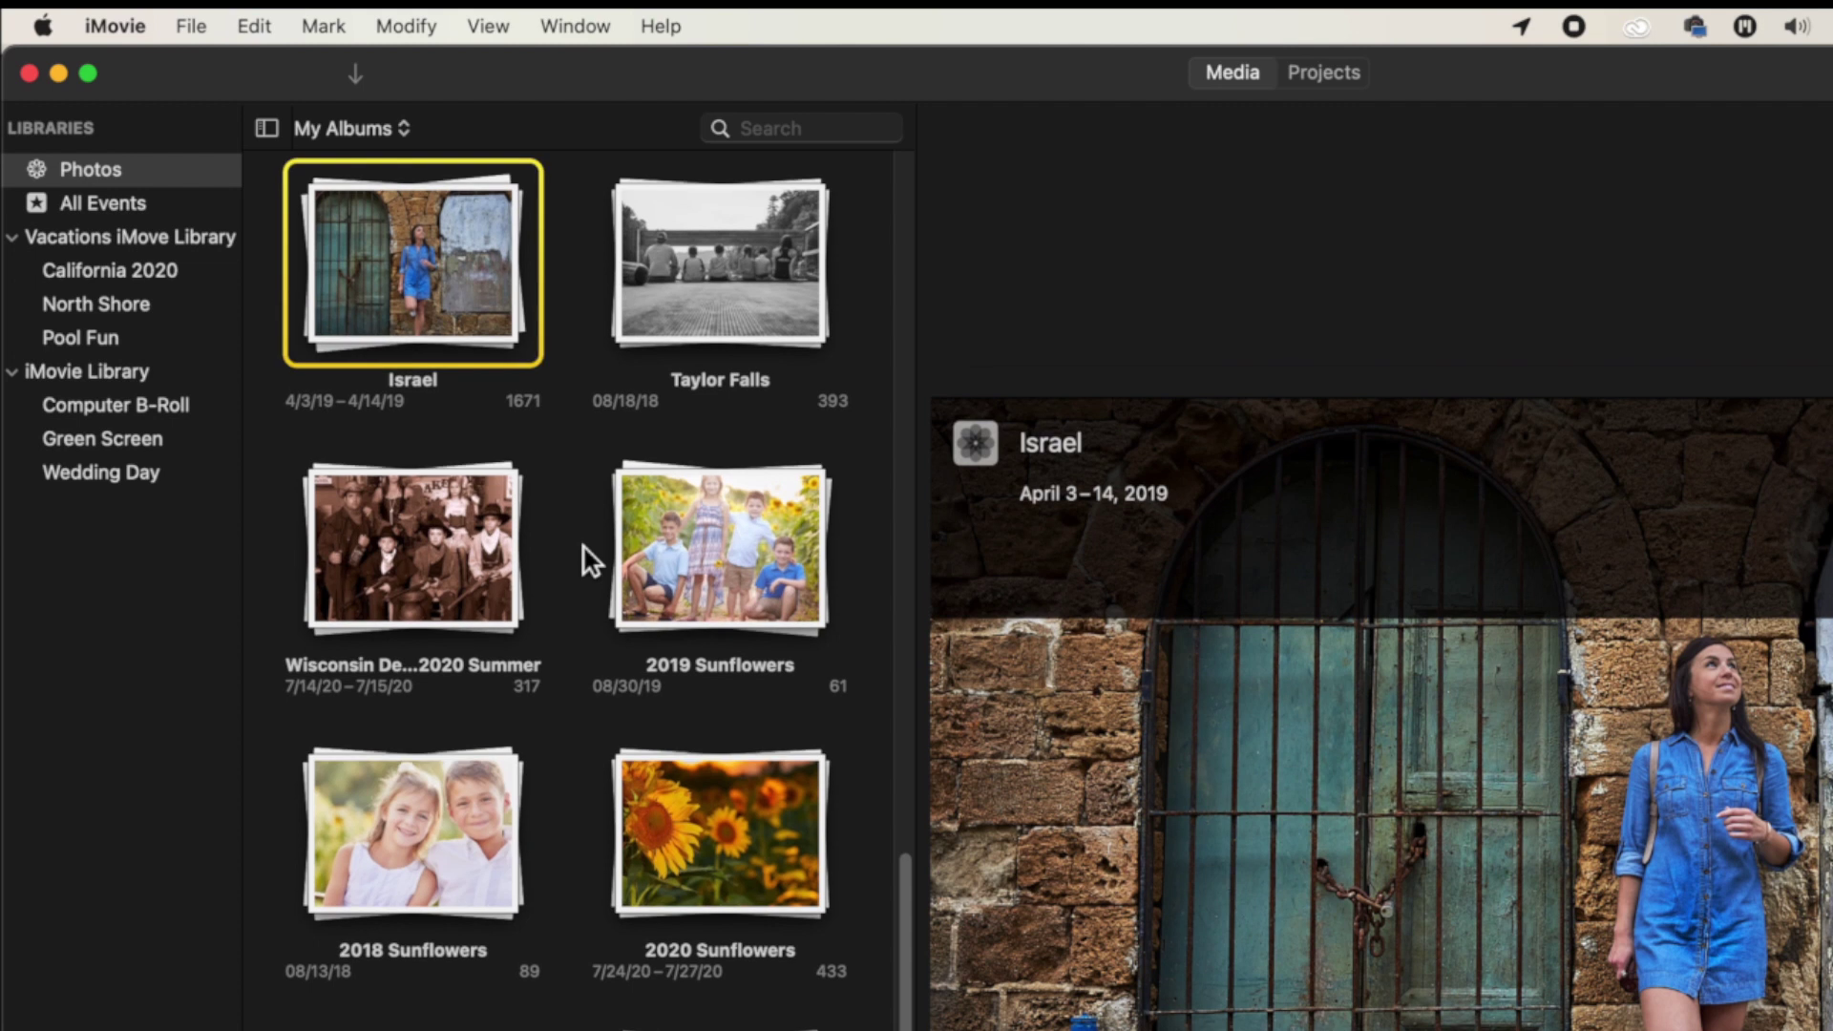
{"action": "scroll", "coordinate": [593, 709], "scroll_direction": "down", "scroll_amount": 10}
{"action": "scroll", "coordinate": [593, 709], "scroll_direction": "up", "scroll_amount": 10}
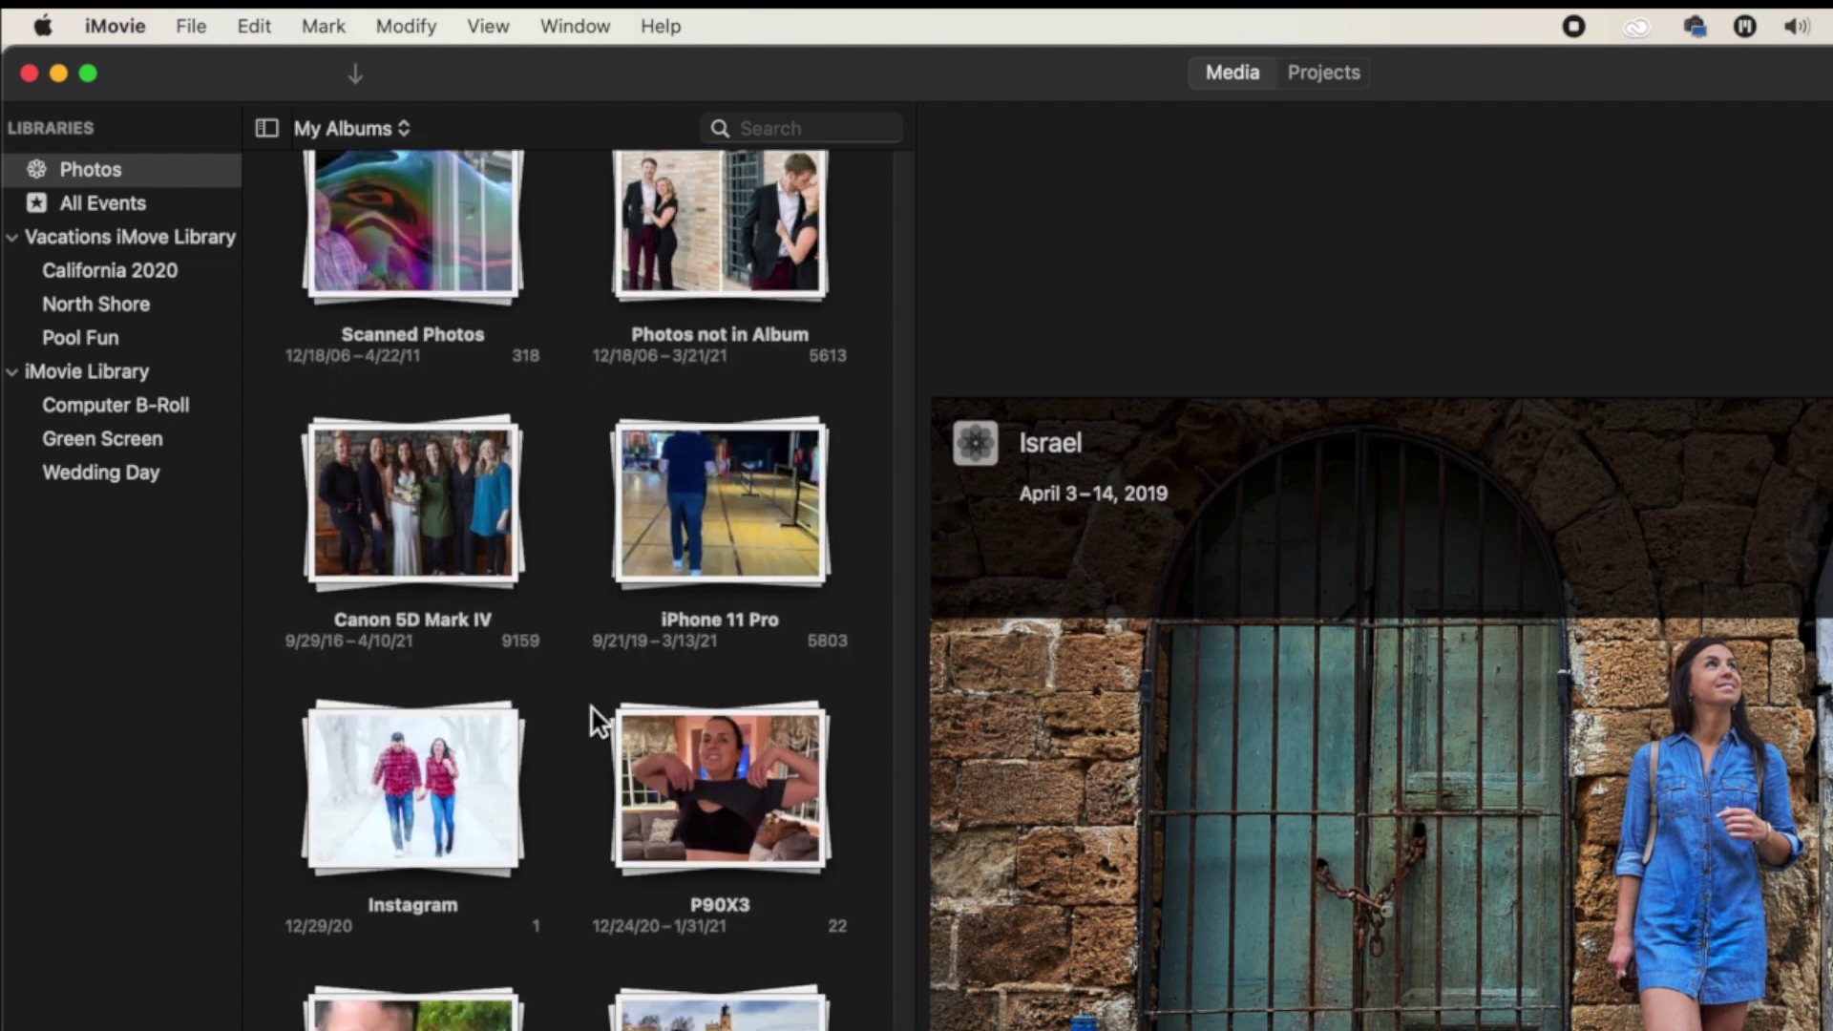
{"action": "scroll", "coordinate": [593, 709], "scroll_direction": "up", "scroll_amount": 3}
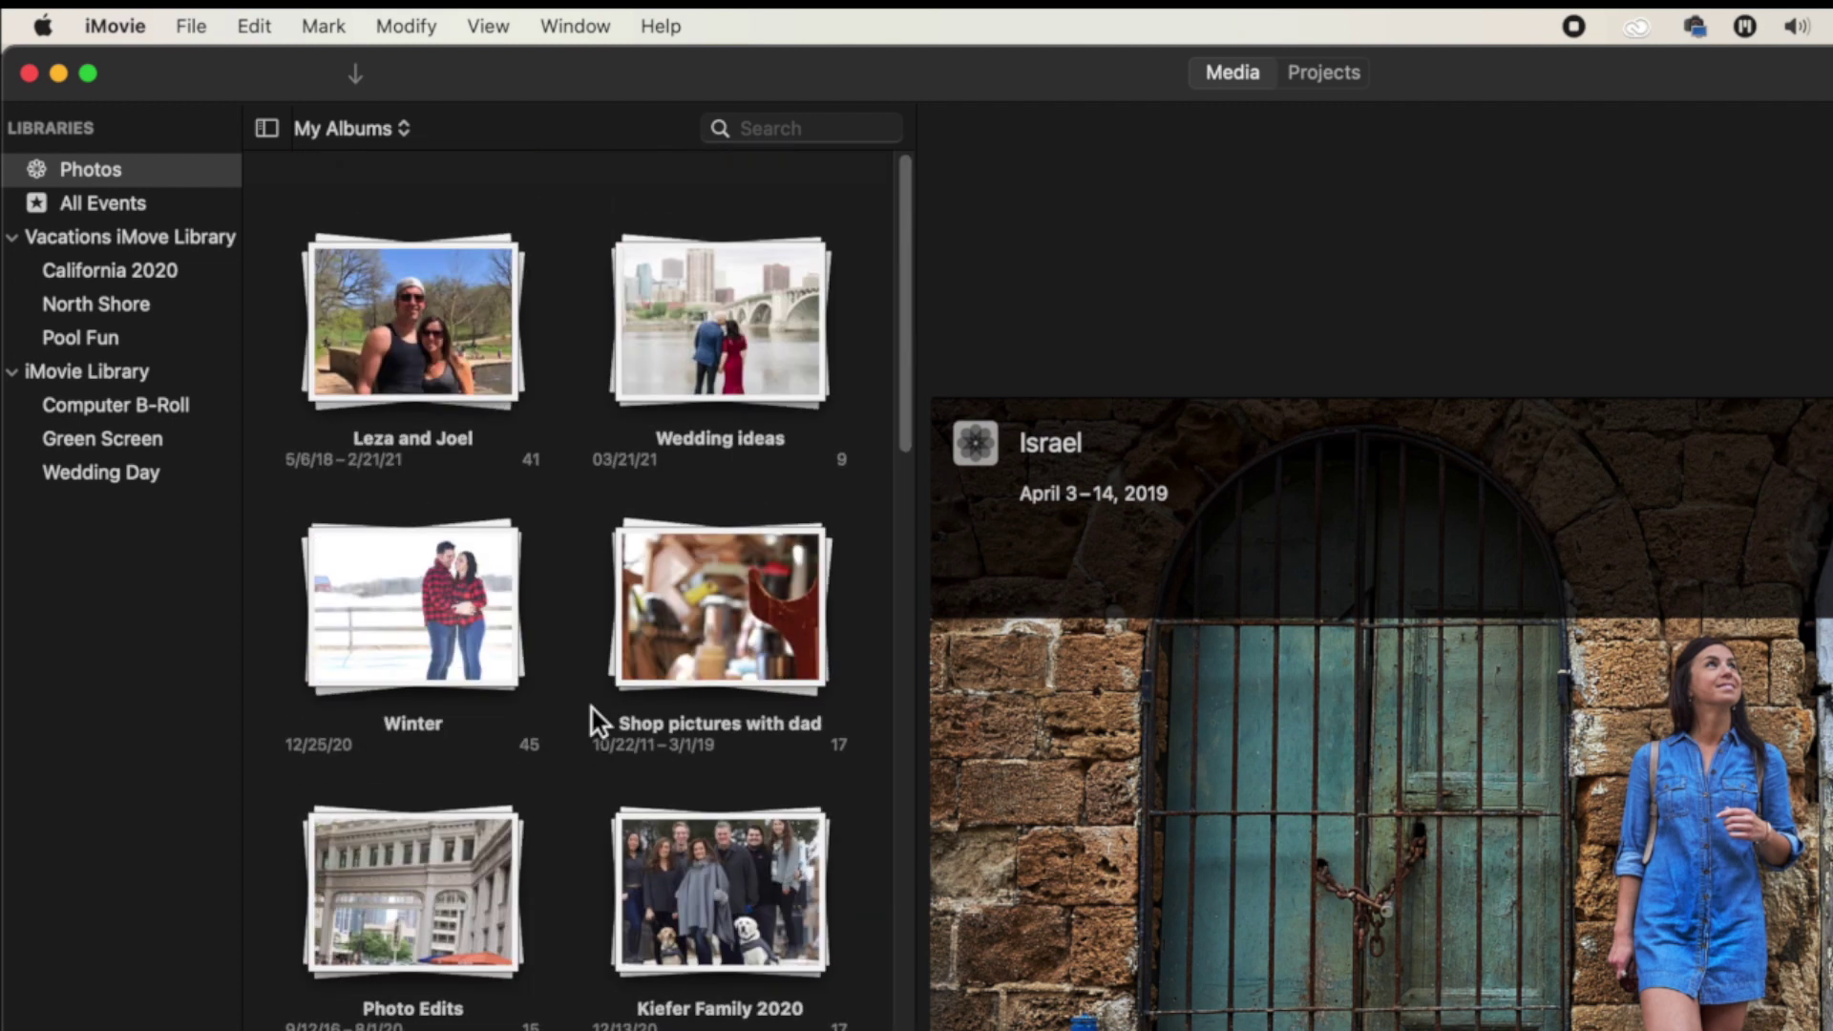
Switch the Photos library view back to All Photos and filter it to Videos.
{"action": "left_click", "coordinate": [394, 128]}
{"action": "left_click", "coordinate": [387, 135]}
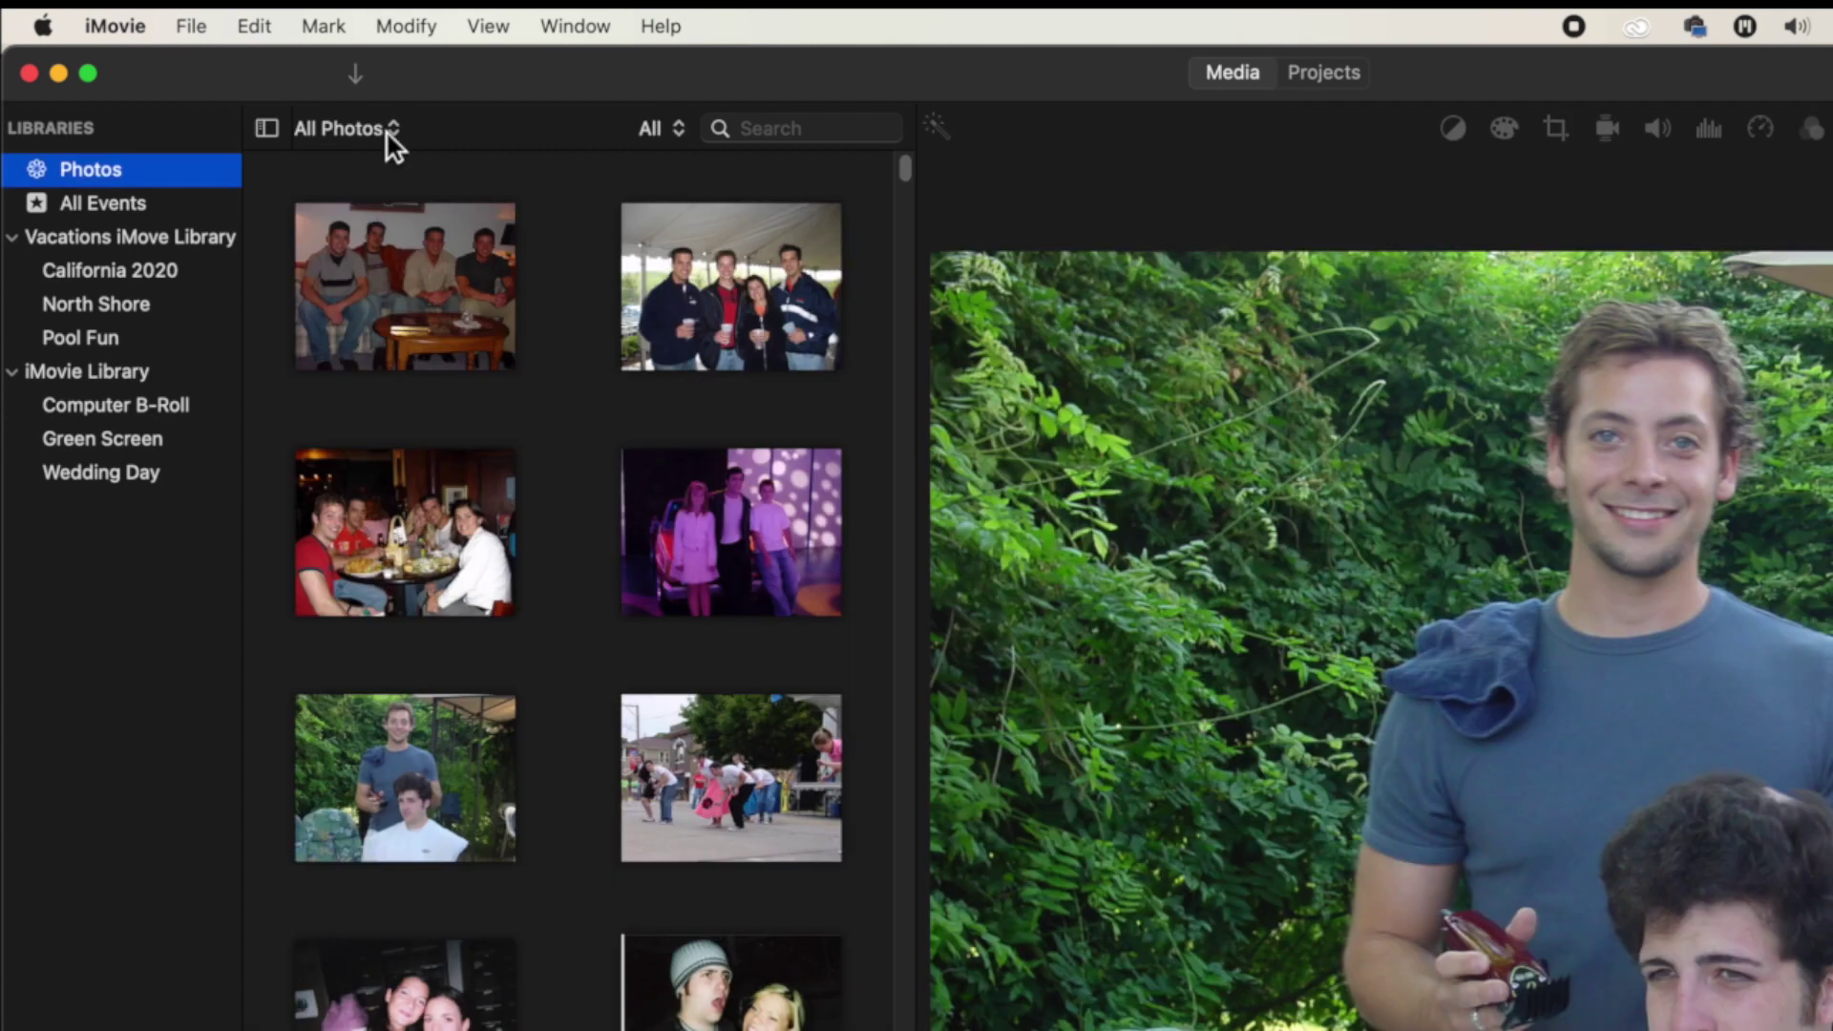
{"action": "left_click", "coordinate": [658, 130]}
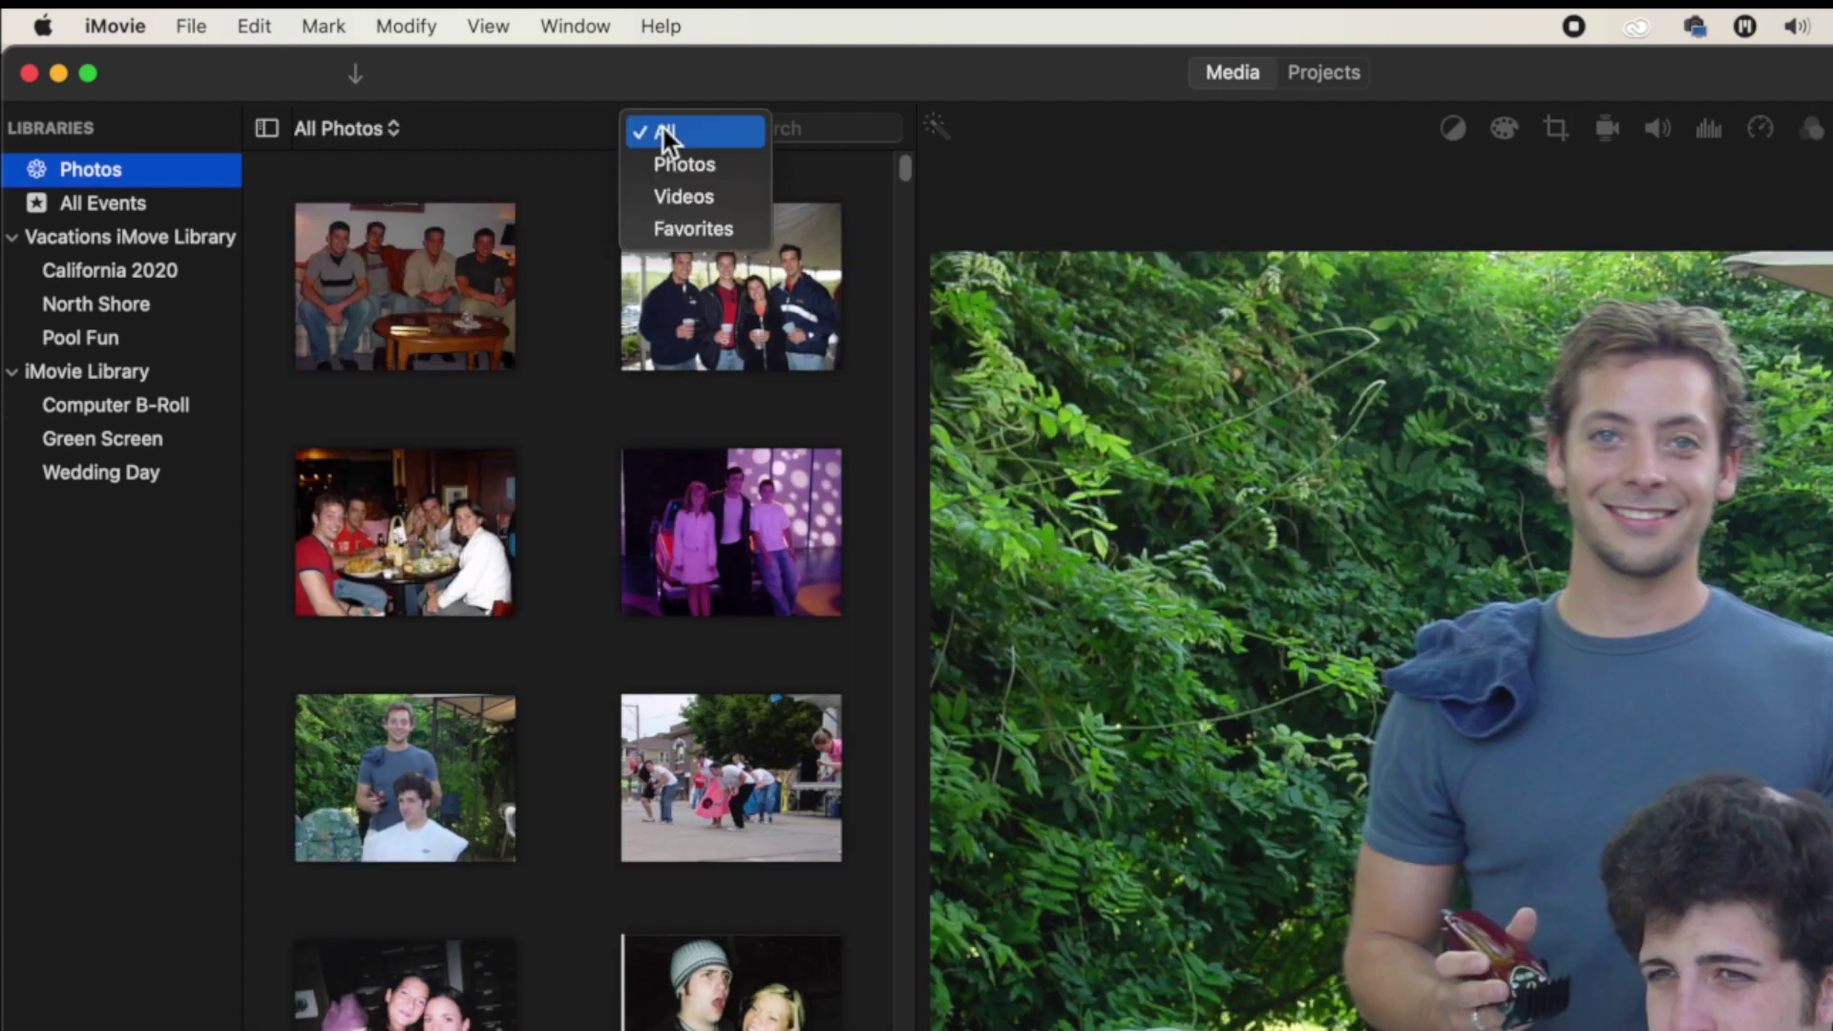
{"action": "left_click", "coordinate": [708, 196]}
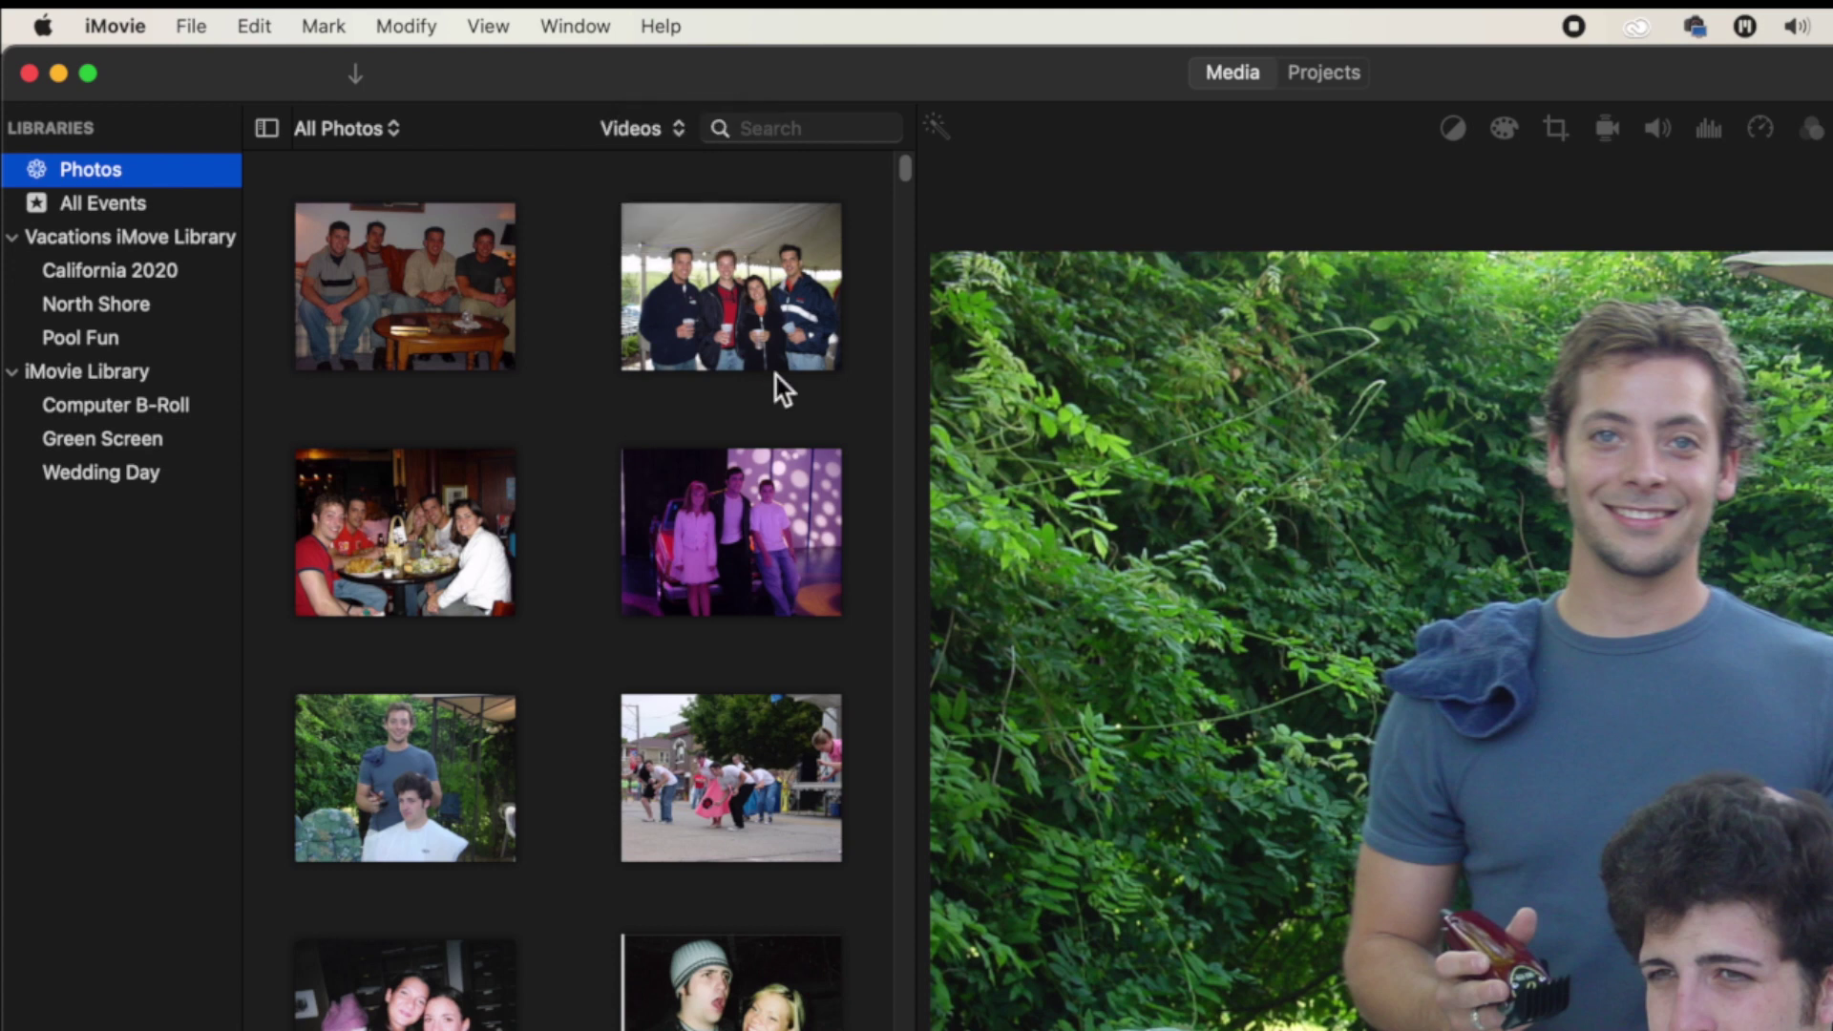
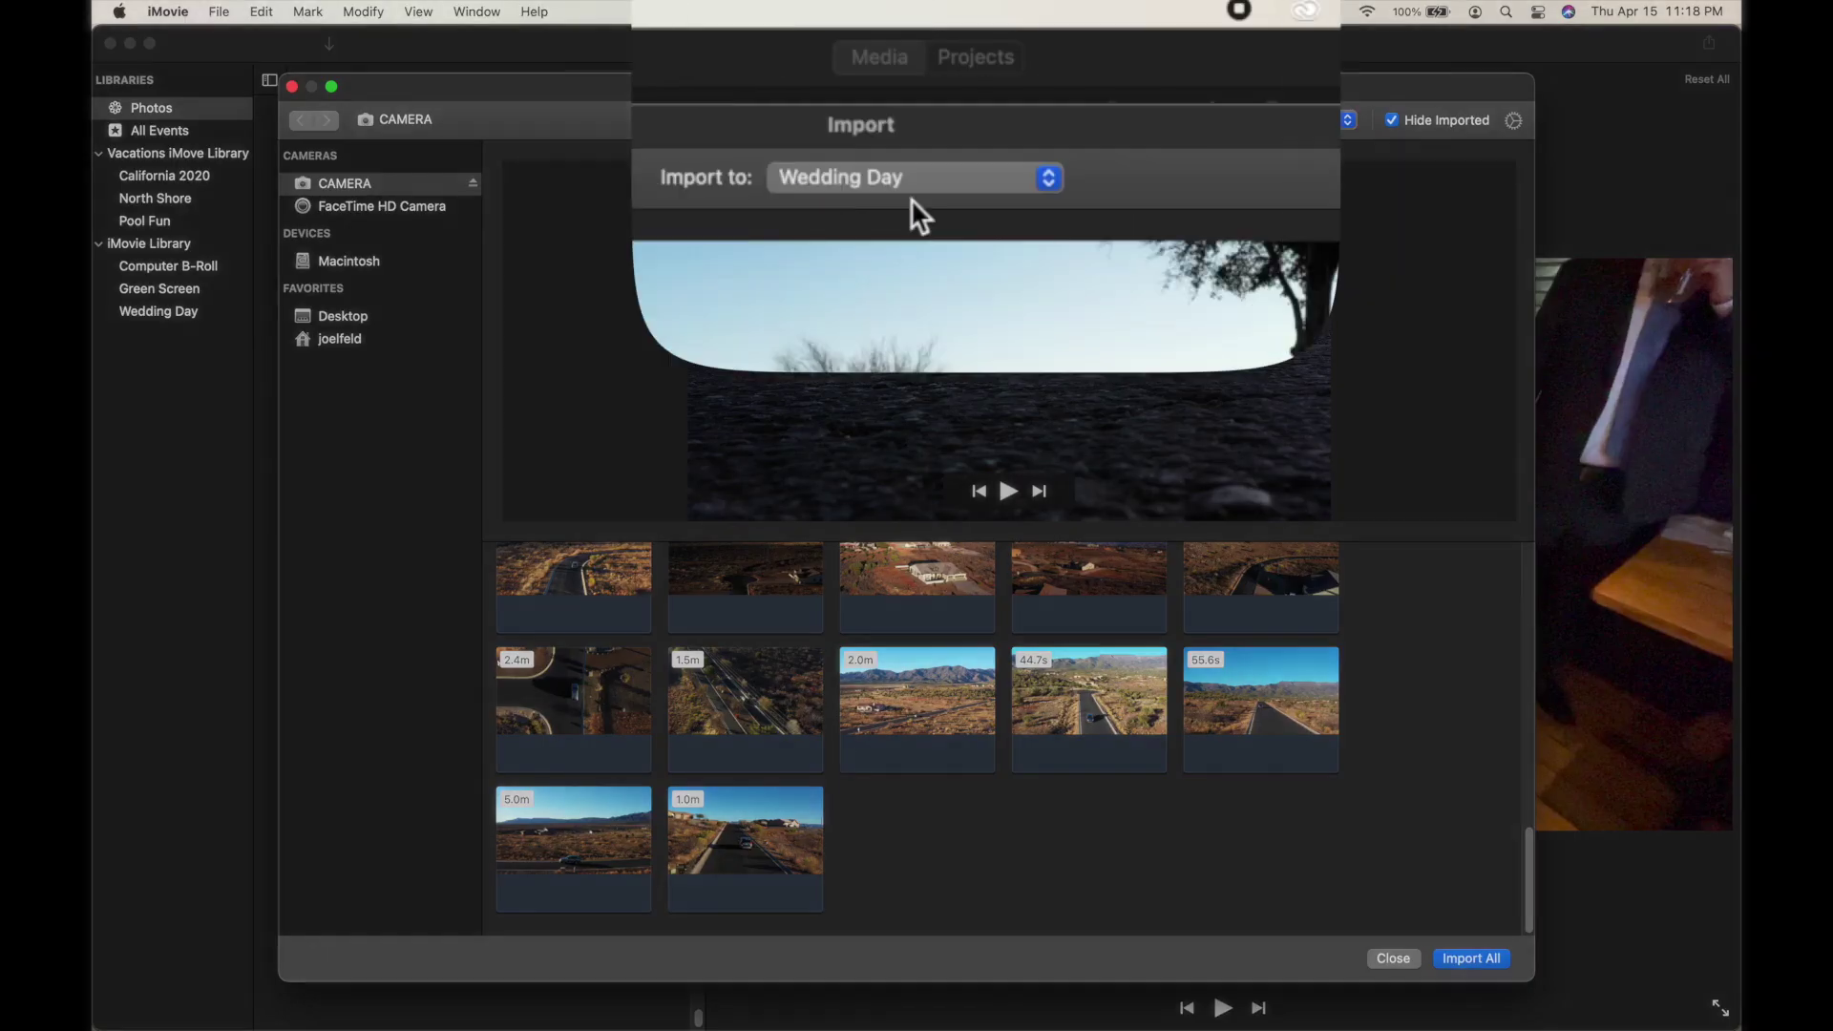
Create a new event named Arizona Cottonwood in iMovie Library as the destination for the import.
{"action": "left_click", "coordinate": [911, 198]}
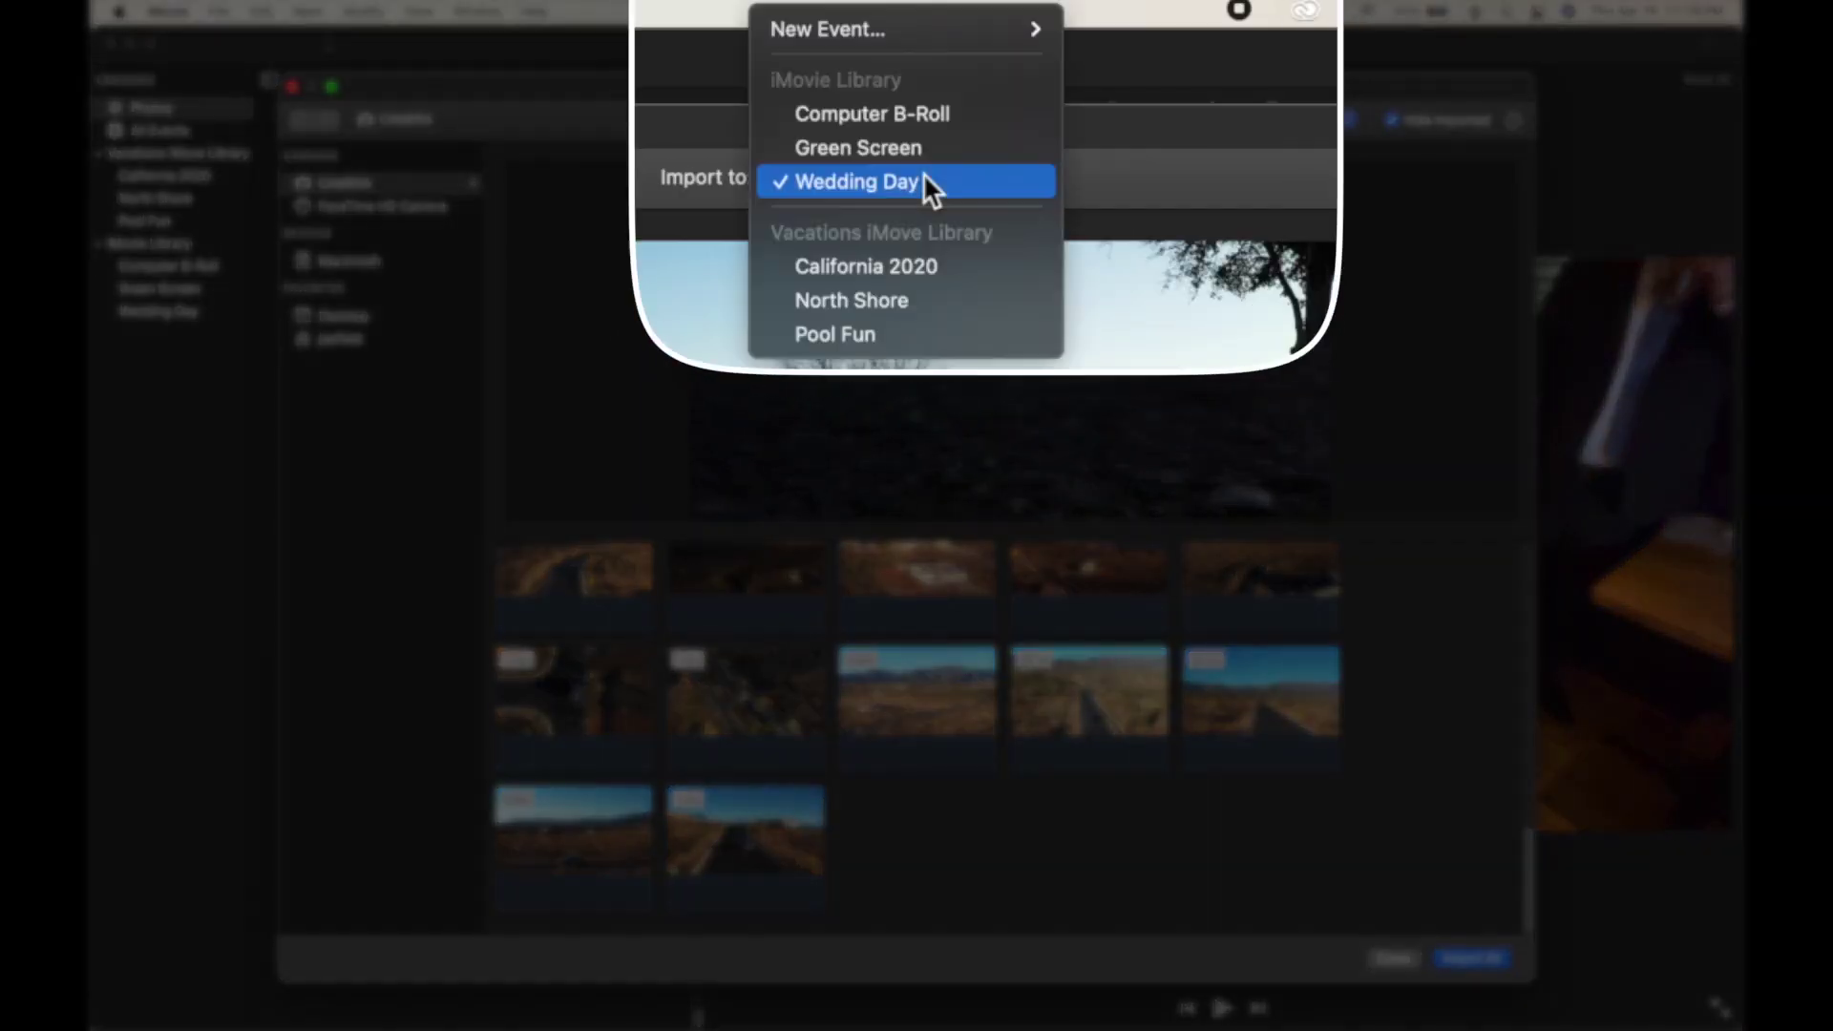
{"action": "mouse_move", "coordinate": [862, 40]}
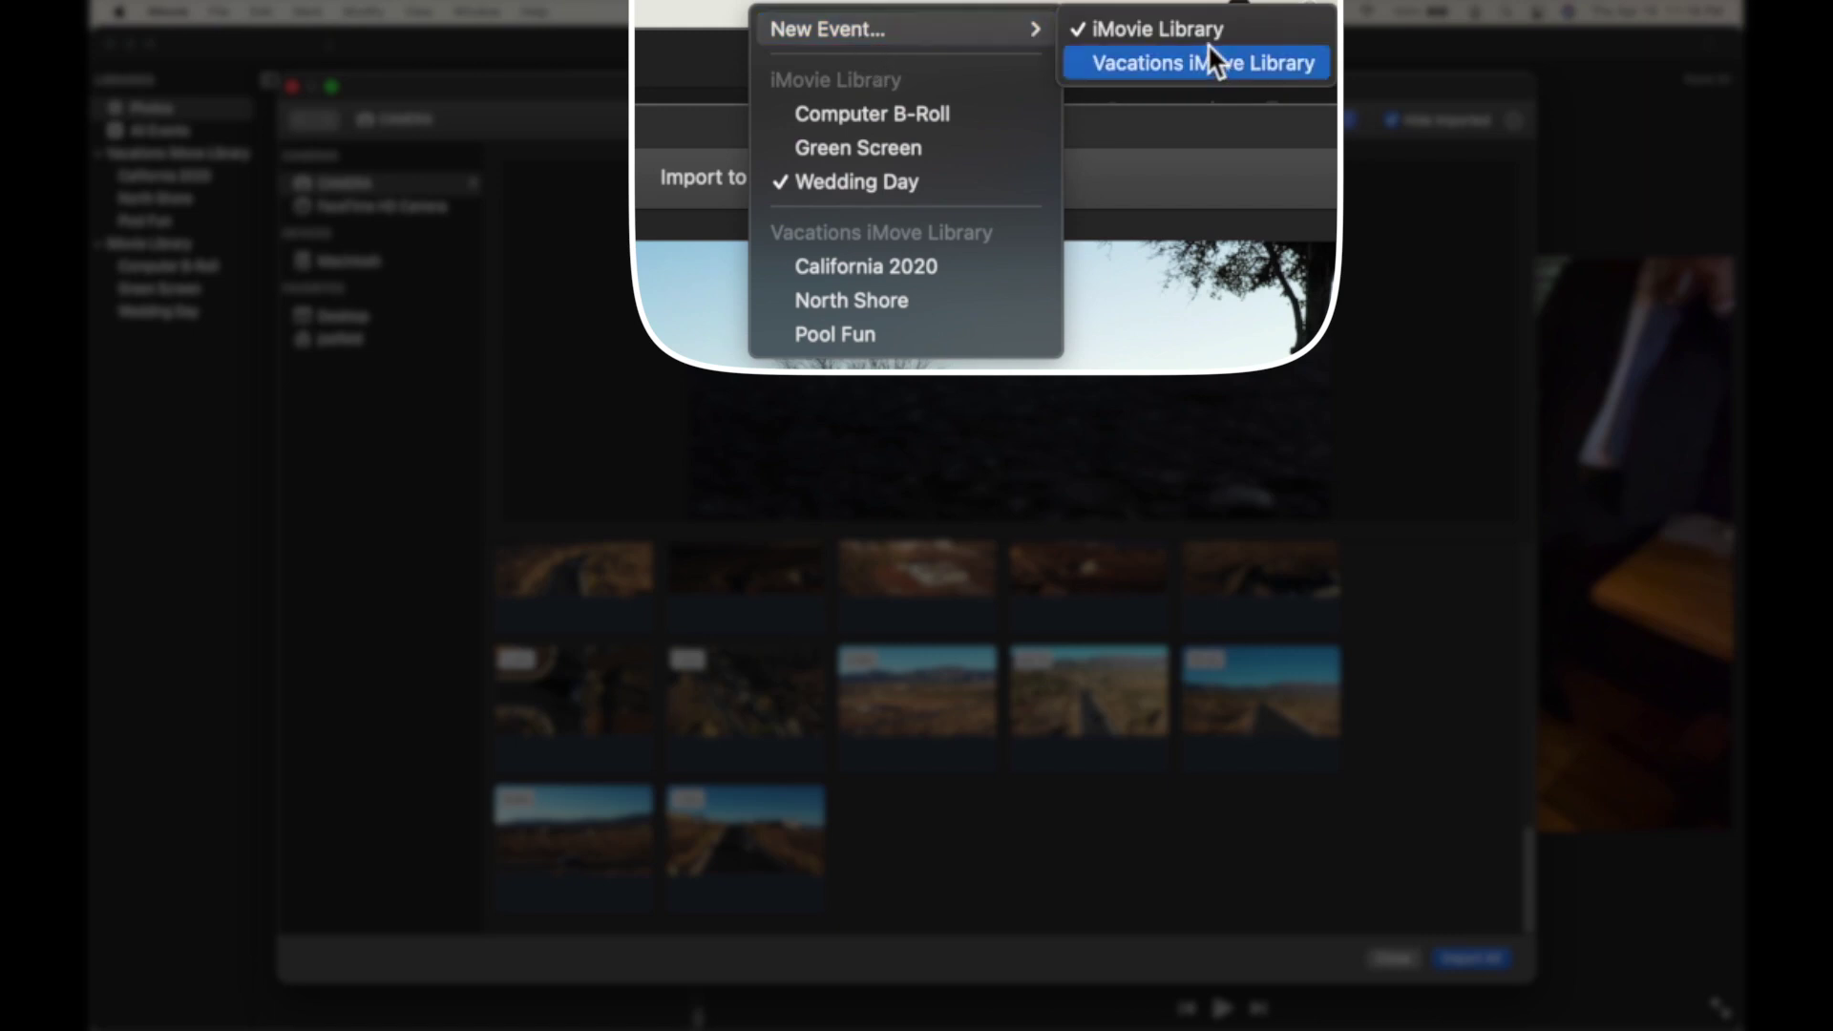
{"action": "left_click", "coordinate": [1176, 29]}
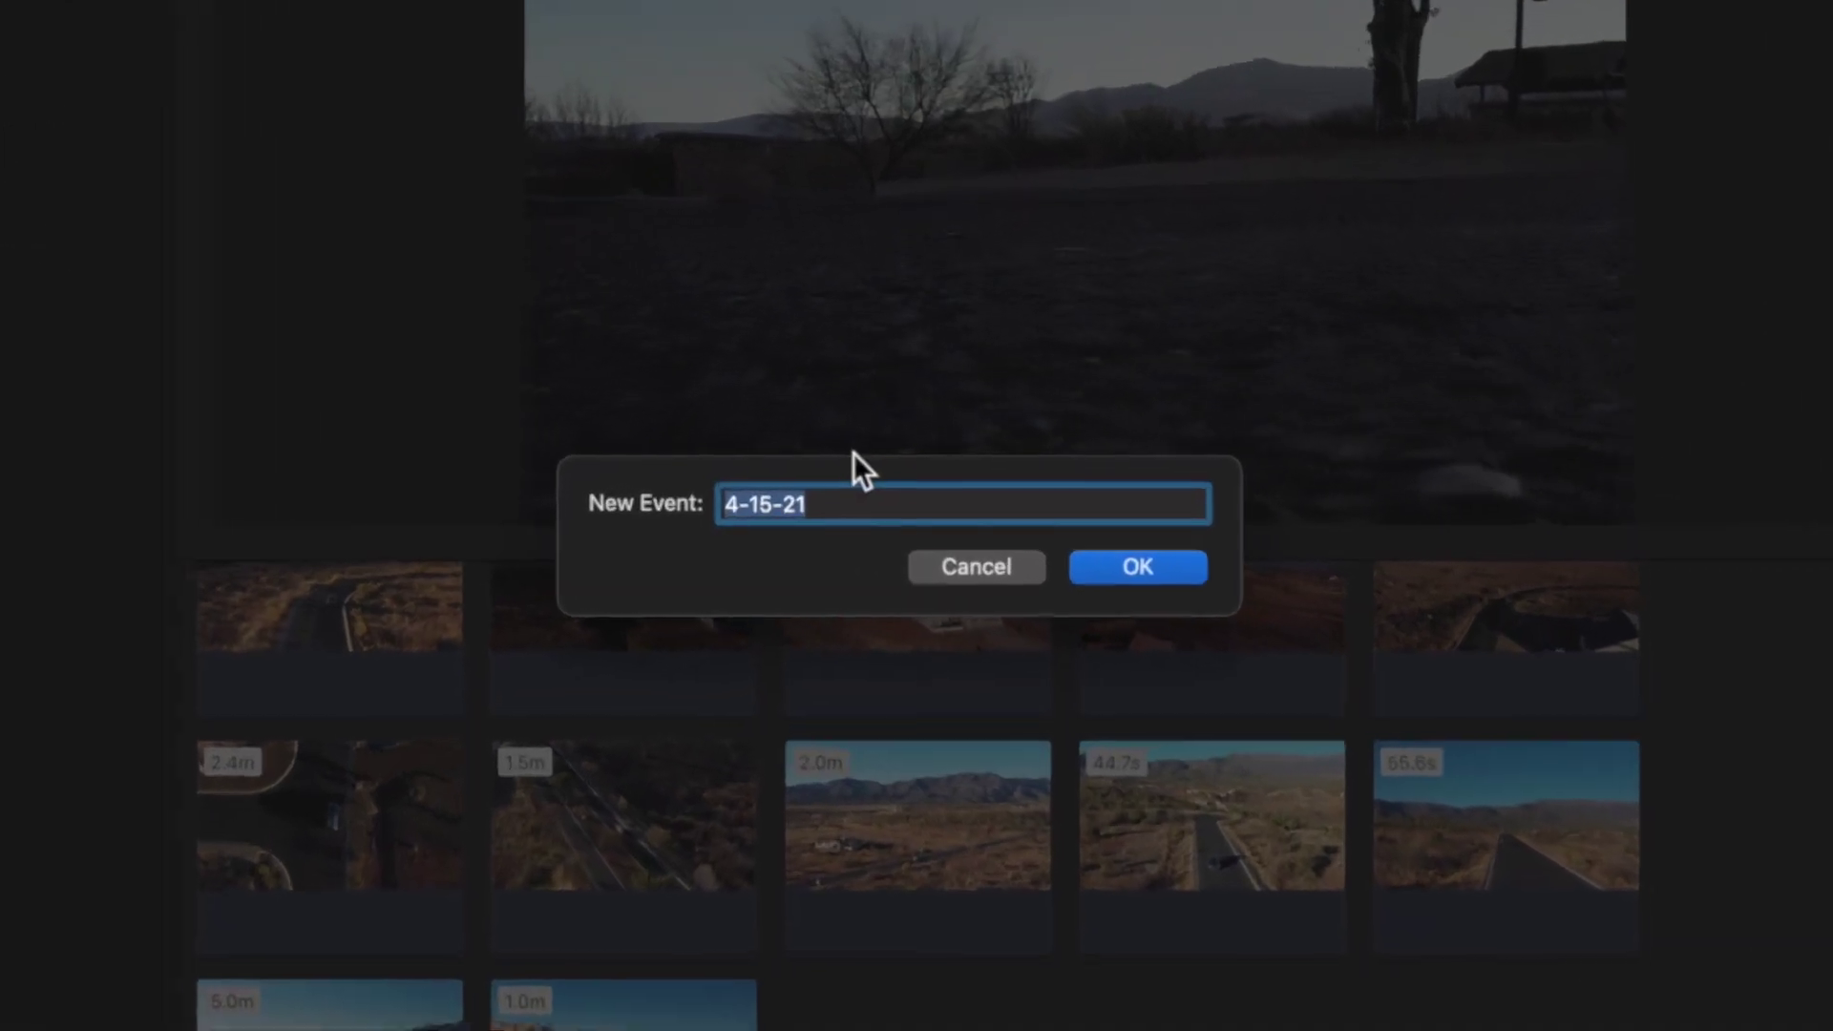
{"action": "type", "text": "arizona Cottonwood"}
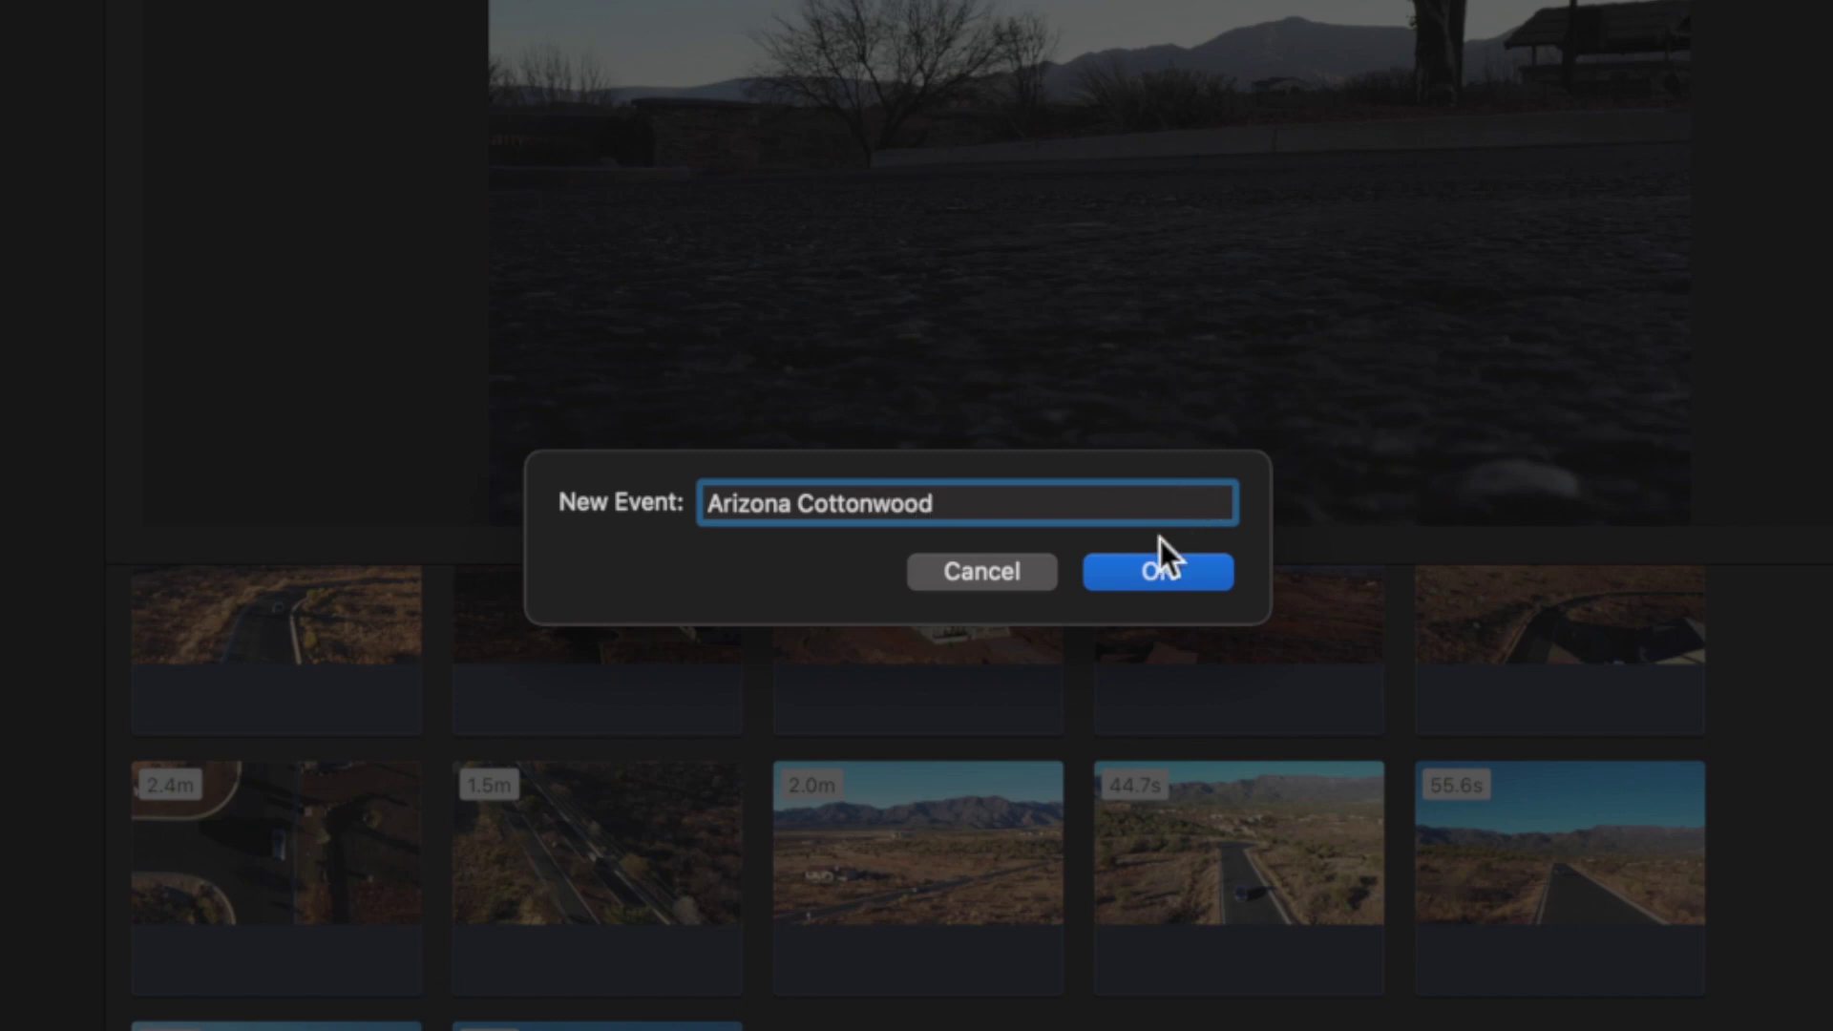
{"action": "left_click", "coordinate": [1150, 569]}
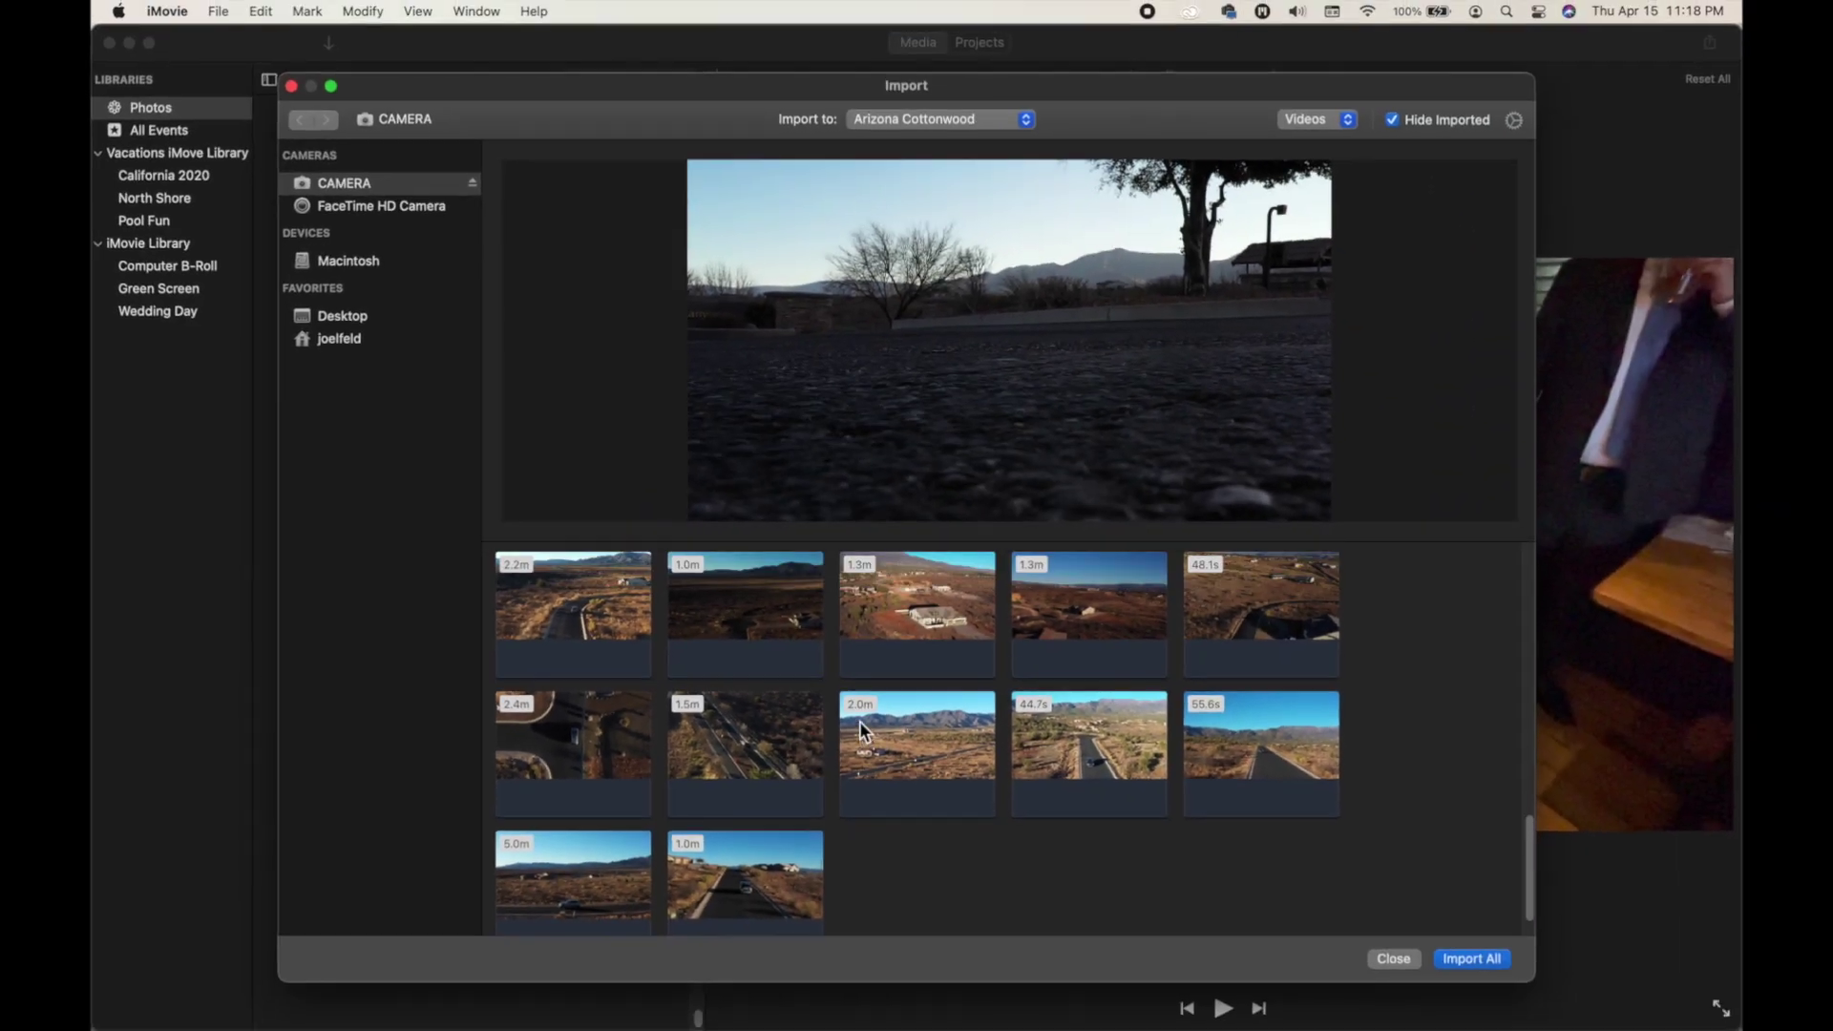
Look through the videos on CAMERA and select the 1.0m road clip at the end of the list.
{"action": "scroll", "coordinate": [859, 719], "scroll_direction": "up", "scroll_amount": 5}
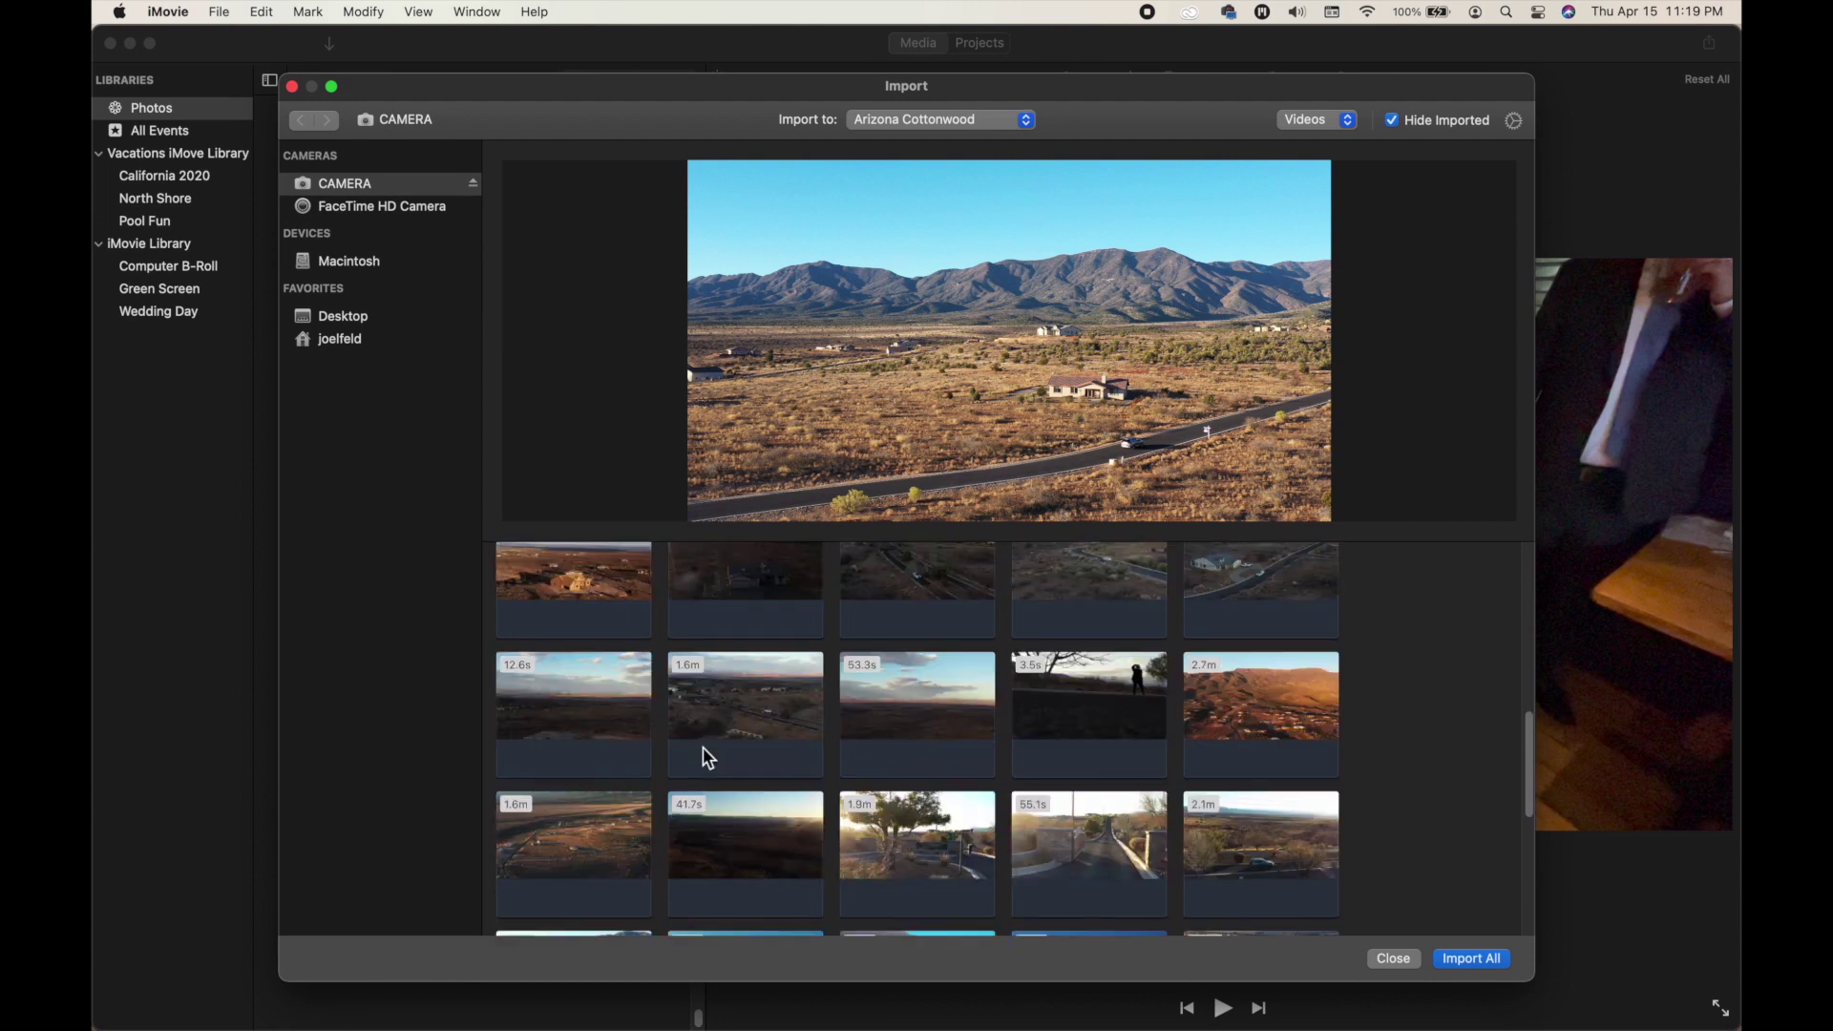
{"action": "scroll", "coordinate": [703, 746], "scroll_direction": "up", "scroll_amount": 2}
{"action": "scroll", "coordinate": [702, 746], "scroll_direction": "up", "scroll_amount": 6}
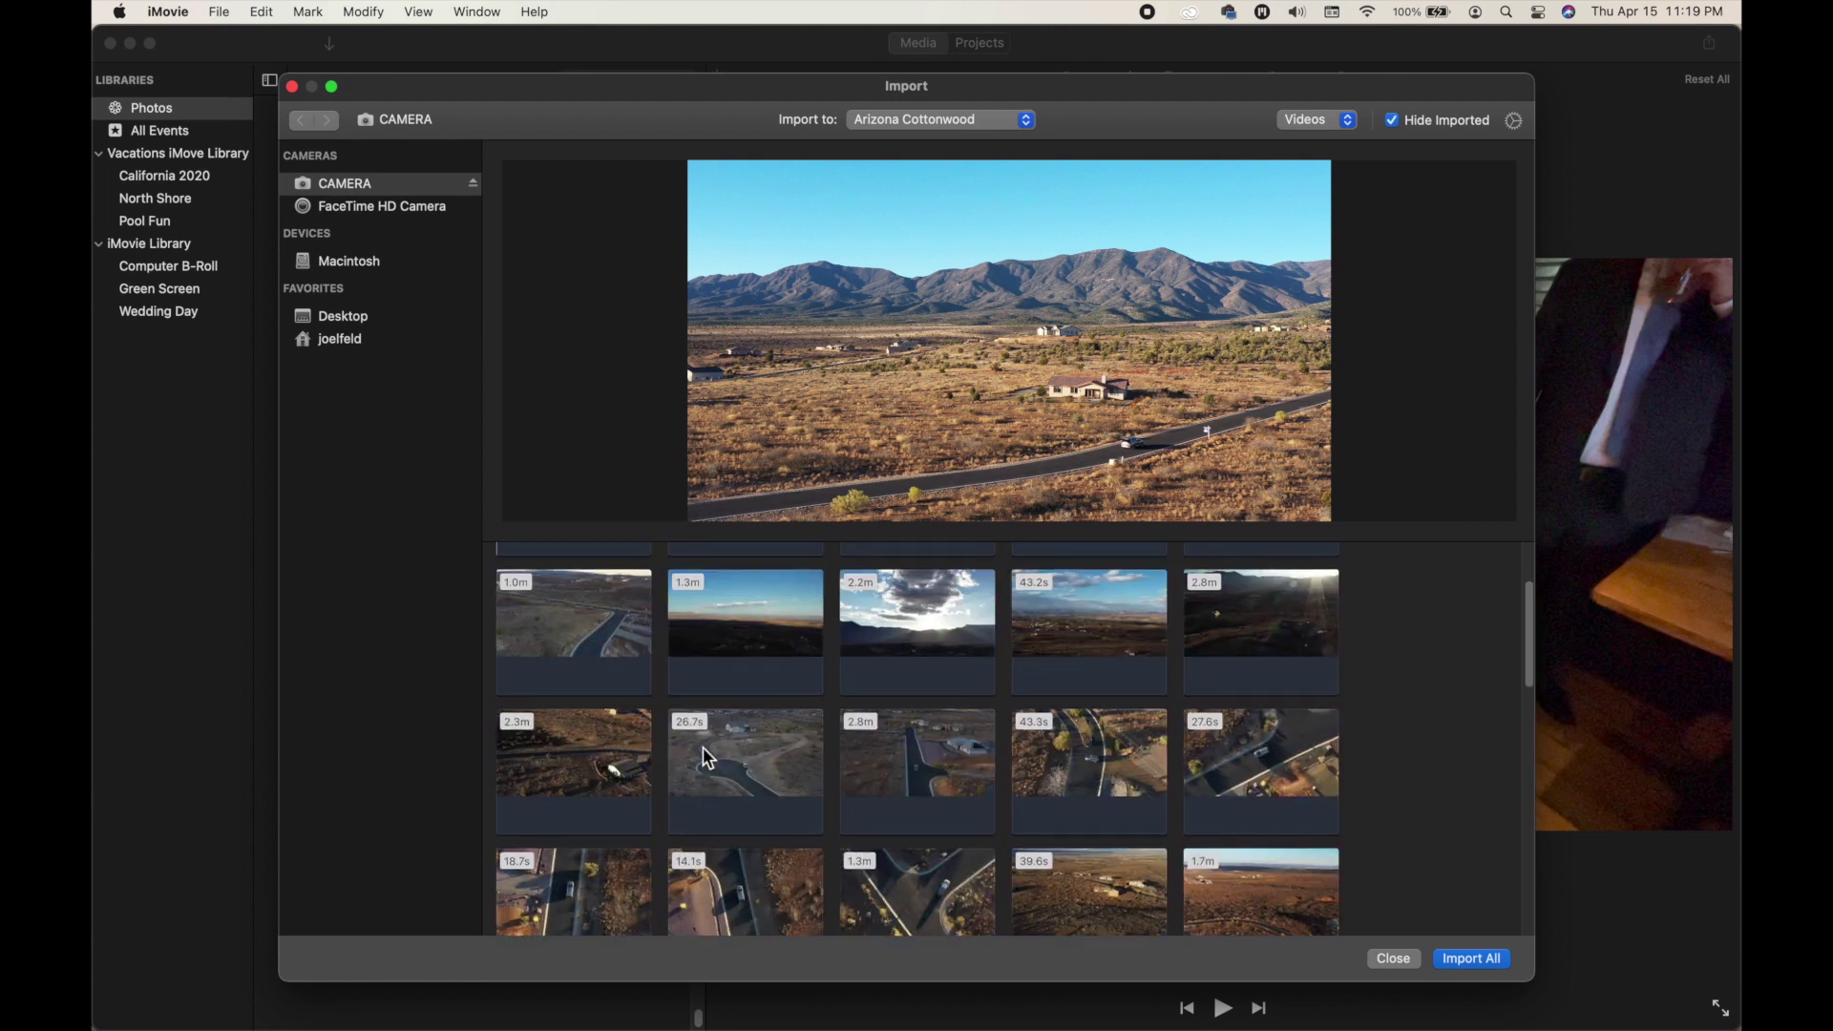
{"action": "scroll", "coordinate": [611, 764], "scroll_direction": "down", "scroll_amount": 10}
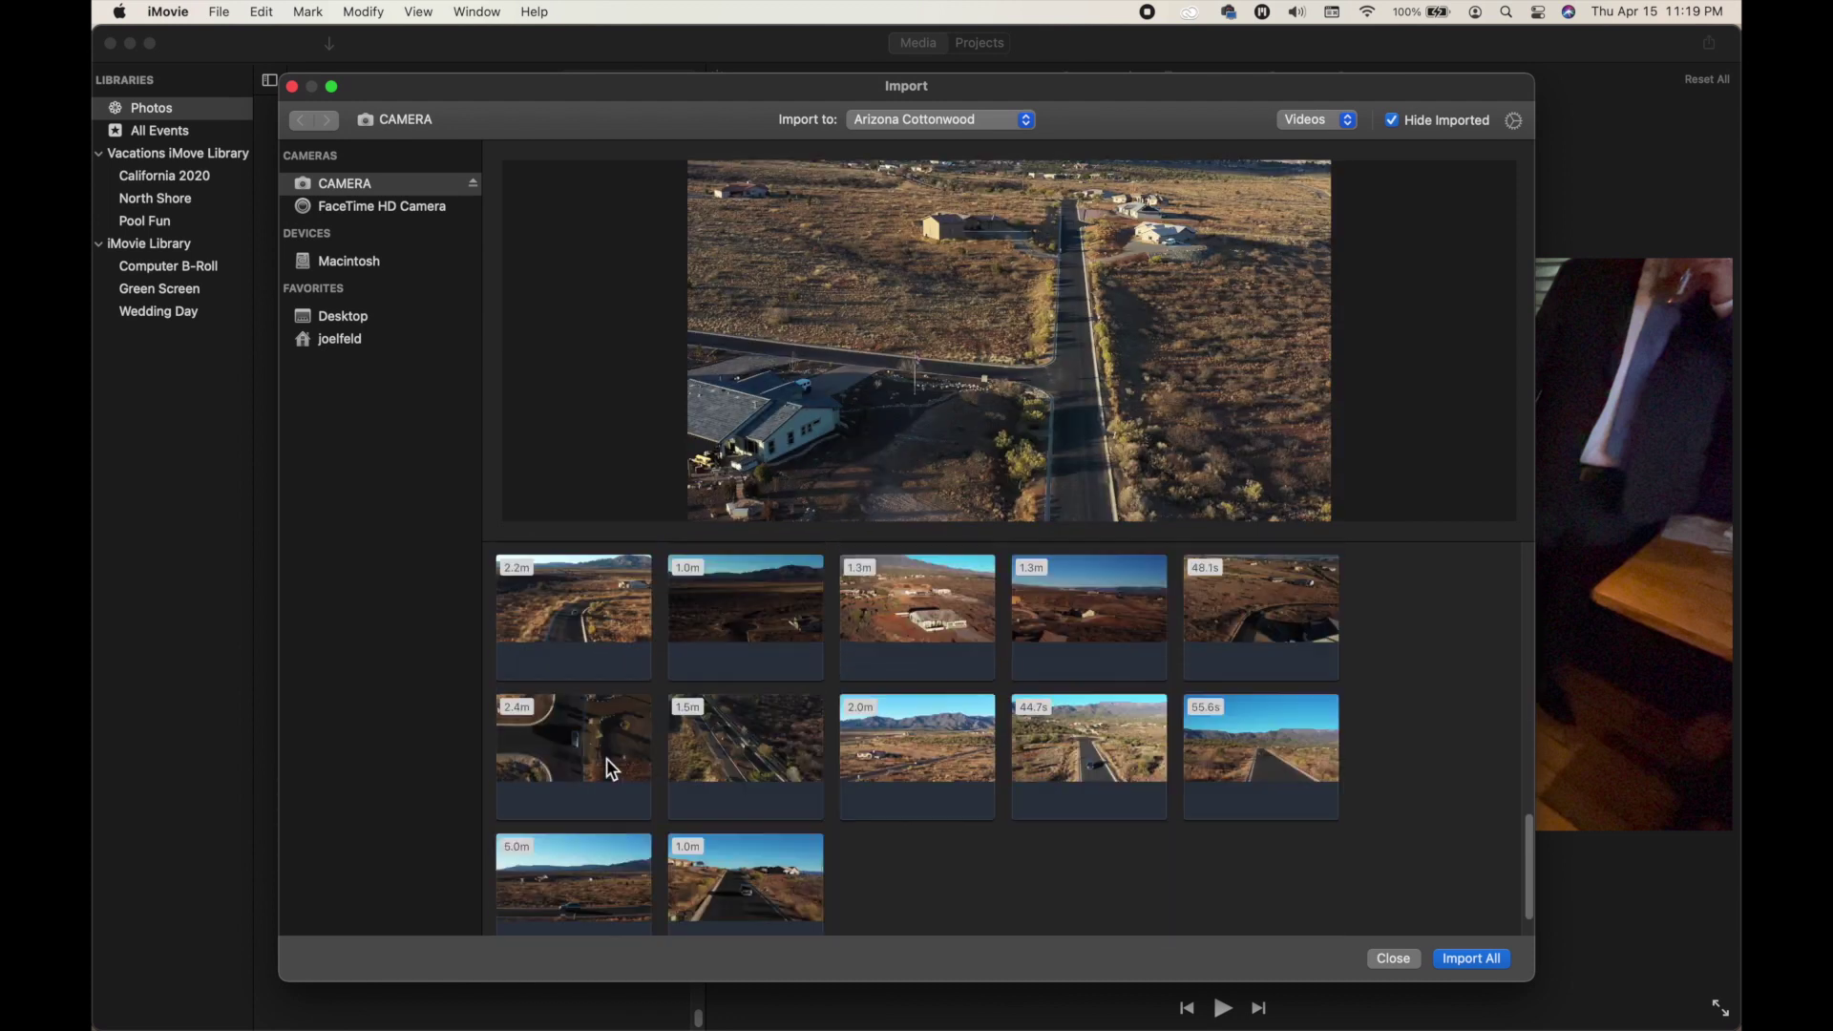
{"action": "left_click", "coordinate": [771, 847]}
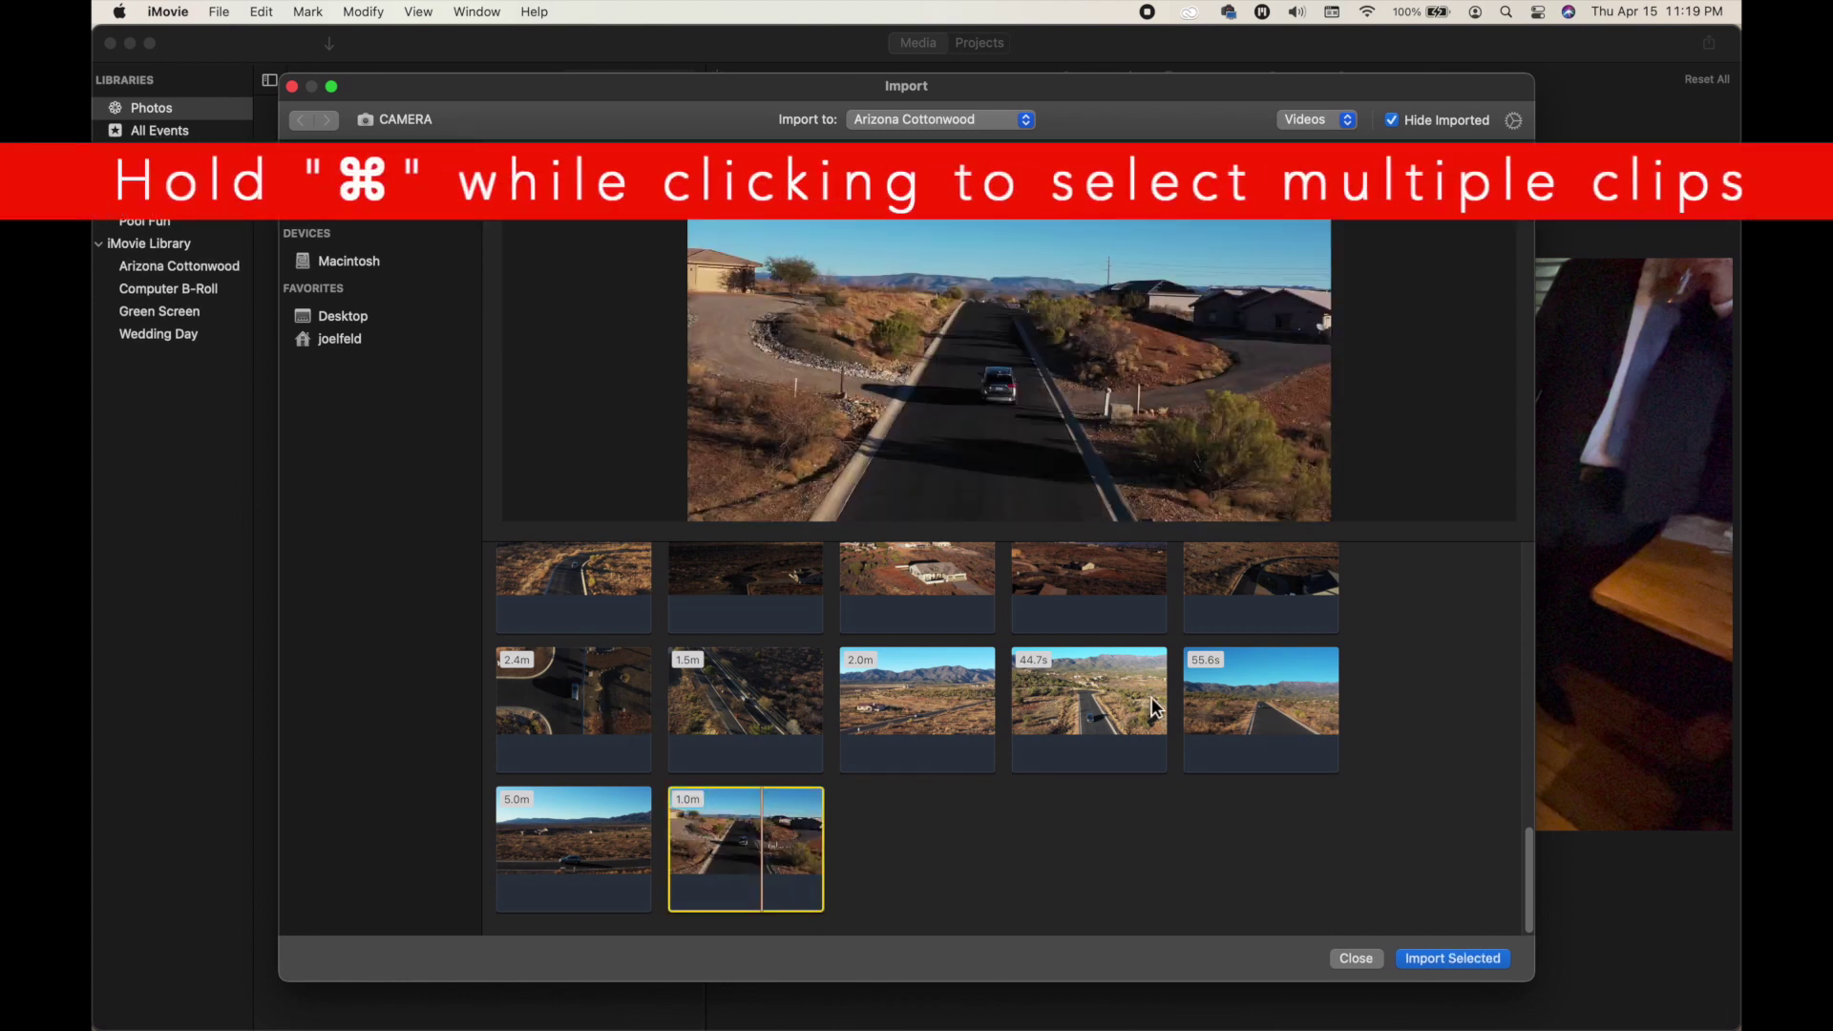
Add the 44.7s, 14.1s, 18.7s, 39.6s and 26.7s clips to the import selection.
{"action": "scroll", "coordinate": [972, 737], "scroll_direction": "up", "scroll_amount": 5}
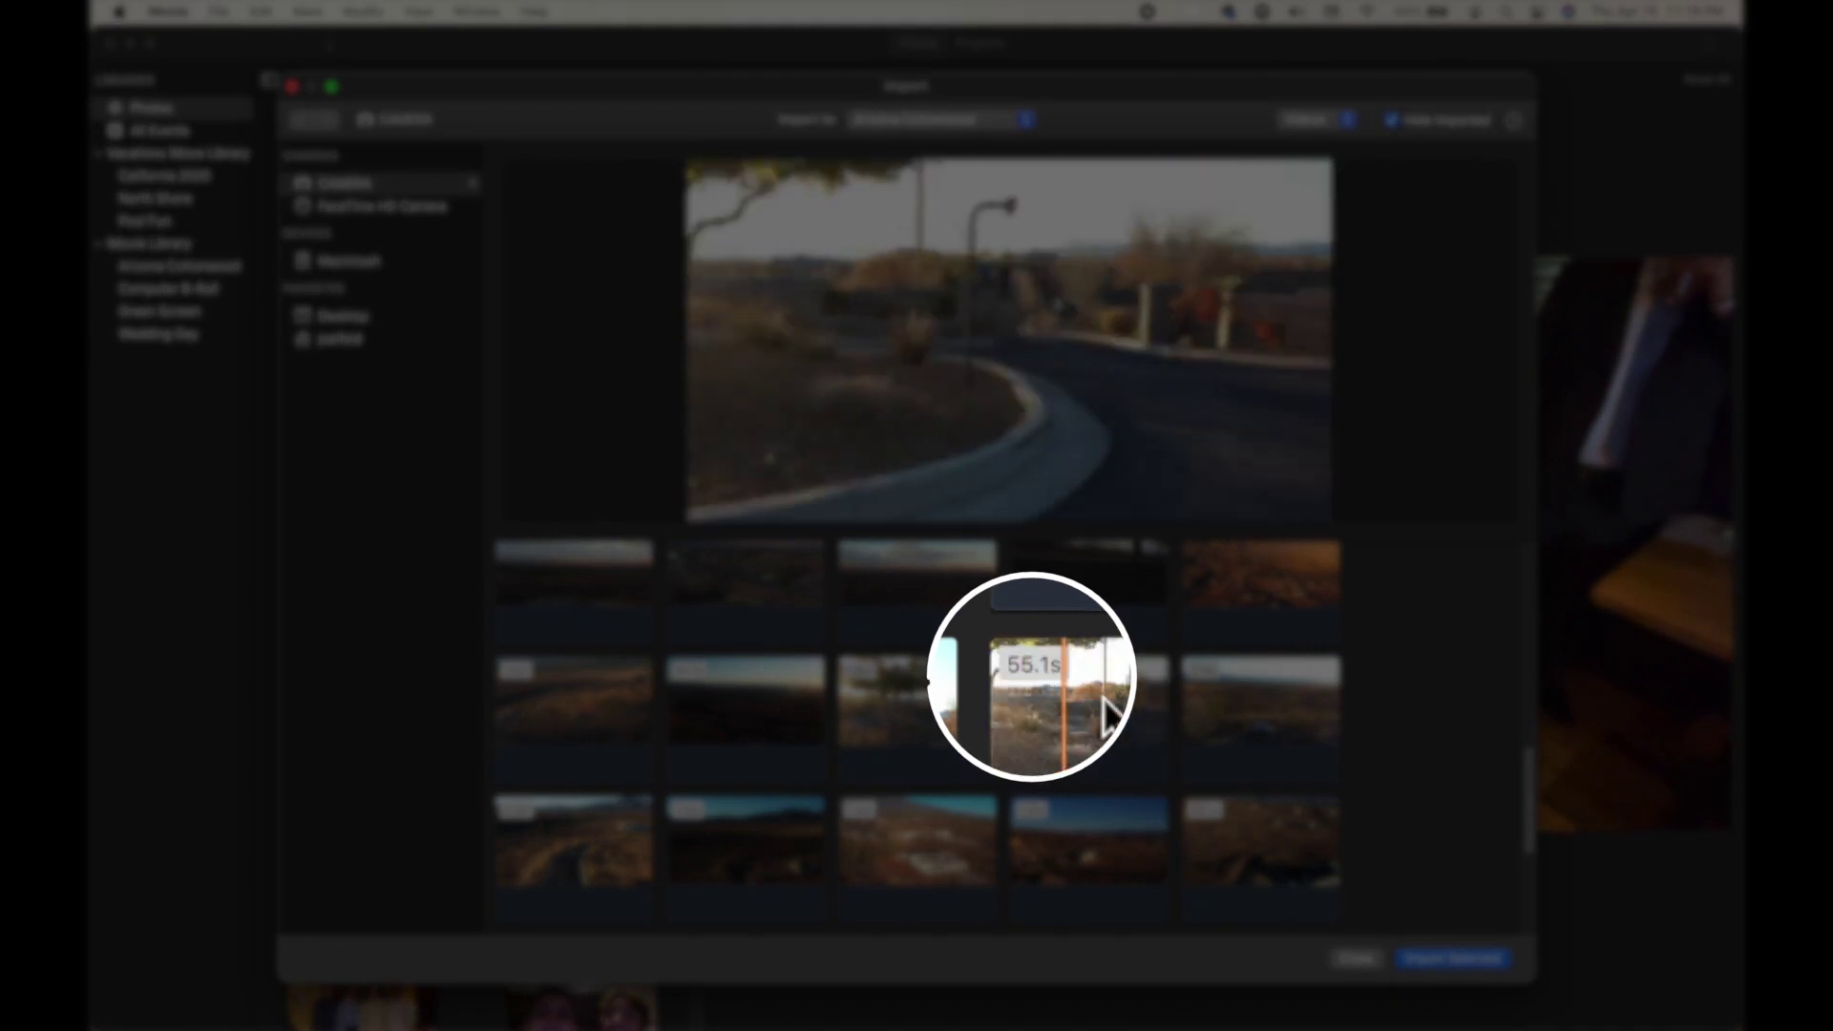
{"action": "scroll", "coordinate": [1069, 685], "scroll_direction": "up", "scroll_amount": 5}
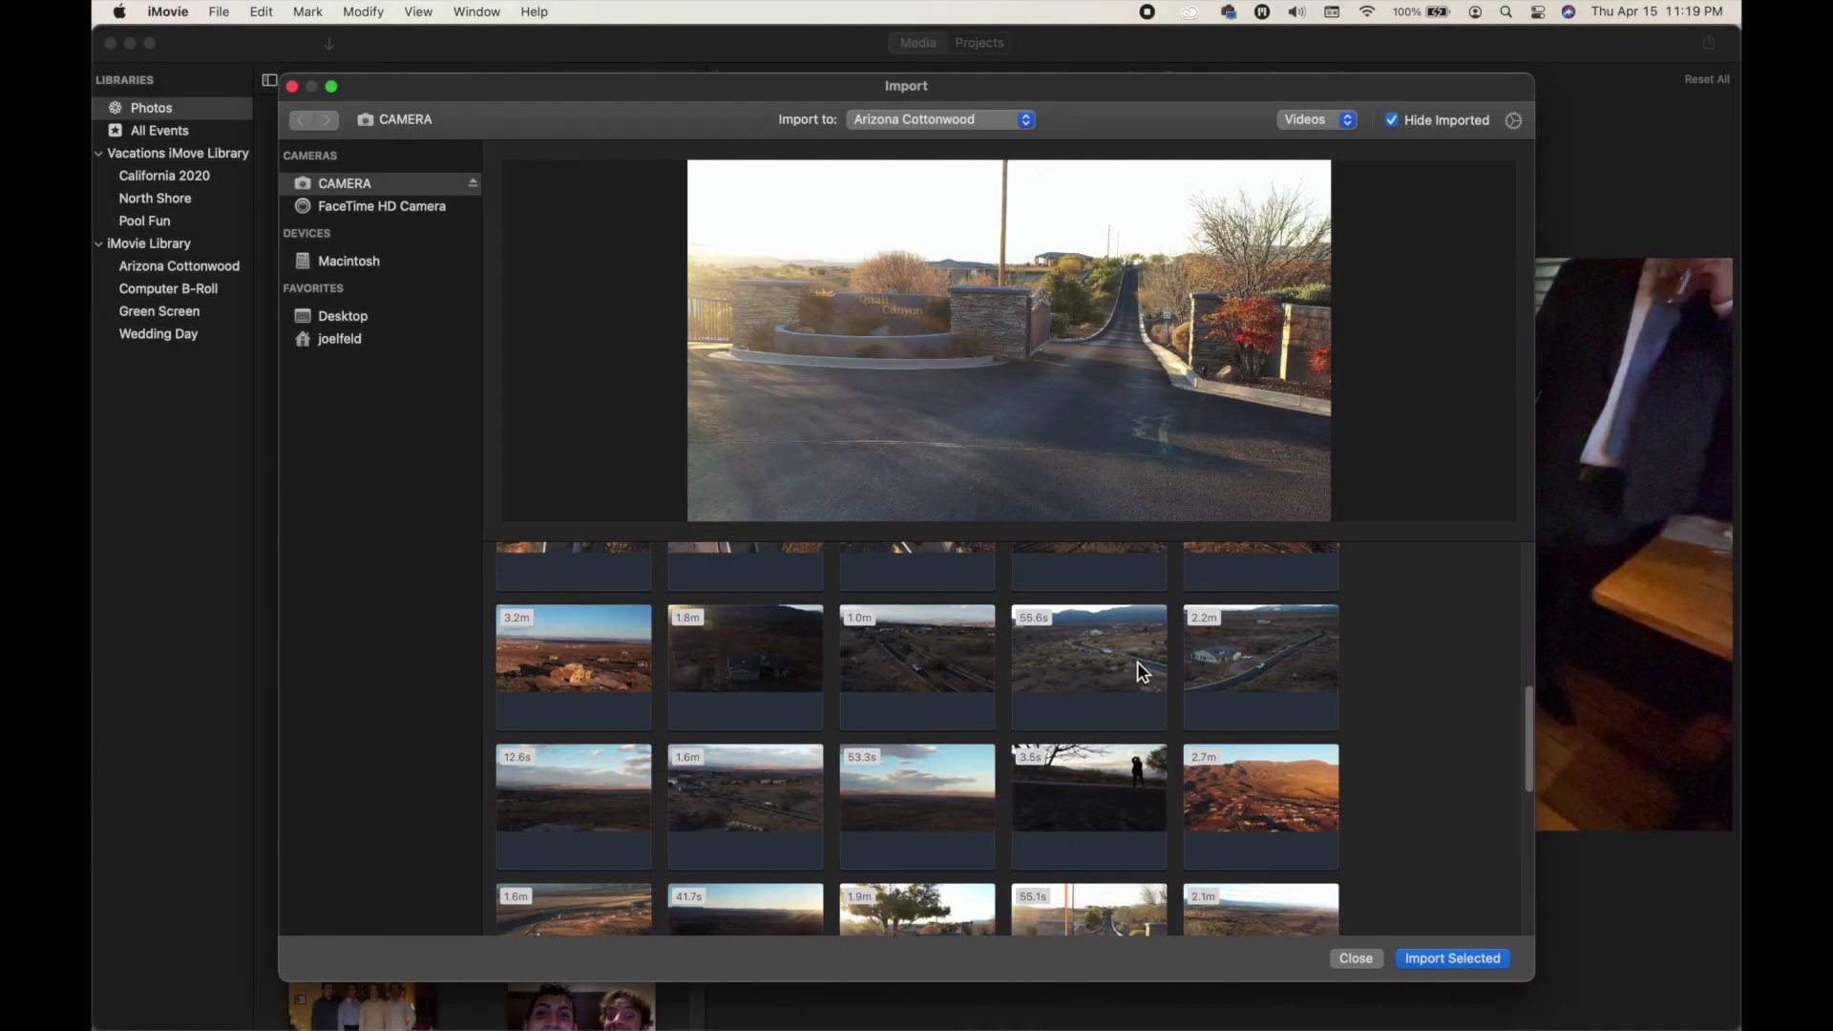
{"action": "scroll", "coordinate": [782, 658], "scroll_direction": "up", "scroll_amount": 5}
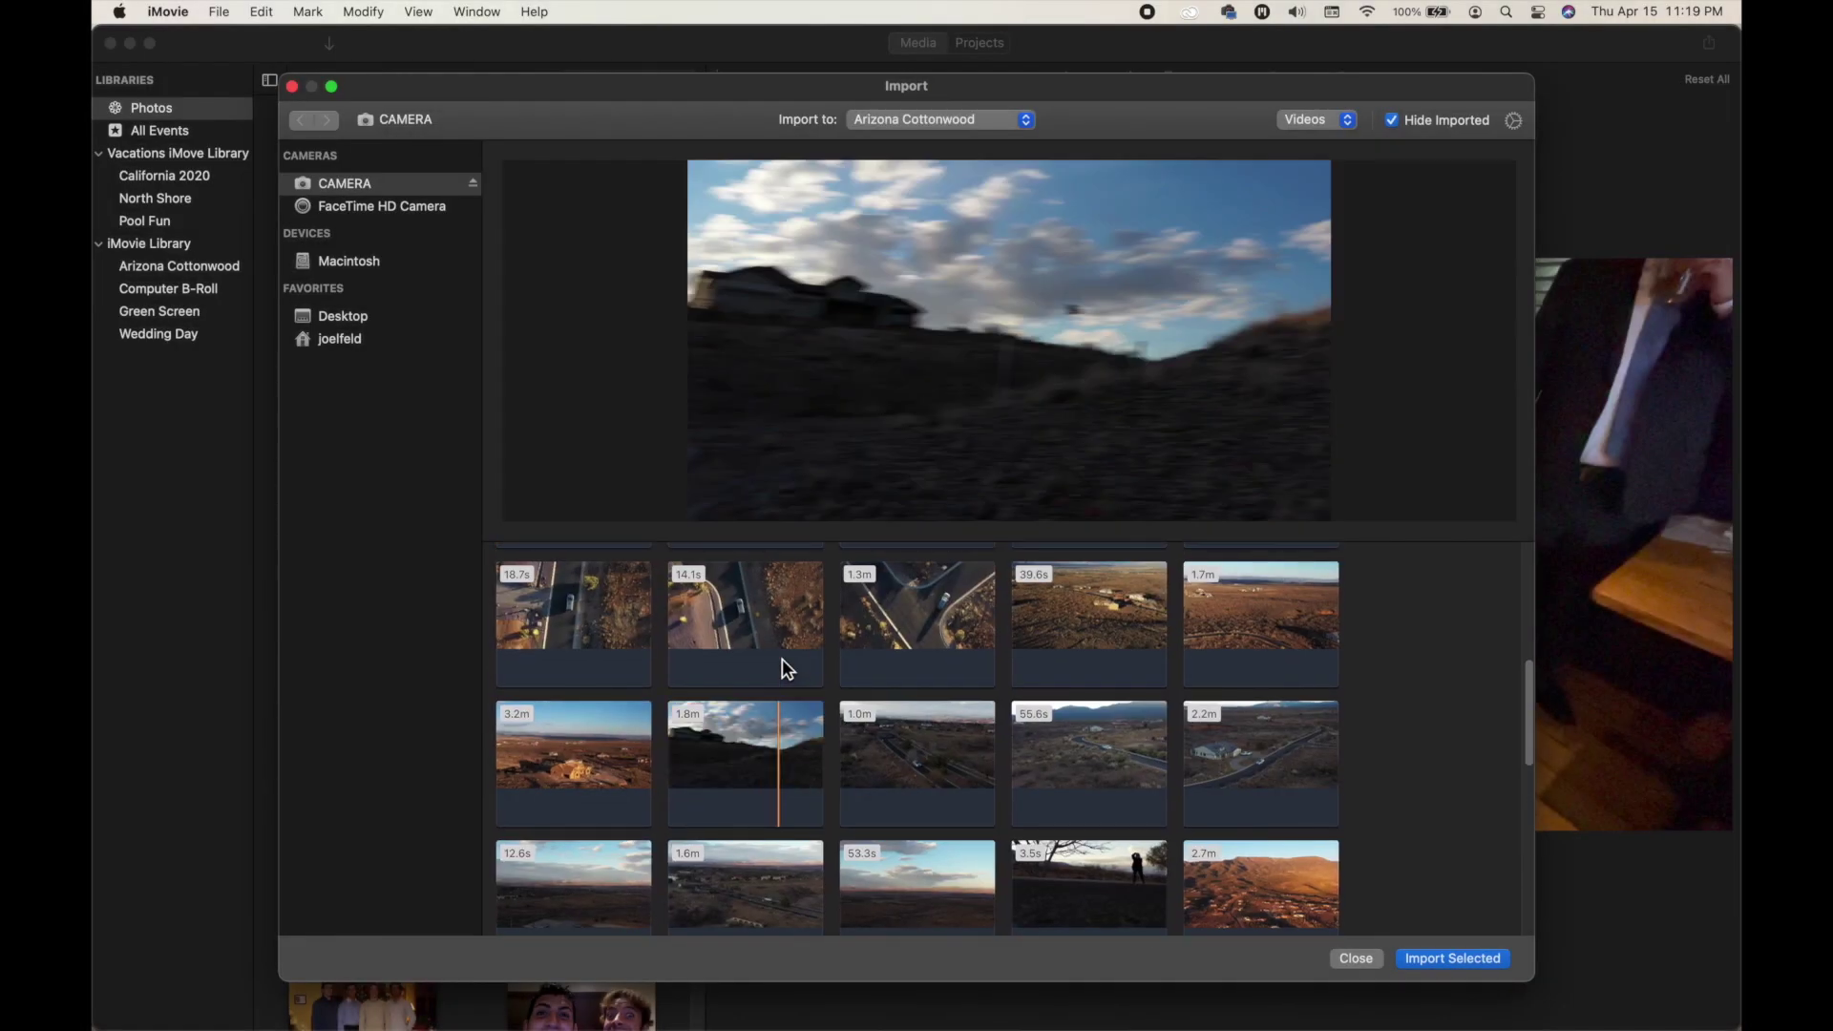
{"action": "left_click", "coordinate": [764, 650]}
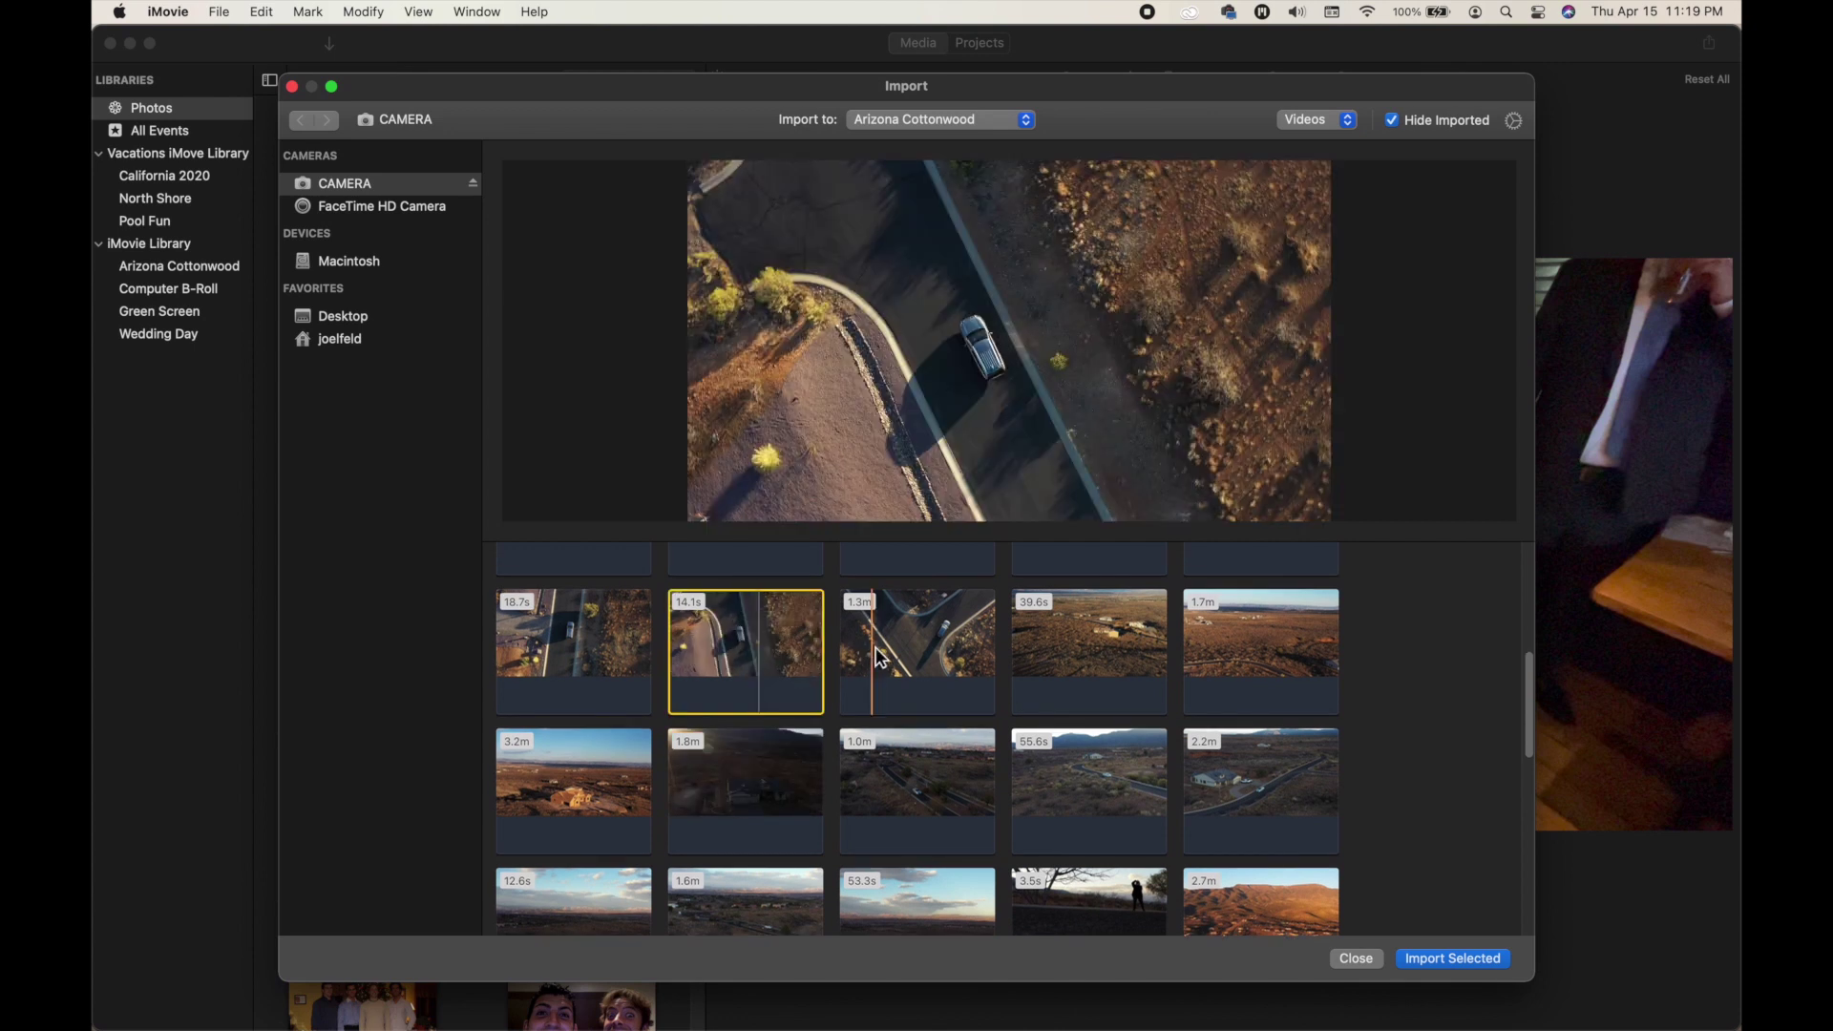
{"action": "left_click", "coordinate": [587, 647], "text": "super"}
{"action": "left_click", "coordinate": [1092, 647], "text": "super"}
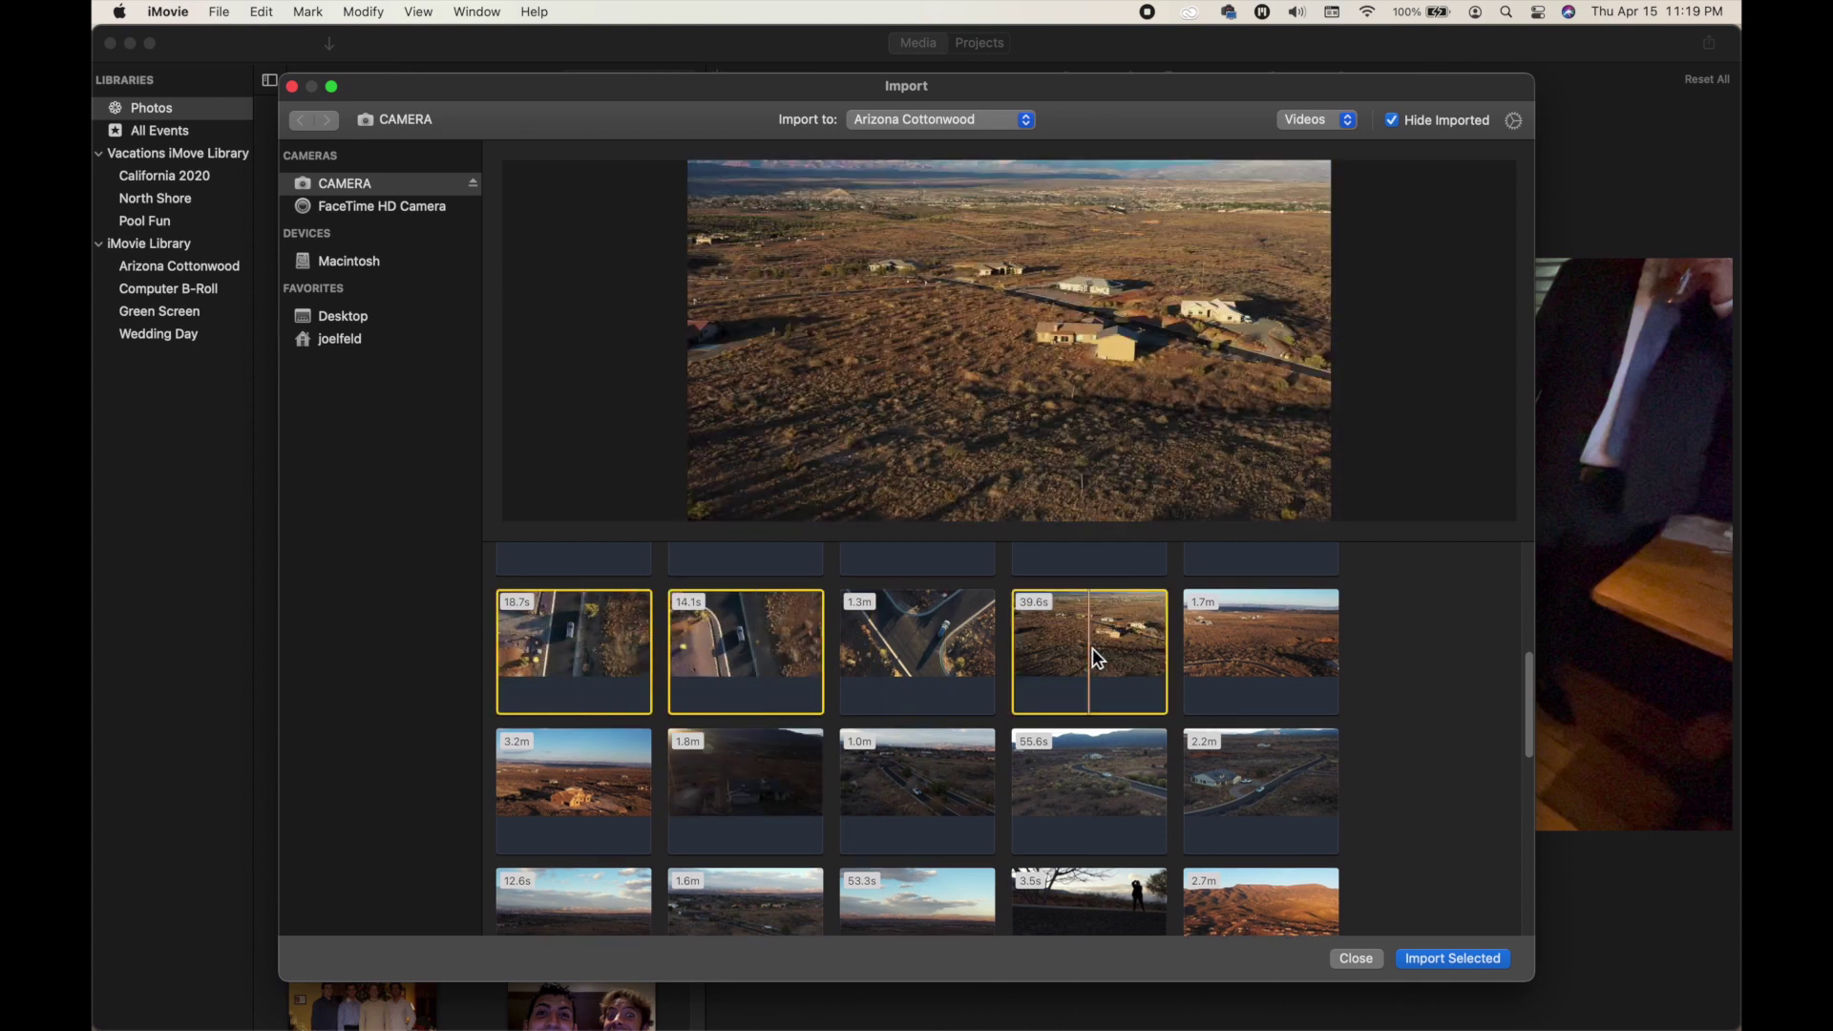
{"action": "scroll", "coordinate": [1092, 649], "scroll_direction": "up", "scroll_amount": 5}
{"action": "scroll", "coordinate": [1094, 657], "scroll_direction": "up", "scroll_amount": 2}
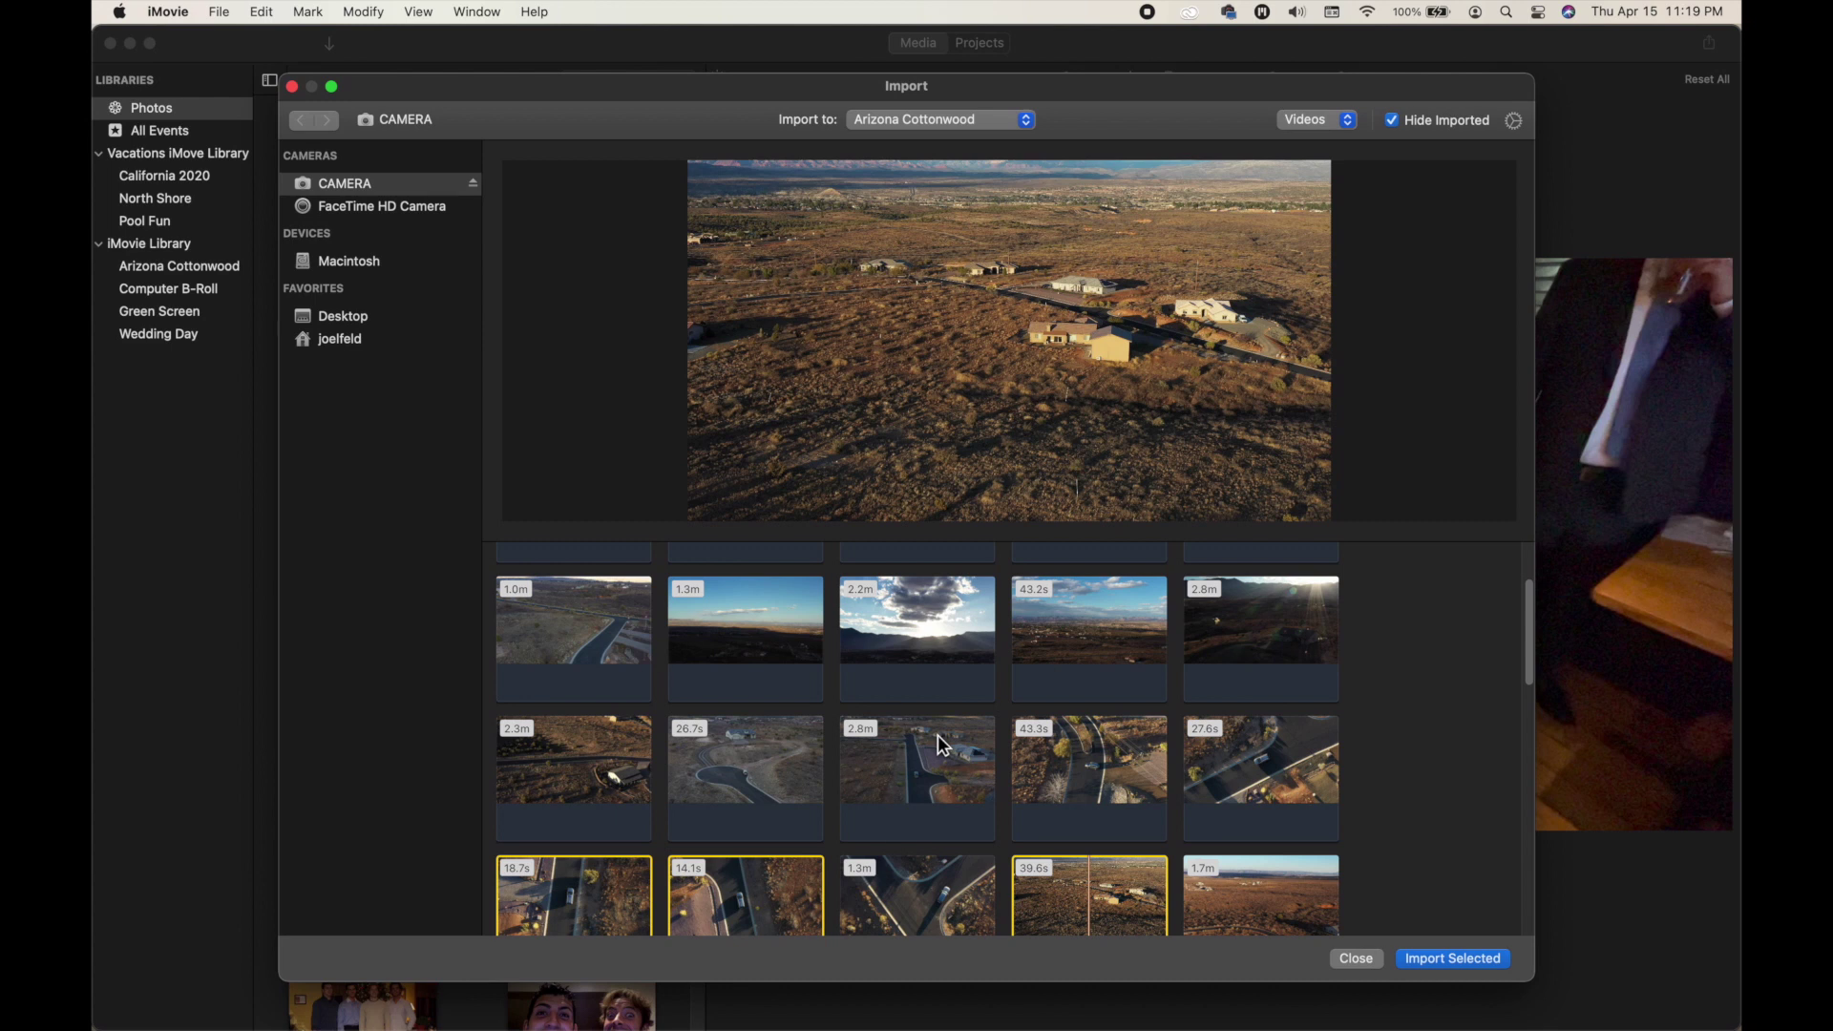
{"action": "left_click", "coordinate": [790, 782], "text": "super"}
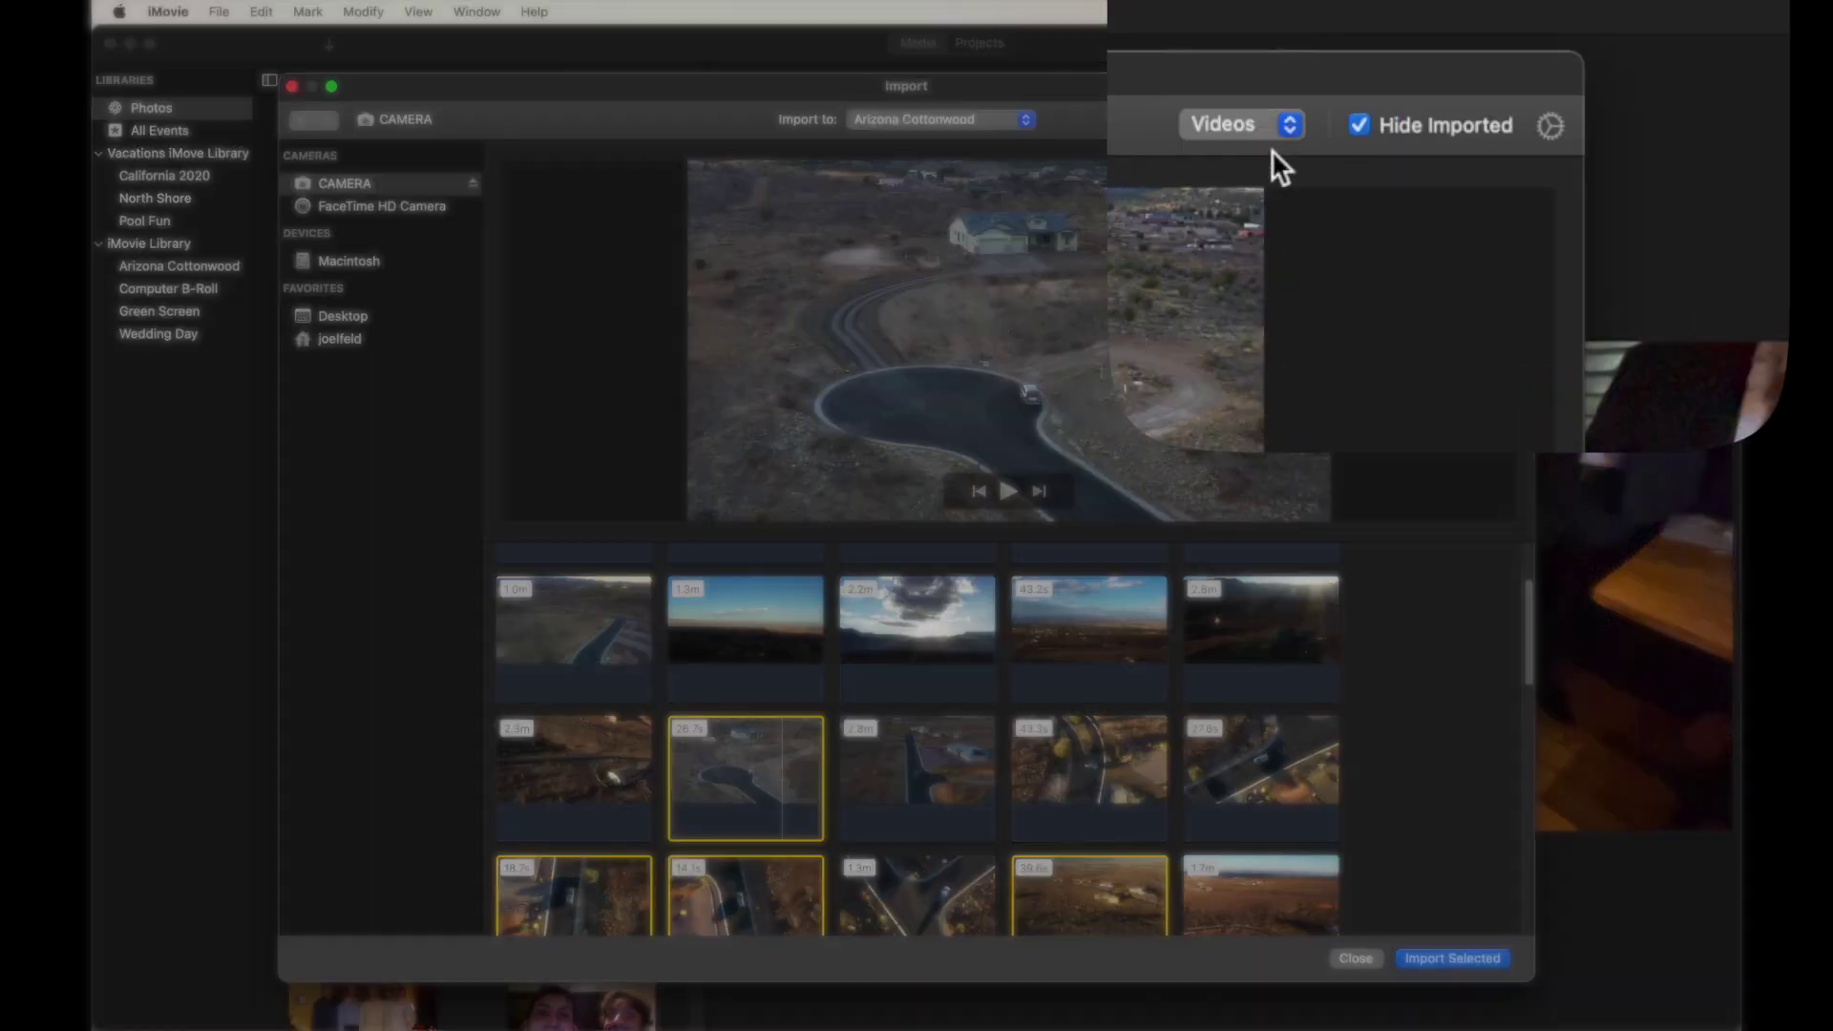
Check the media type filter choices and the clip size and waveform settings of the import window.
{"action": "left_click", "coordinate": [1290, 126]}
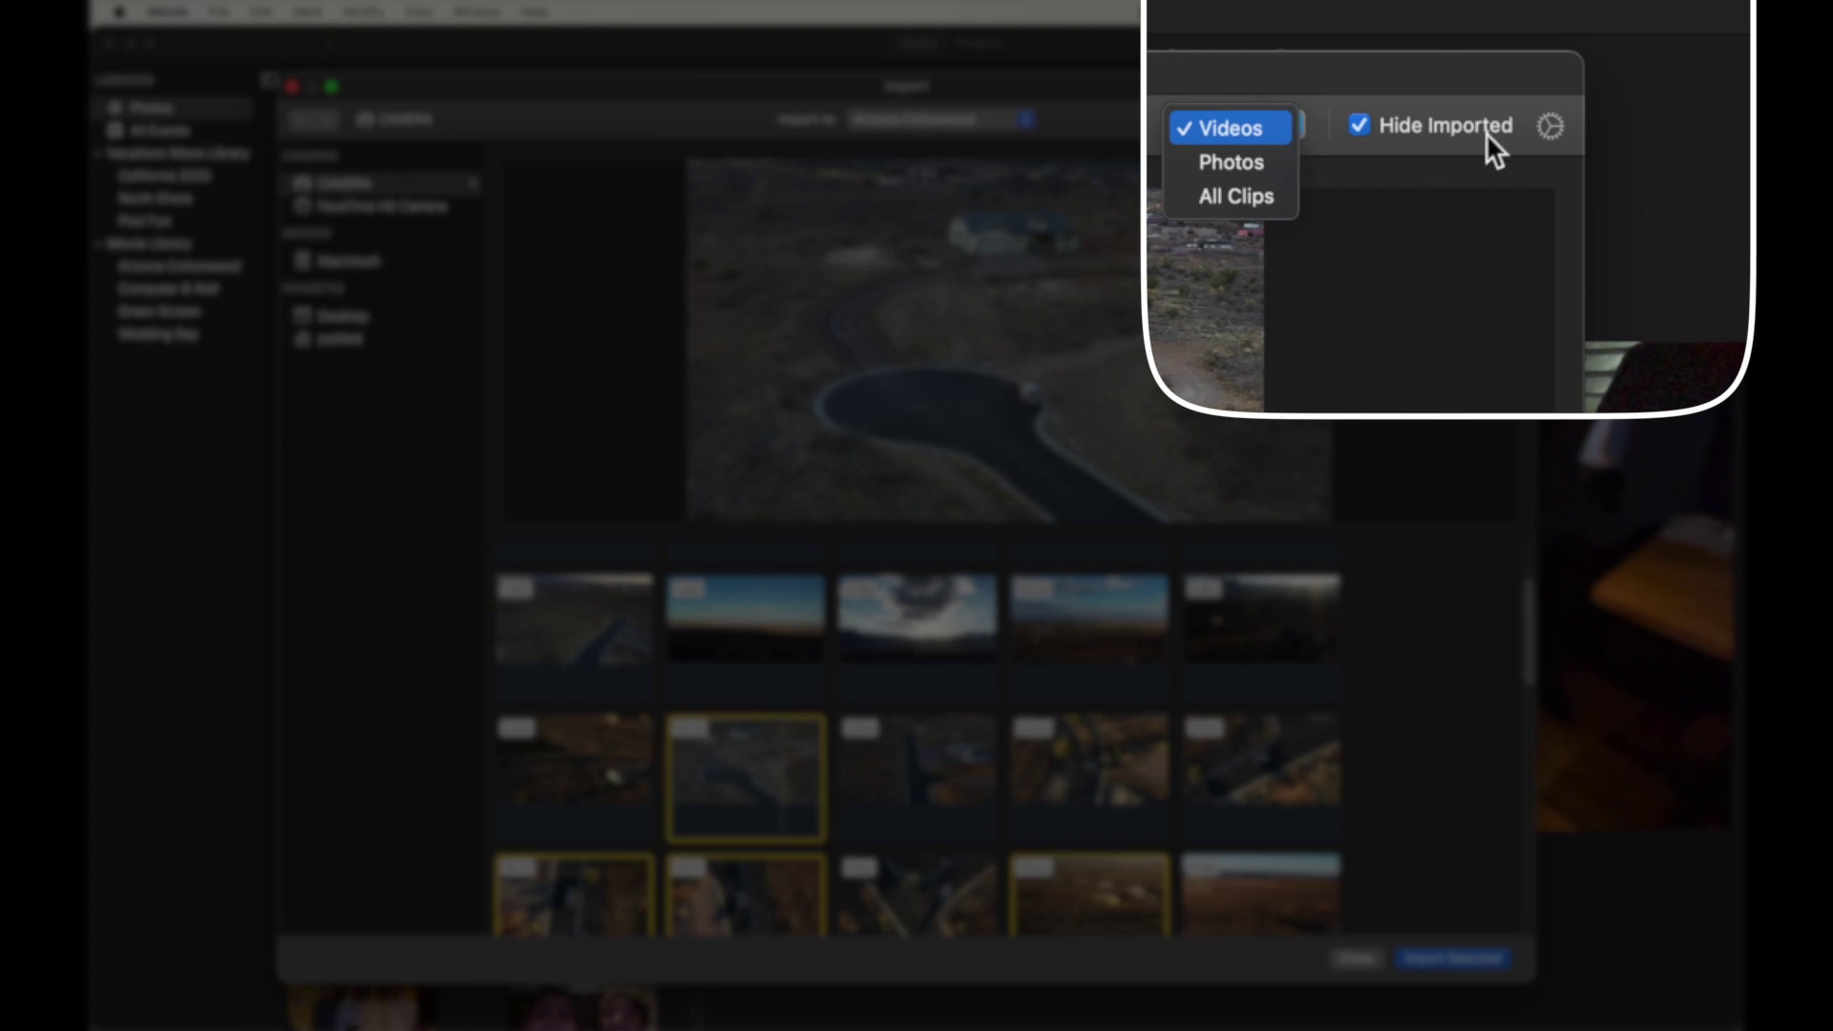
{"action": "left_click", "coordinate": [1487, 196]}
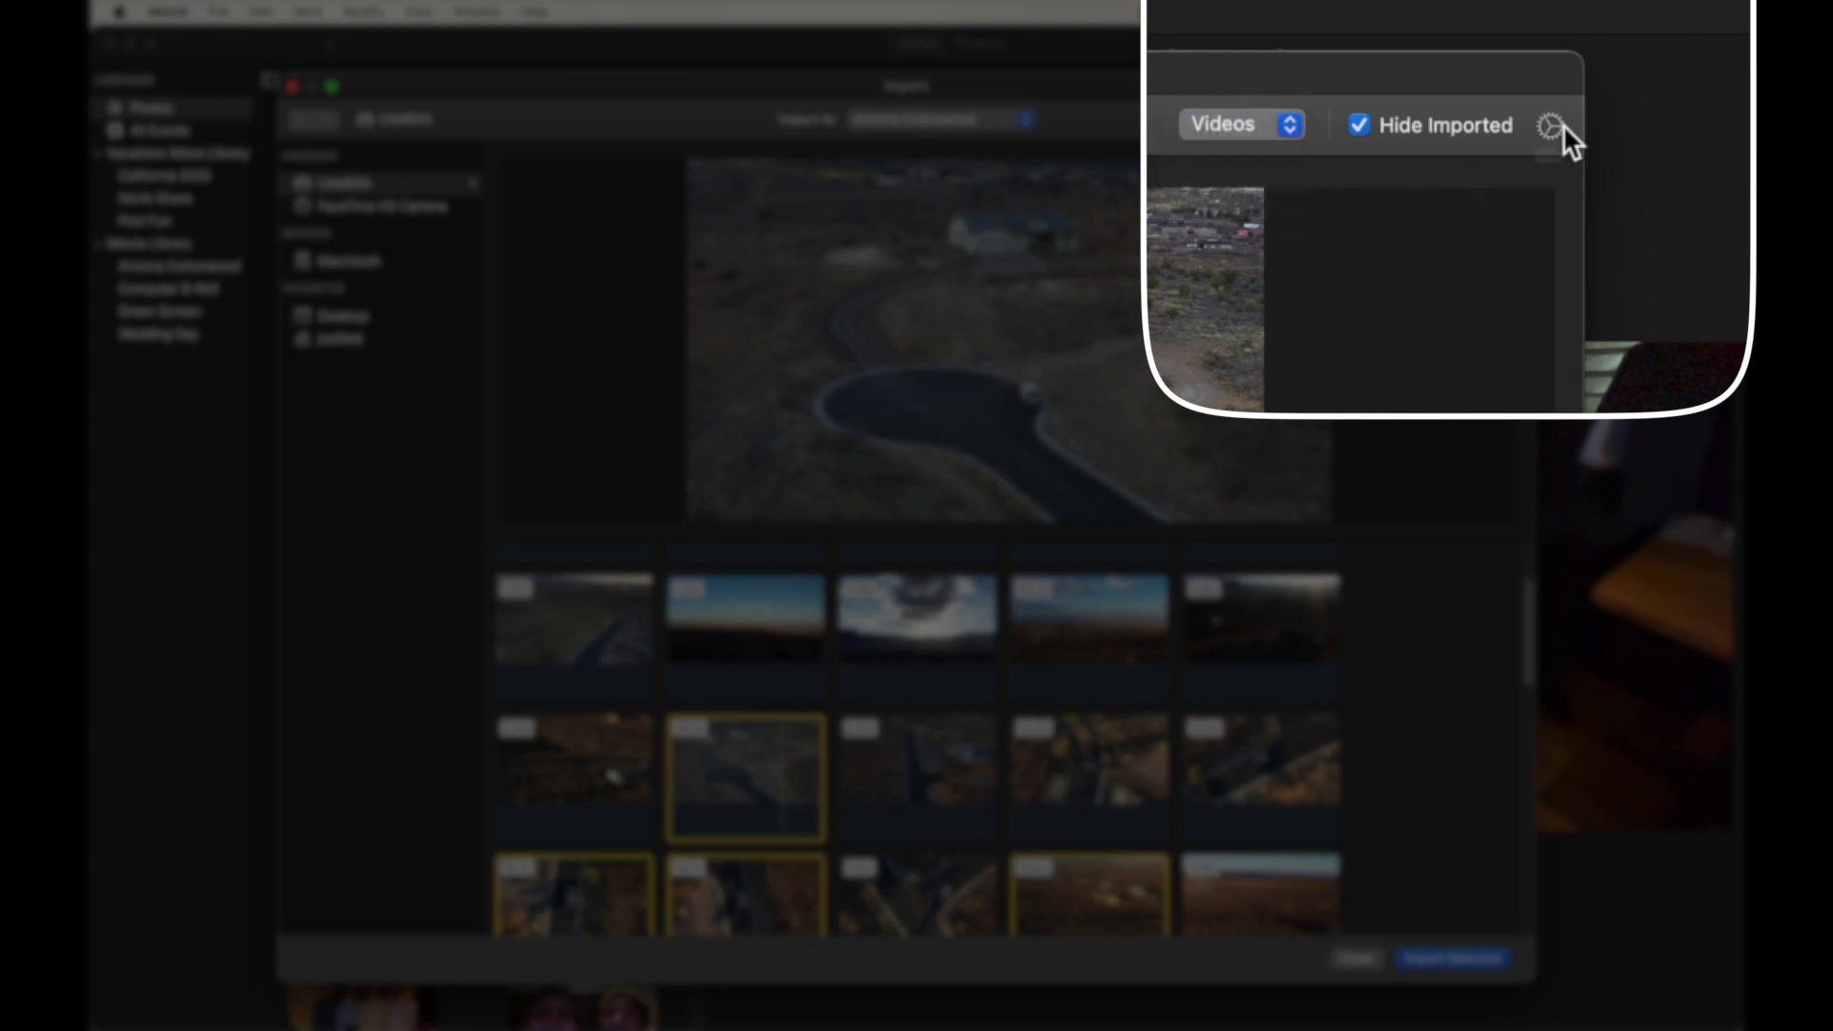
{"action": "left_click", "coordinate": [1556, 126]}
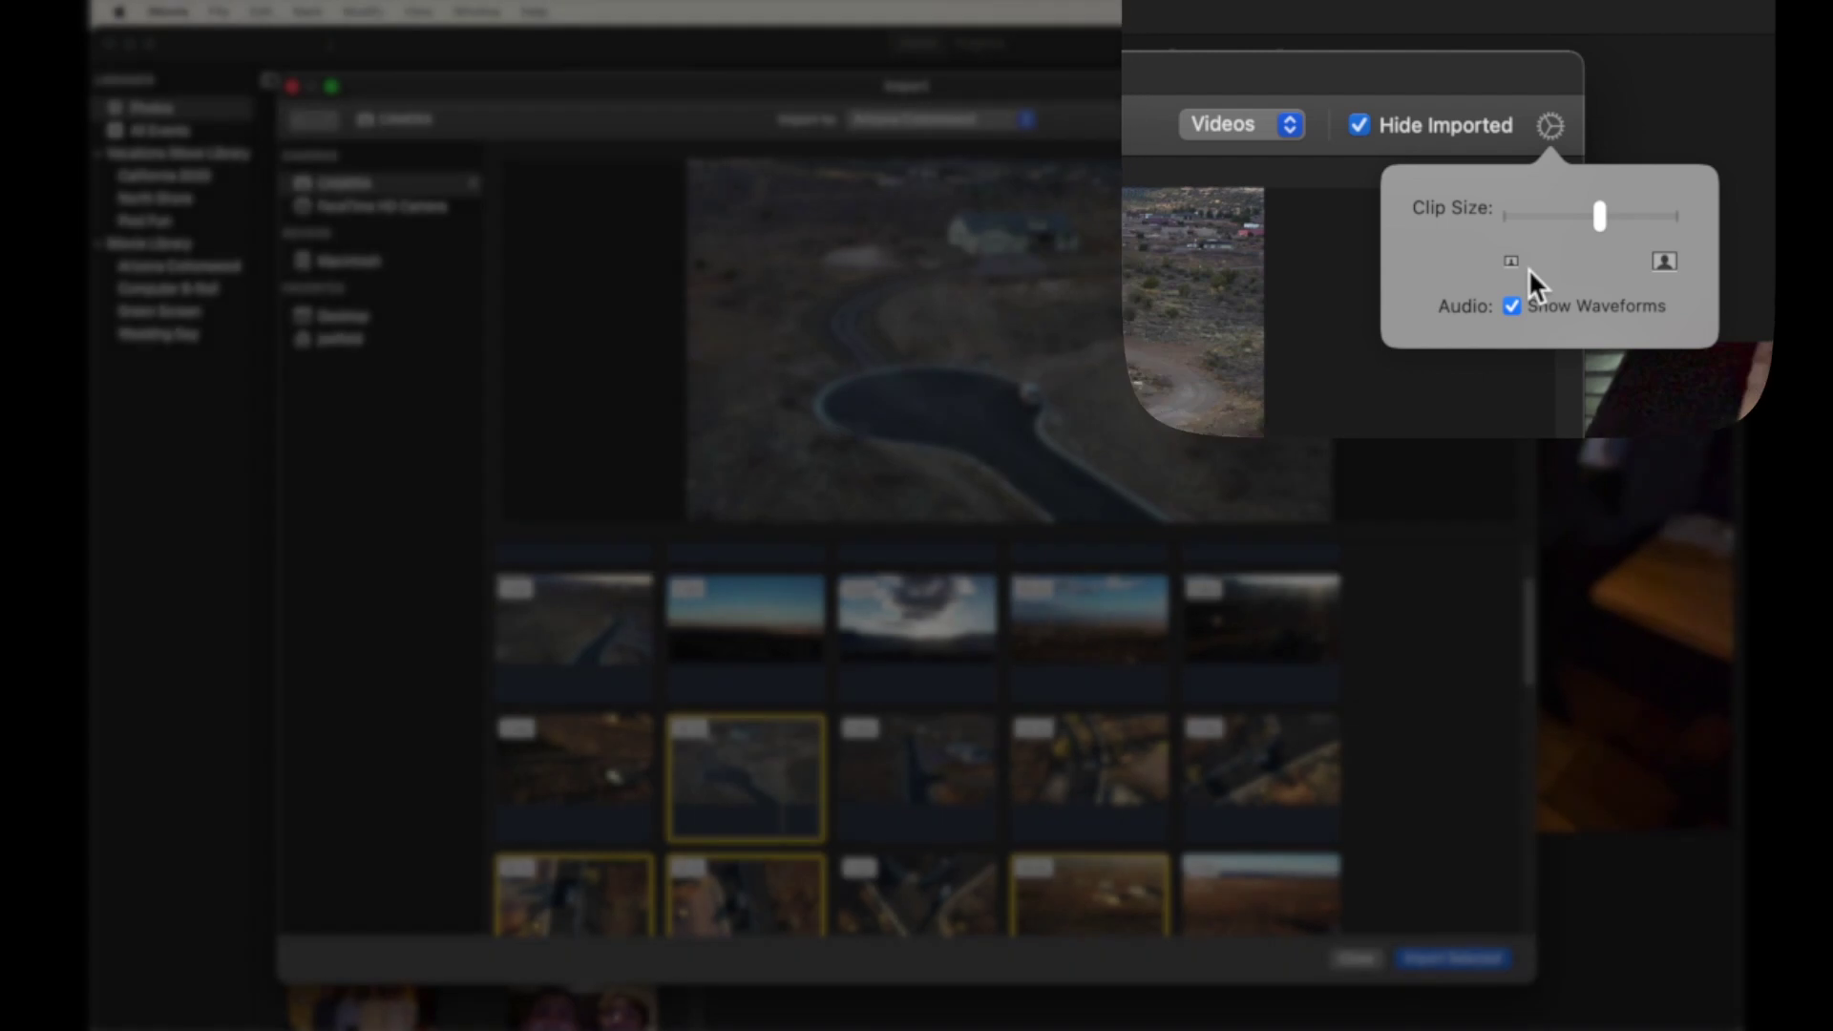
{"action": "left_click", "coordinate": [1513, 120]}
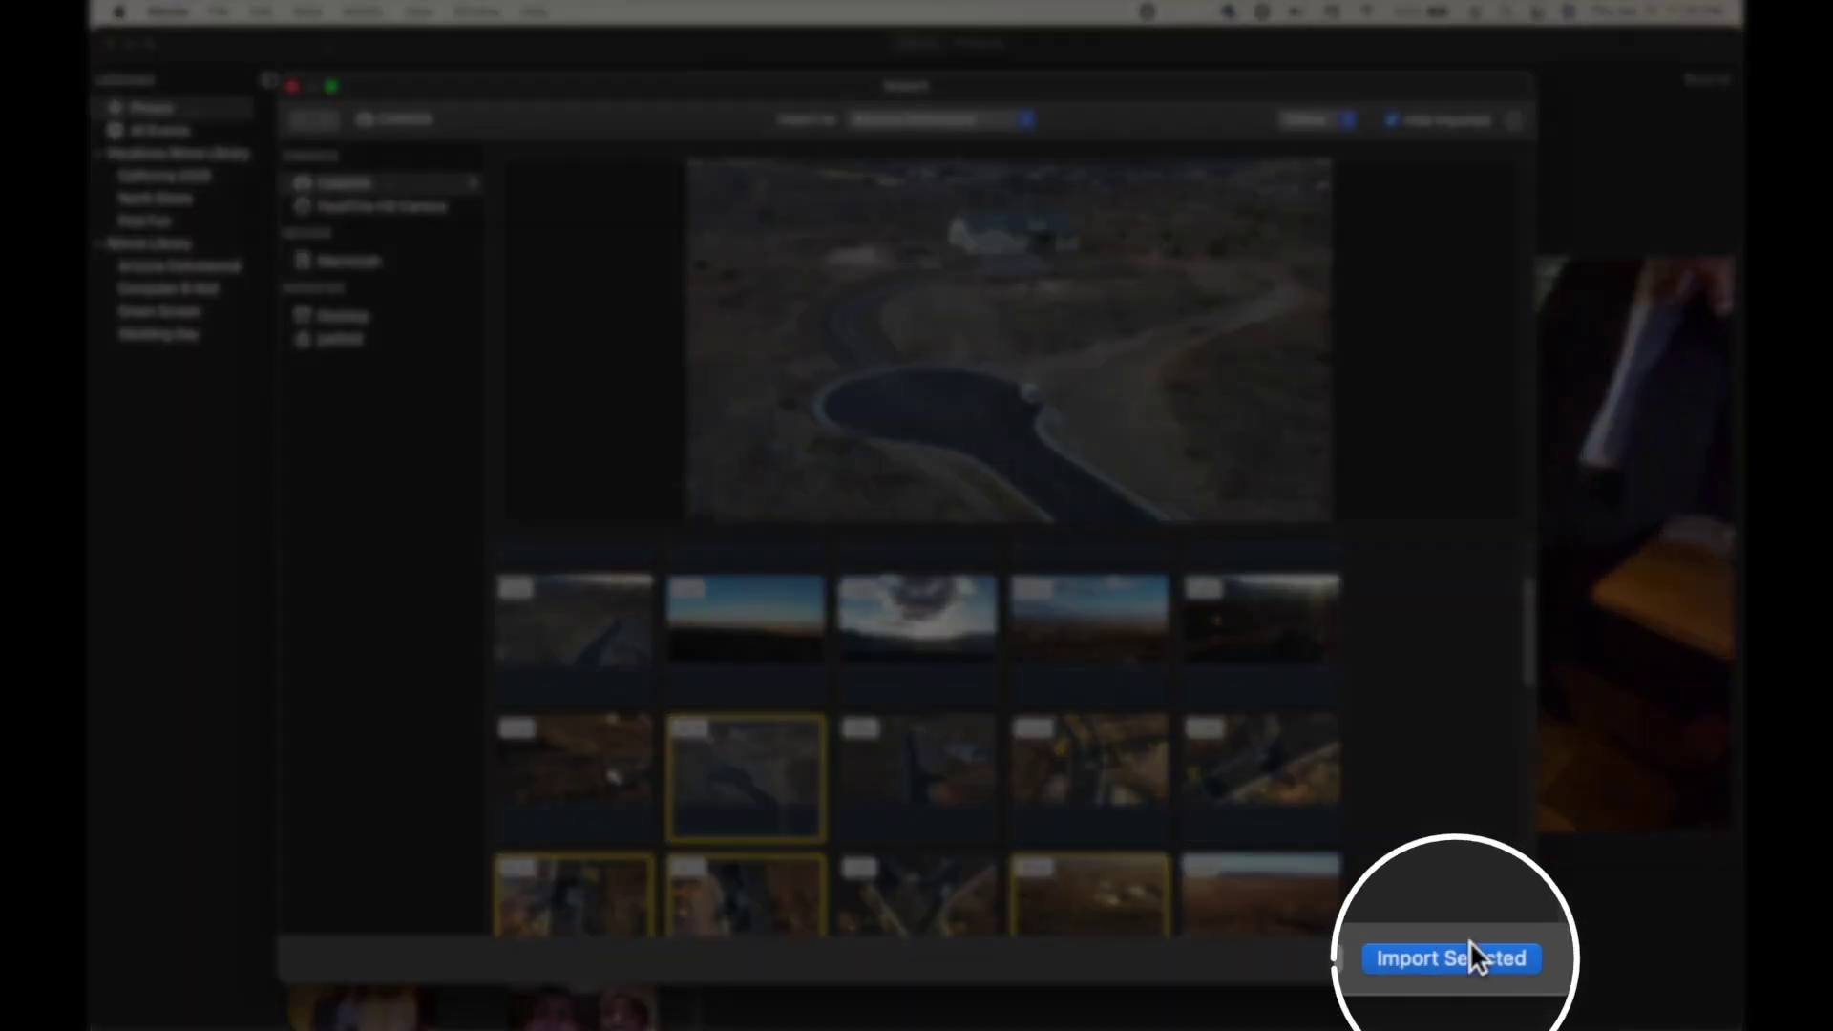
Import the selected clips into the Arizona Cottonwood event, check the import progress, and dismiss the completion notification.
{"action": "left_click", "coordinate": [1479, 956]}
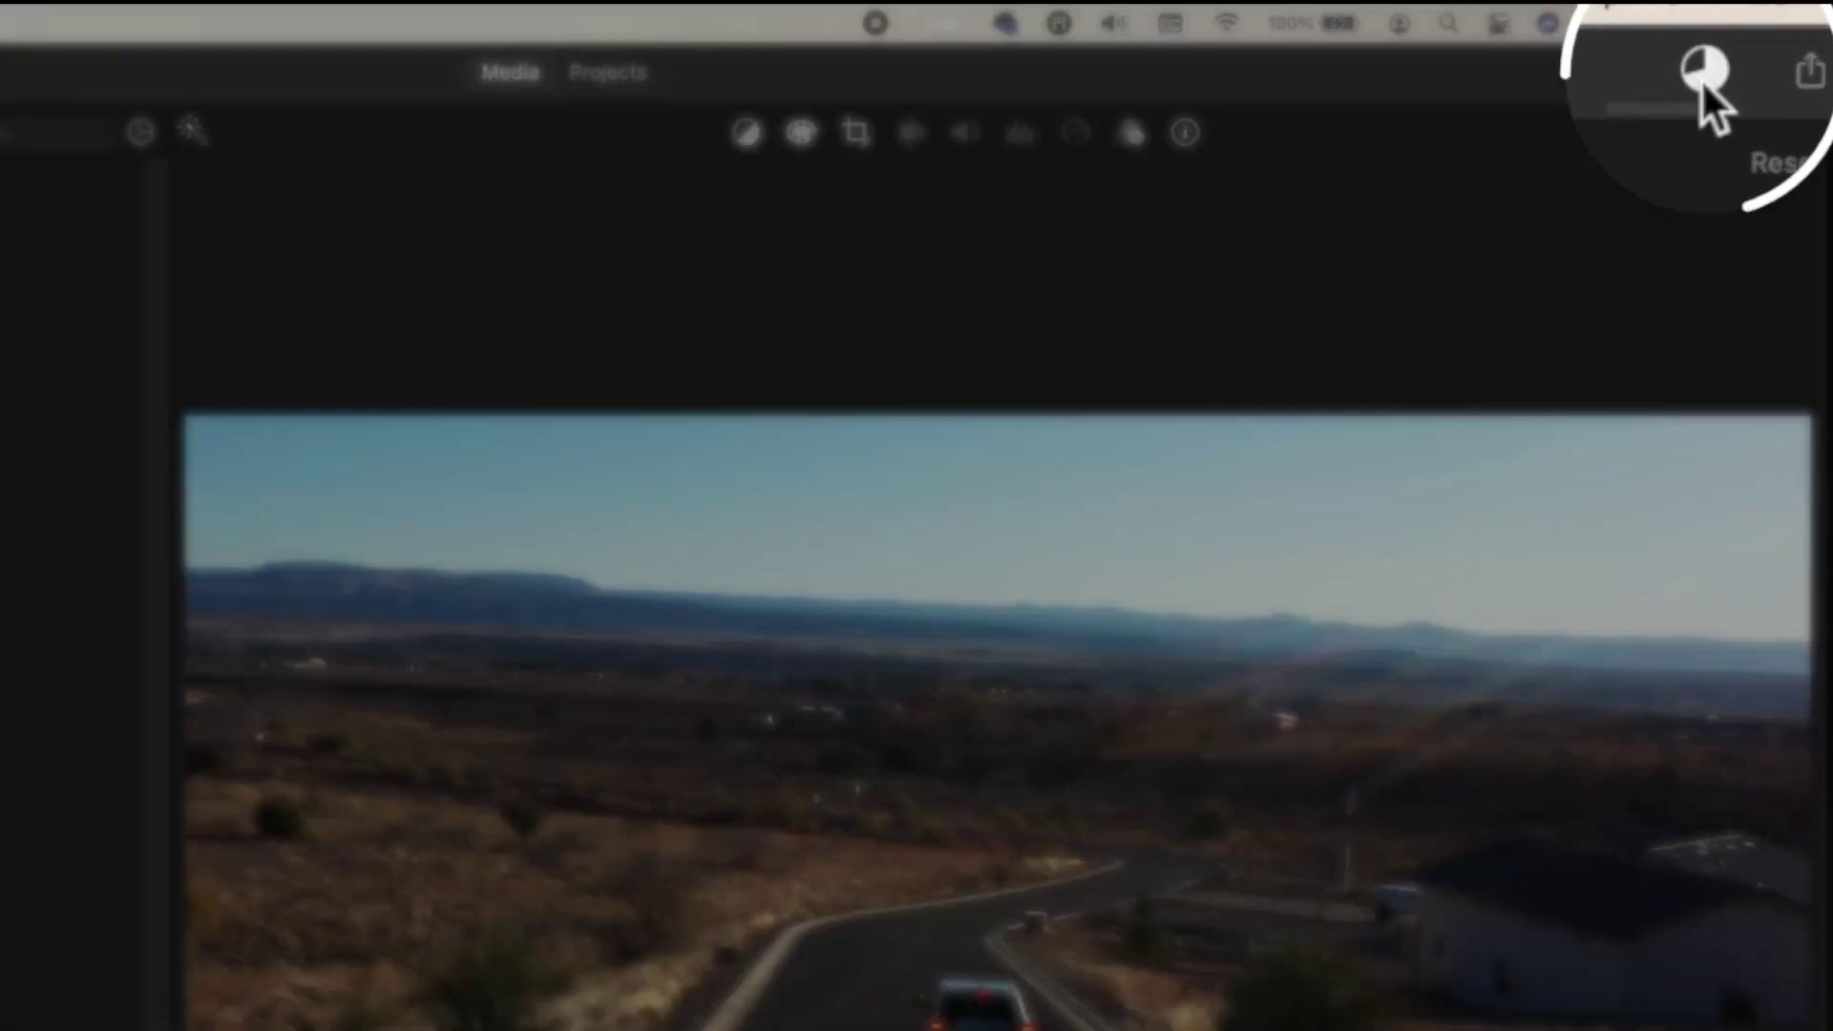
{"action": "left_click", "coordinate": [1687, 60]}
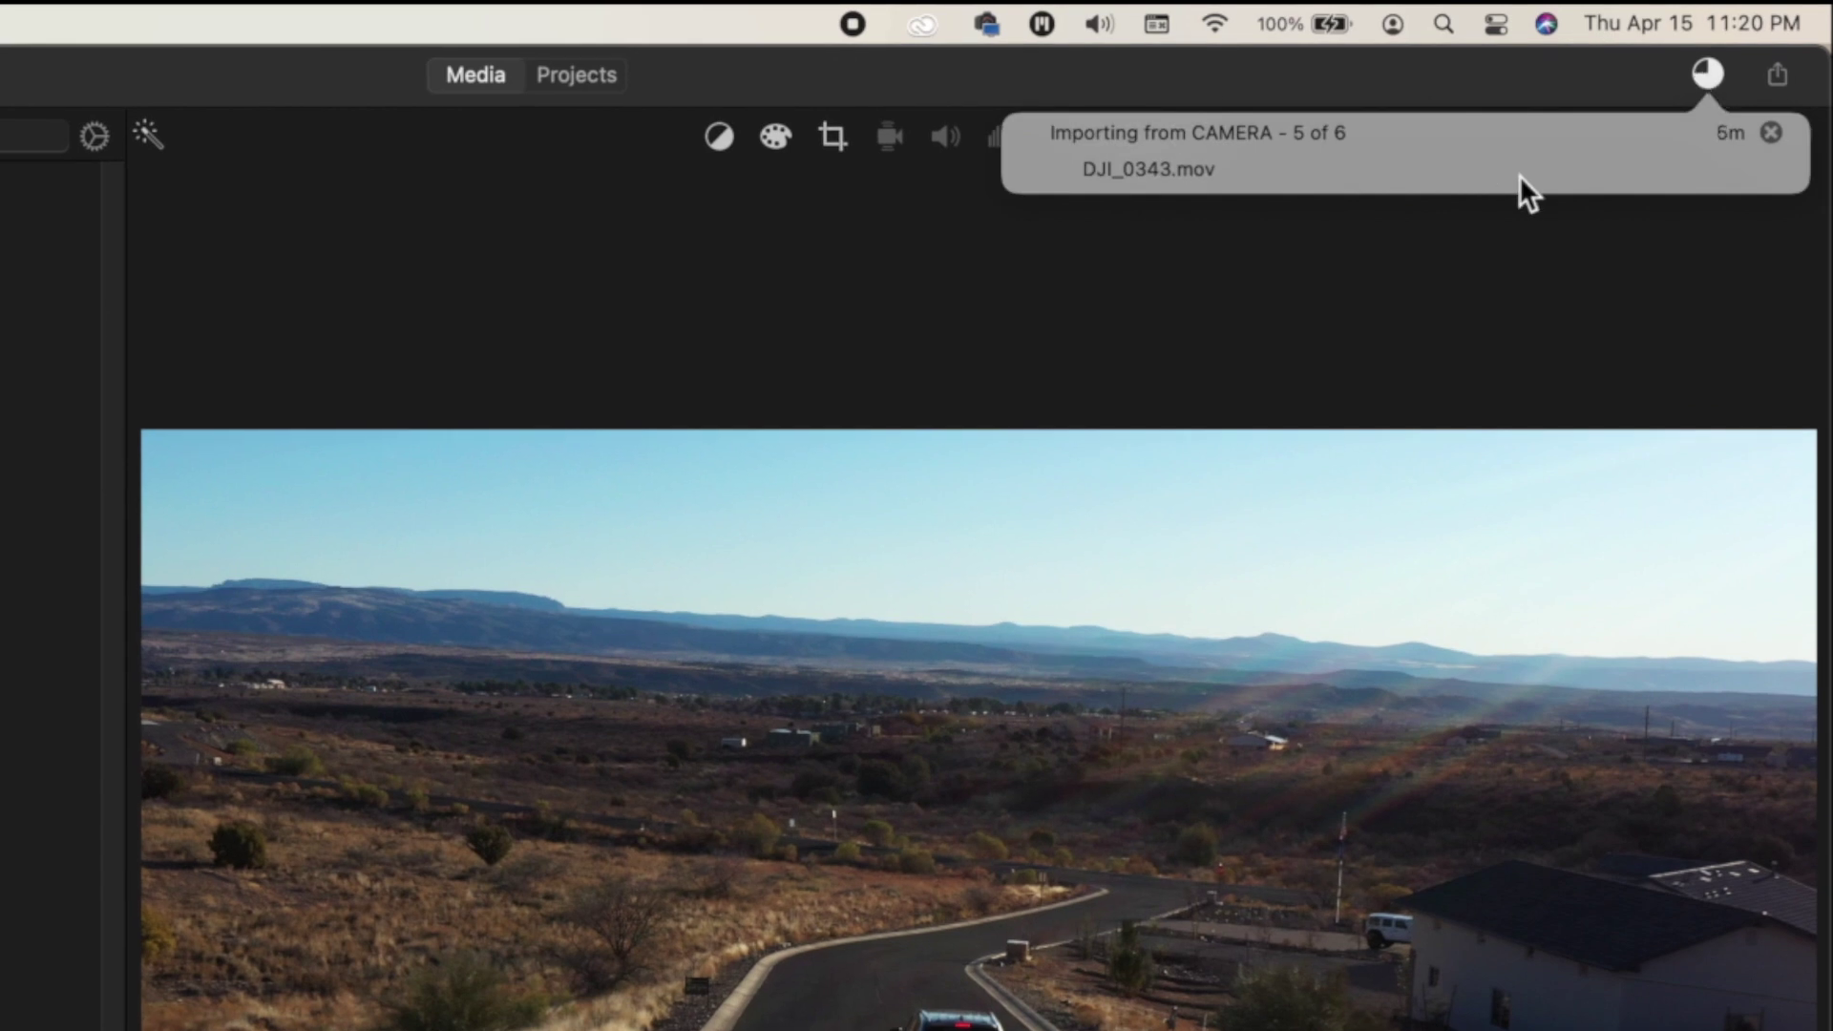
{"action": "left_click", "coordinate": [1672, 73]}
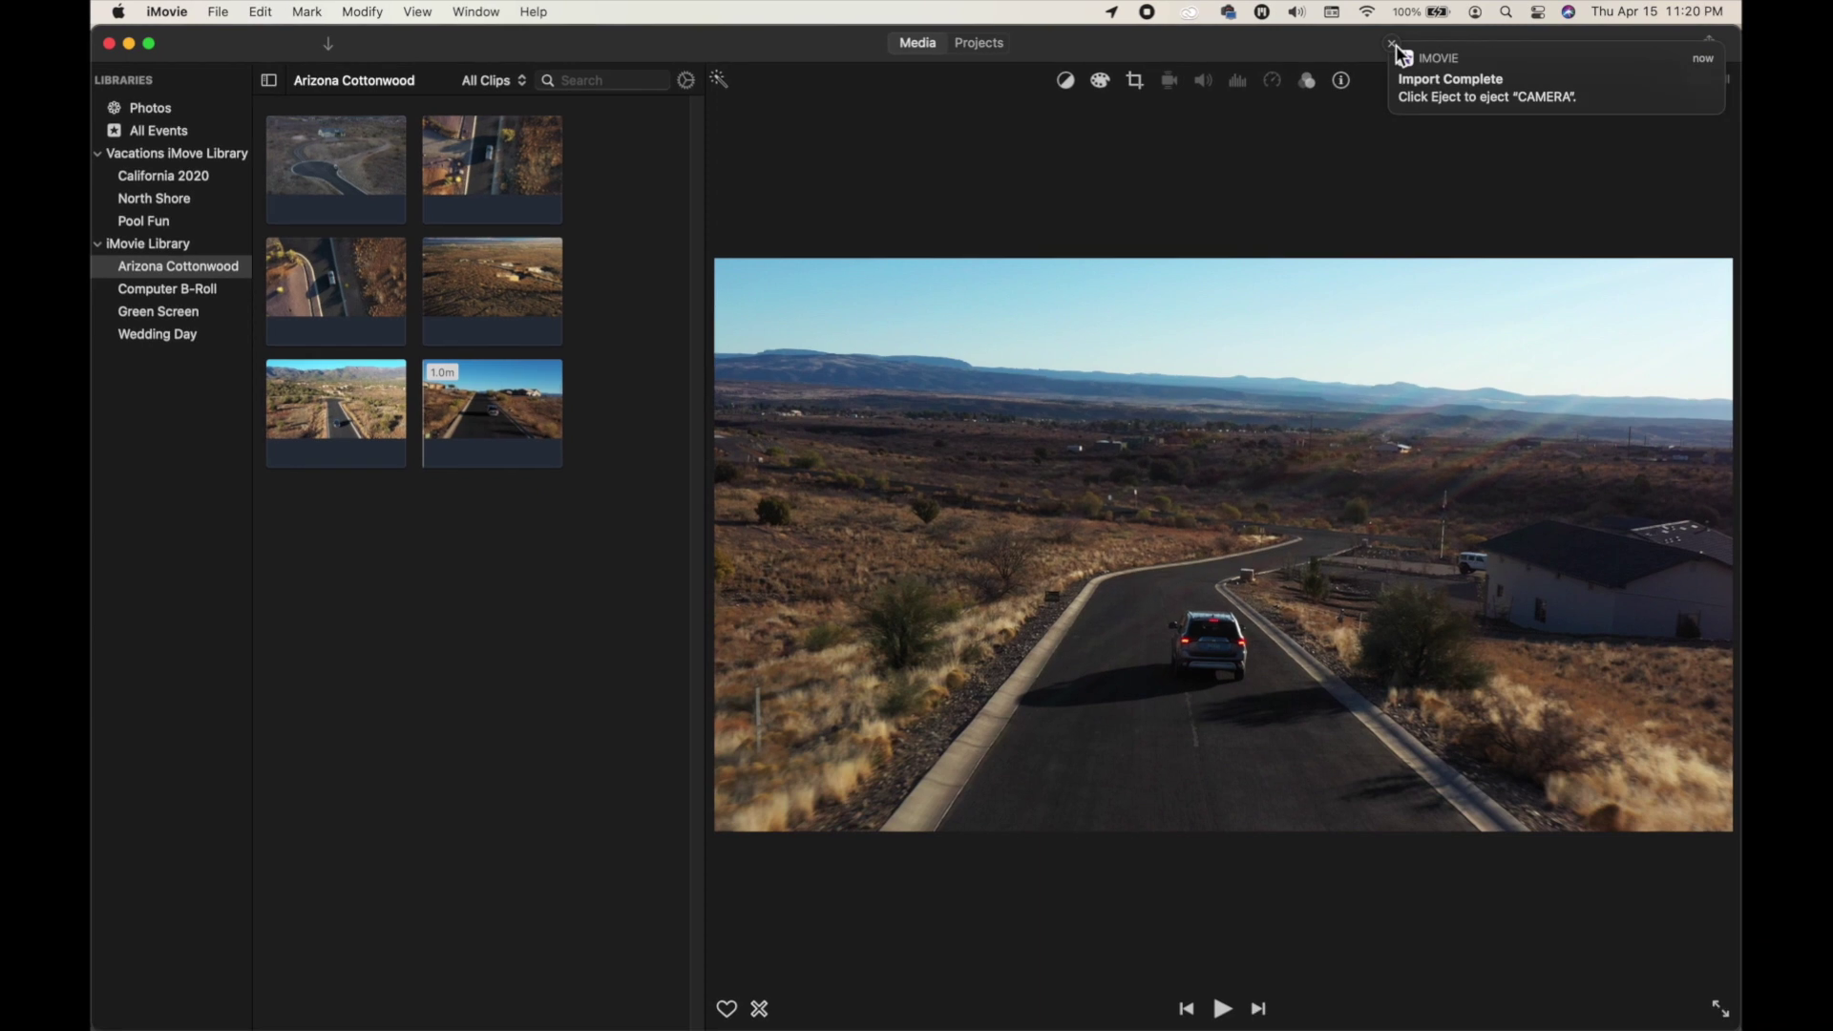
{"action": "left_click", "coordinate": [1394, 45]}
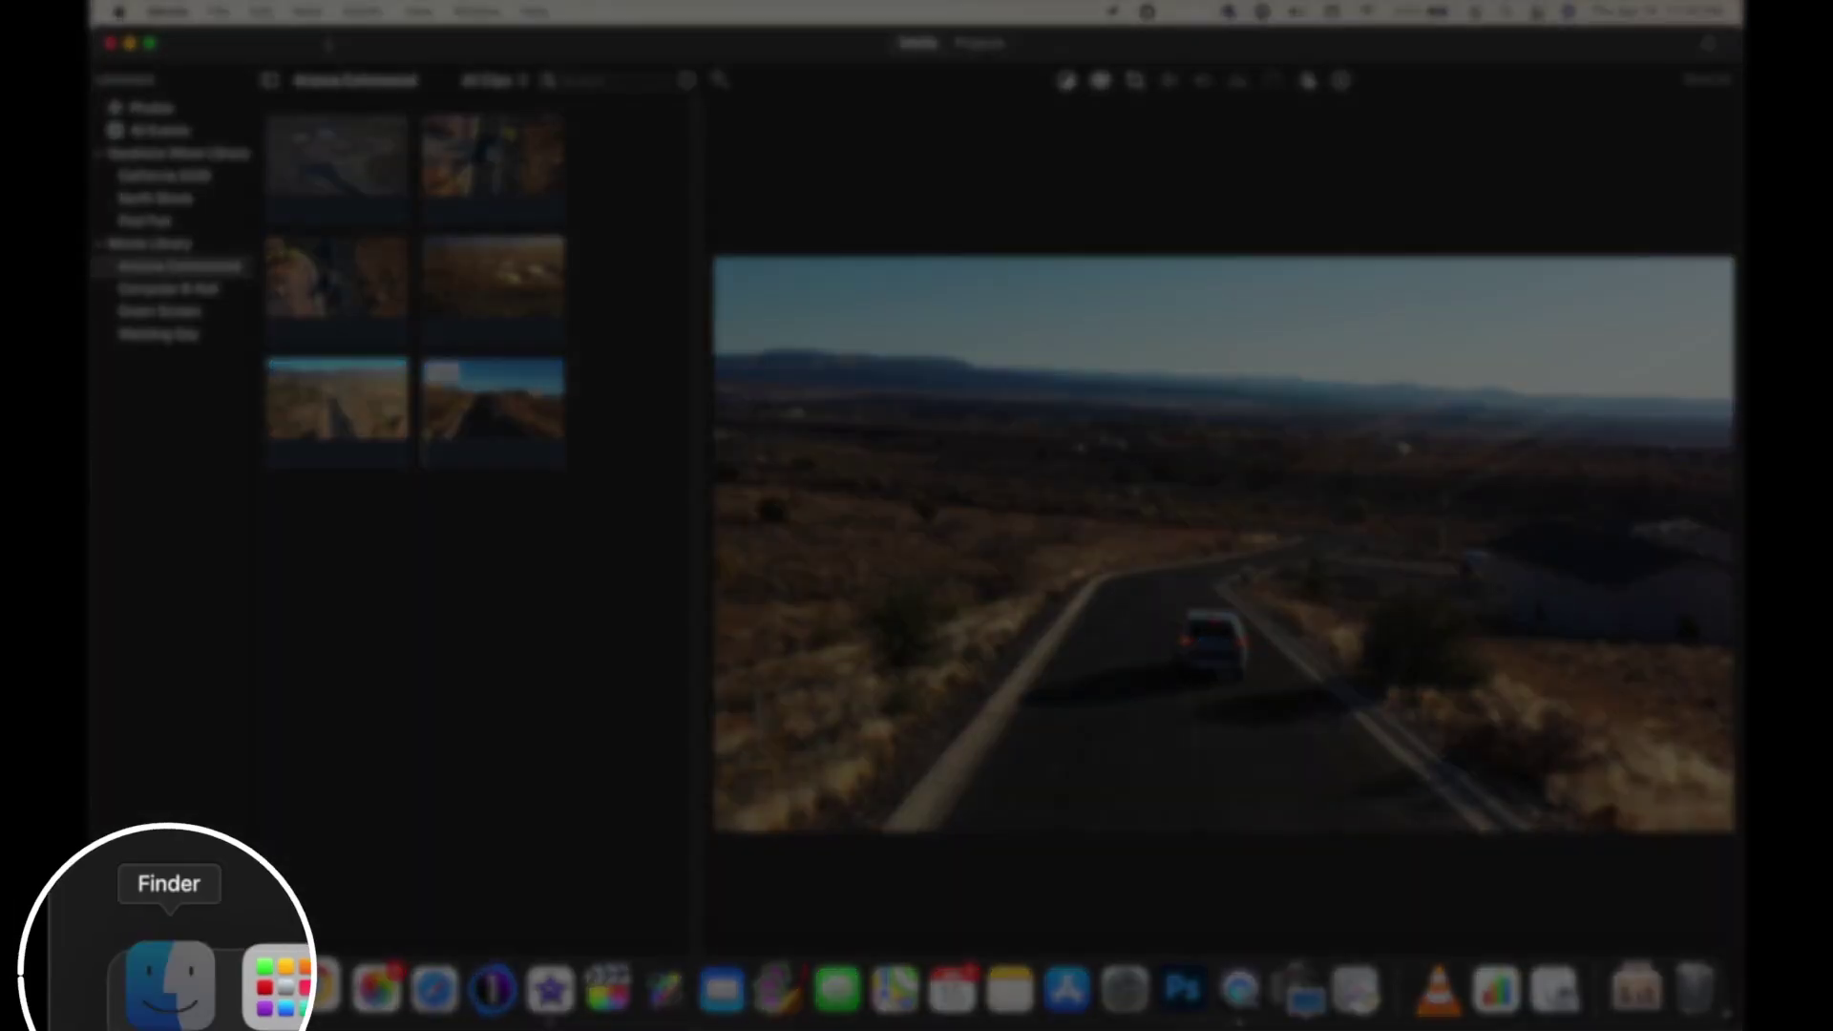
Switch to Finder and eject the CAMERA card.
{"action": "left_click", "coordinate": [163, 997]}
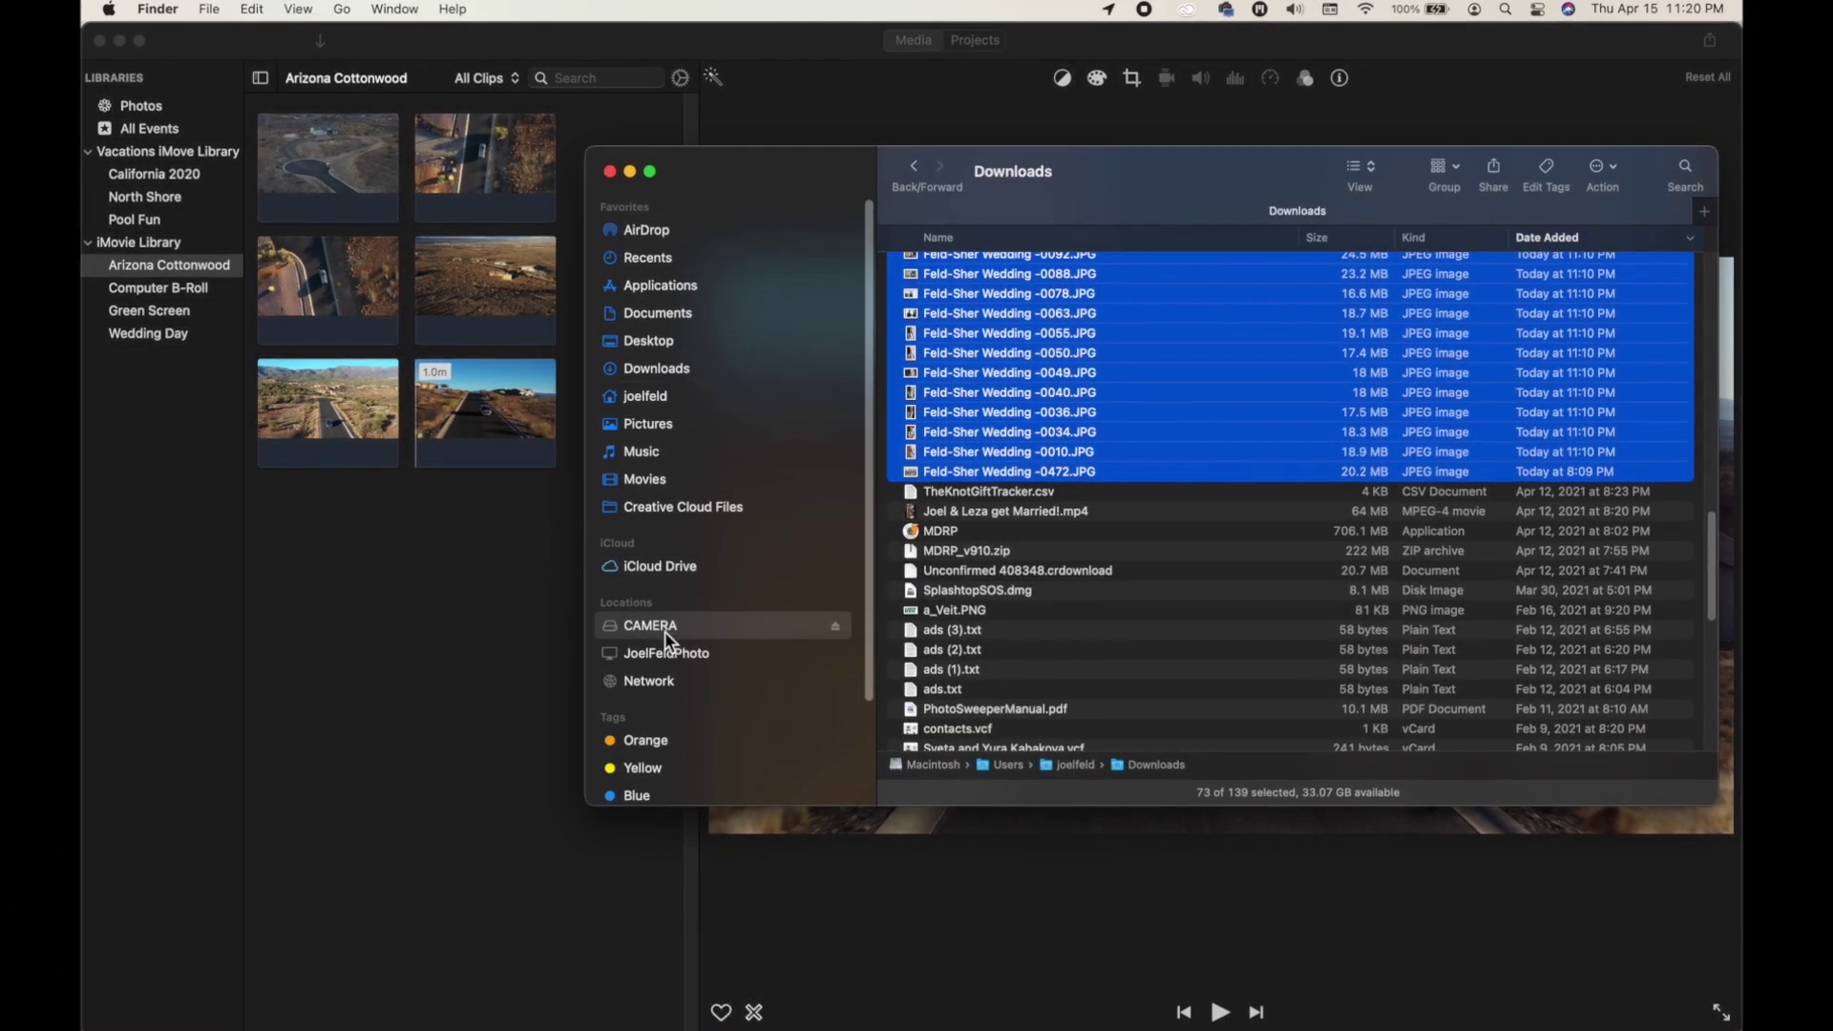
{"action": "left_click", "coordinate": [664, 630]}
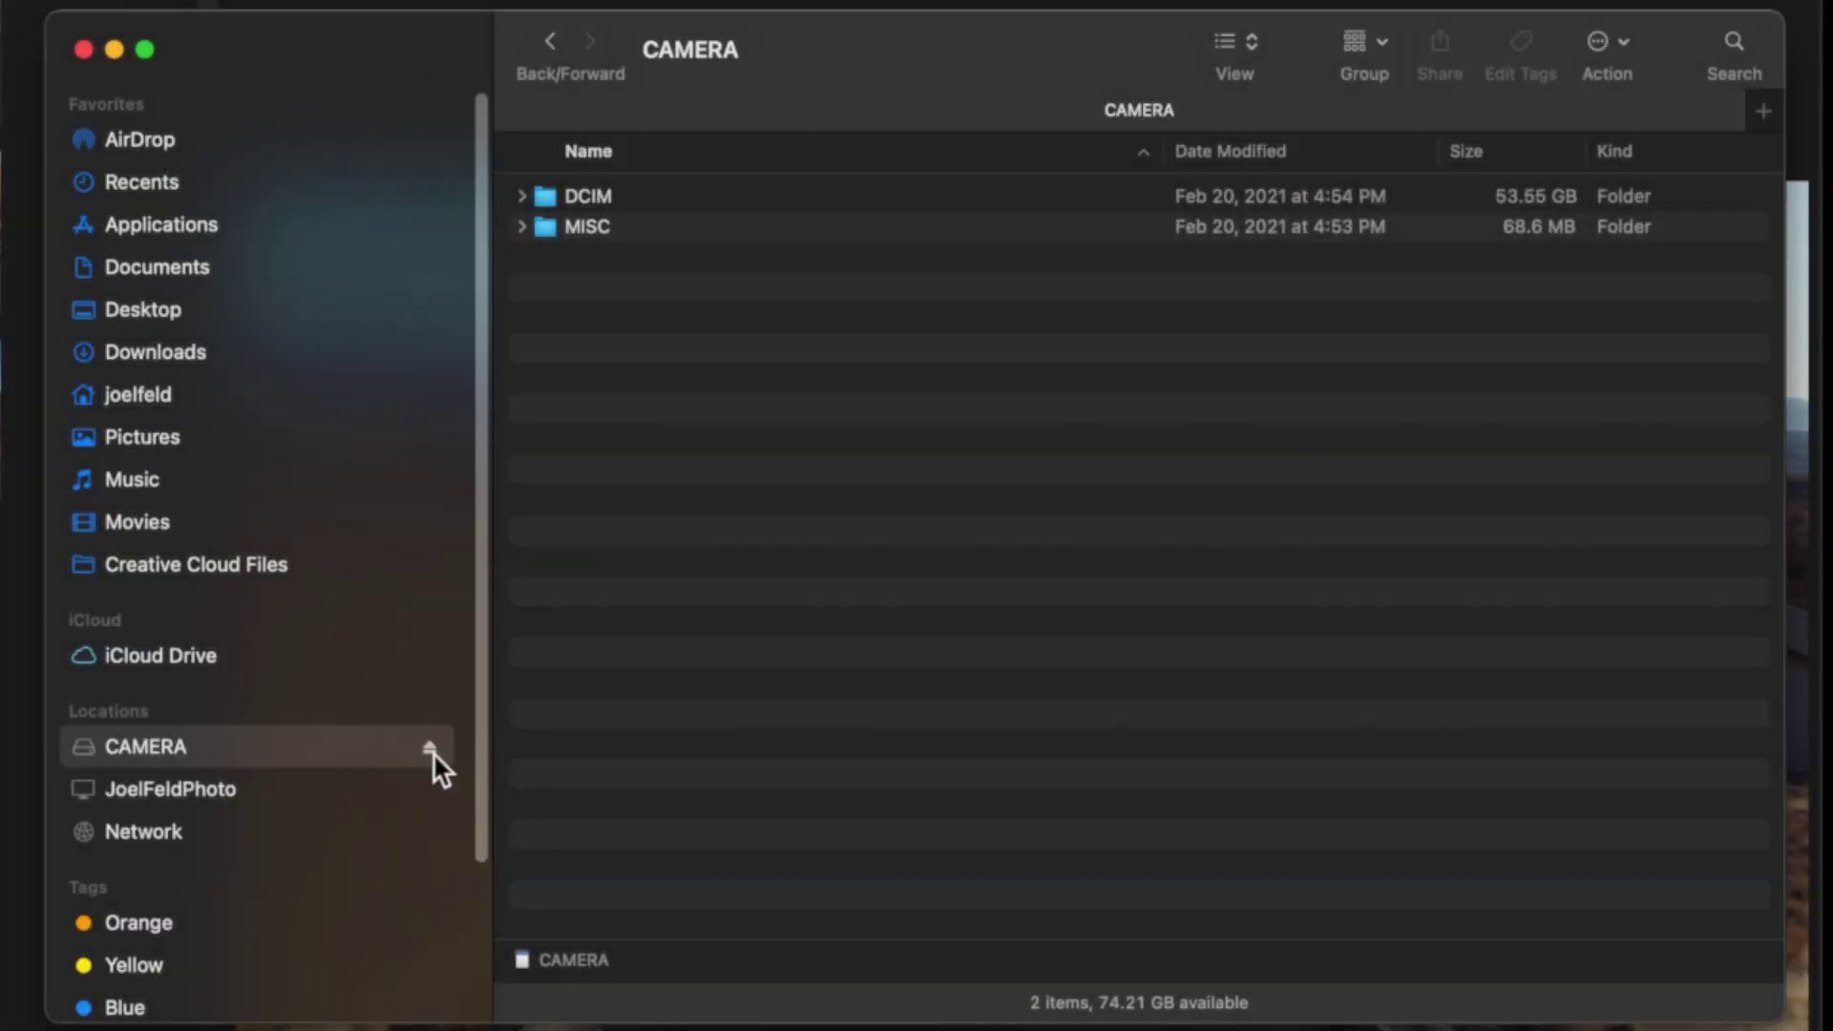
{"action": "left_click", "coordinate": [432, 749]}
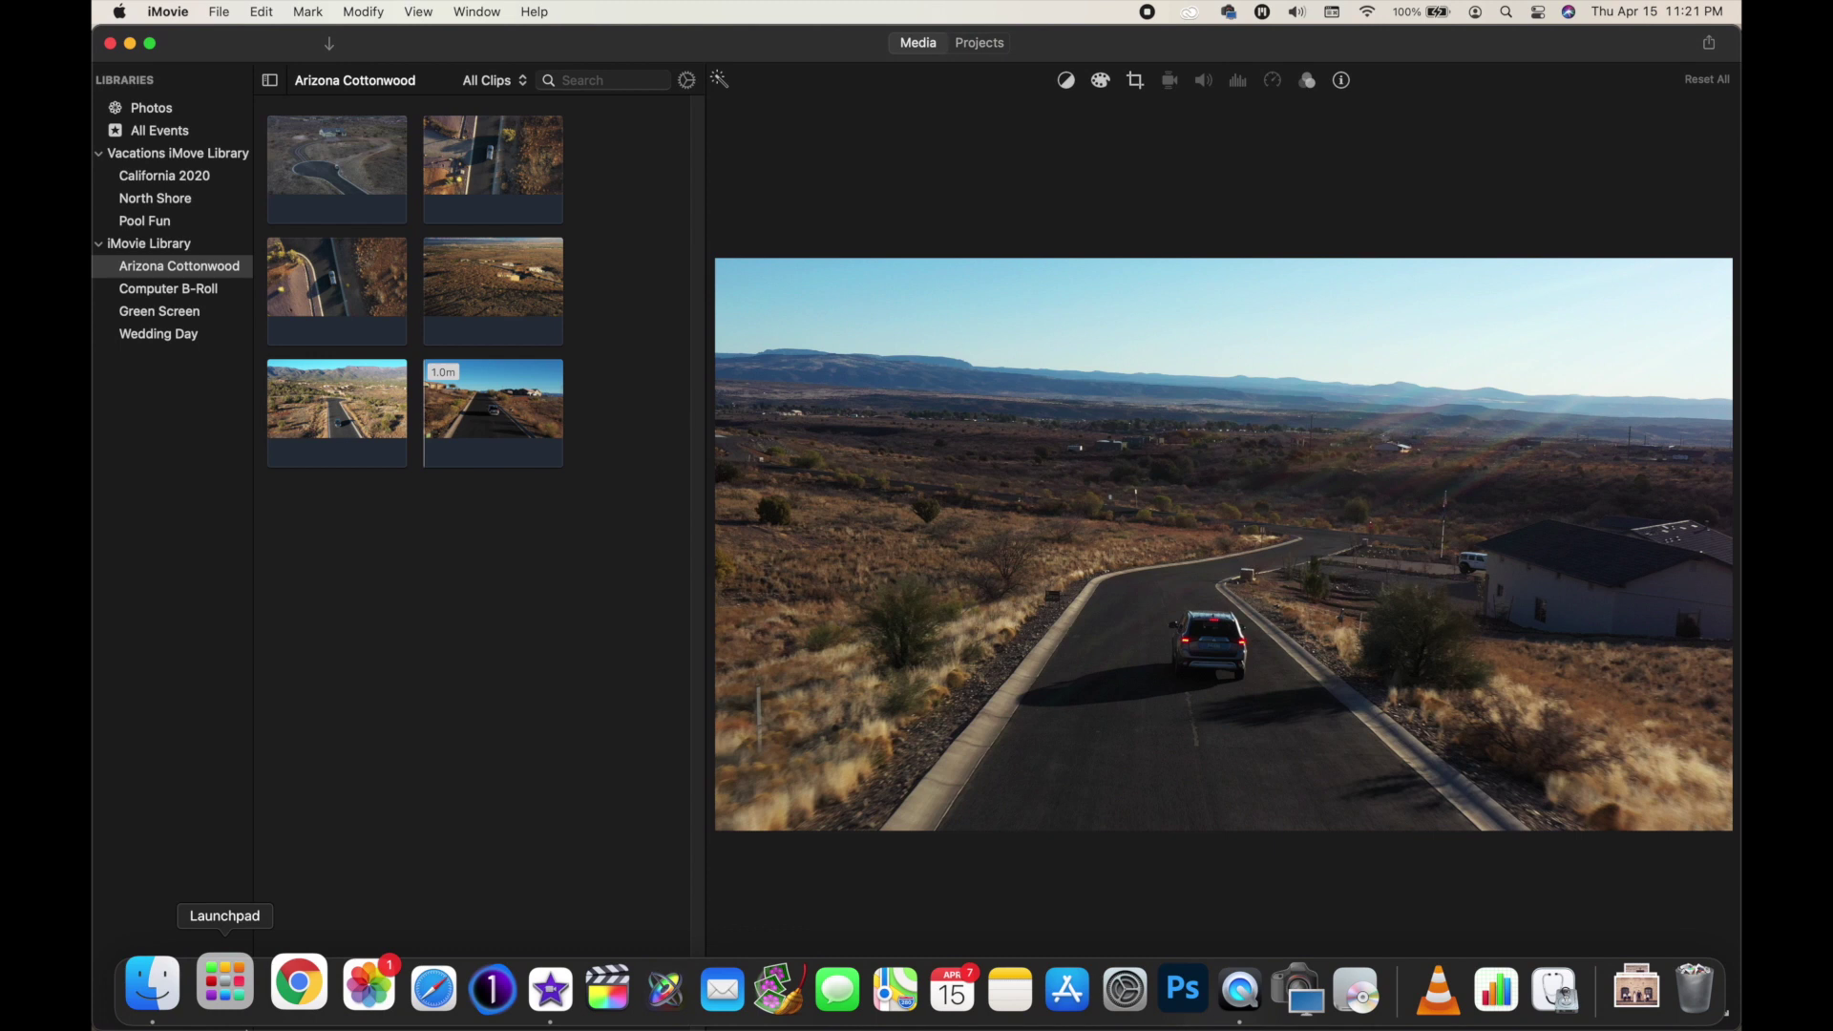
Switch to Finder, move the Swimming Pool Videos folder aside on the desktop and put it back in place.
{"action": "left_click", "coordinate": [189, 1010]}
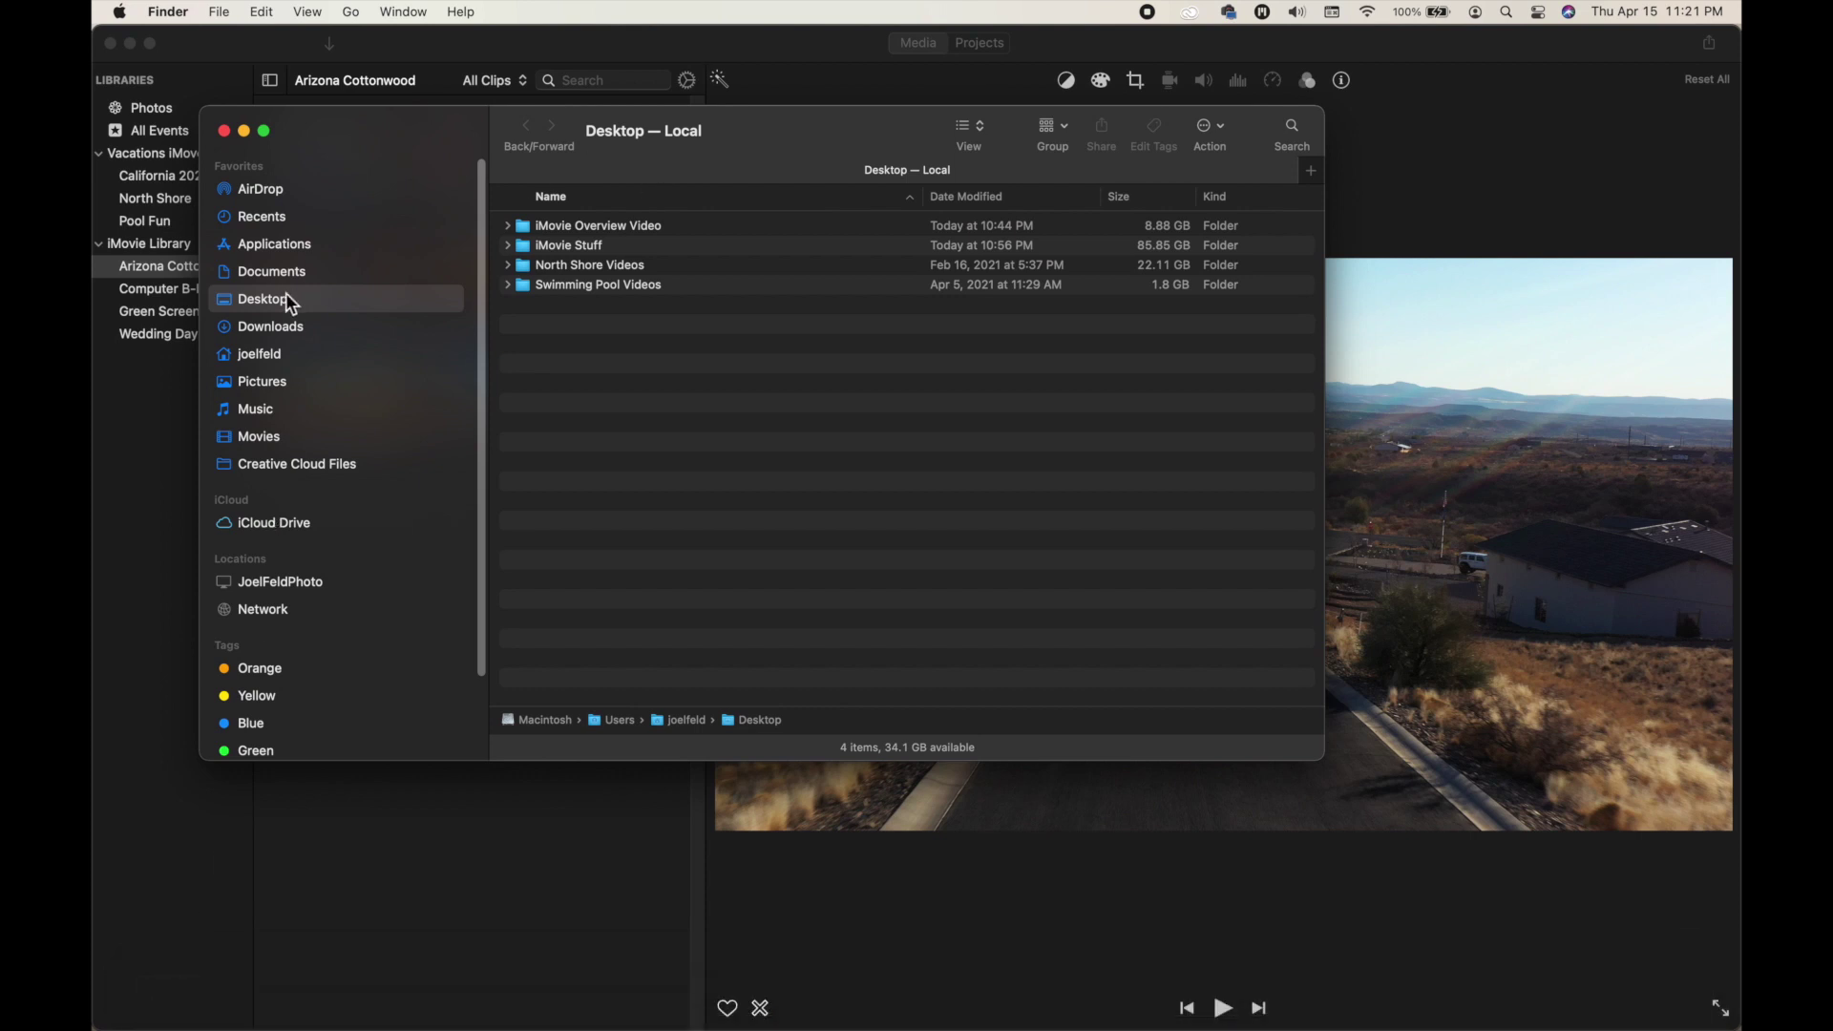
{"action": "key", "text": "ctrl+Right"}
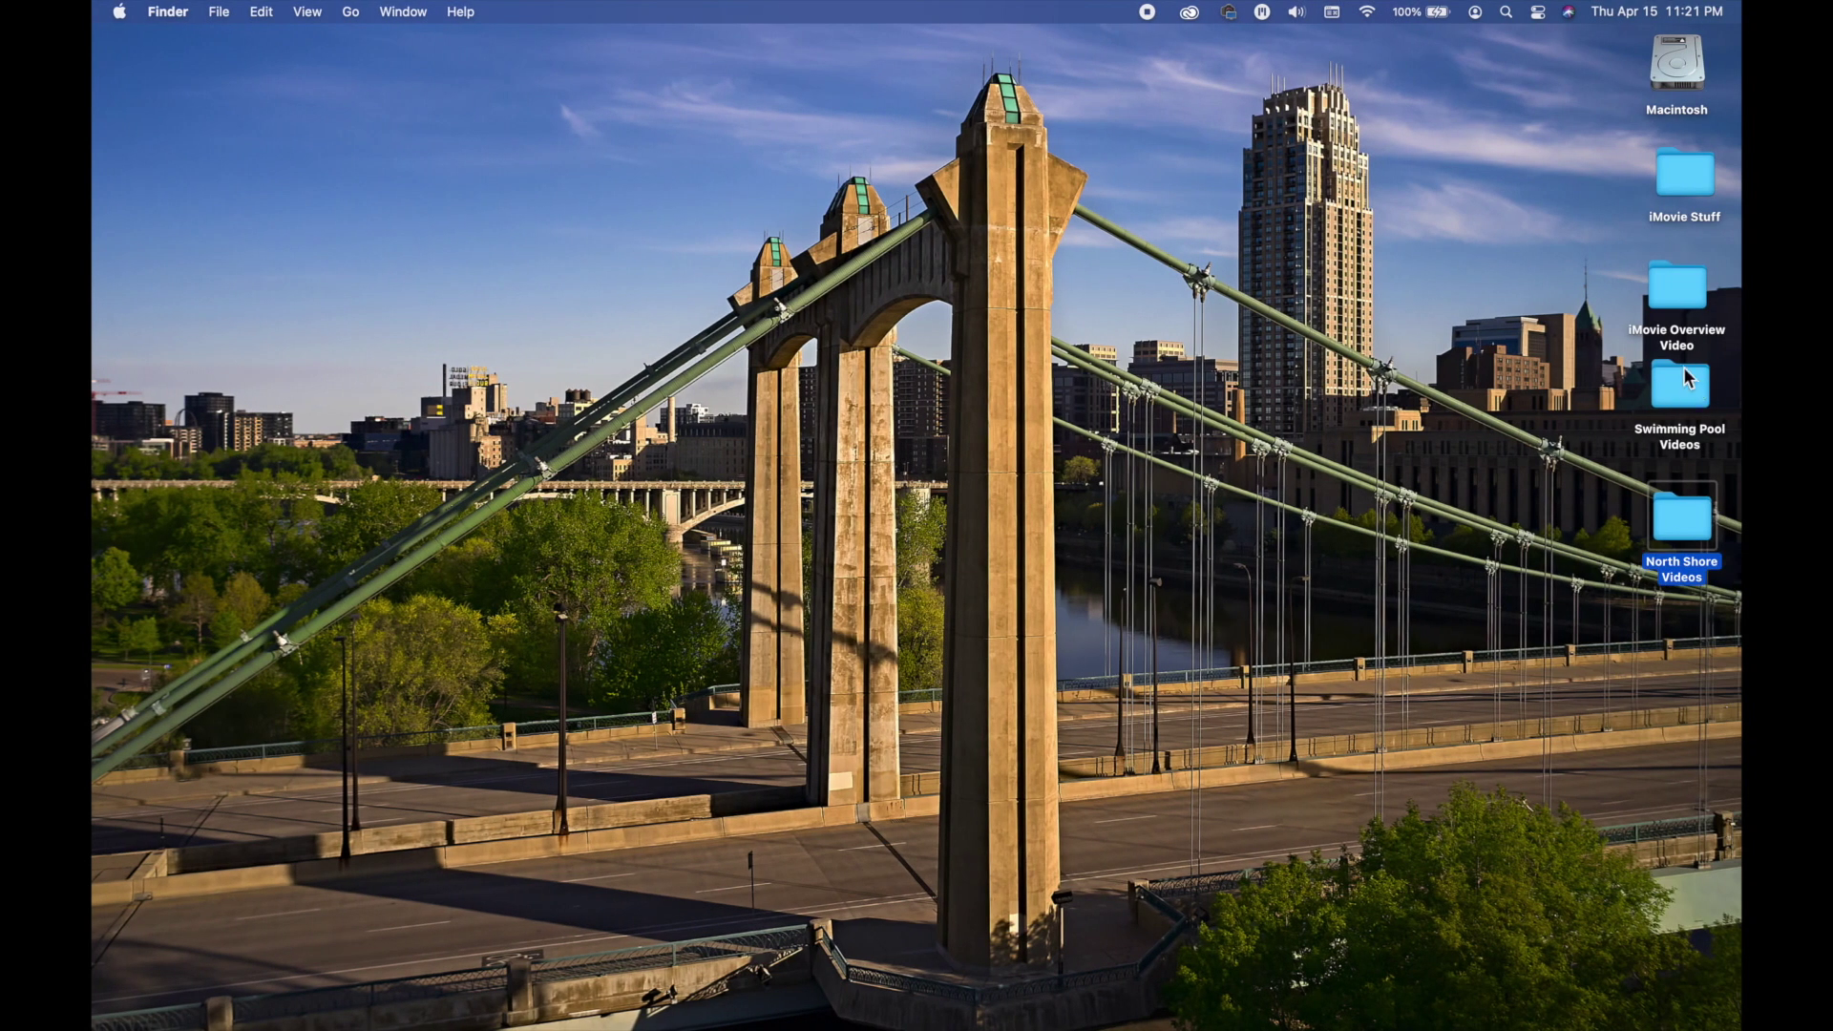
{"action": "left_click", "coordinate": [1699, 382]}
{"action": "left_click_drag", "start_coordinate": [1694, 394], "coordinate": [1551, 387]}
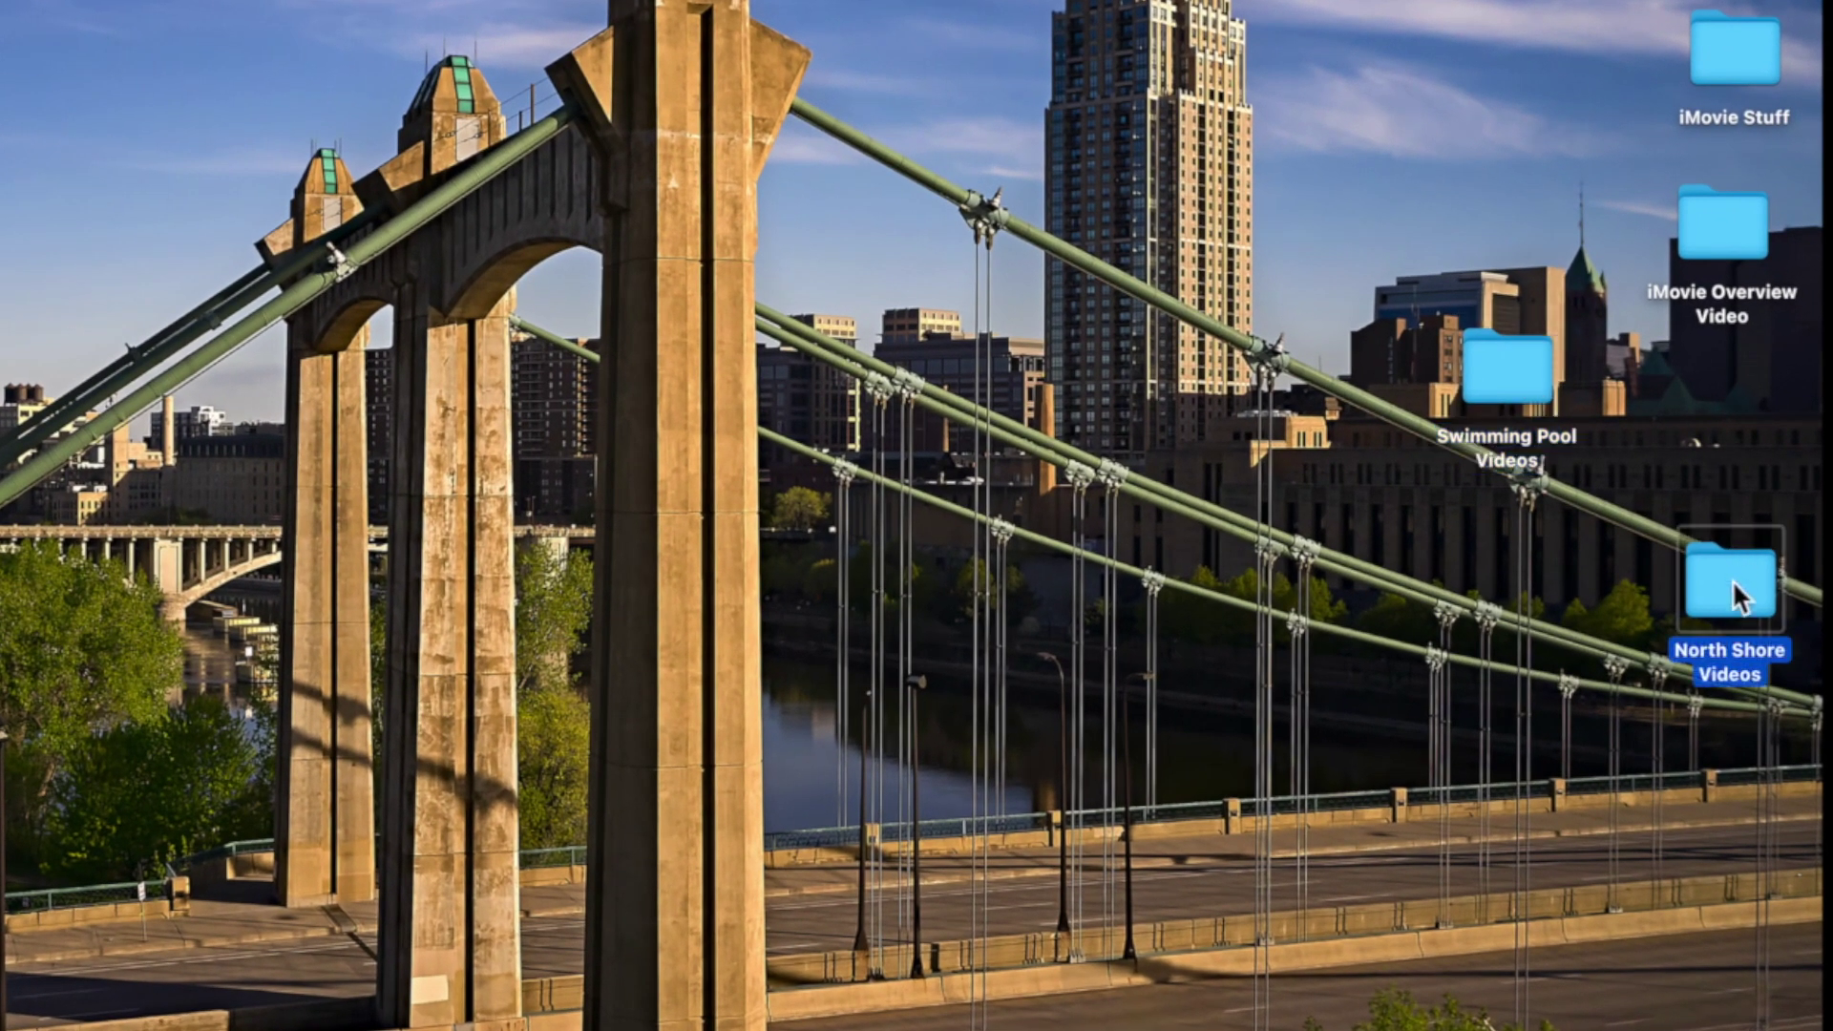
{"action": "left_click_drag", "start_coordinate": [1489, 377], "coordinate": [1715, 381]}
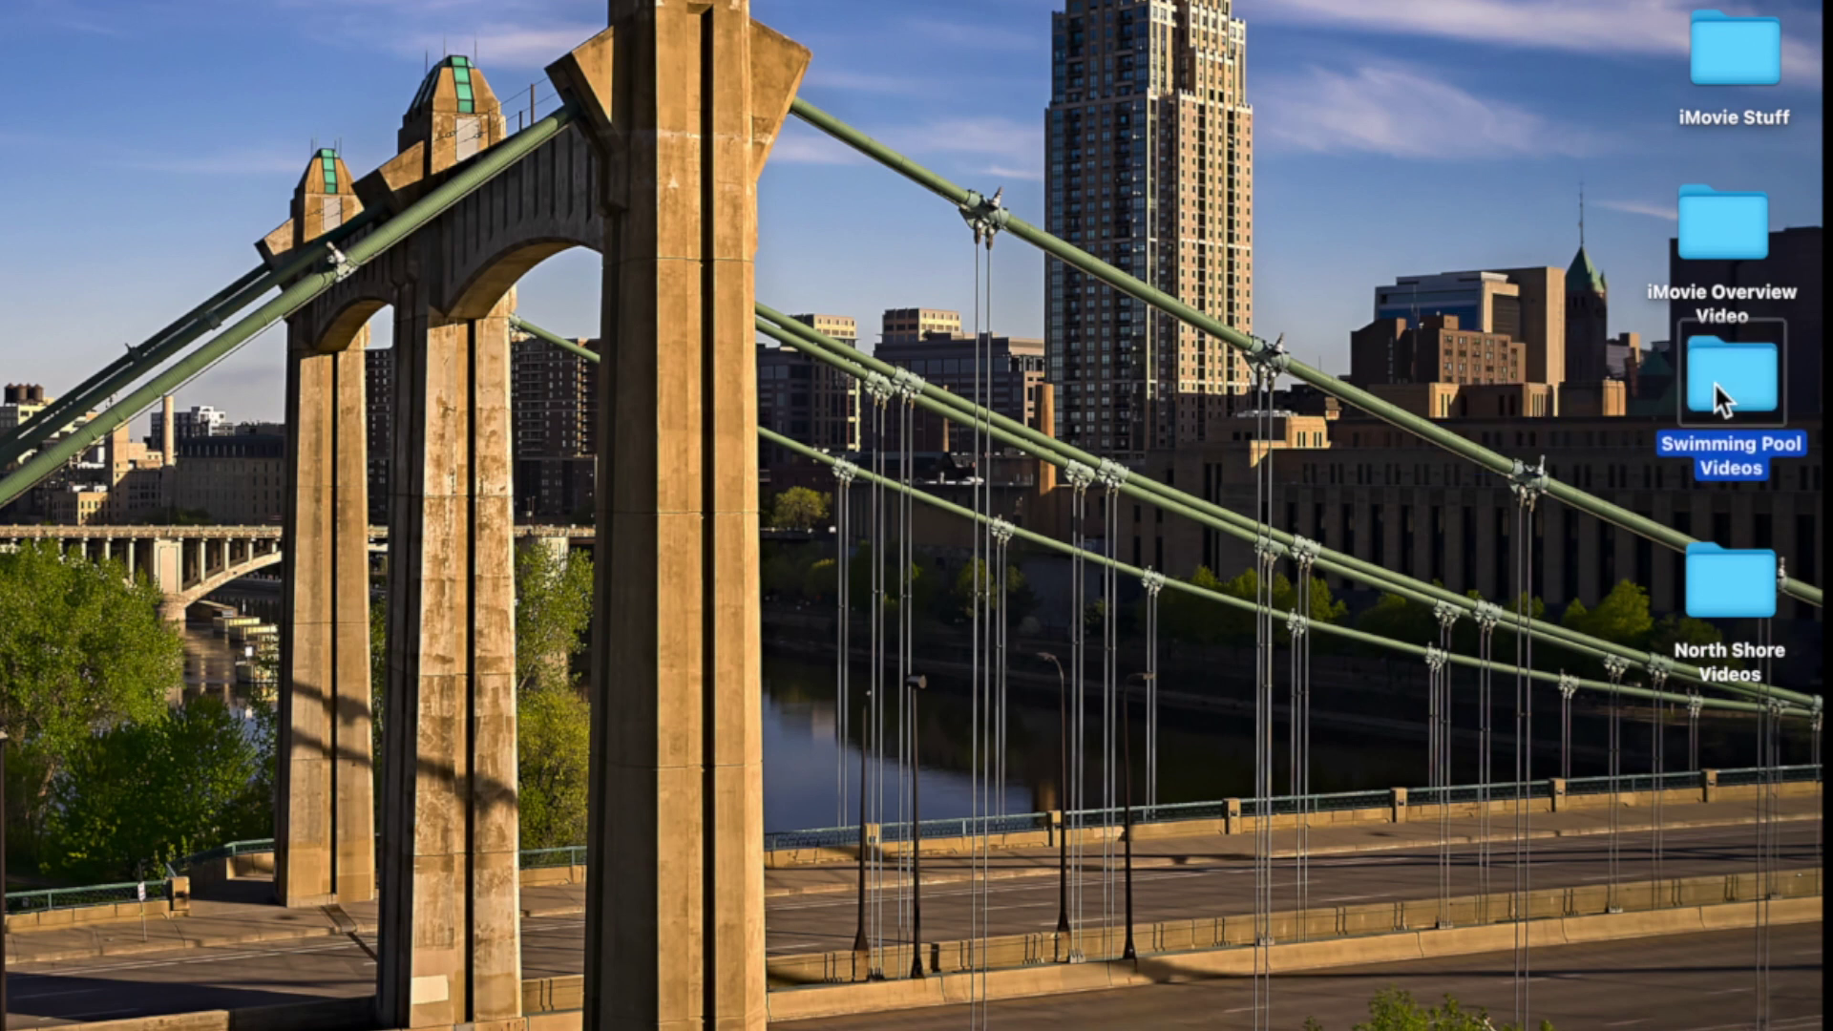
Open the North Shore Videos folder from the desktop and preview several of its clips, including 3T6A7900.MOV and 3T6A8246.MOV.
{"action": "left_click", "coordinate": [1728, 563]}
{"action": "double_click", "coordinate": [1727, 563]}
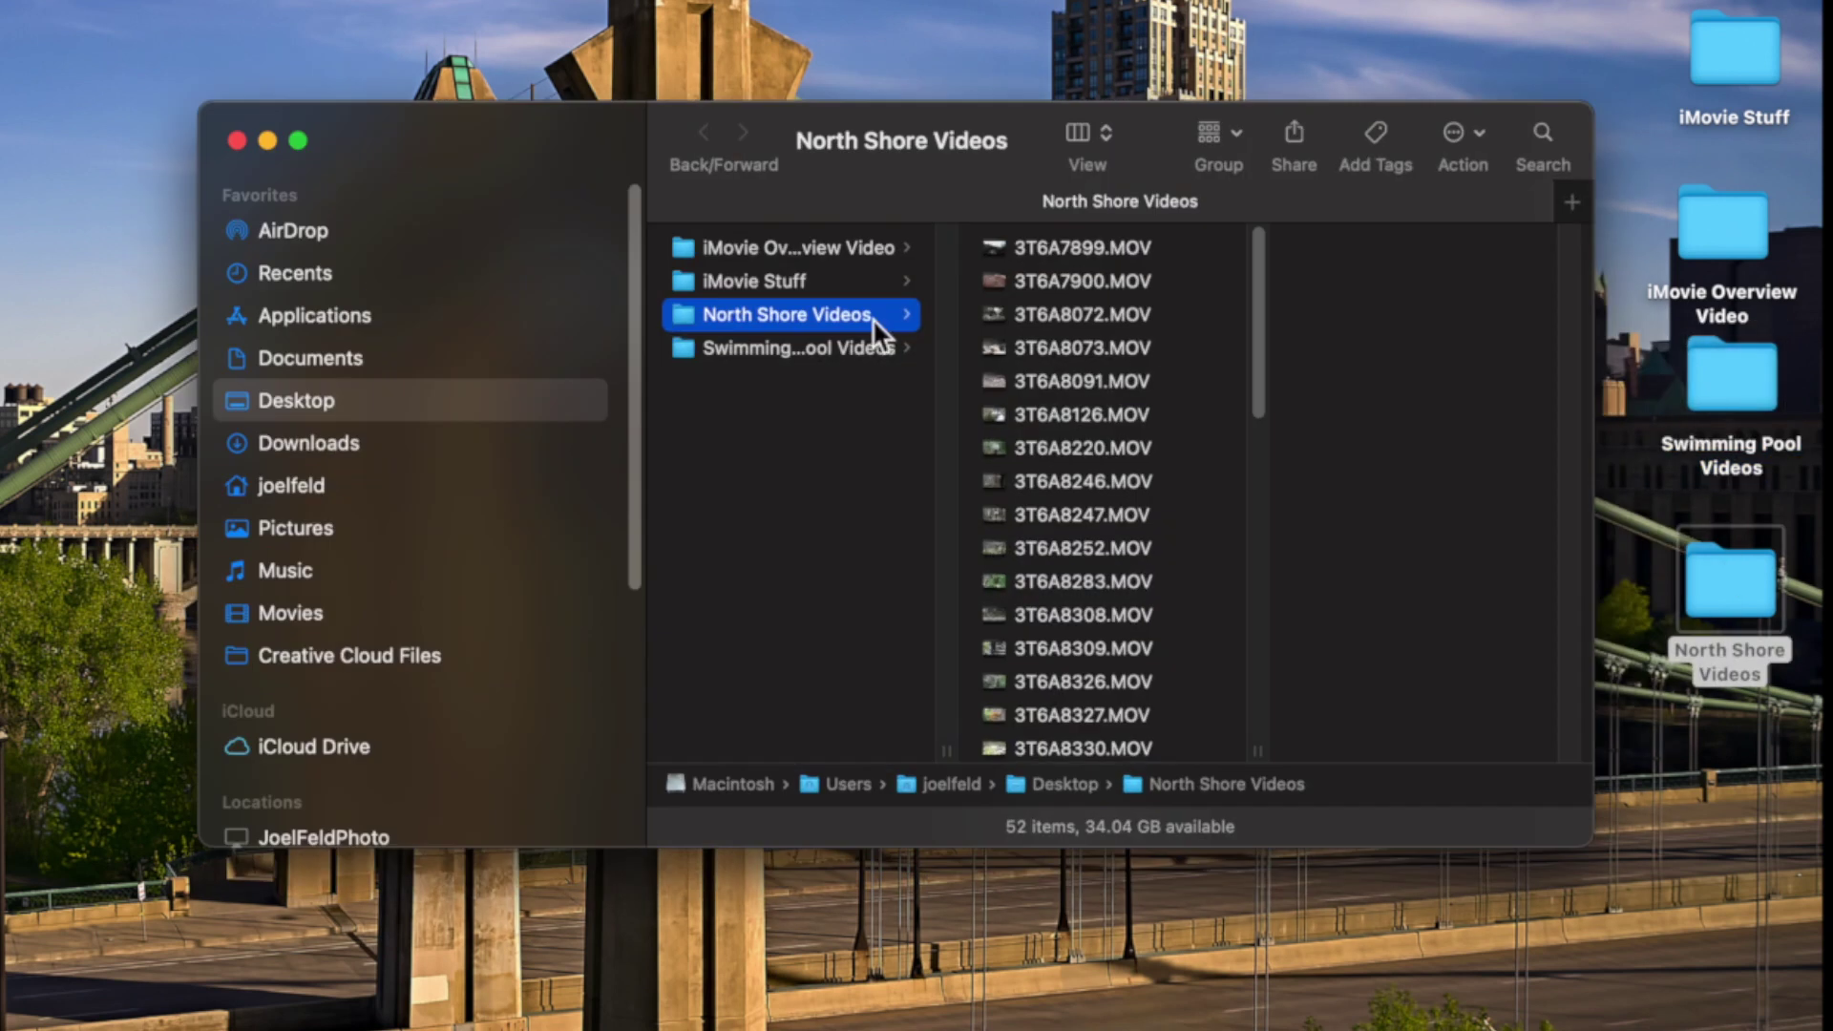
{"action": "left_click", "coordinate": [1136, 294]}
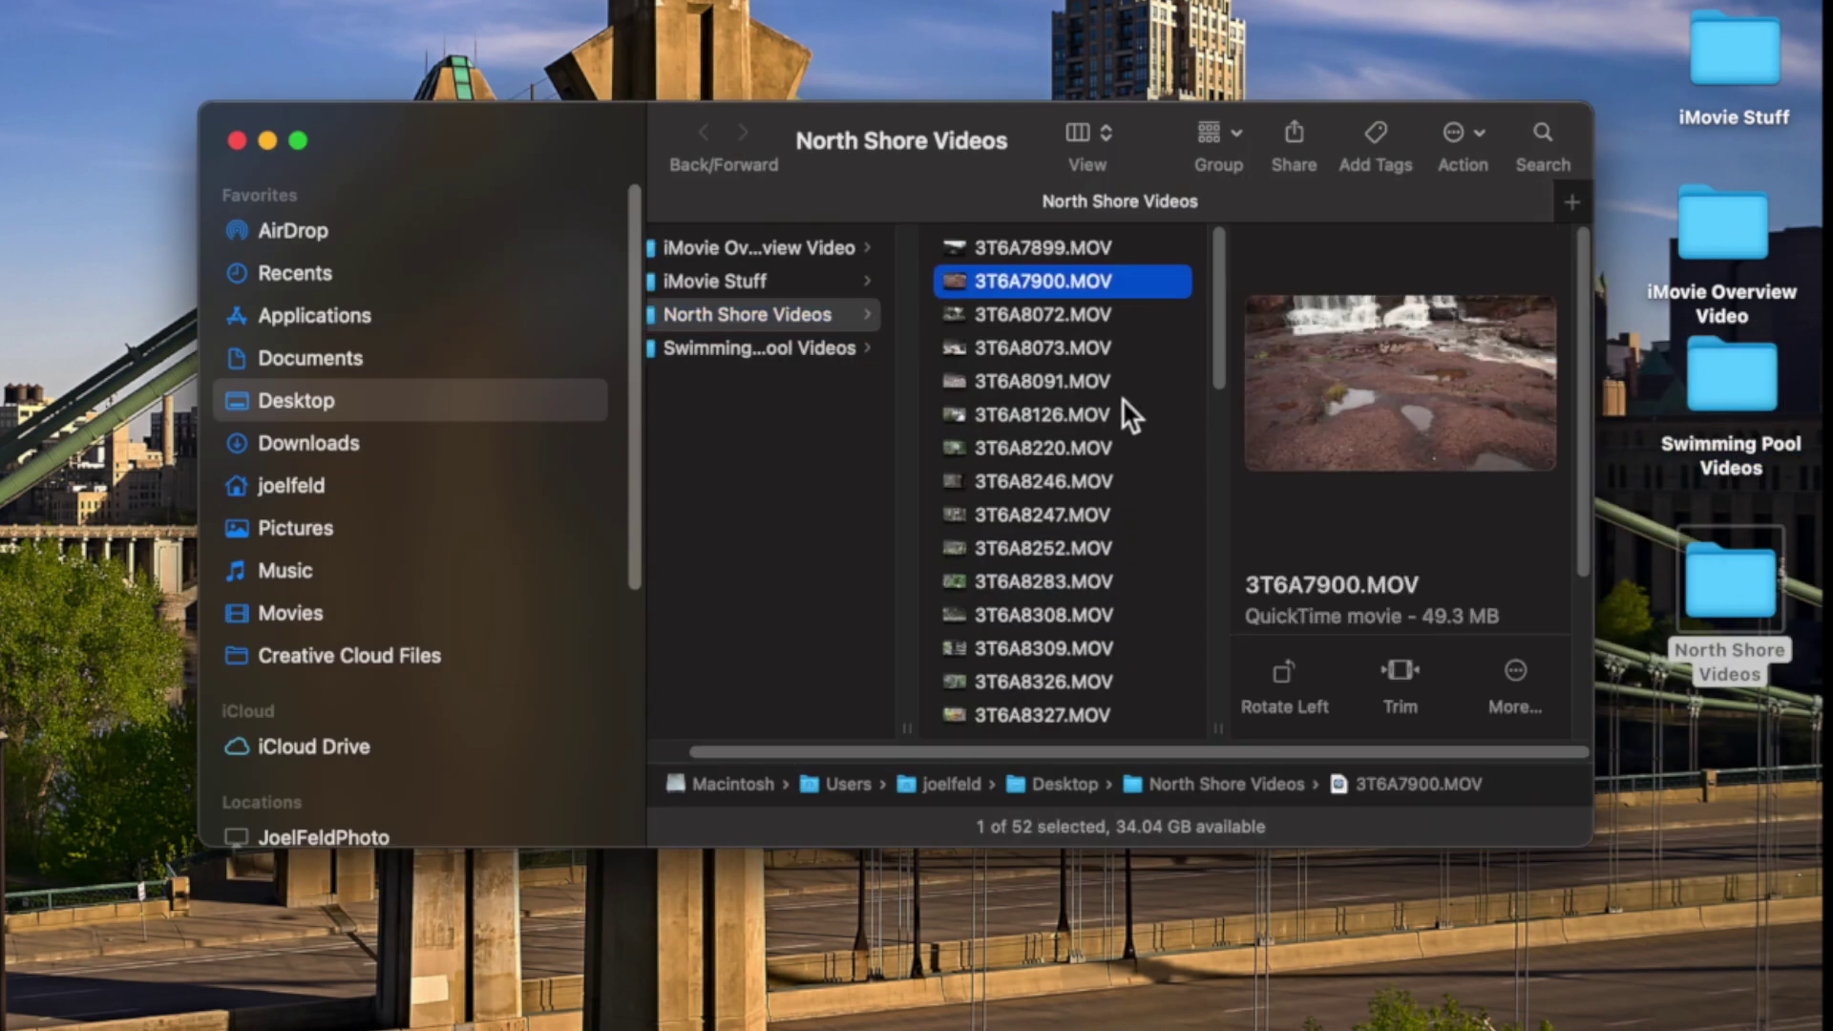
{"action": "left_click", "coordinate": [1122, 403]}
{"action": "left_click", "coordinate": [1121, 481]}
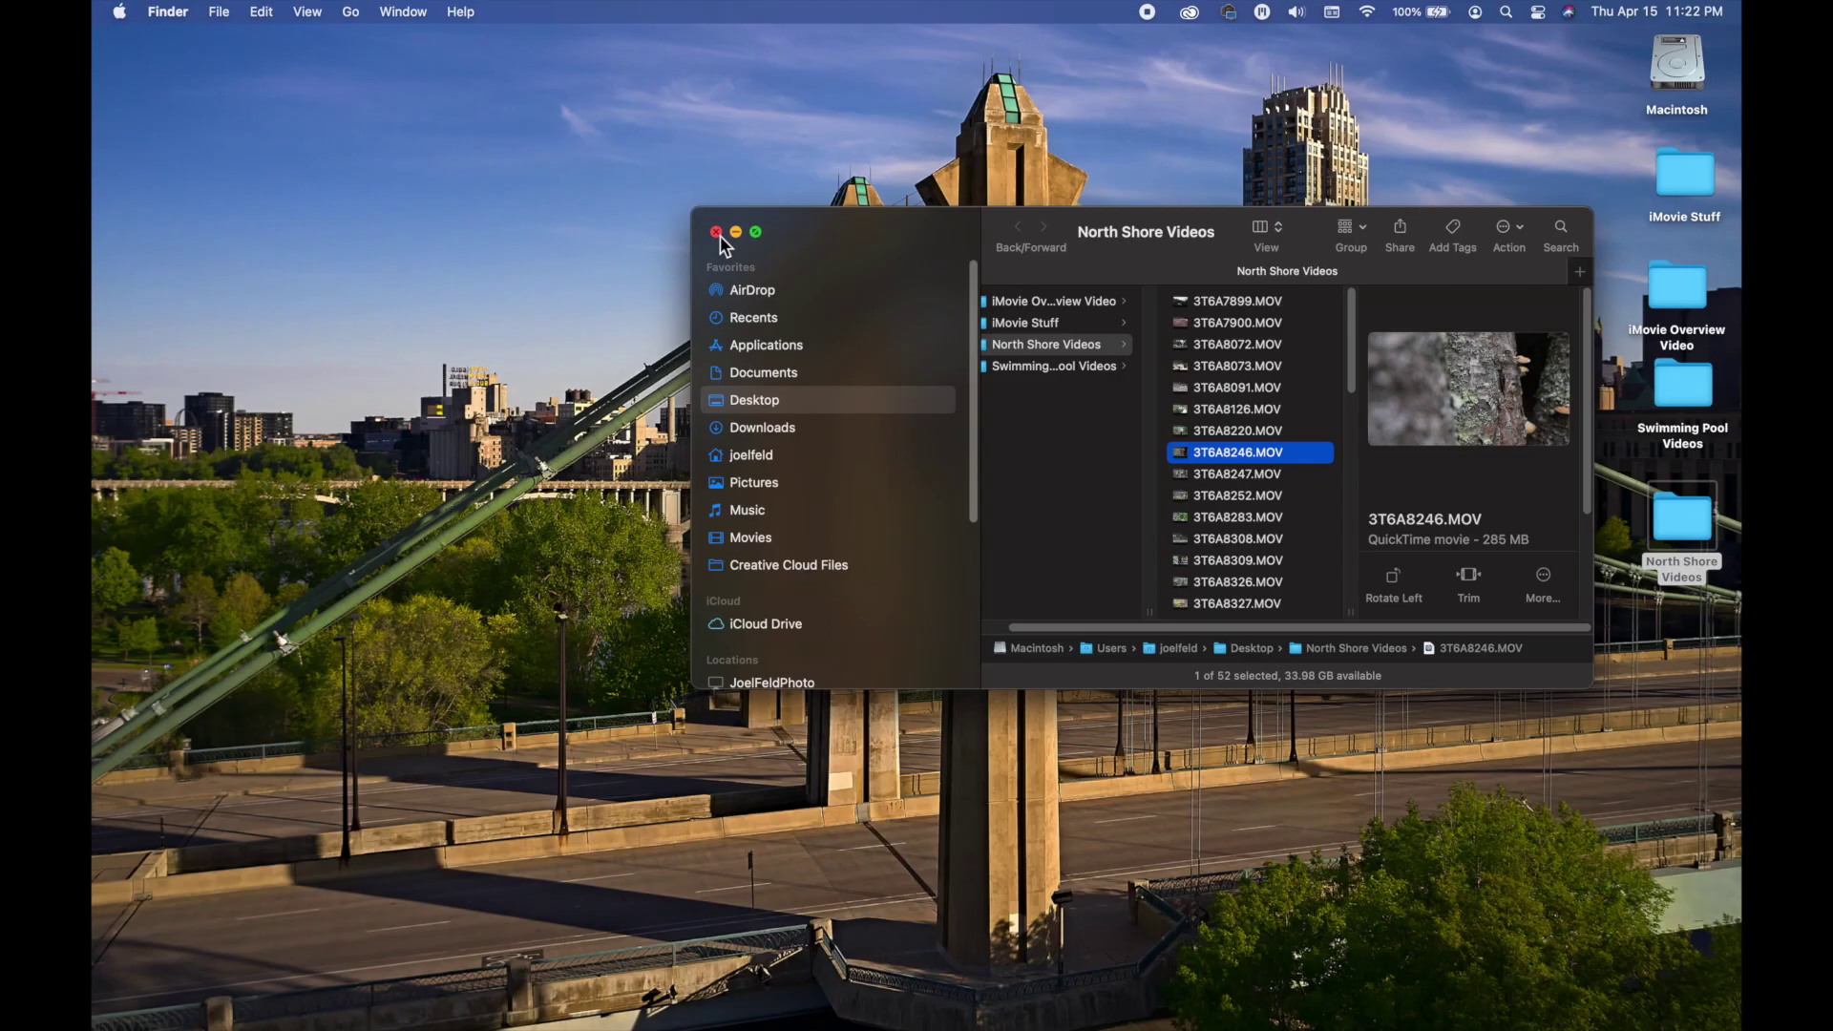
Dismiss the open Finder windows and return to iMovie.
{"action": "left_click", "coordinate": [720, 235]}
{"action": "key", "text": "ctrl+Left"}
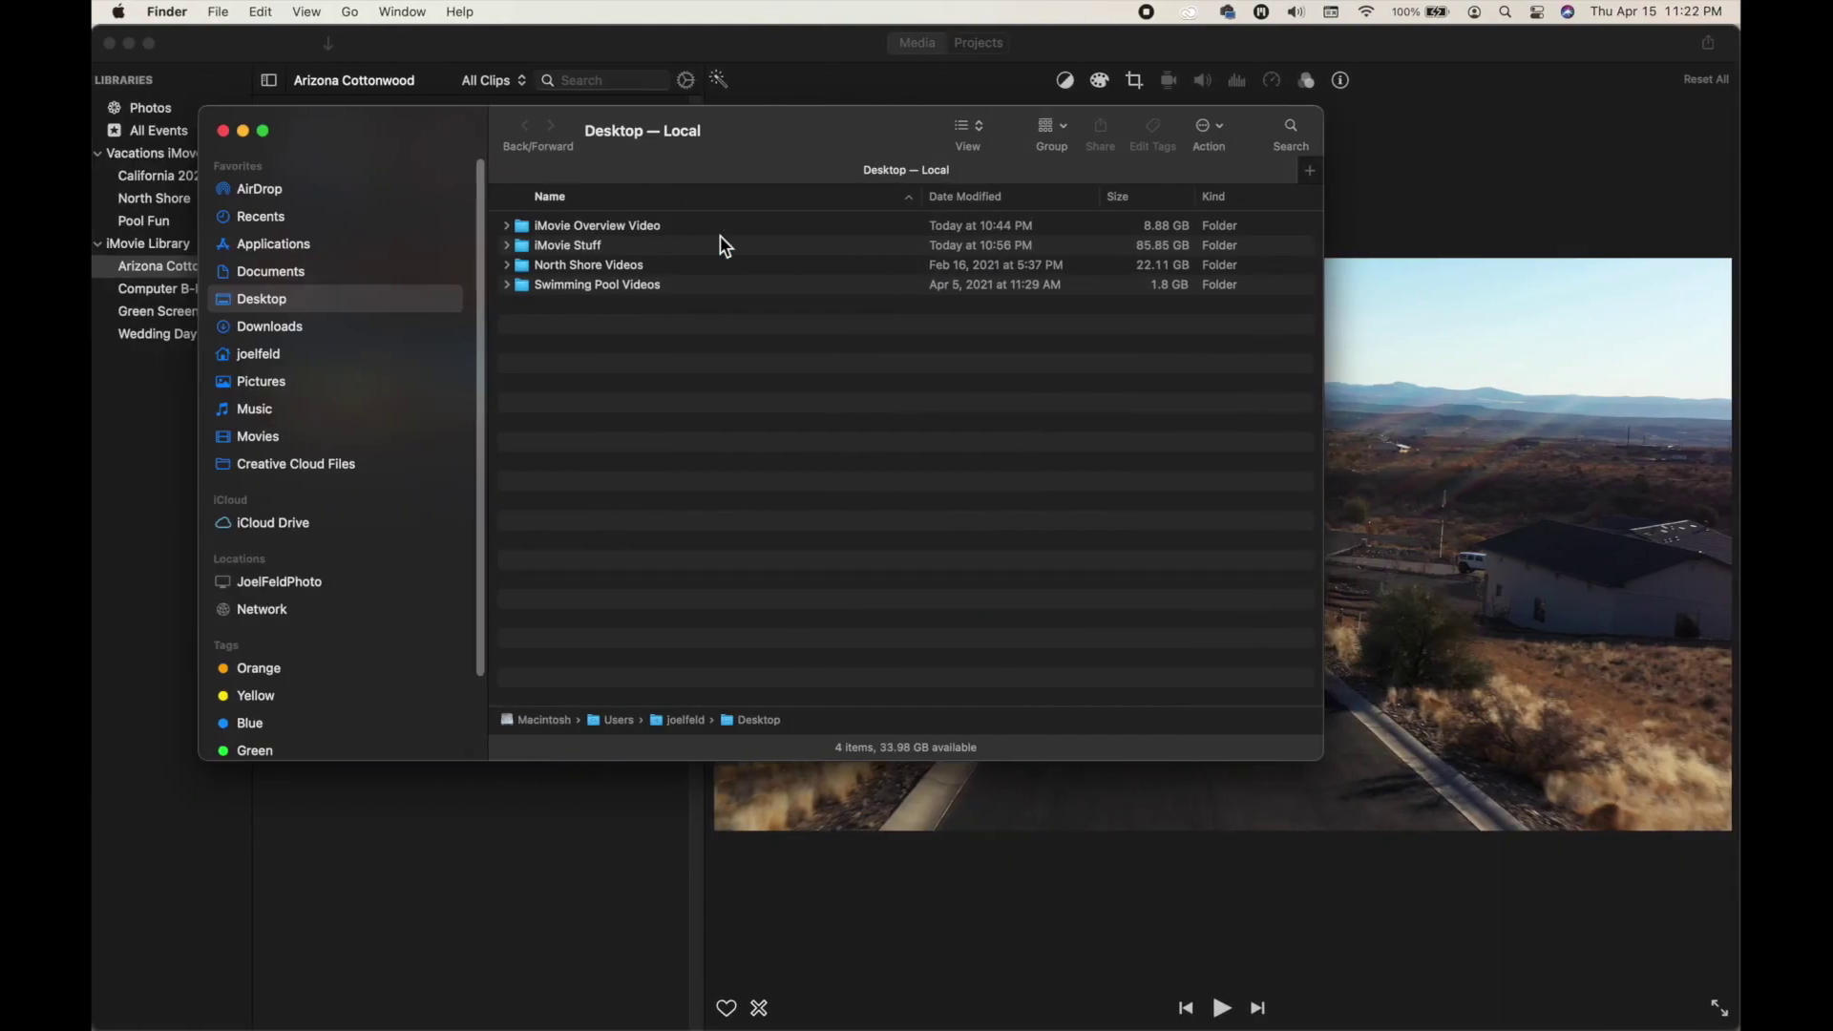
{"action": "left_click", "coordinate": [239, 131]}
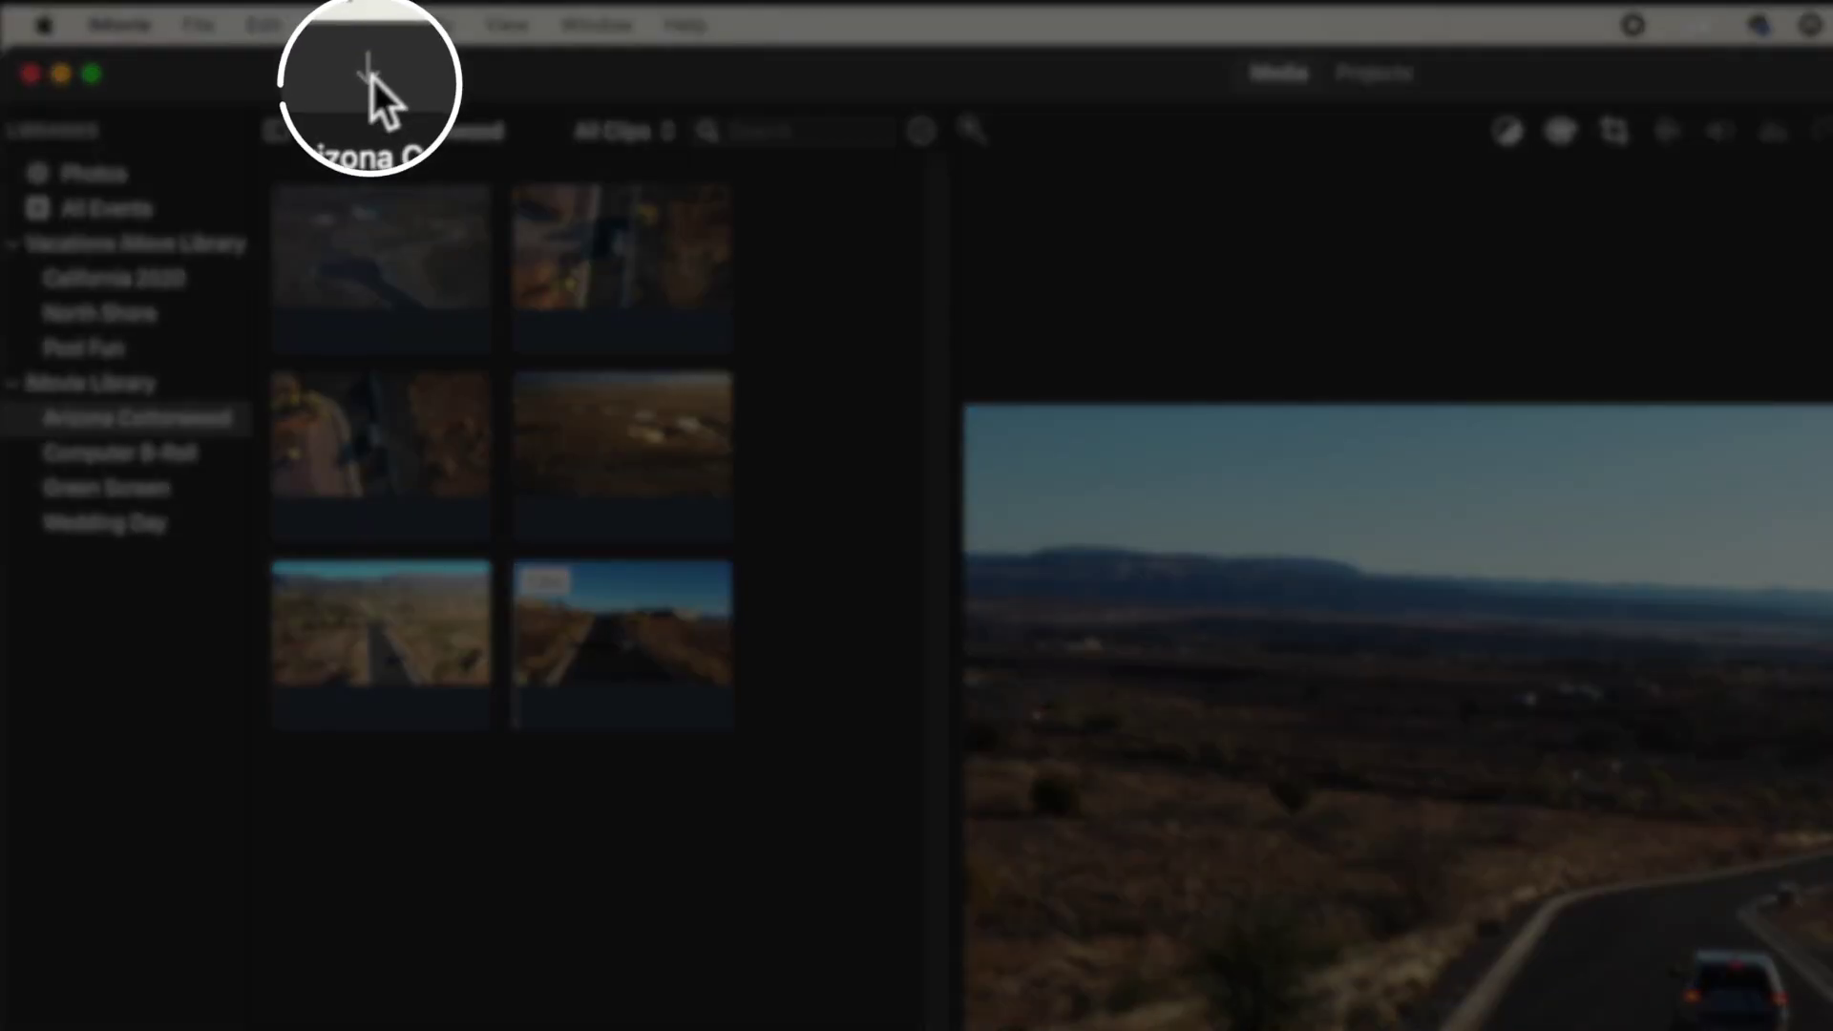
Preview the North Shore Videos clips in the import window, select 3T6A8073.MOV through 3T6A8398.MOV, and check the destination event choices.
{"action": "left_click", "coordinate": [371, 75]}
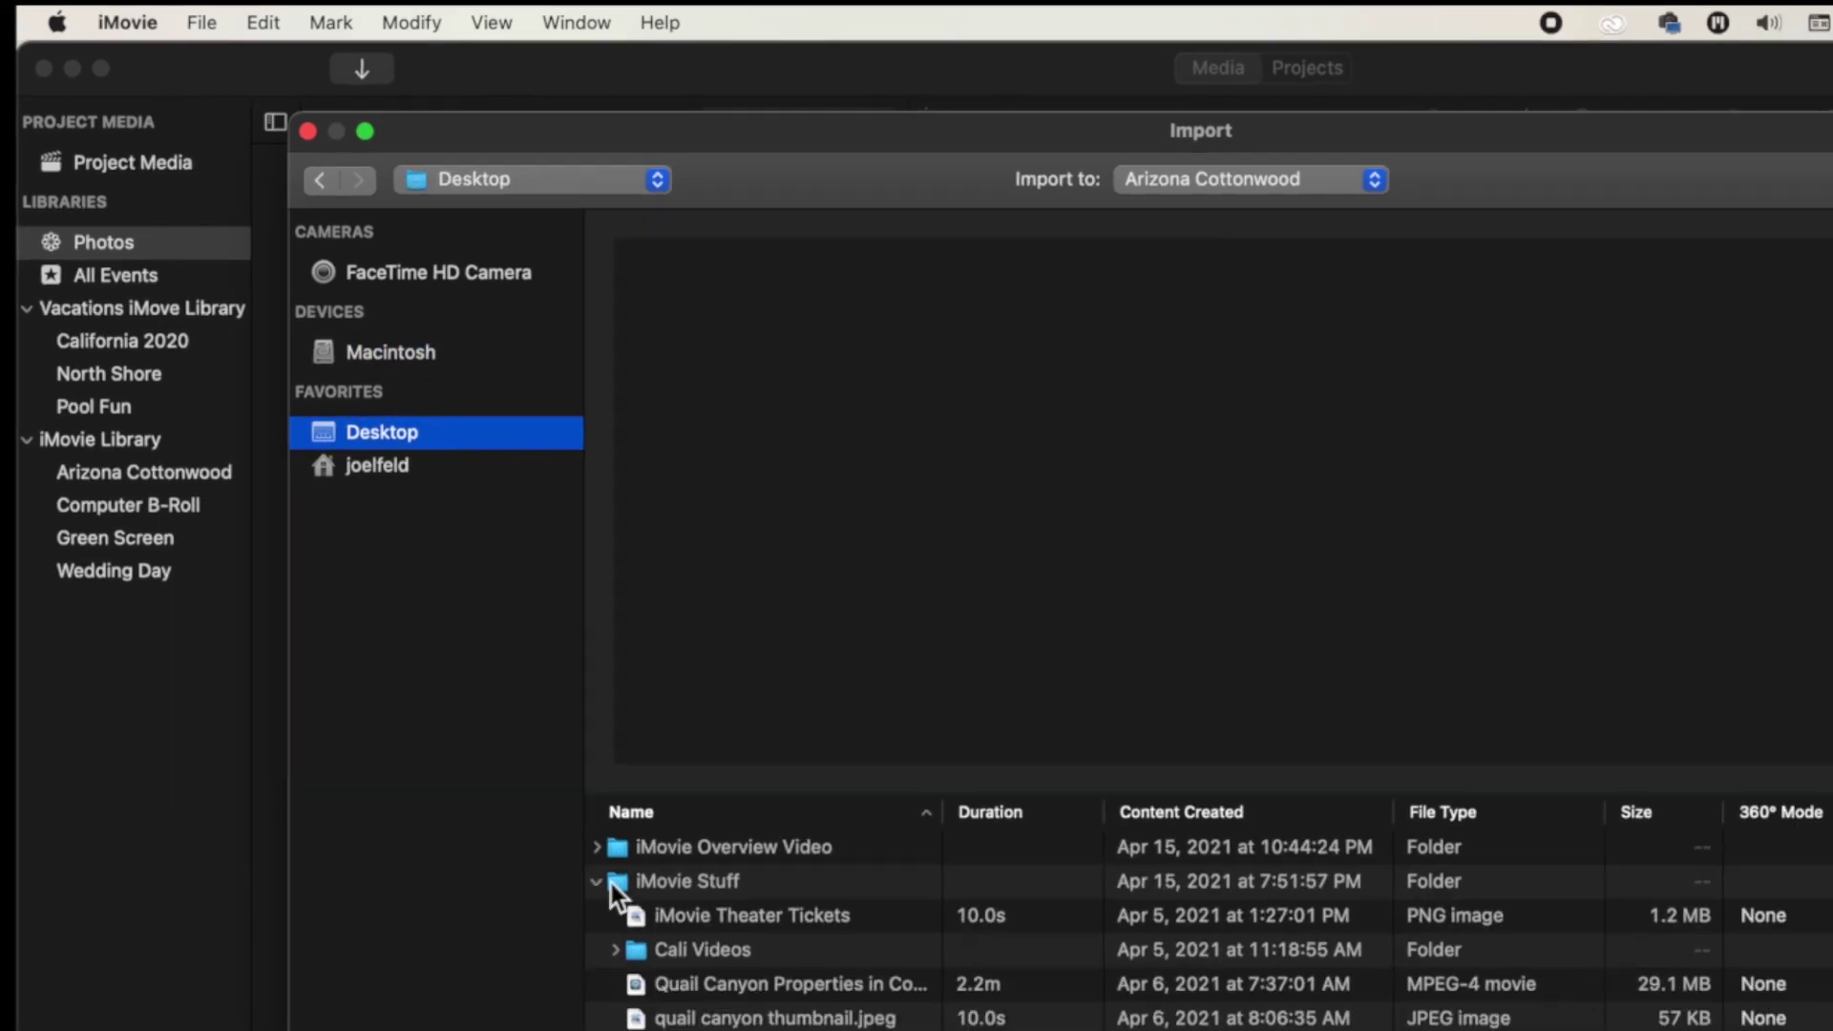
{"action": "left_click", "coordinate": [618, 938]}
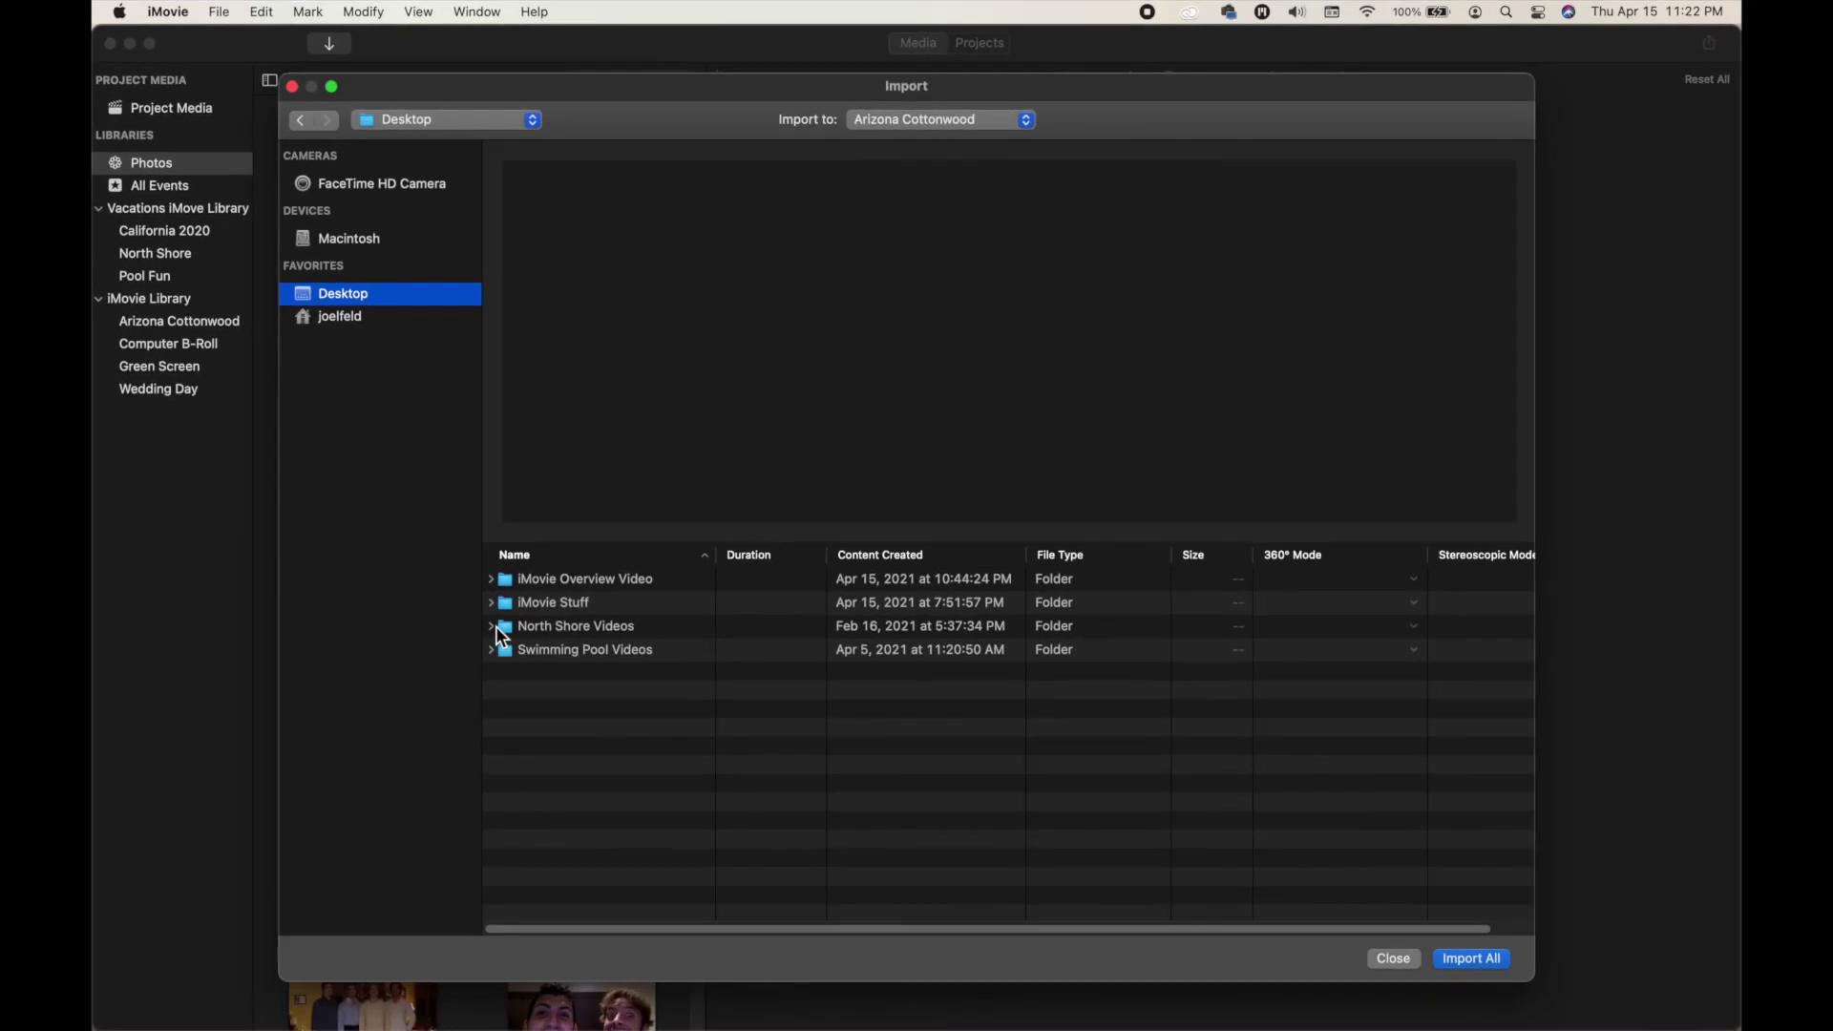
{"action": "left_click", "coordinate": [491, 626]}
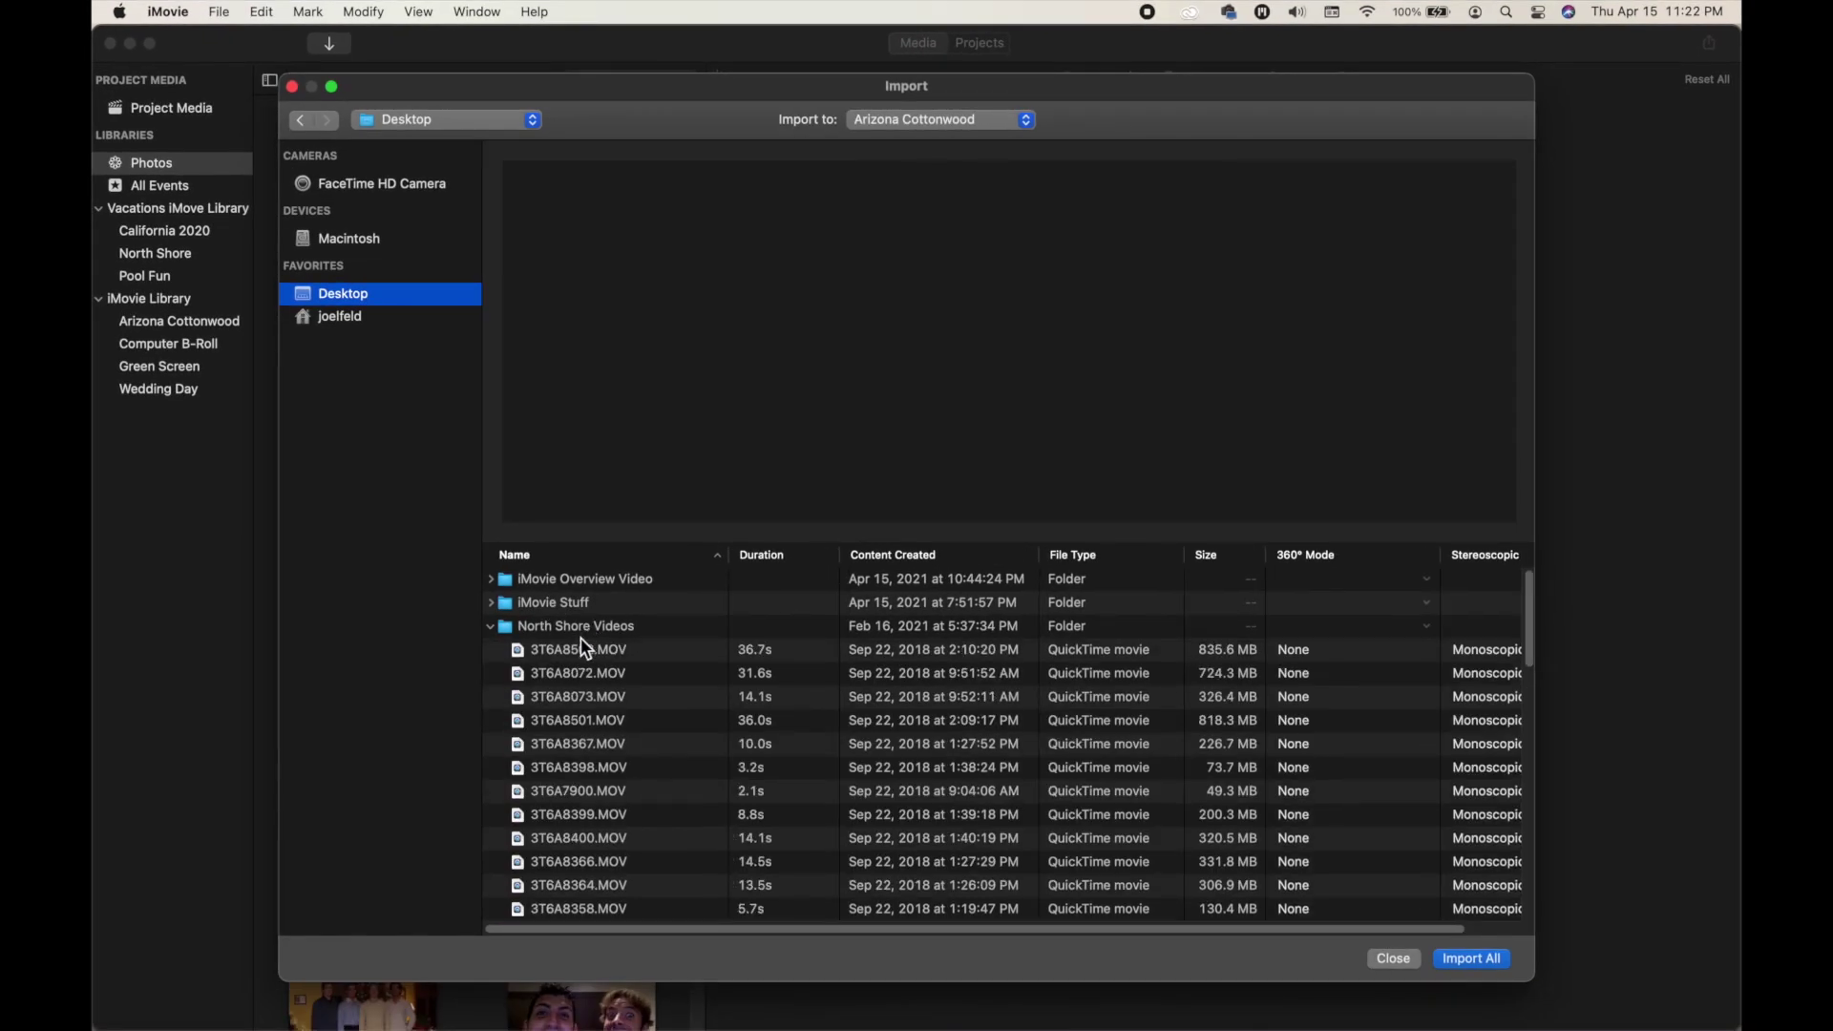
{"action": "left_click", "coordinate": [599, 628]}
{"action": "left_click", "coordinate": [617, 655]}
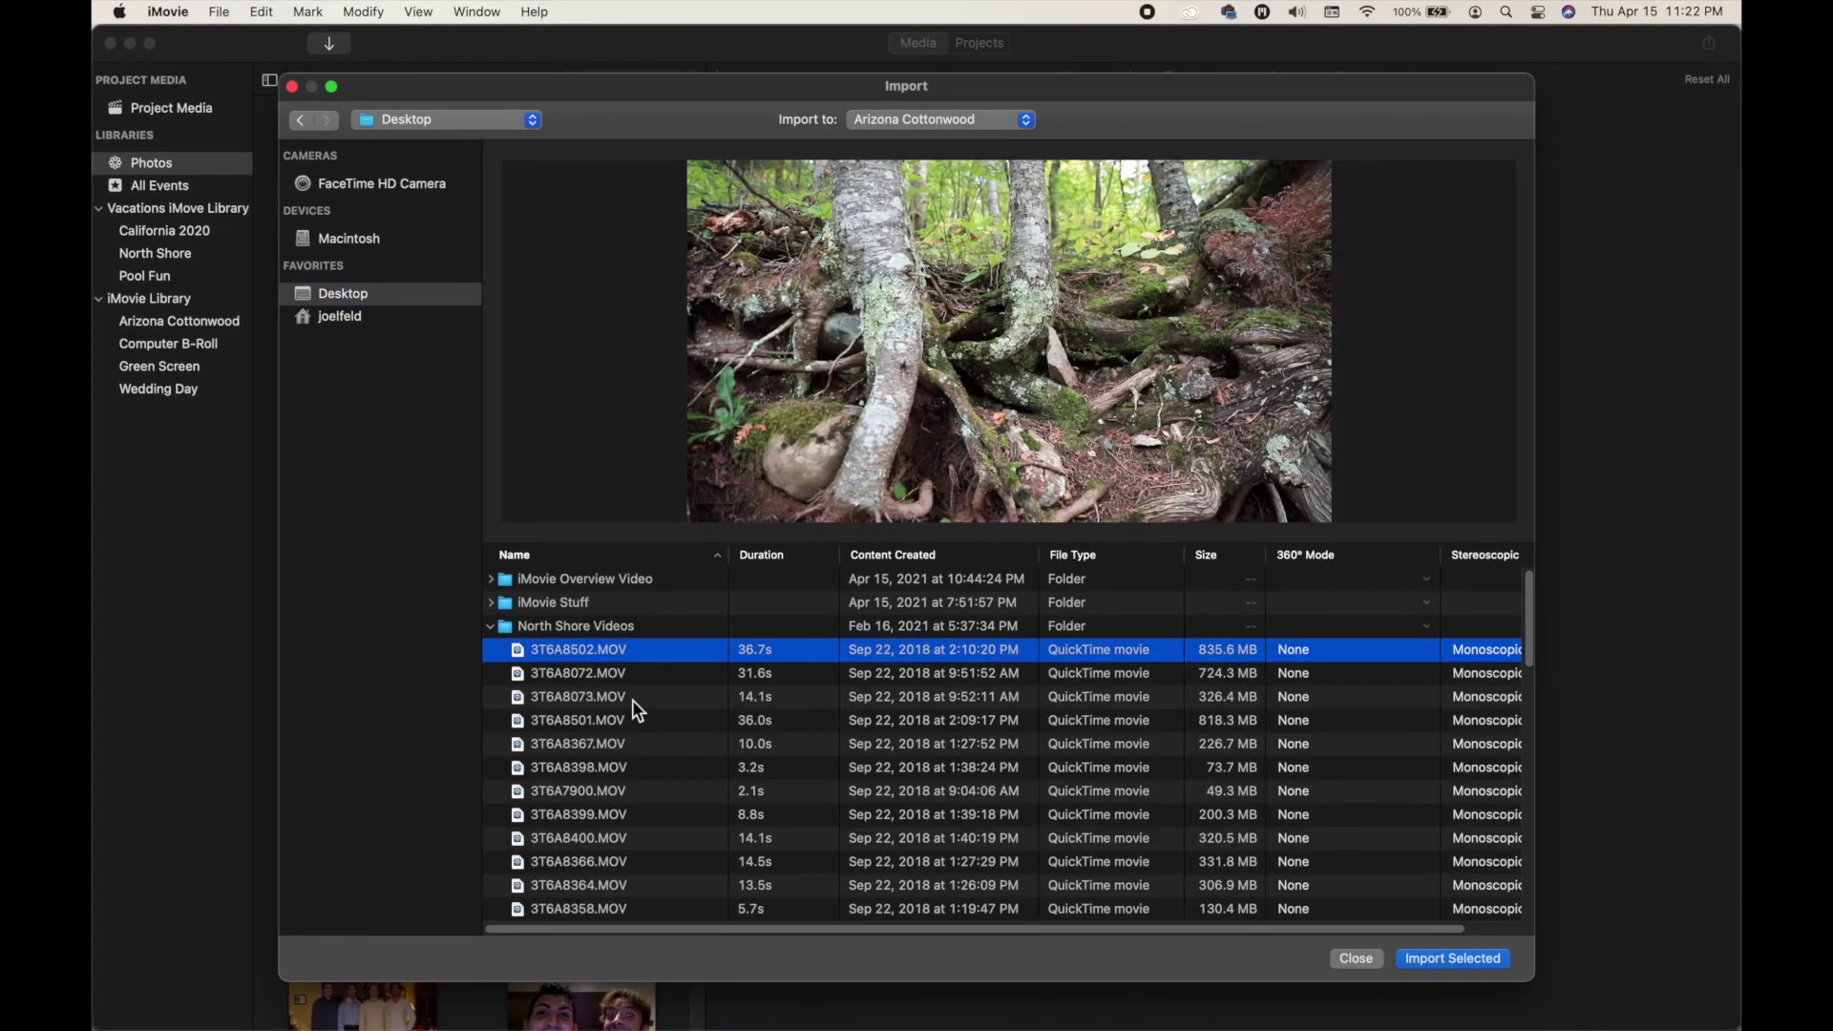
{"action": "left_click", "coordinate": [635, 696]}
{"action": "left_click", "coordinate": [634, 761], "text": "shift"}
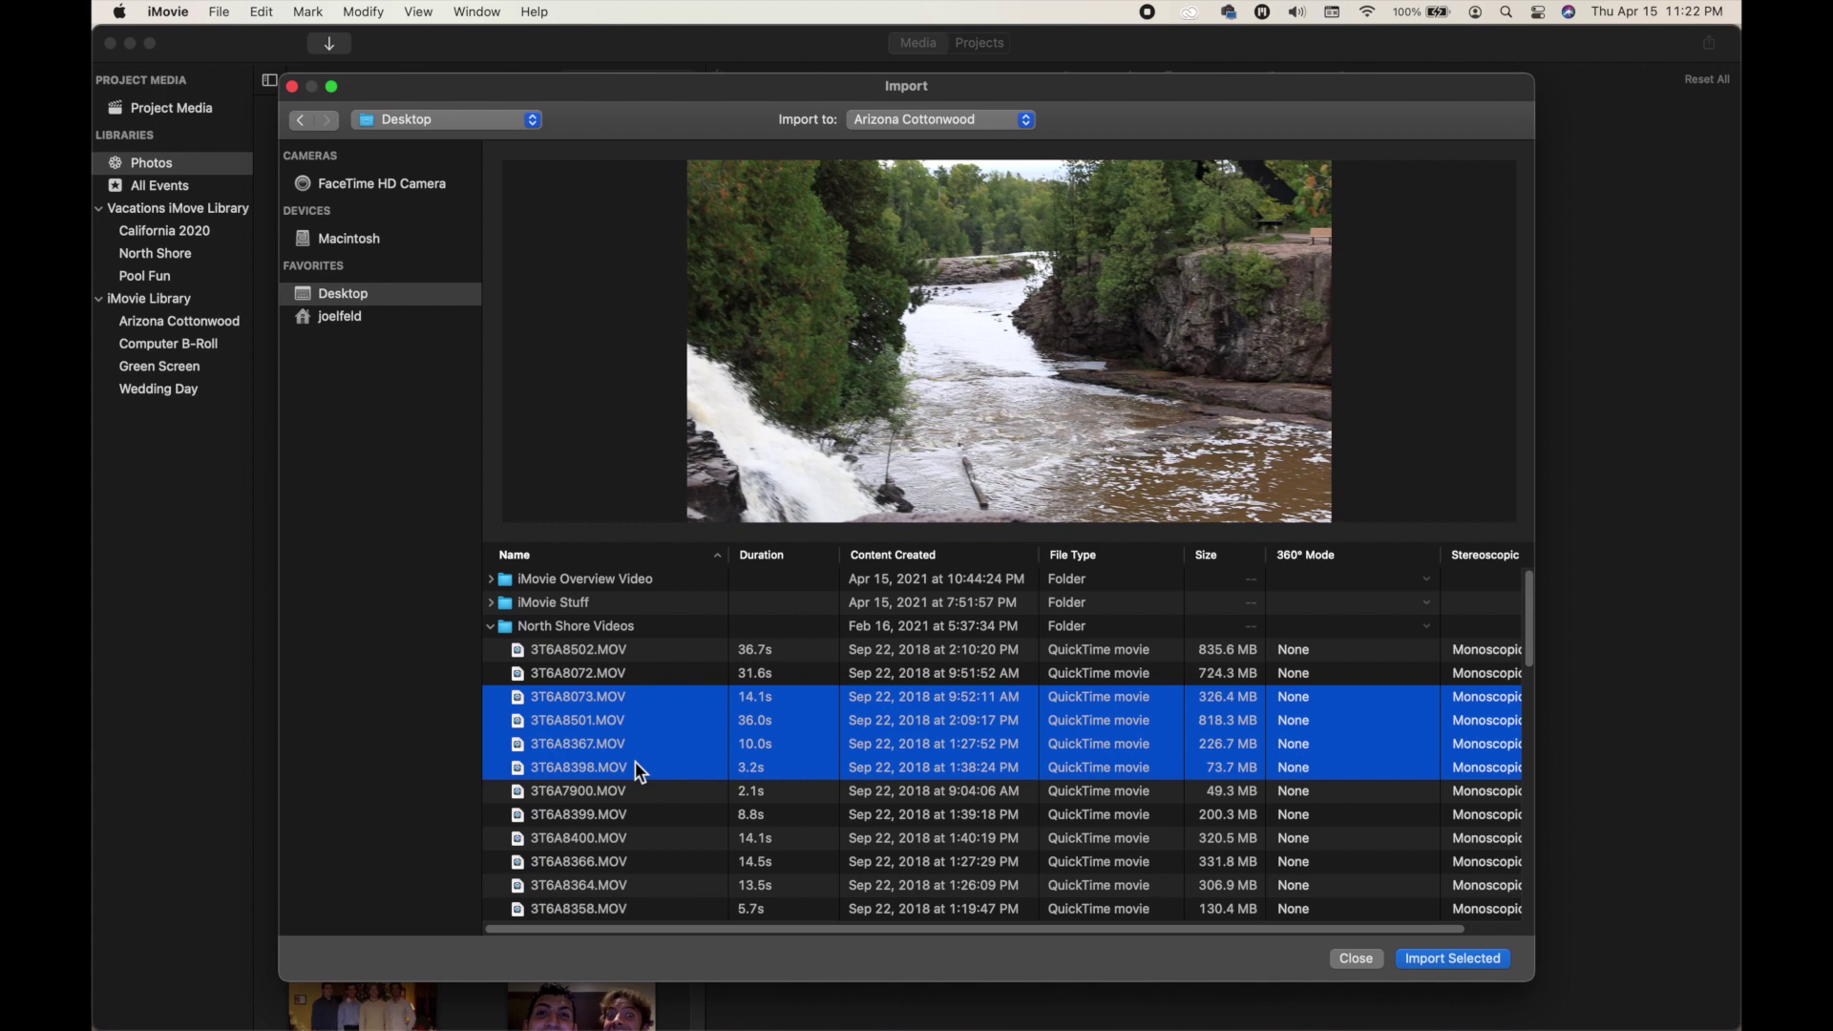
{"action": "left_click", "coordinate": [995, 118]}
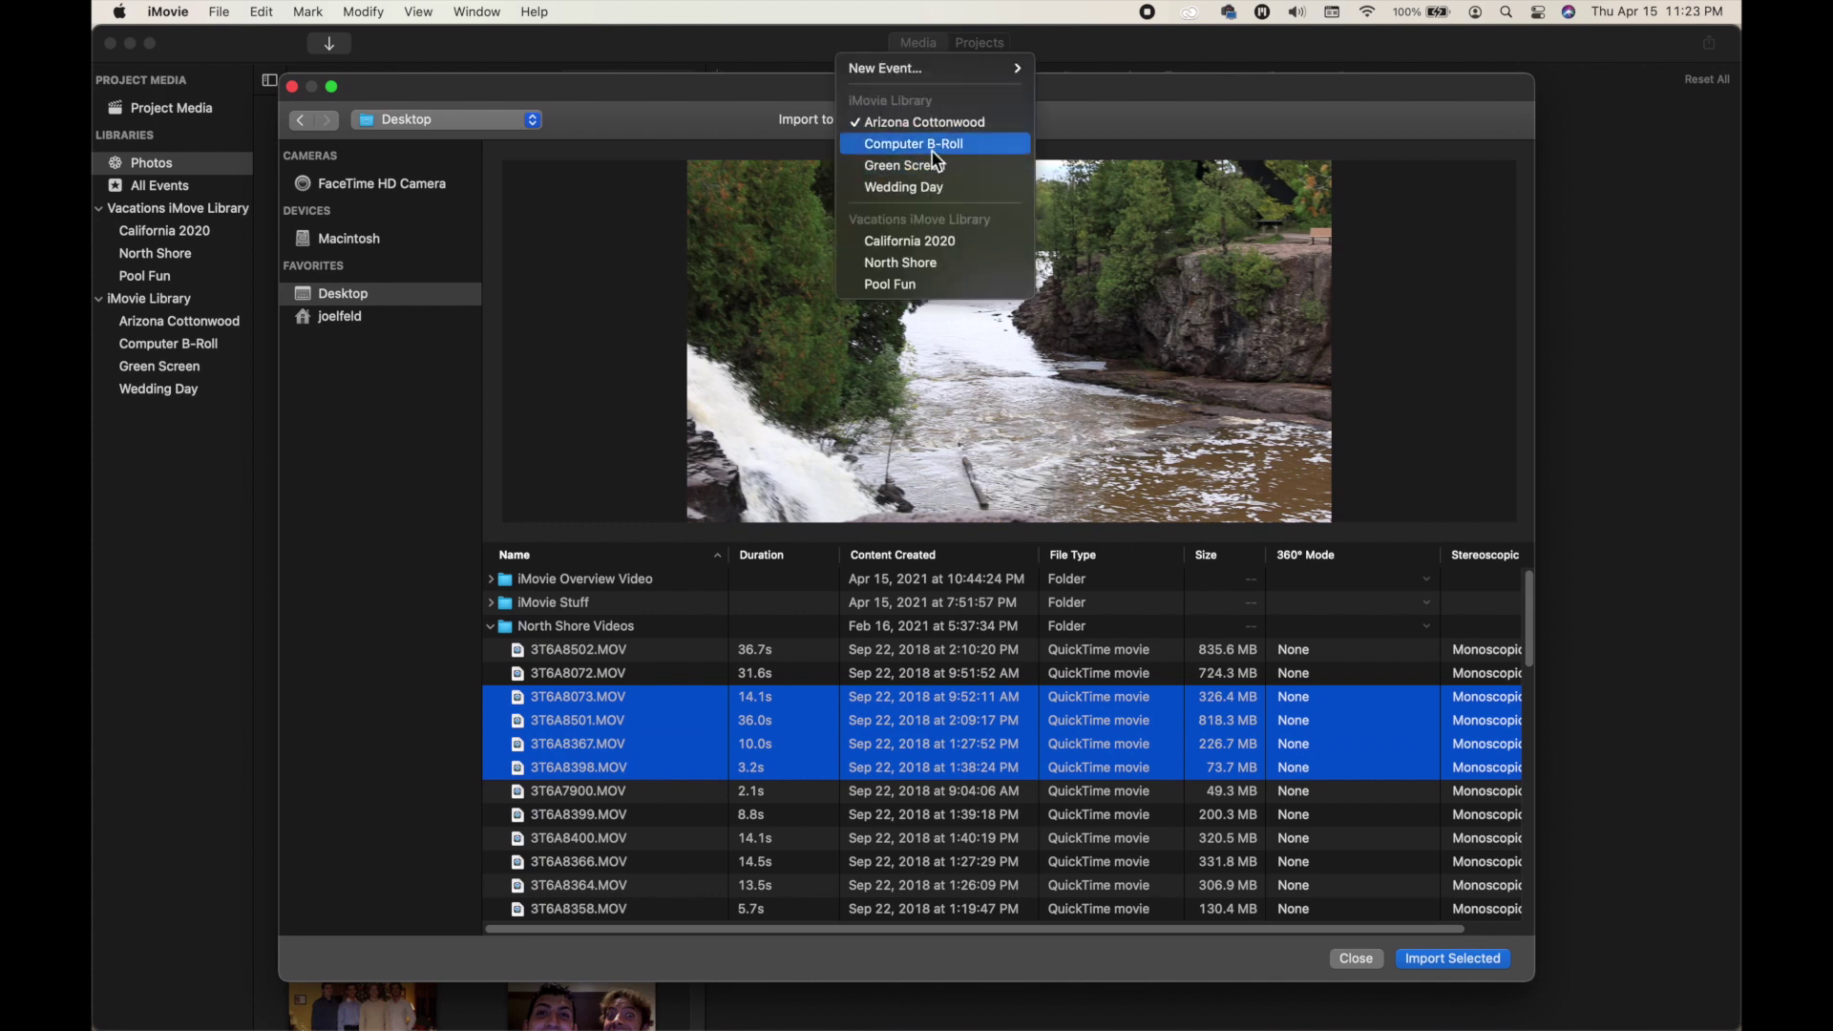
{"action": "mouse_move", "coordinate": [903, 59]}
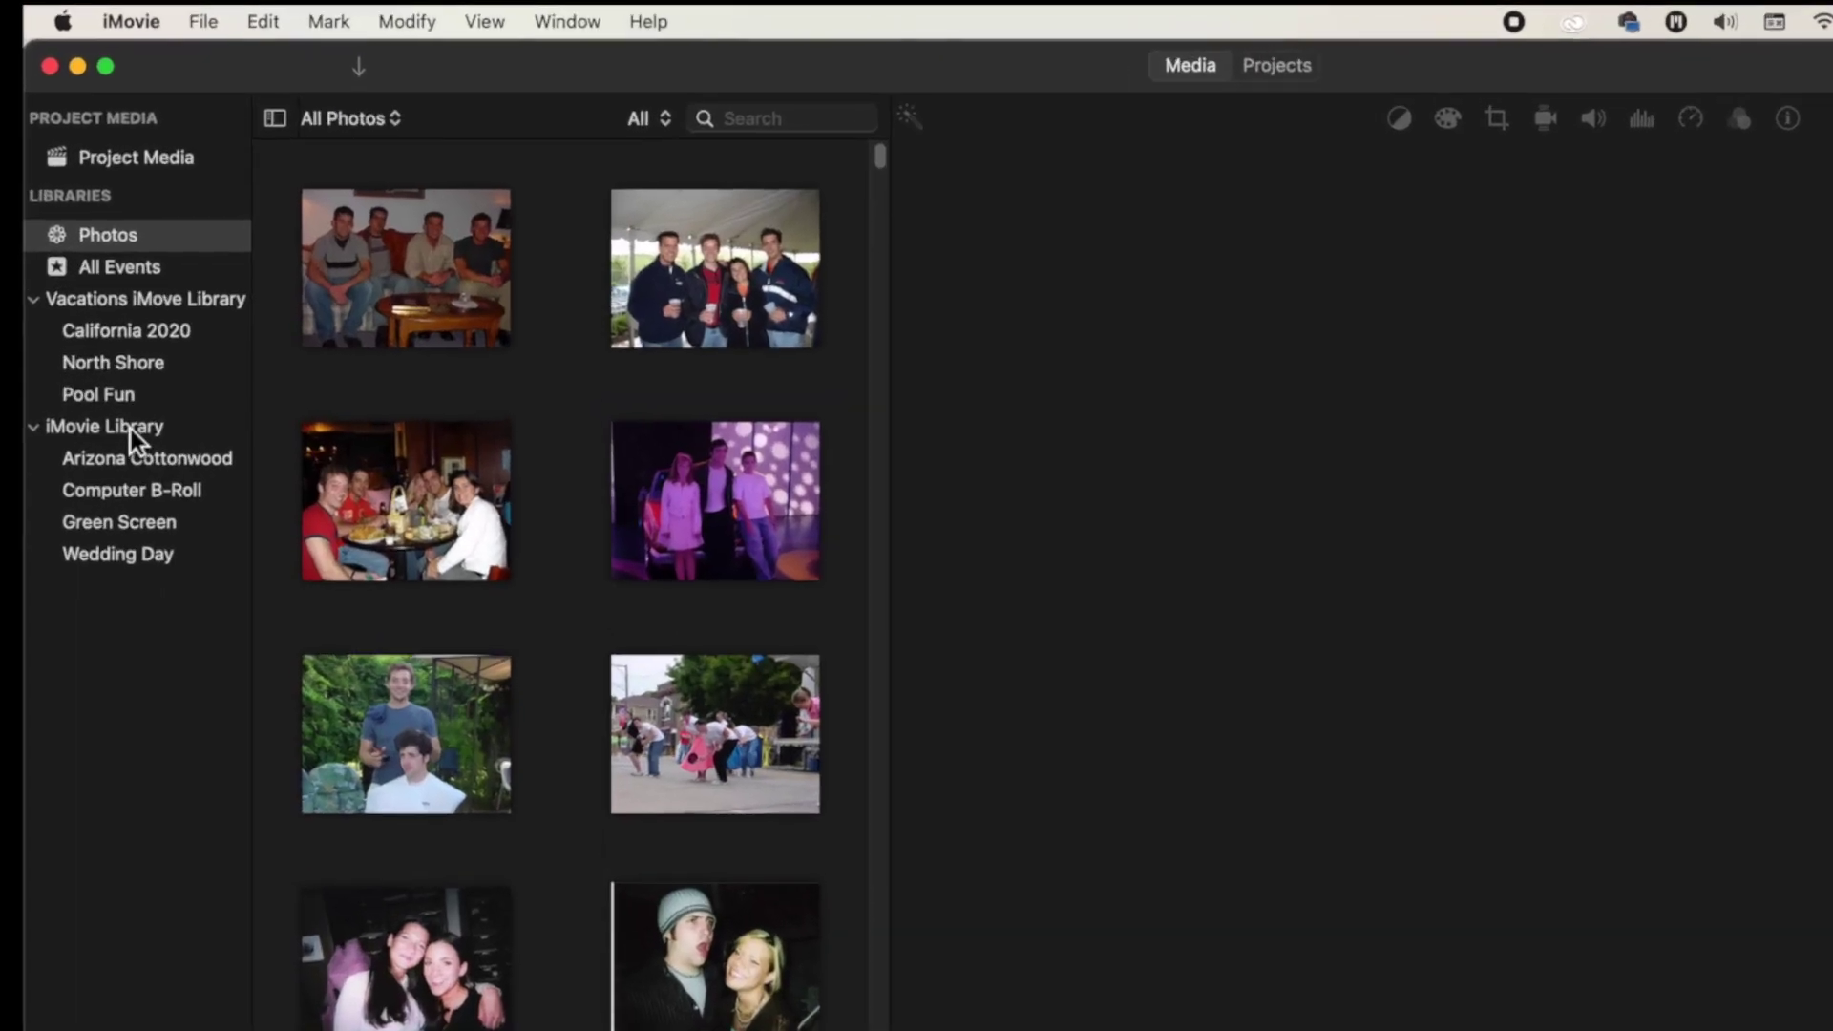
Create a new event named North Shore in the iMovie Library.
{"action": "left_click", "coordinate": [130, 427]}
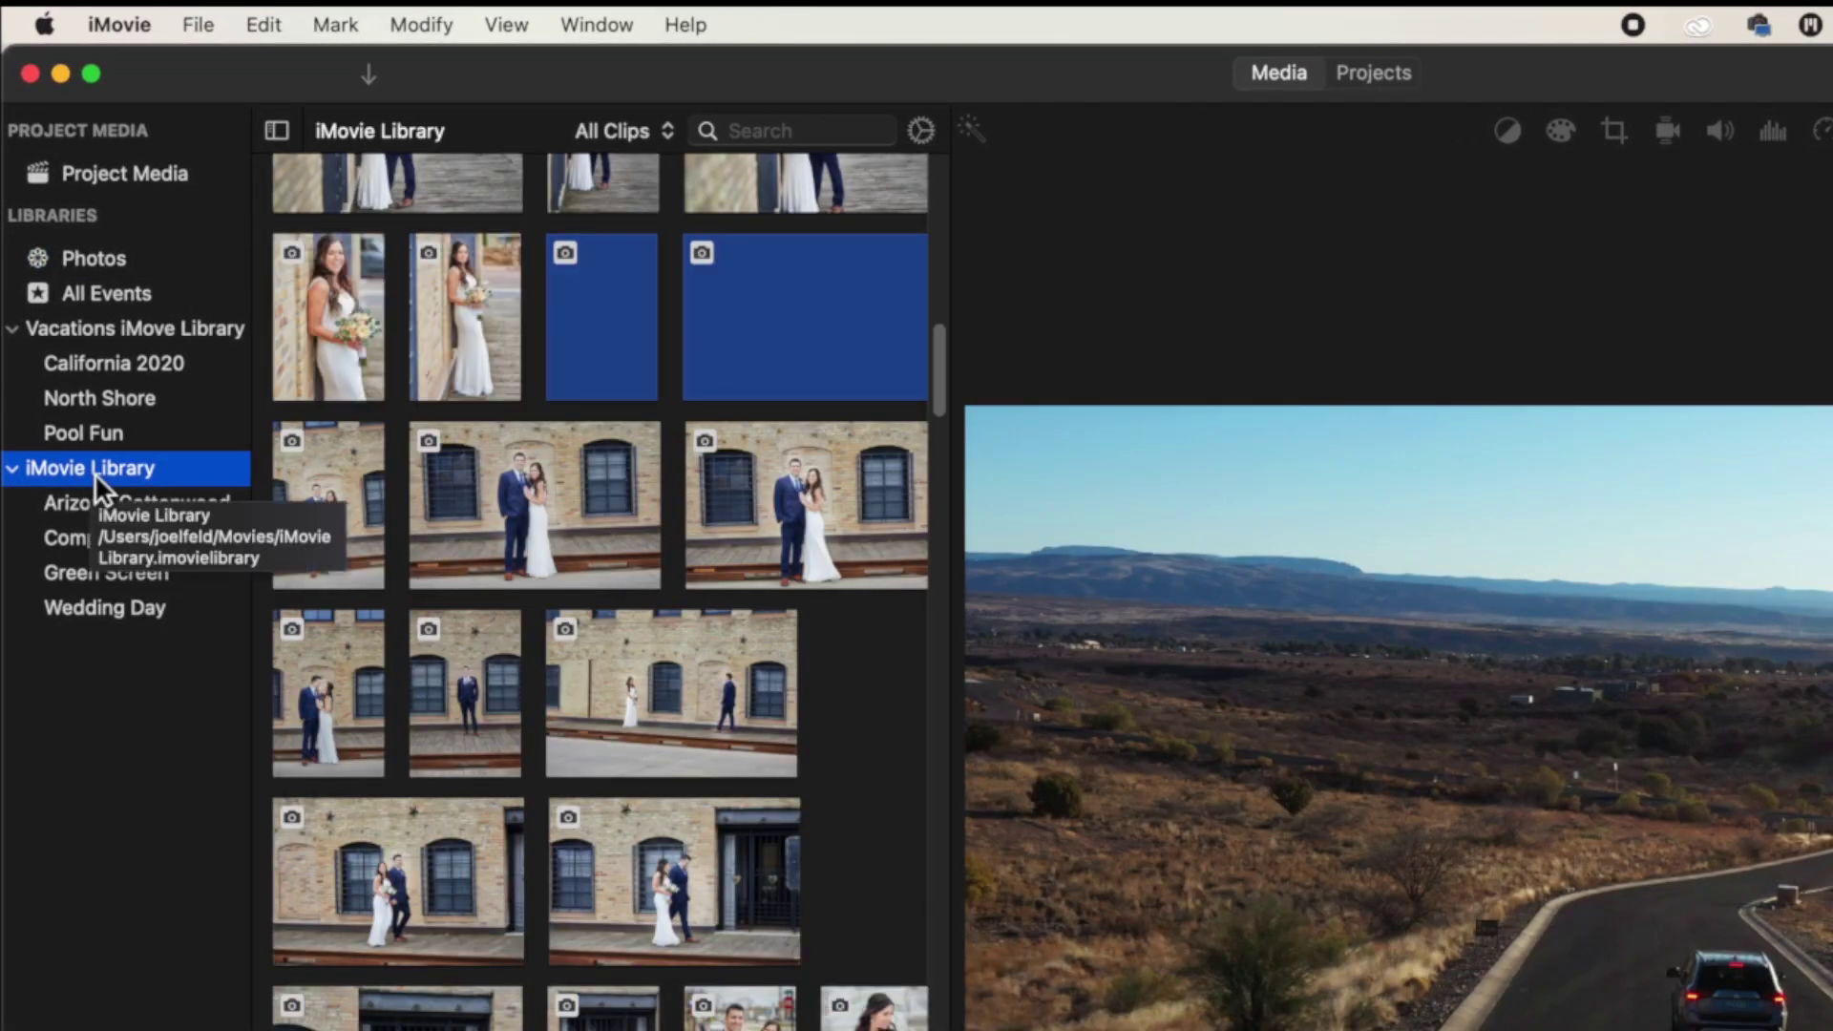
{"action": "left_click", "coordinate": [197, 25]}
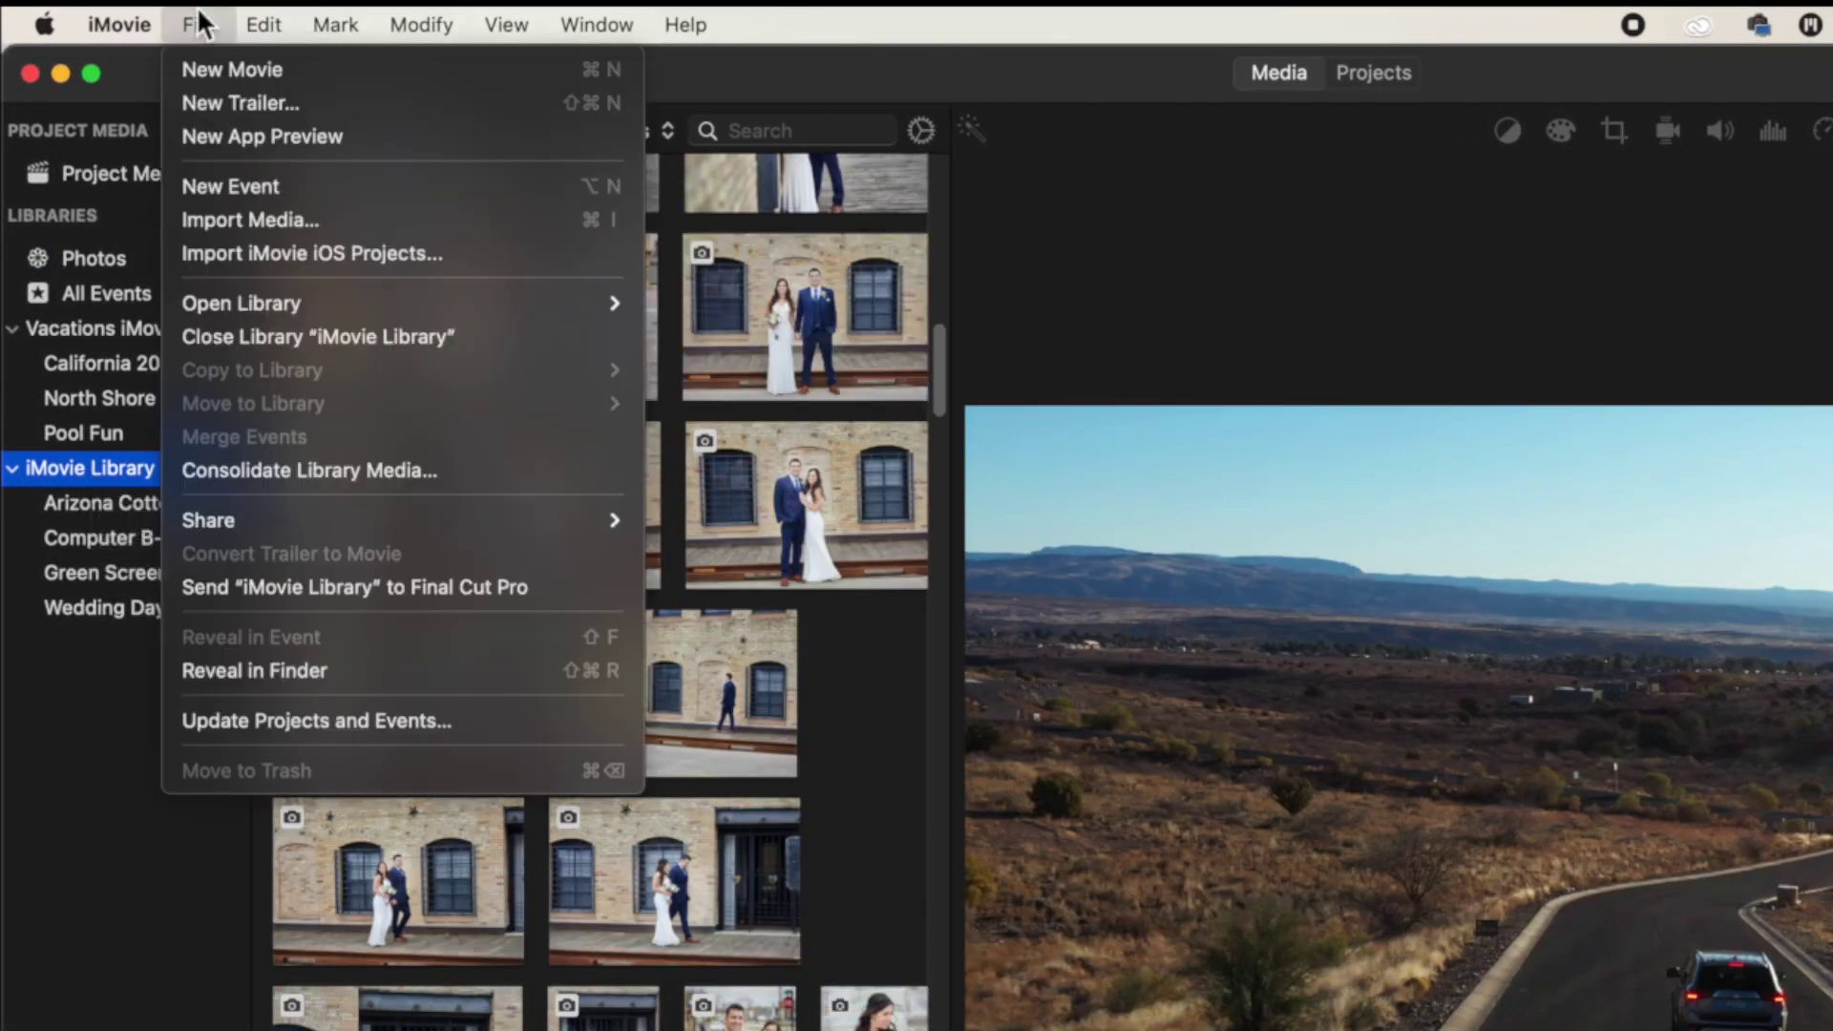
{"action": "left_click", "coordinate": [239, 183]}
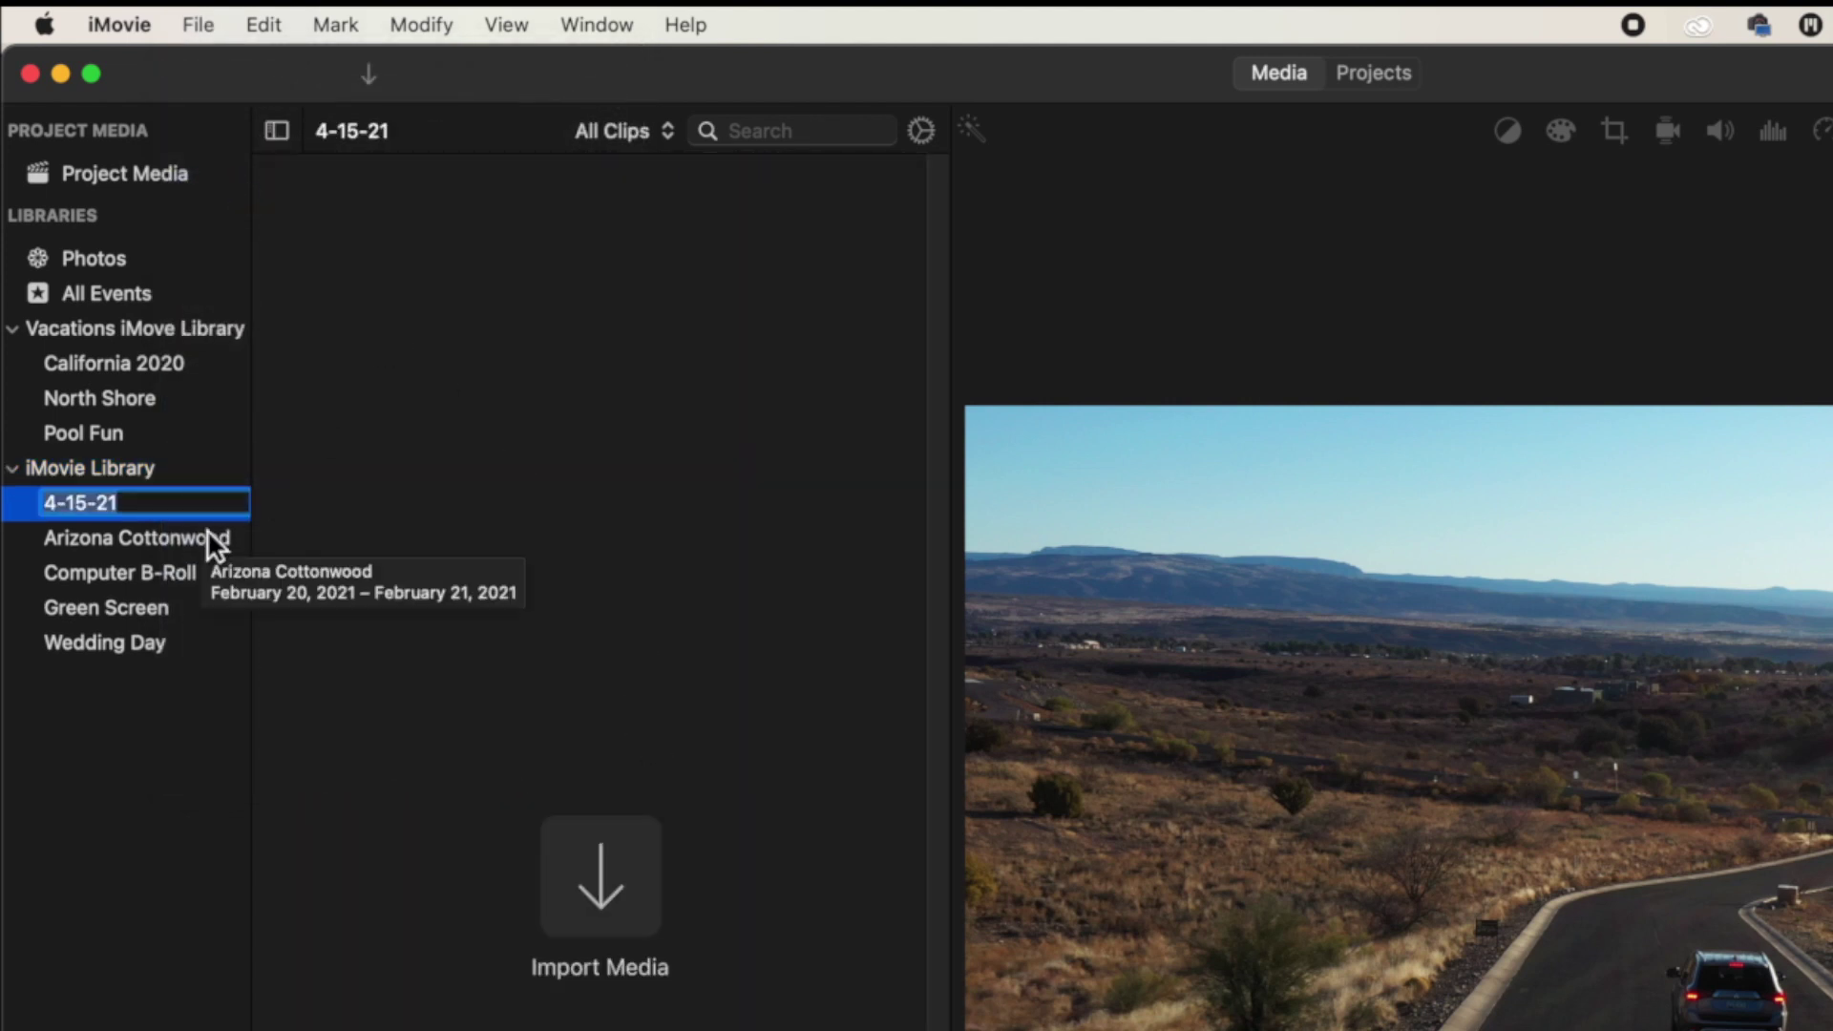
{"action": "type", "text": "N"}
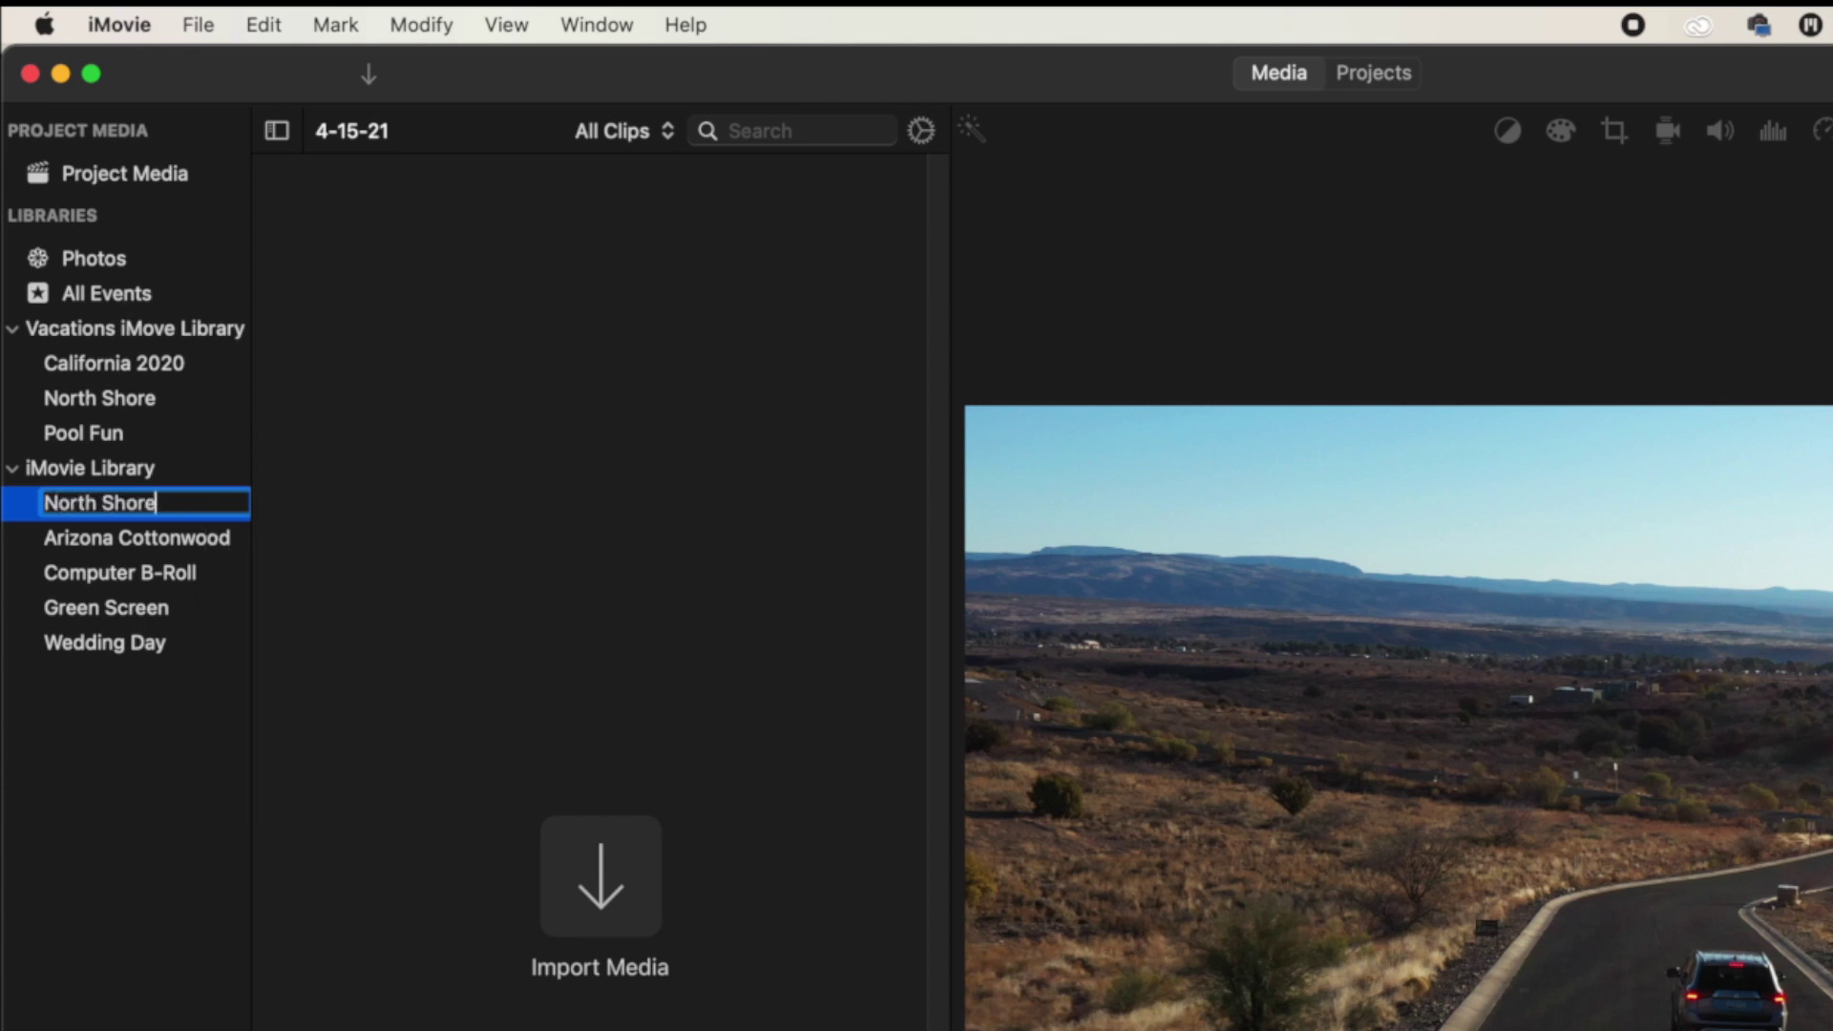
{"action": "type", "text": "orth Shore"}
{"action": "key", "text": "Return"}
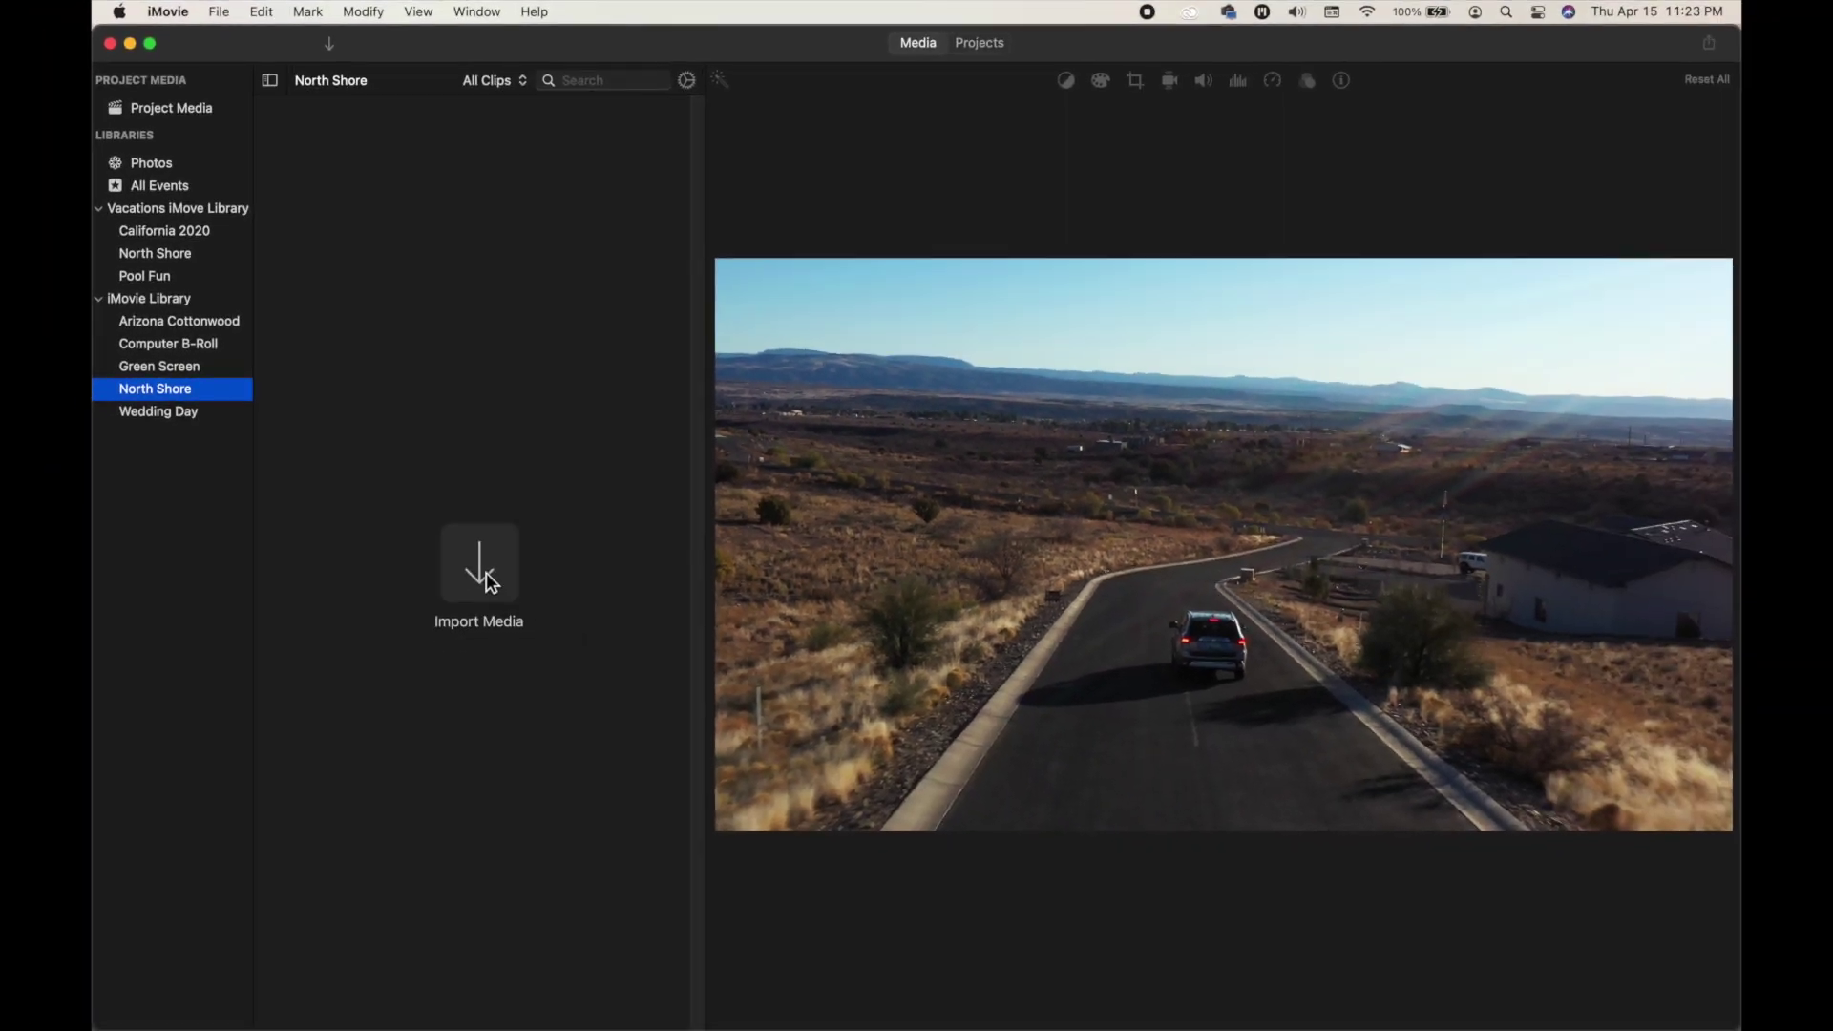
Import 3T6A8502.MOV and 3T6A8072.MOV from the North Shore Videos folder into the new North Shore event.
{"action": "left_click", "coordinate": [480, 565]}
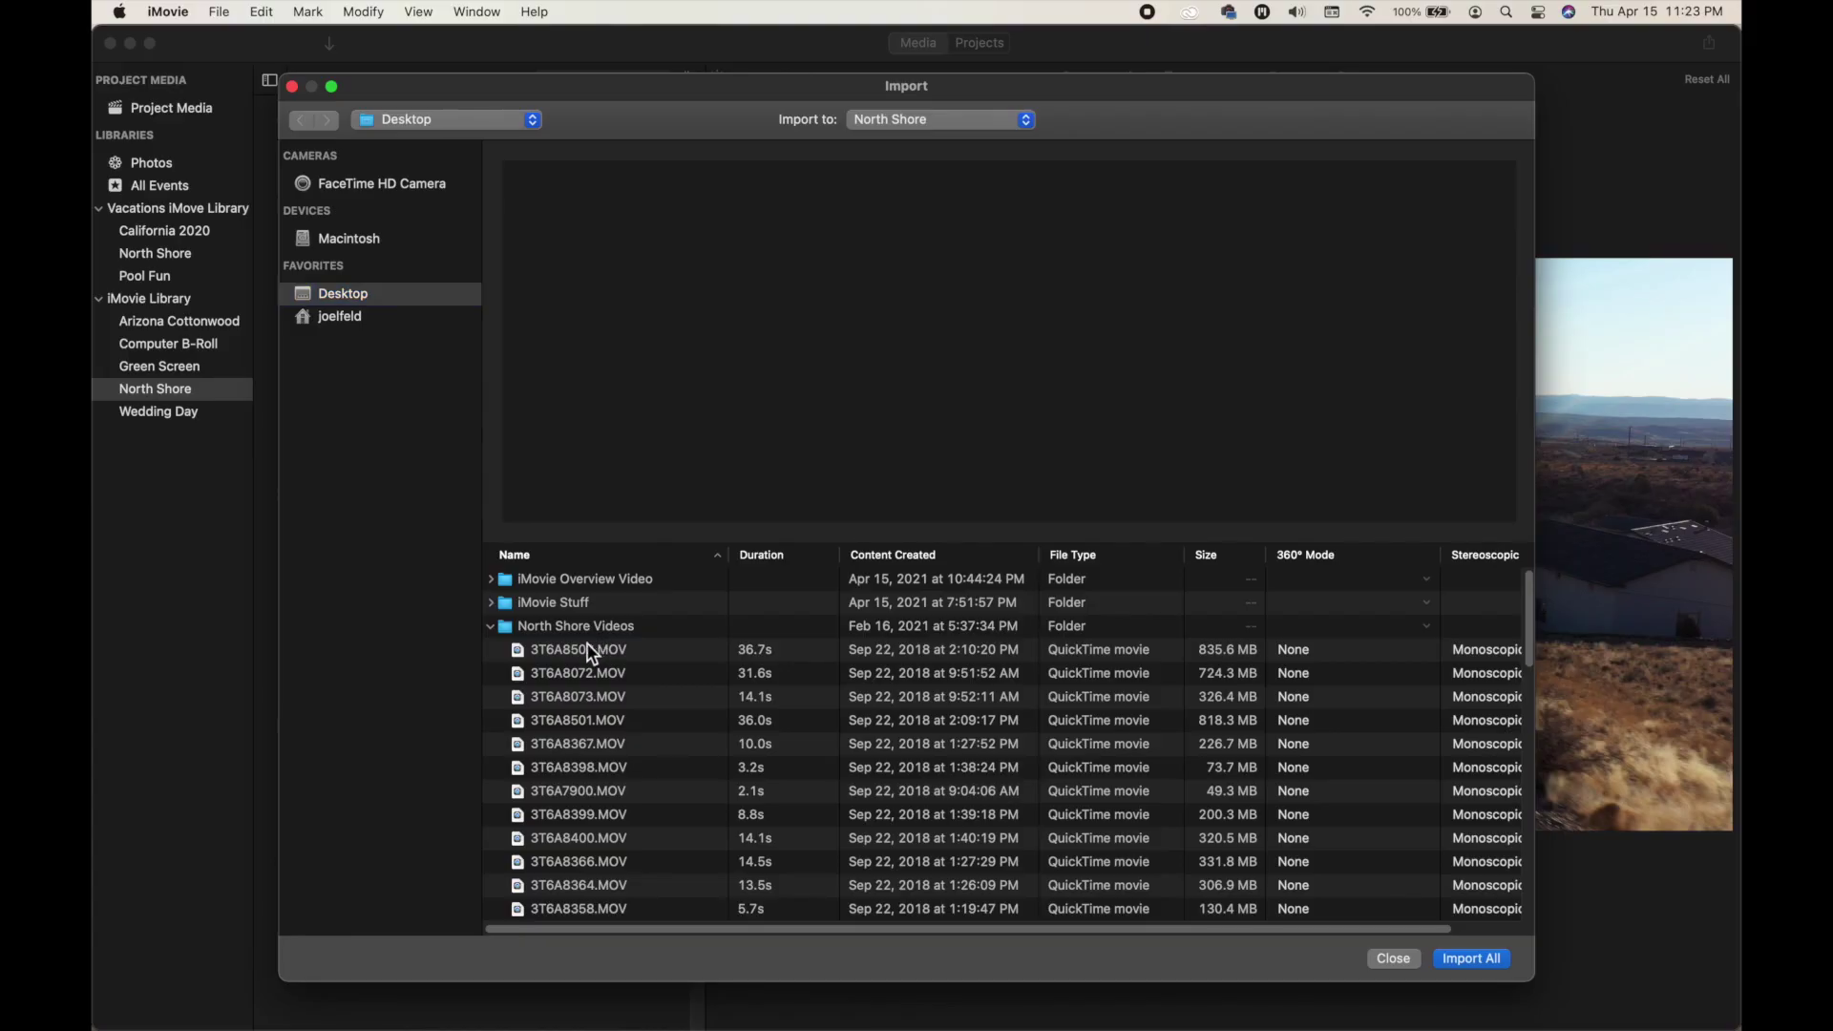
{"action": "left_click", "coordinate": [586, 647]}
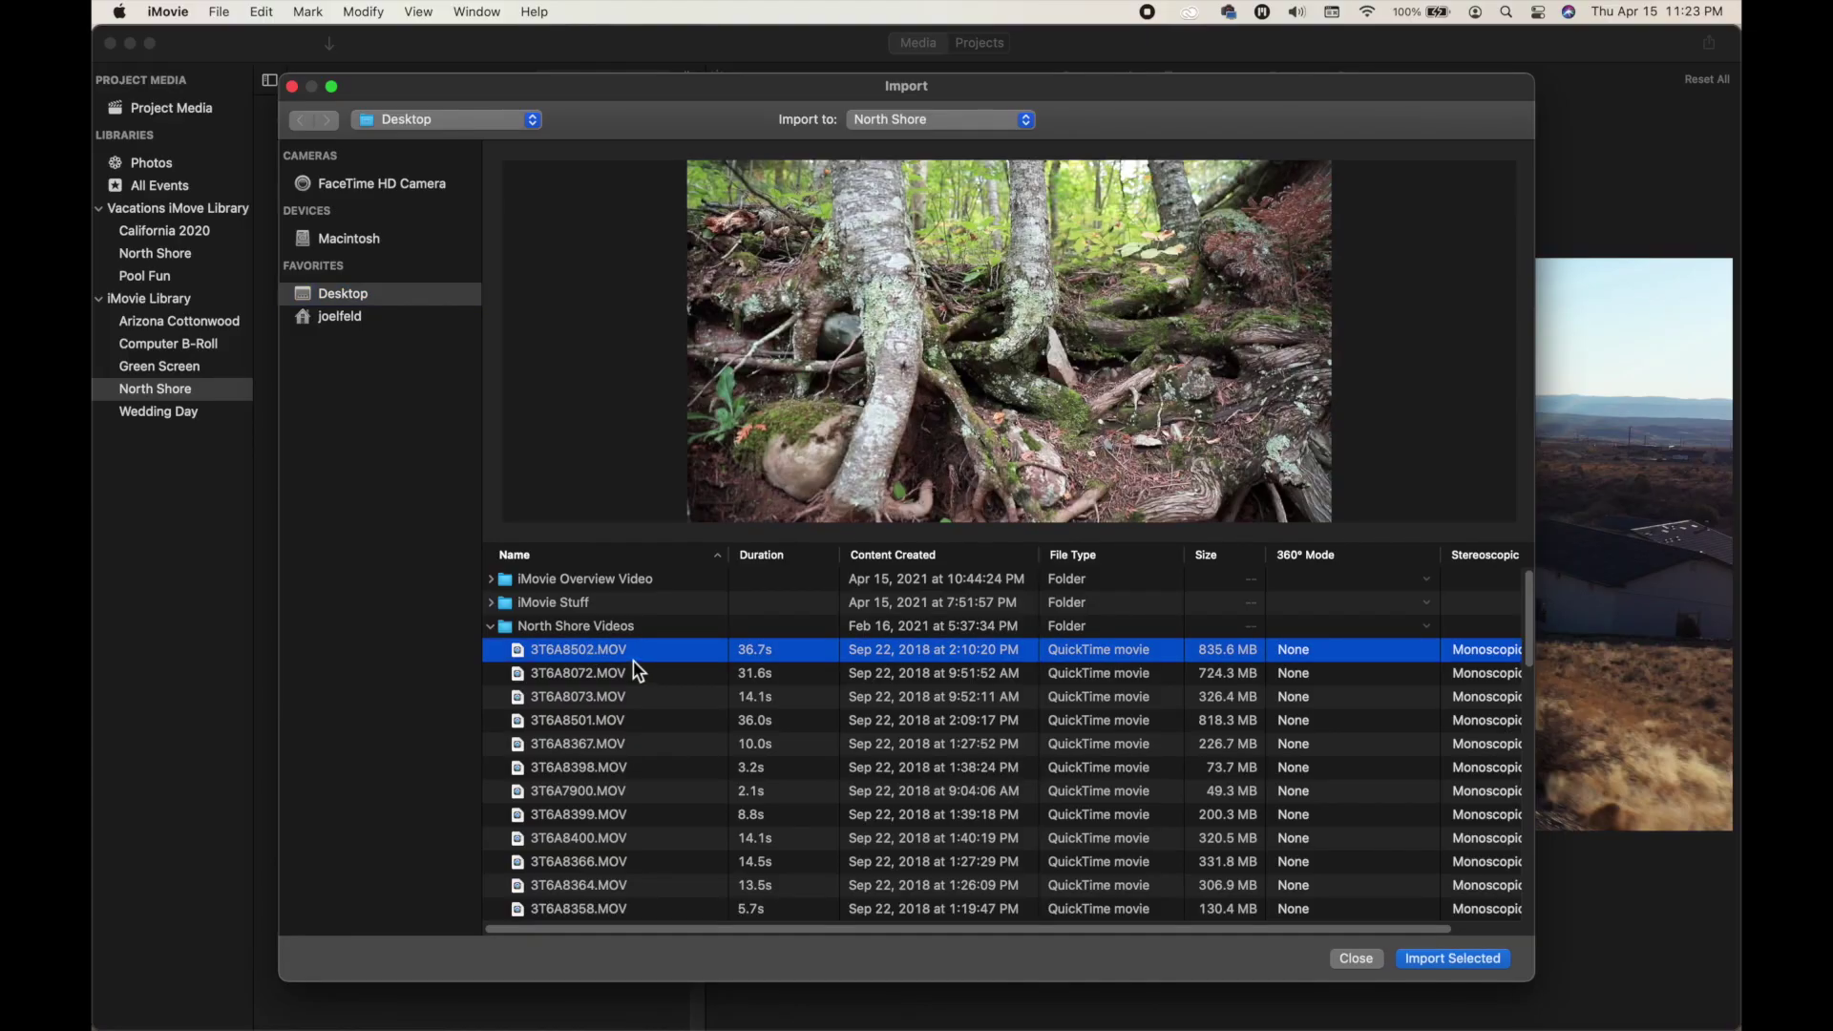
{"action": "left_click", "coordinate": [636, 663], "text": "shift"}
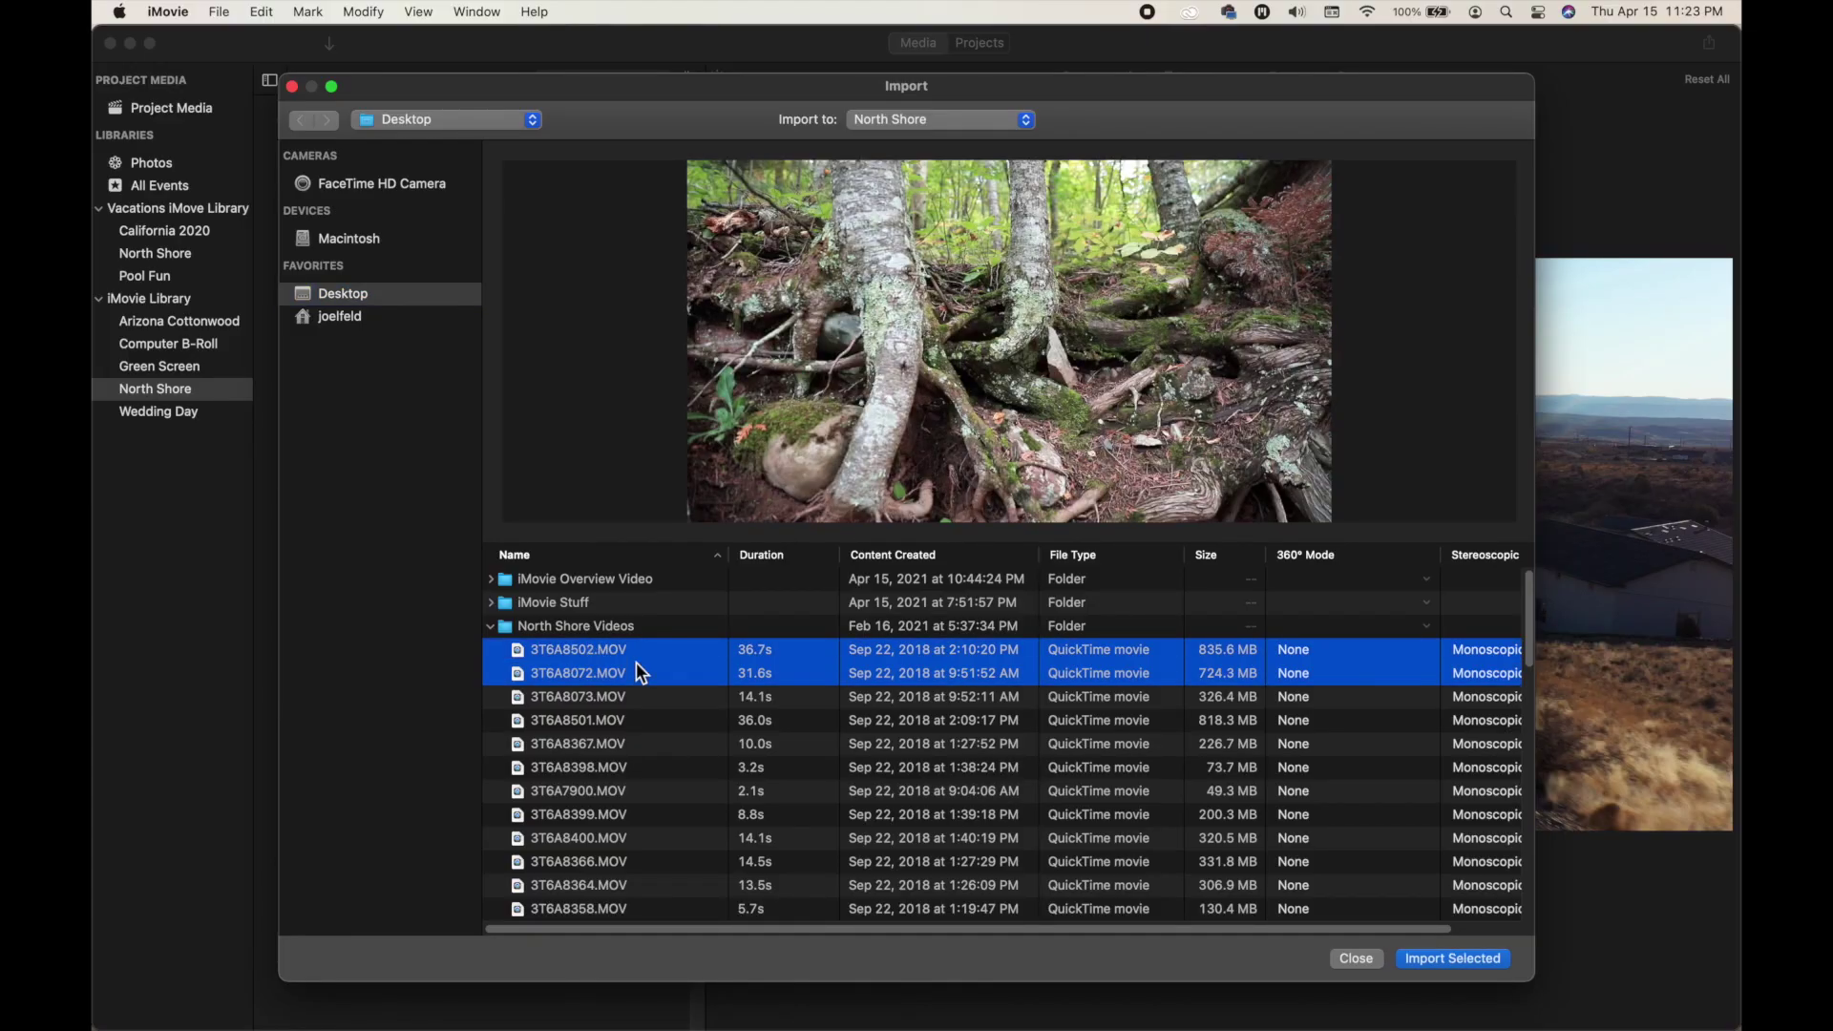
{"action": "left_click", "coordinate": [1457, 960]}
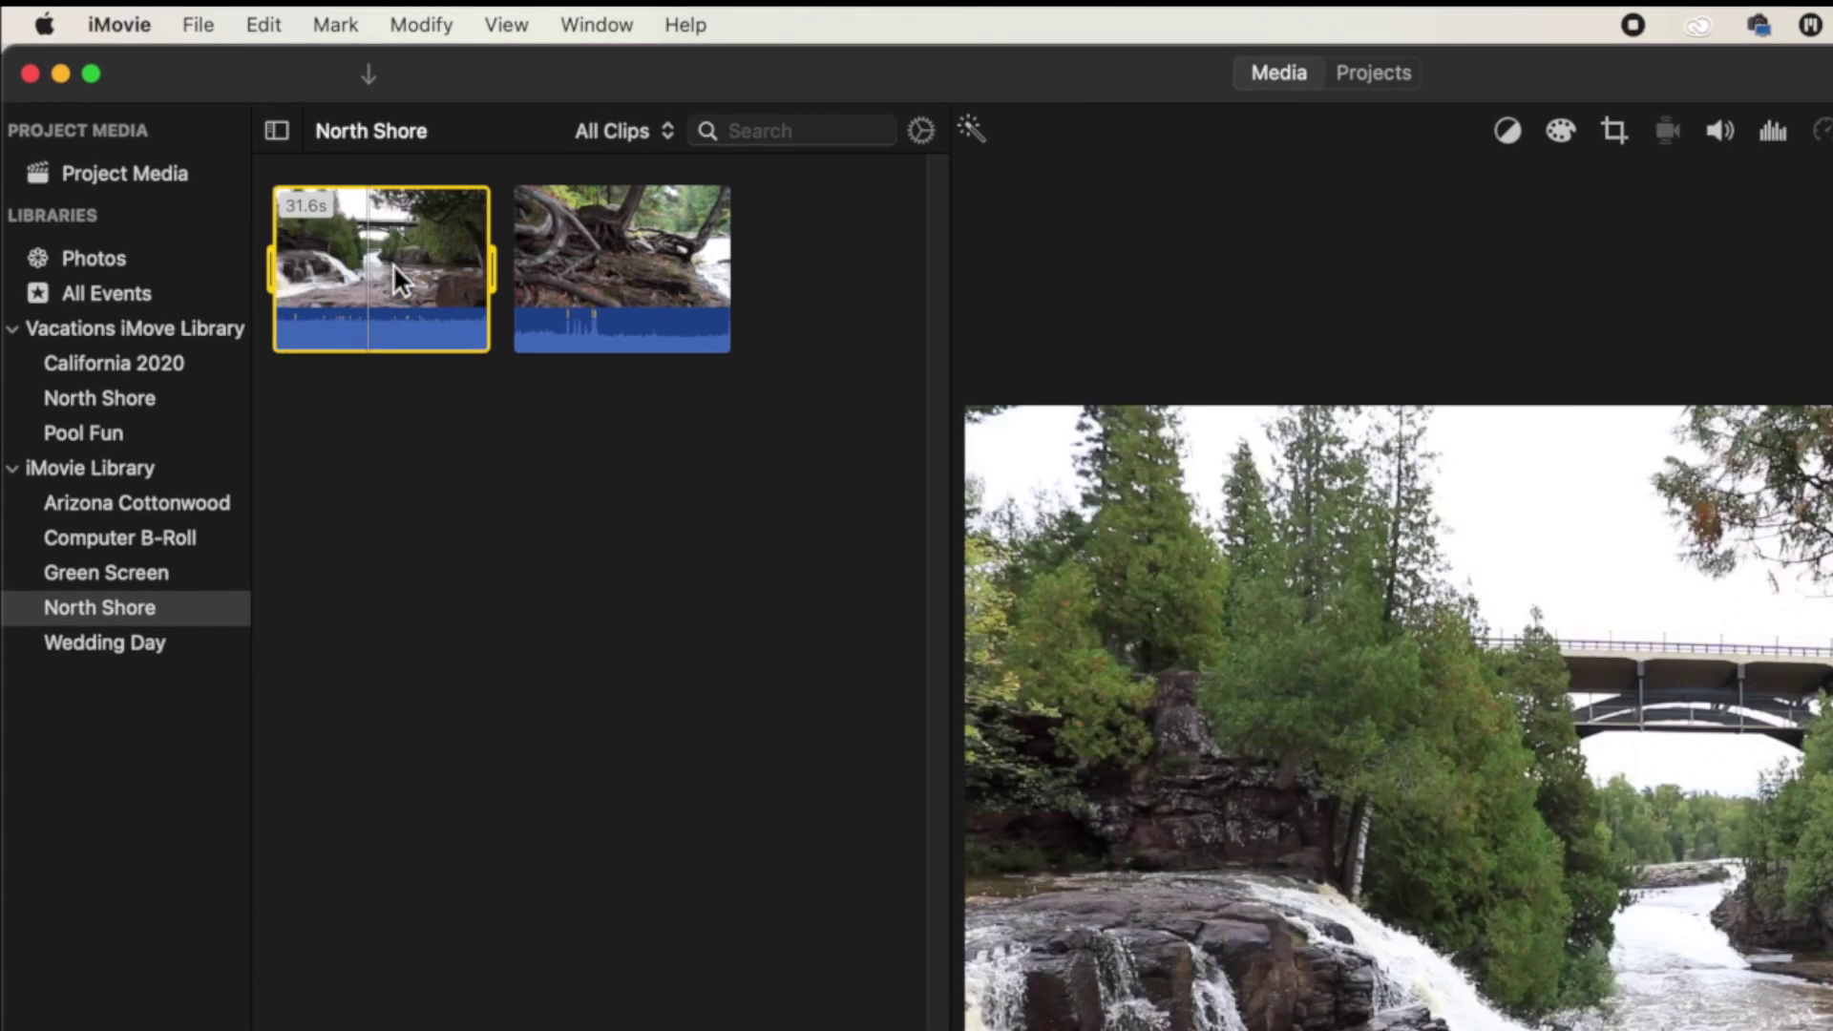
Move the 31.6s waterfall clip from North Shore into the Wedding Day event and look for it among that event's media.
{"action": "left_click_drag", "start_coordinate": [298, 336], "coordinate": [169, 636]}
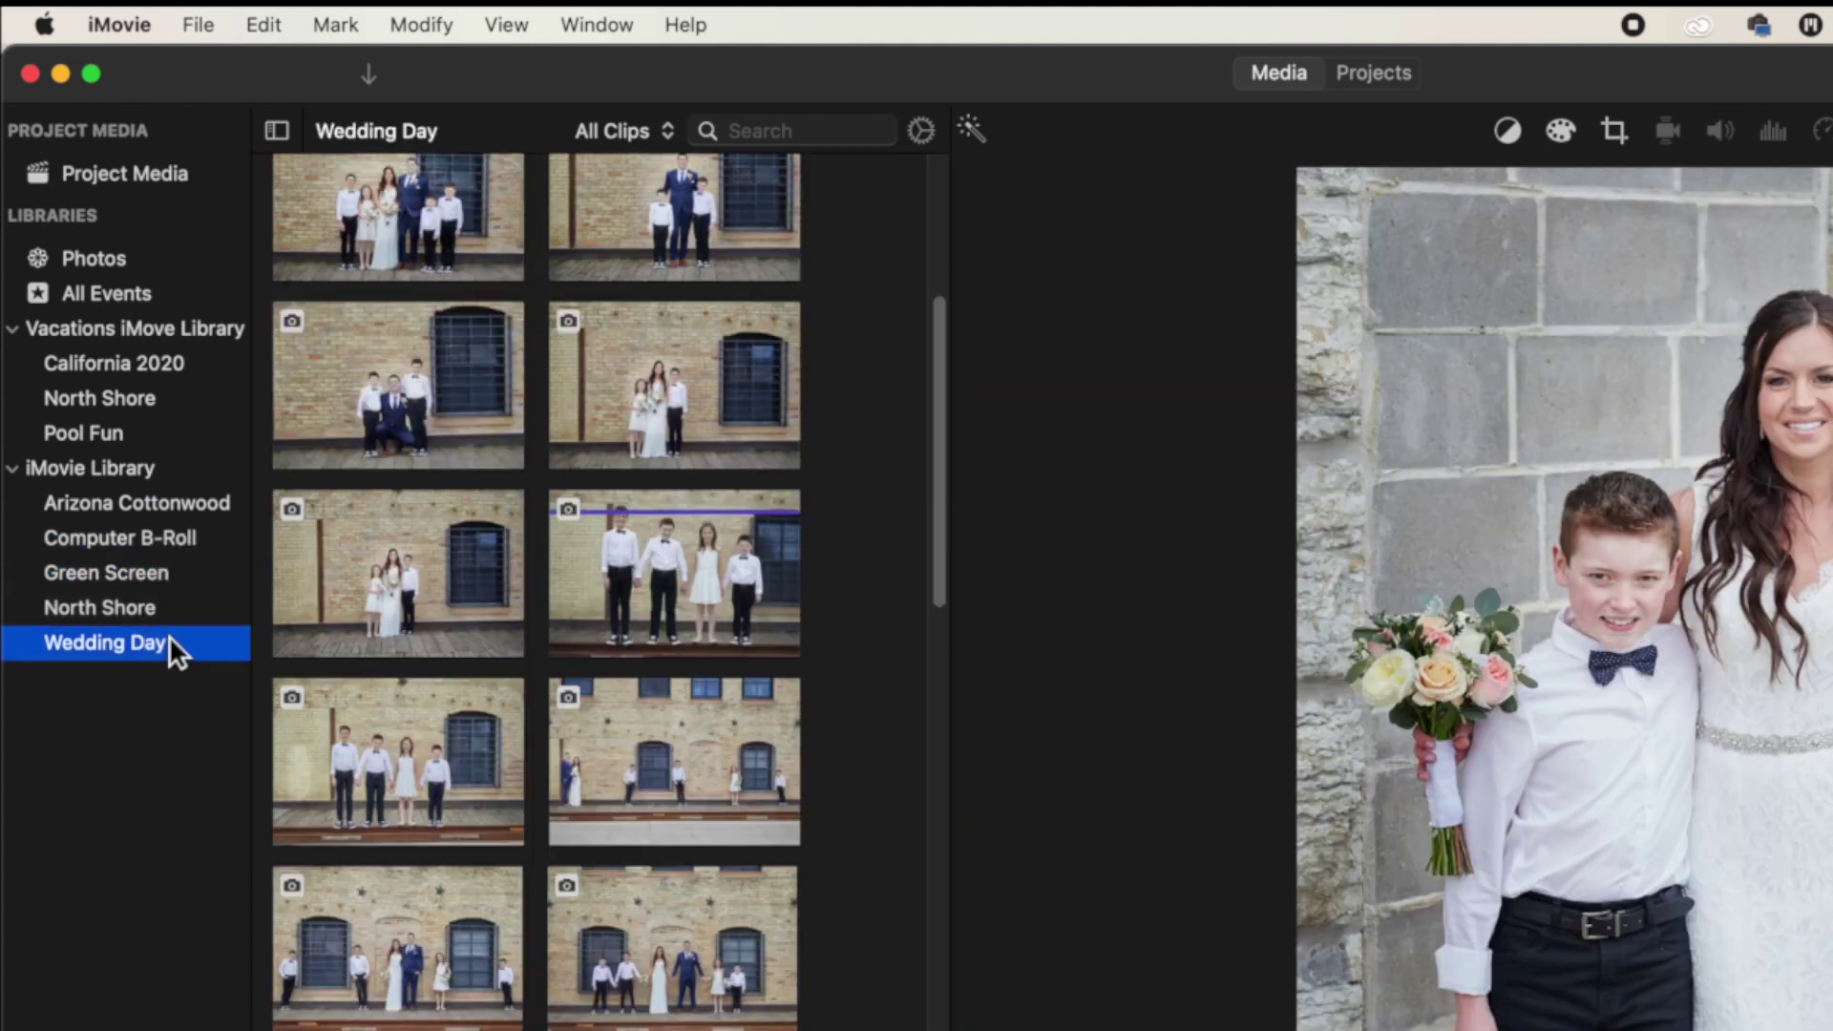
{"action": "left_click", "coordinate": [149, 613]}
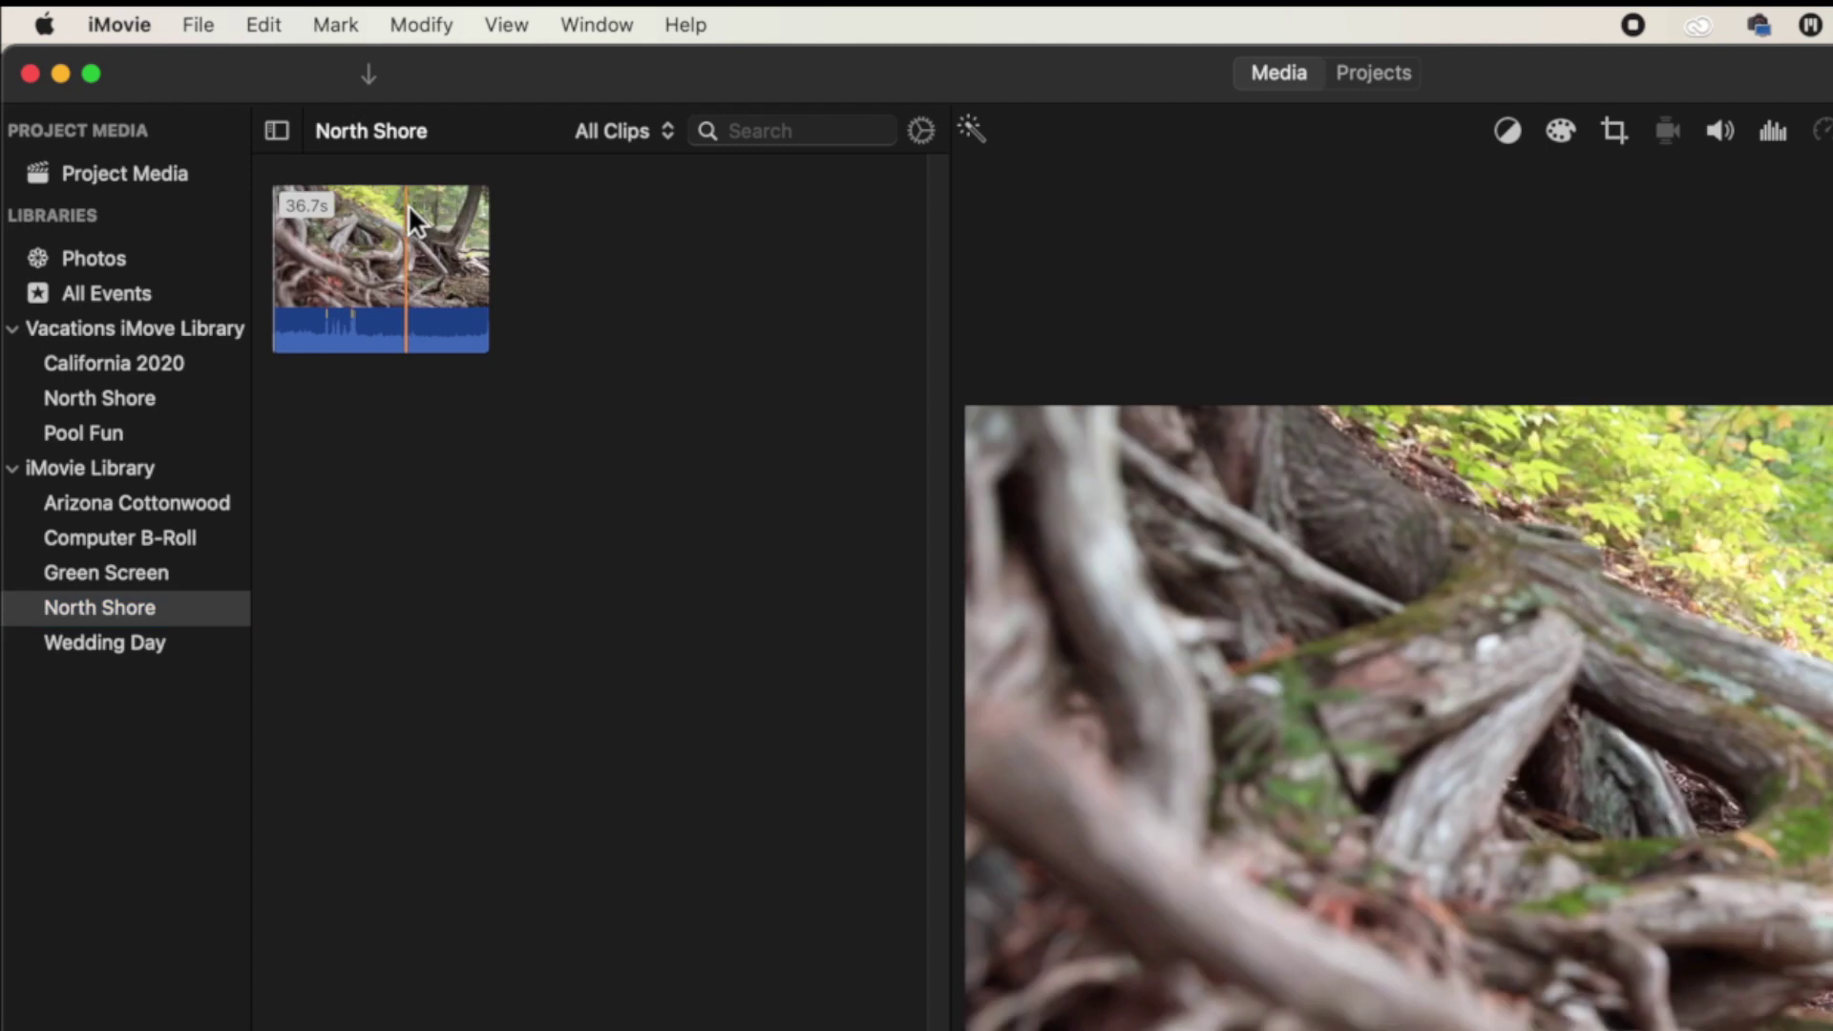
{"action": "left_click", "coordinate": [164, 641]}
{"action": "scroll", "coordinate": [609, 746], "scroll_direction": "down", "scroll_amount": 15}
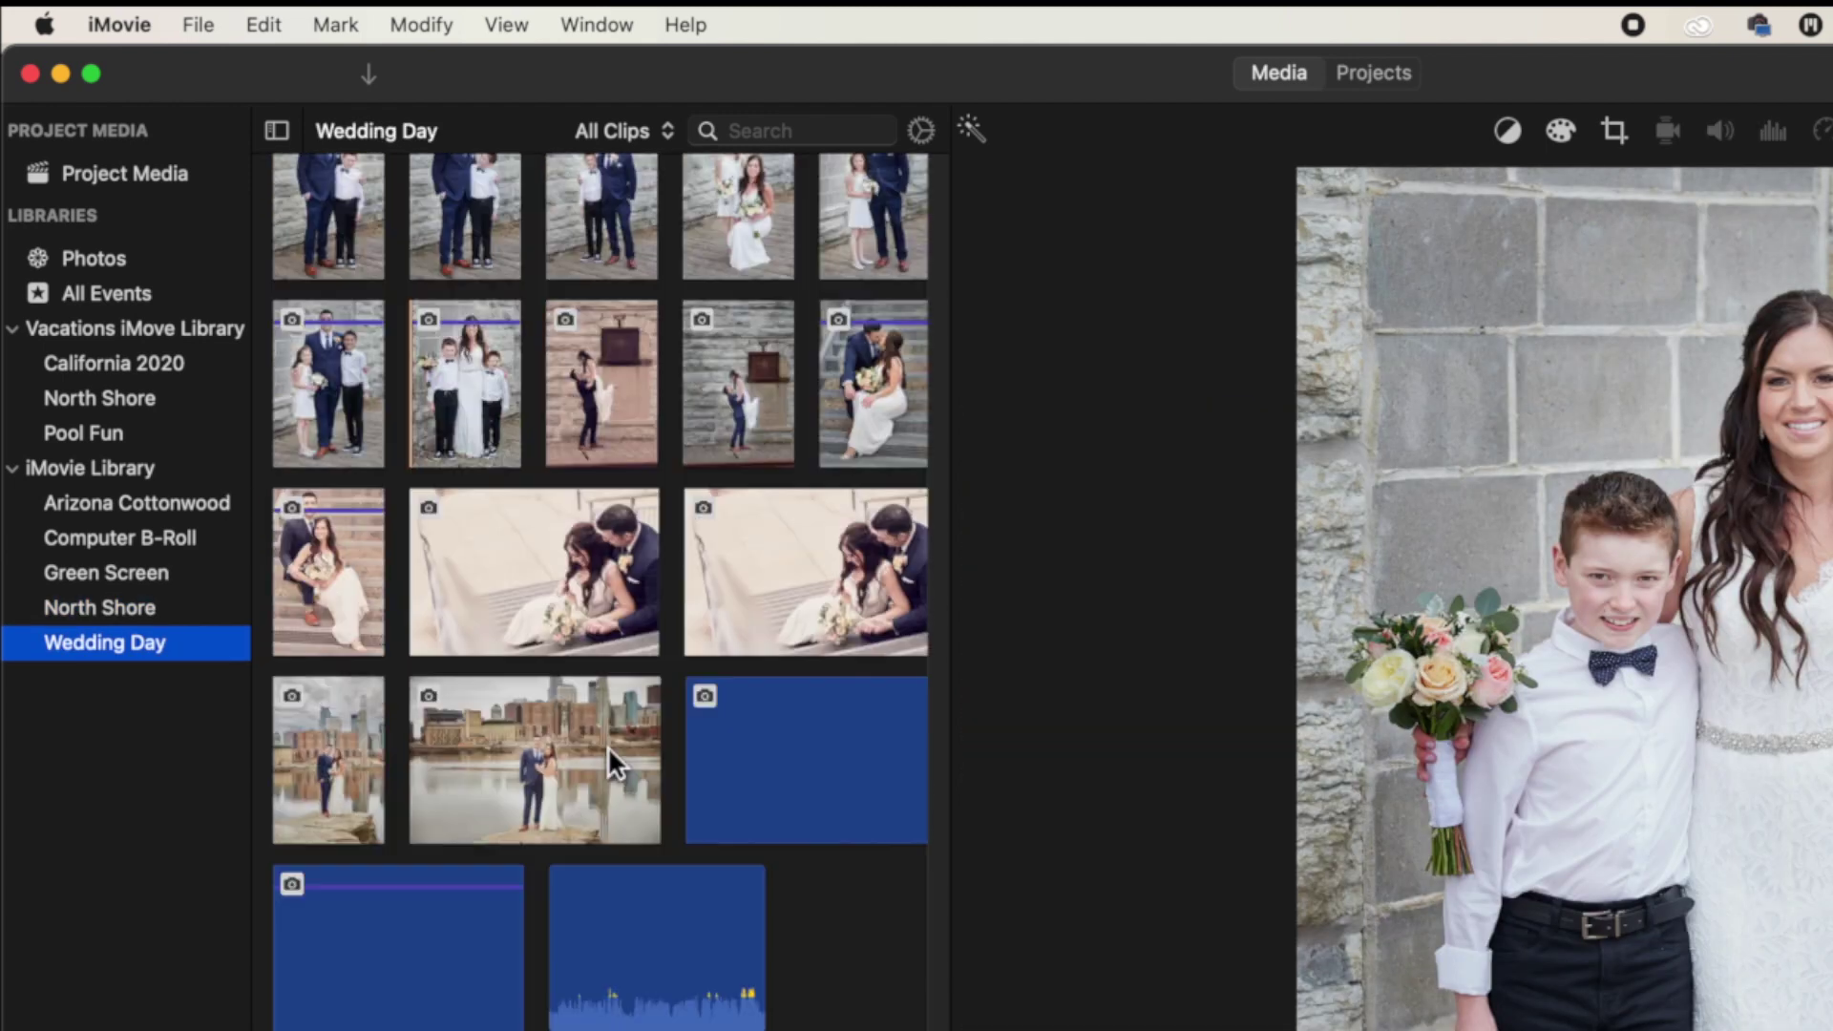
{"action": "scroll", "coordinate": [607, 747], "scroll_direction": "up", "scroll_amount": 10}
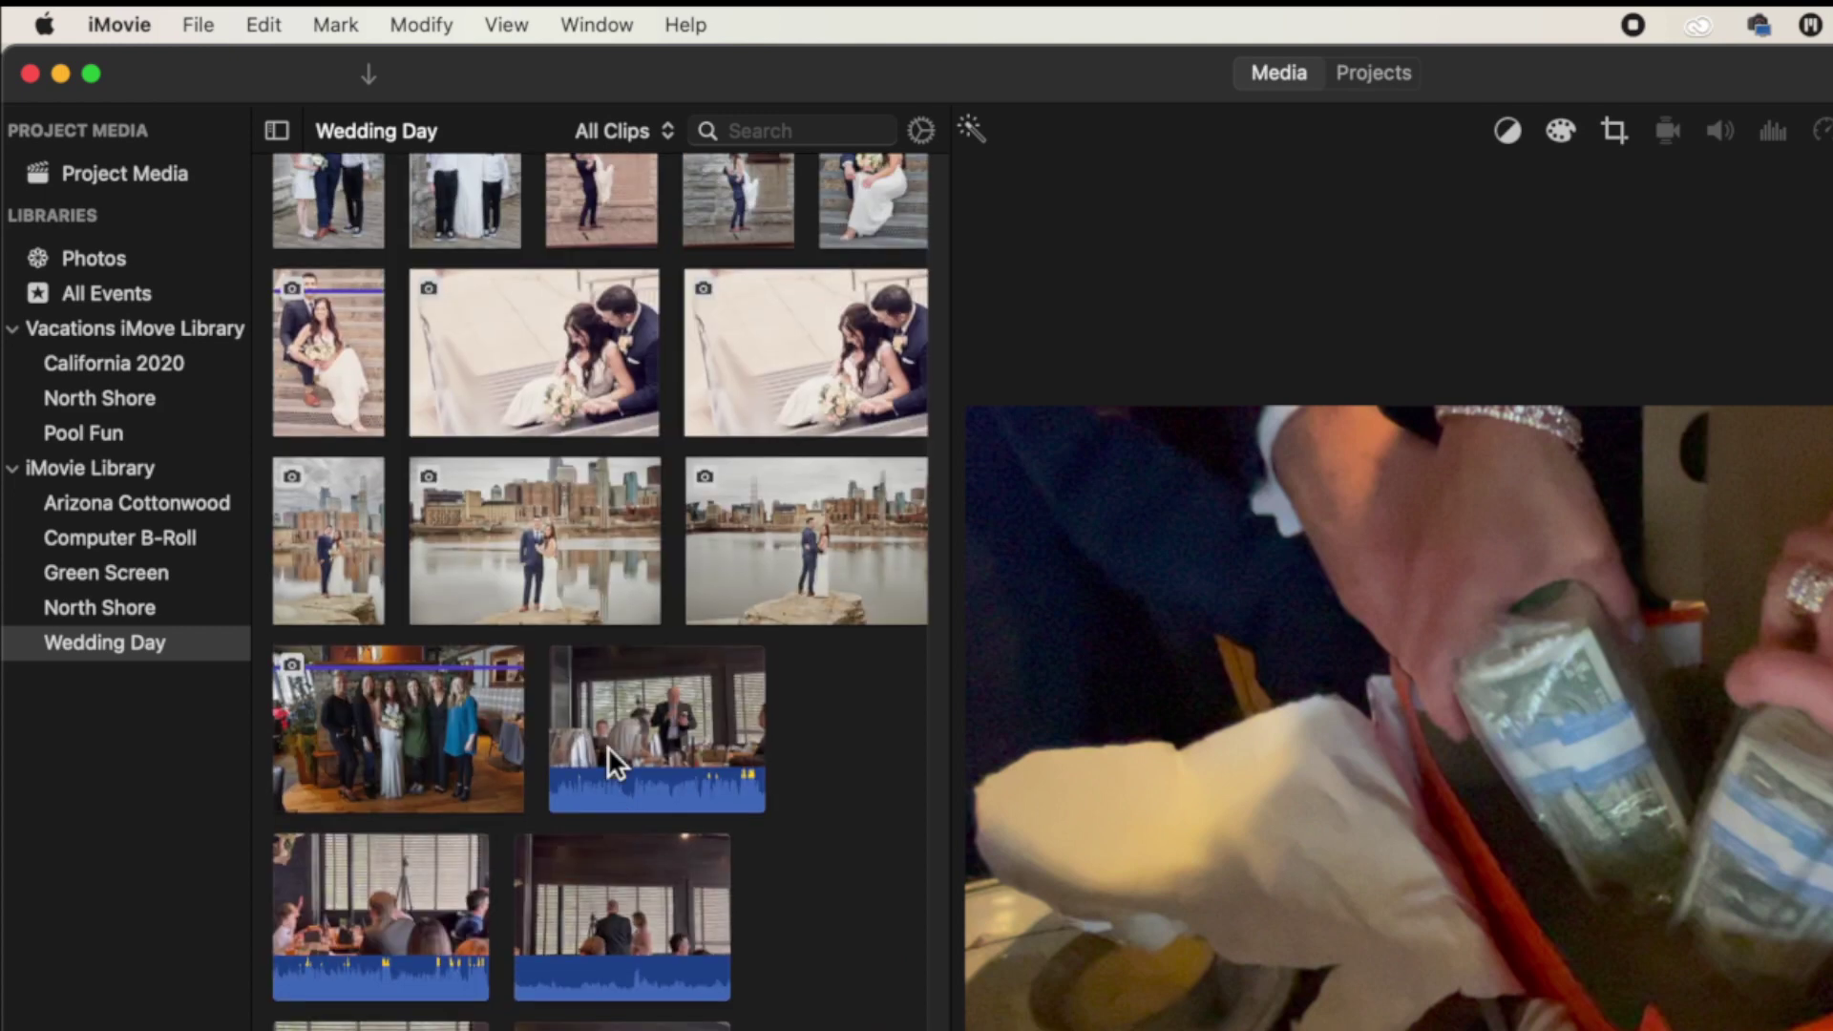
{"action": "scroll", "coordinate": [609, 746], "scroll_direction": "up", "scroll_amount": 5}
{"action": "scroll", "coordinate": [607, 747], "scroll_direction": "up", "scroll_amount": 12}
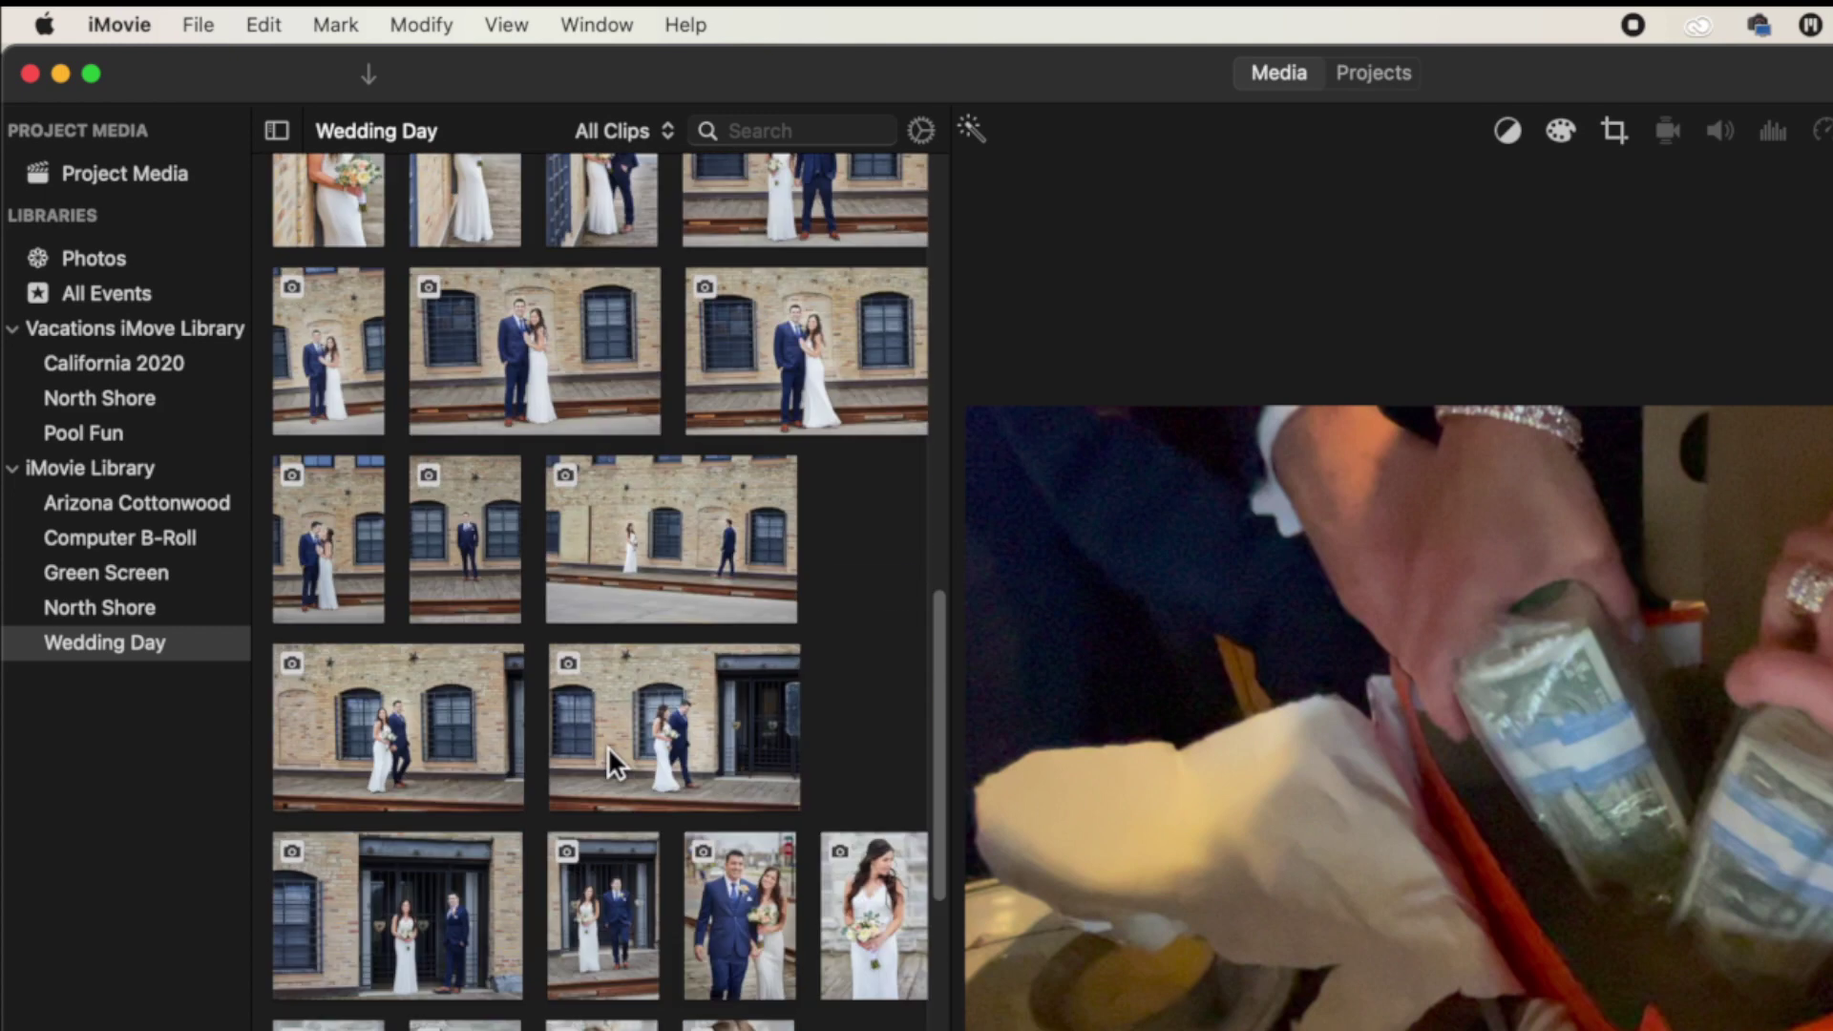
{"action": "left_click", "coordinate": [386, 283]}
Move the 36.7s tree roots clip from North Shore into Wedding Day and view the start of that event.
{"action": "left_click", "coordinate": [107, 611]}
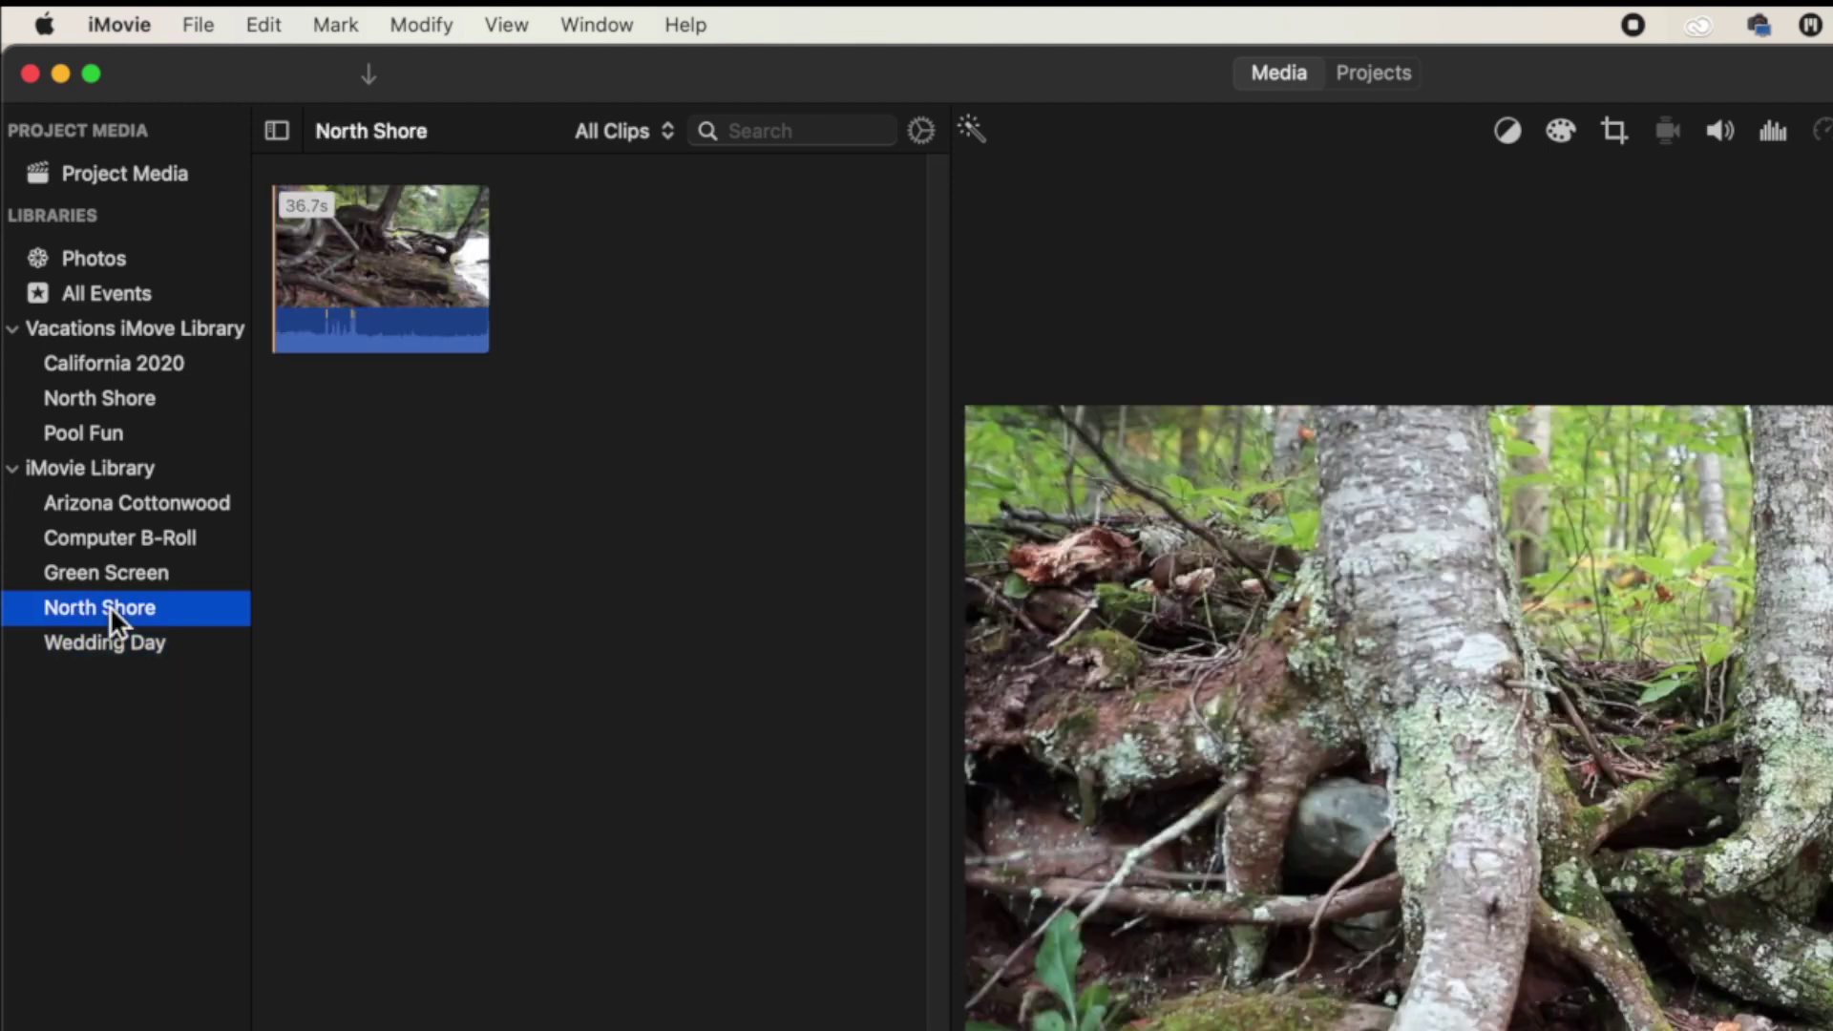
{"action": "left_click", "coordinate": [381, 267]}
{"action": "left_click_drag", "start_coordinate": [406, 267], "coordinate": [548, 431]}
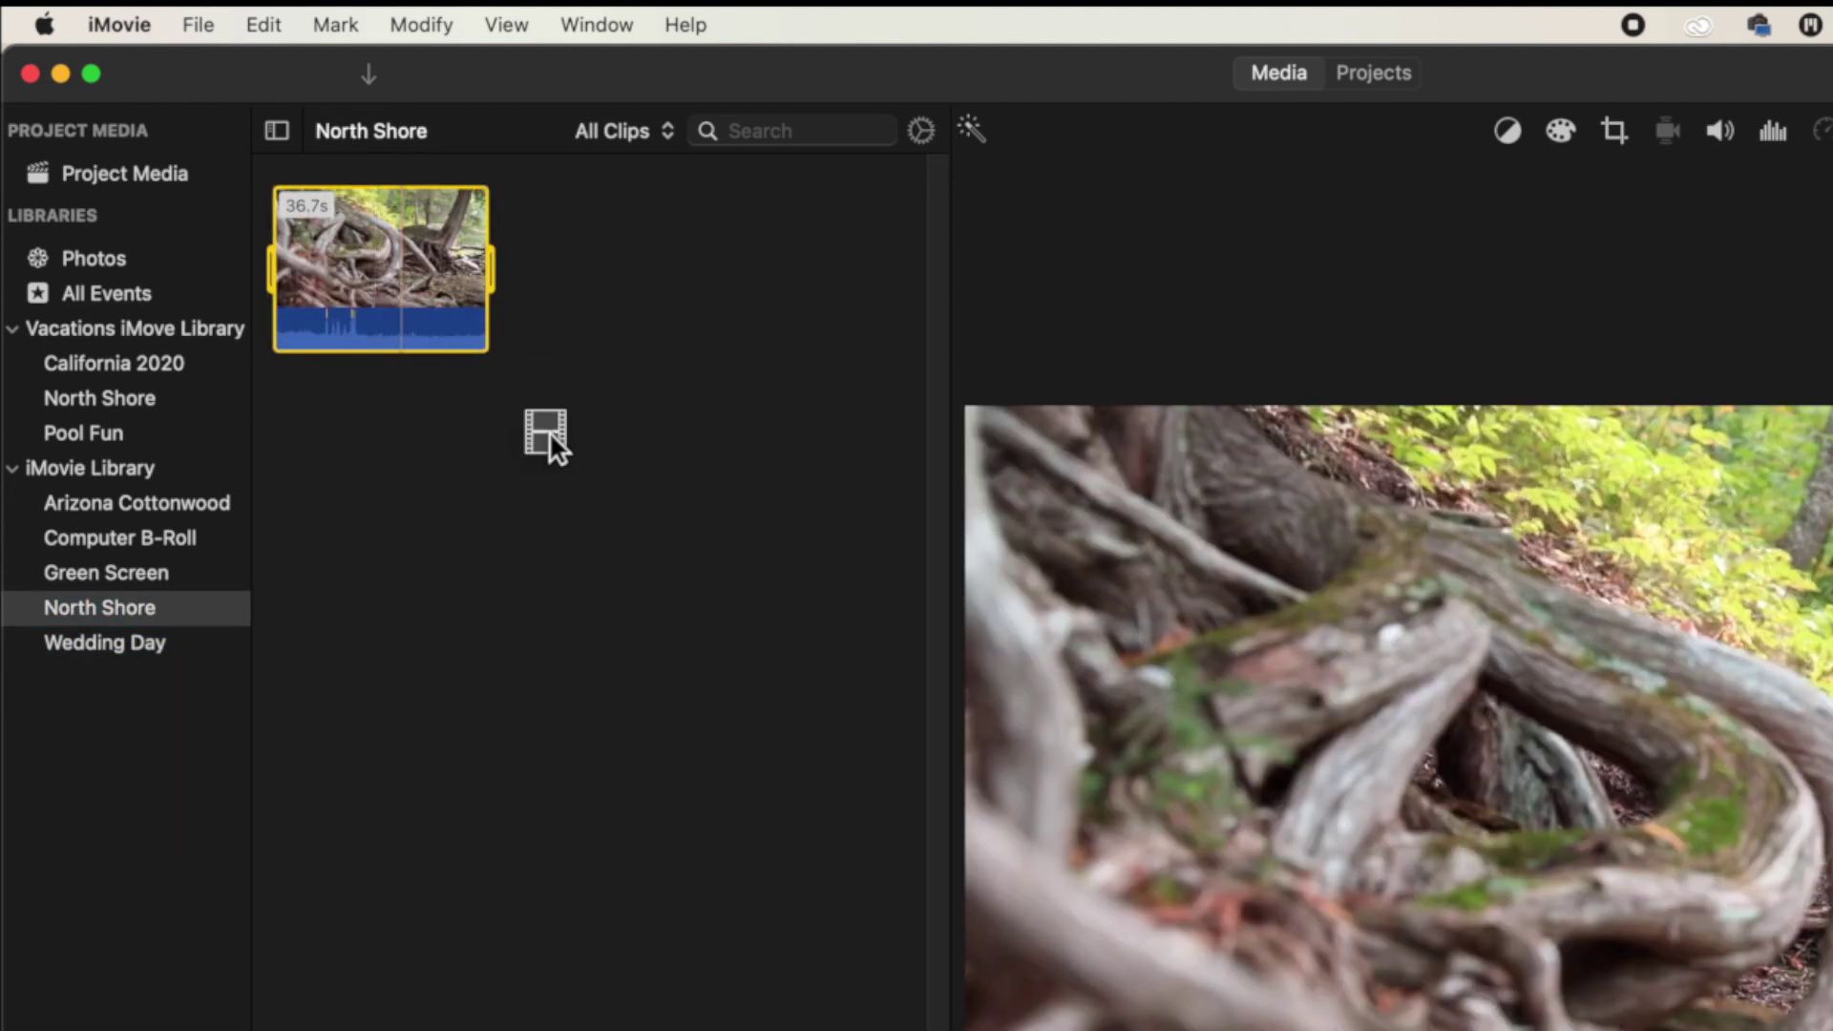
{"action": "left_click_drag", "start_coordinate": [300, 617], "coordinate": [162, 645]}
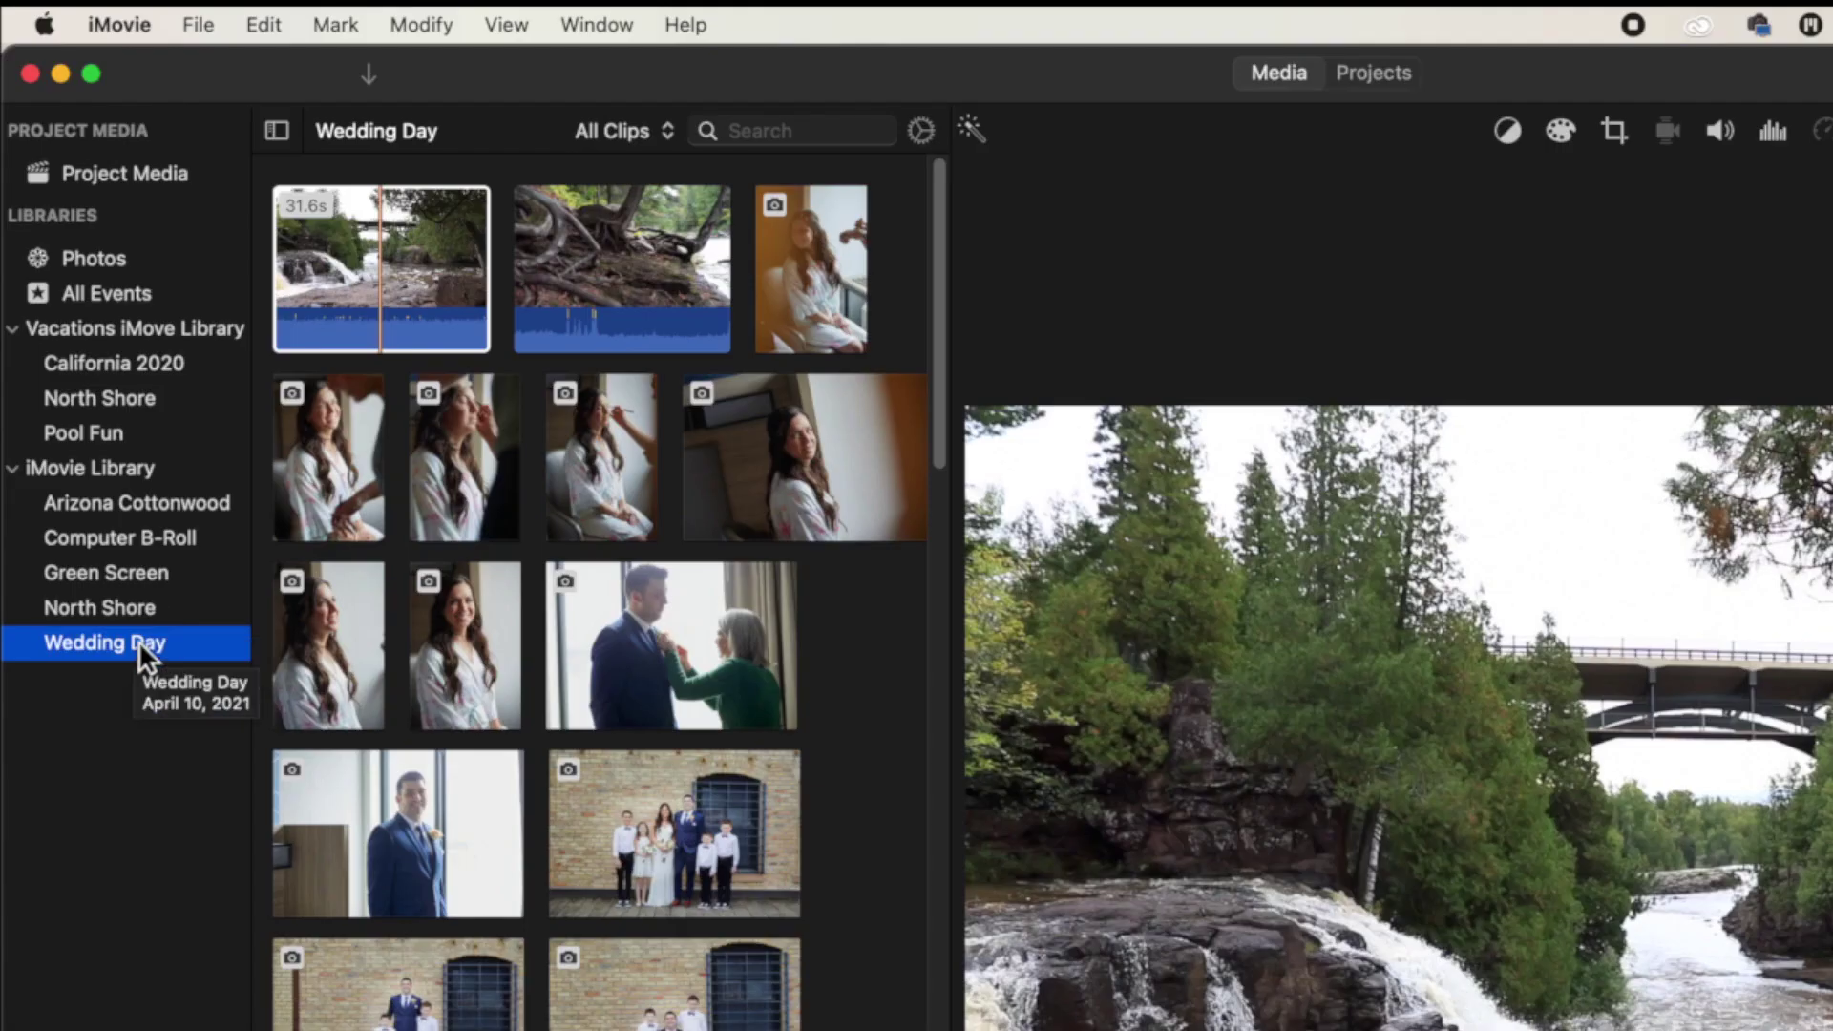
{"action": "scroll", "coordinate": [495, 935], "scroll_direction": "up", "scroll_amount": 3}
Look over the event sorting choices and sort the clips in the Wedding Day event by name.
{"action": "left_click", "coordinate": [505, 25]}
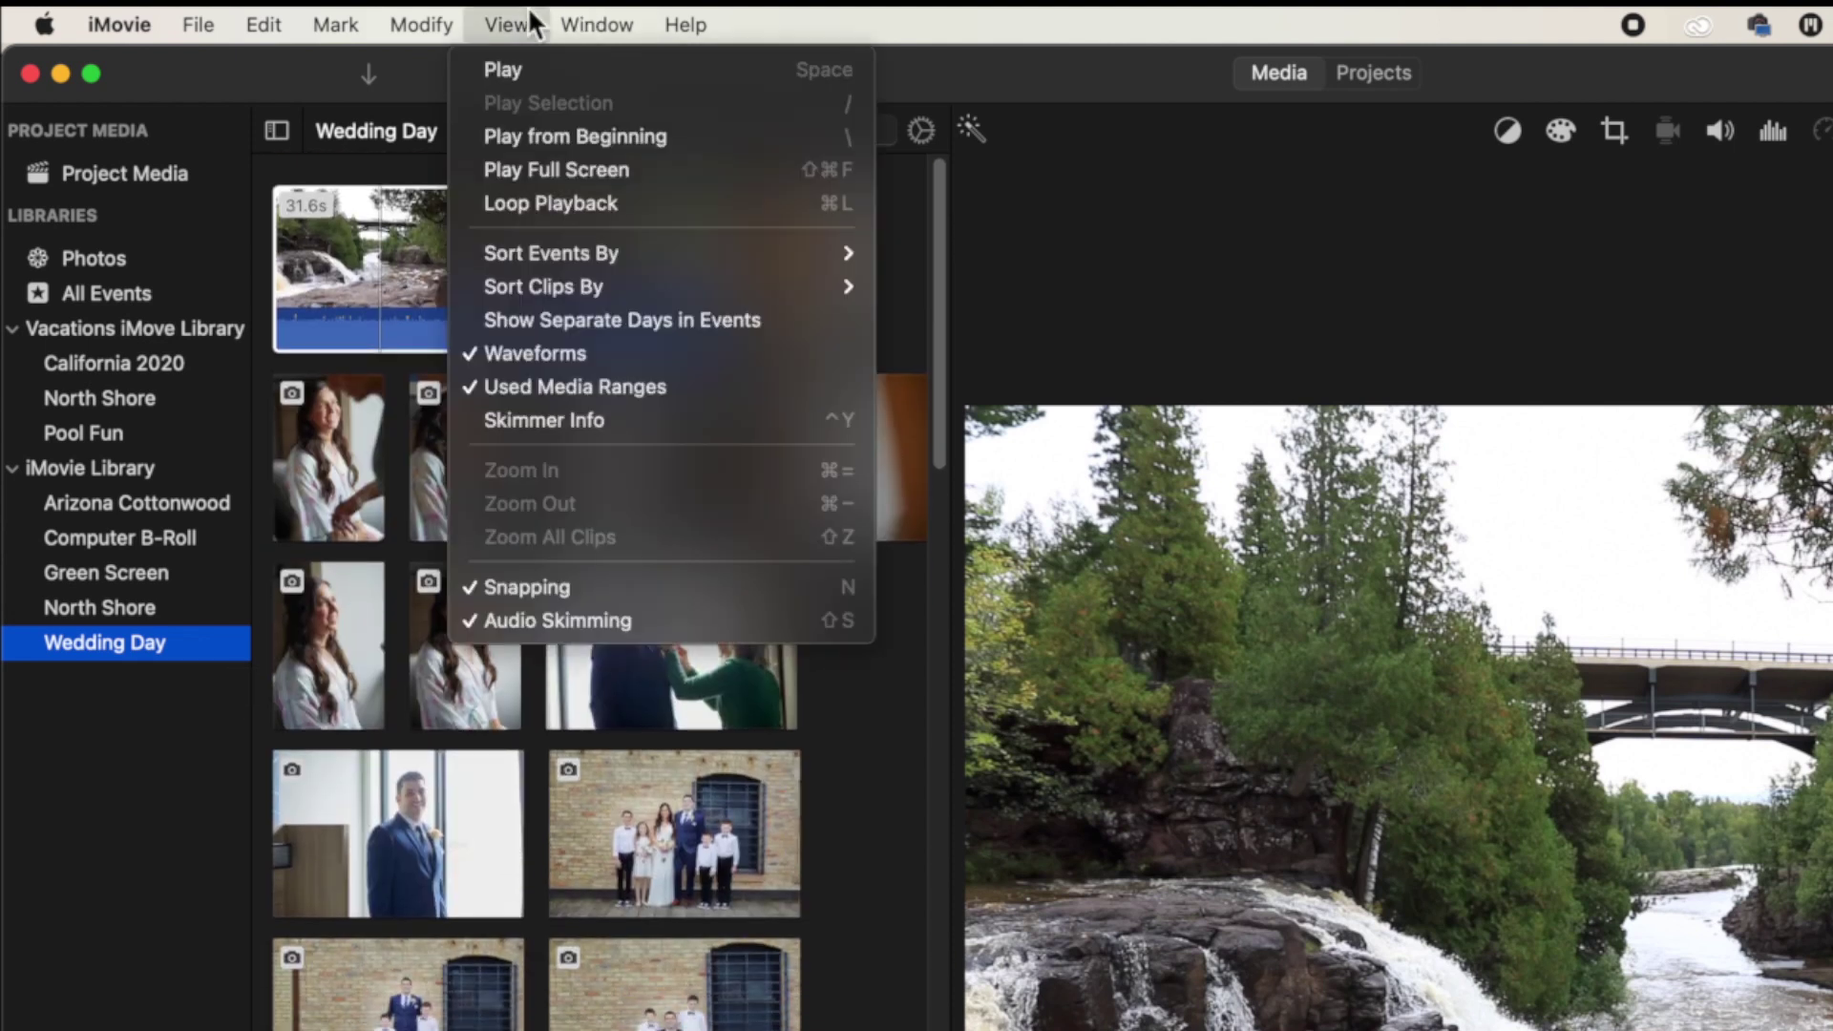
{"action": "mouse_move", "coordinate": [607, 254]}
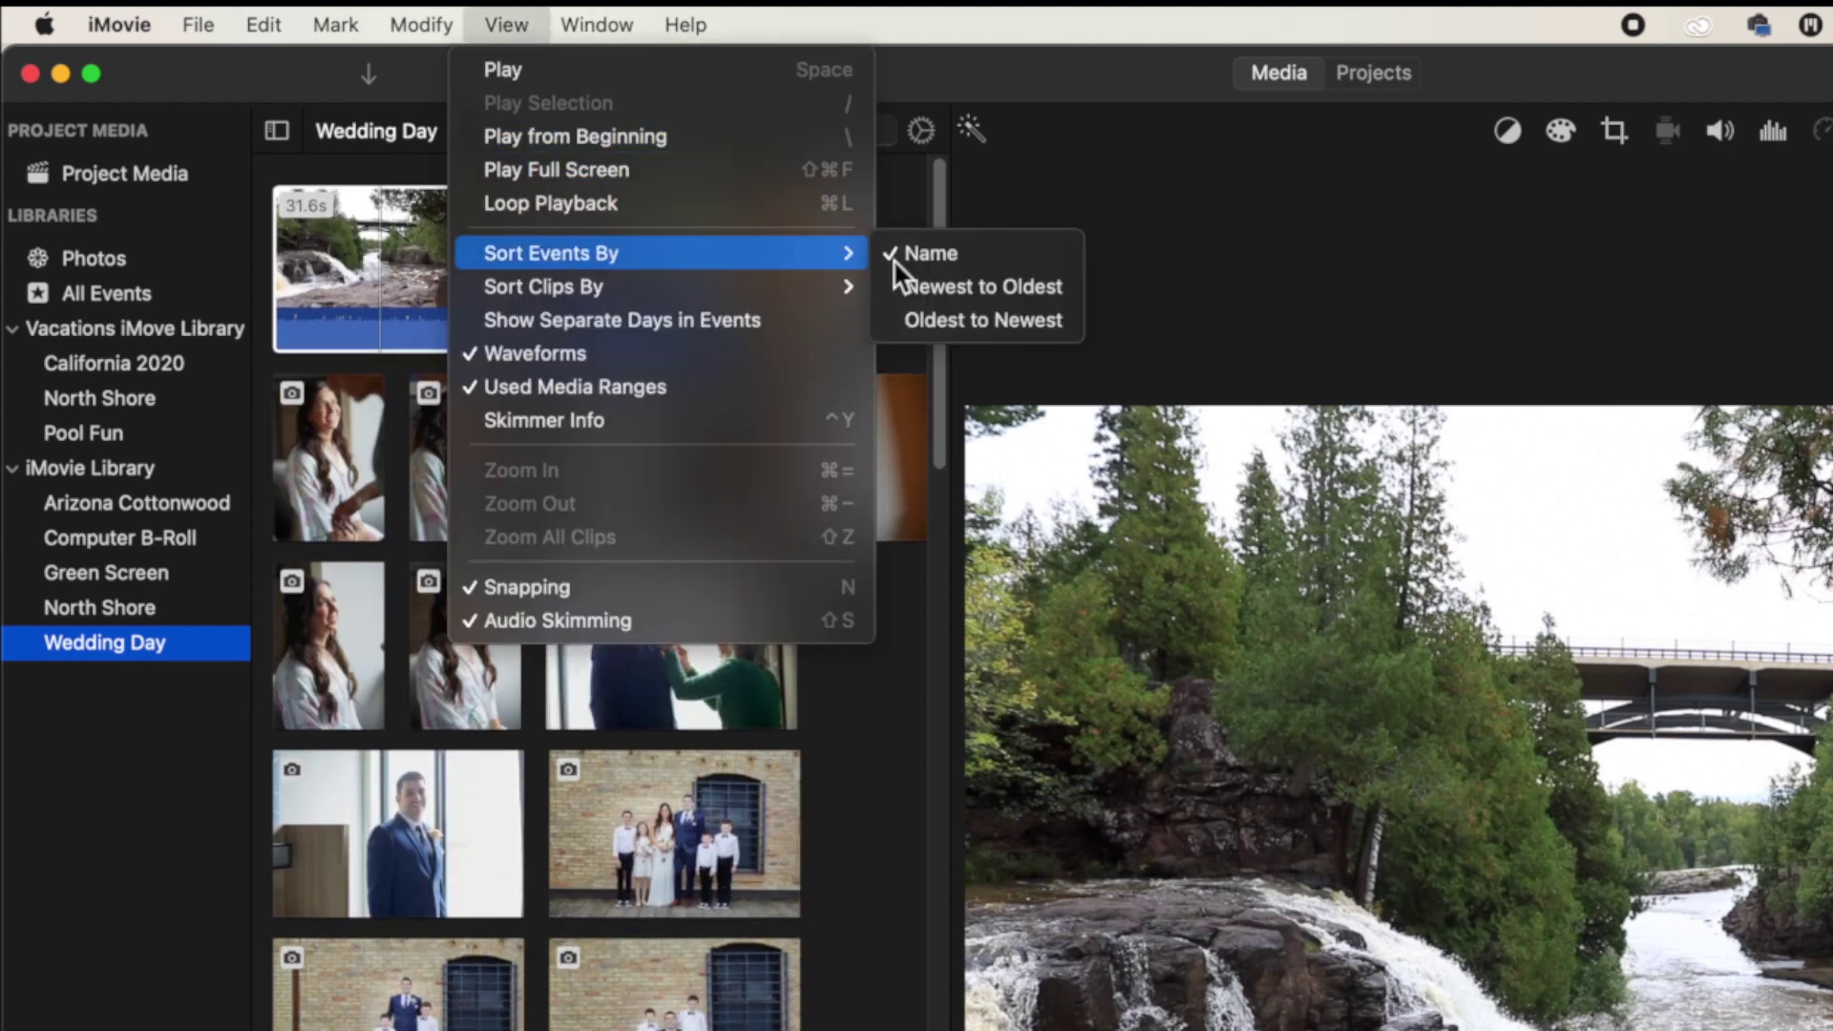
{"action": "mouse_move", "coordinate": [628, 282]}
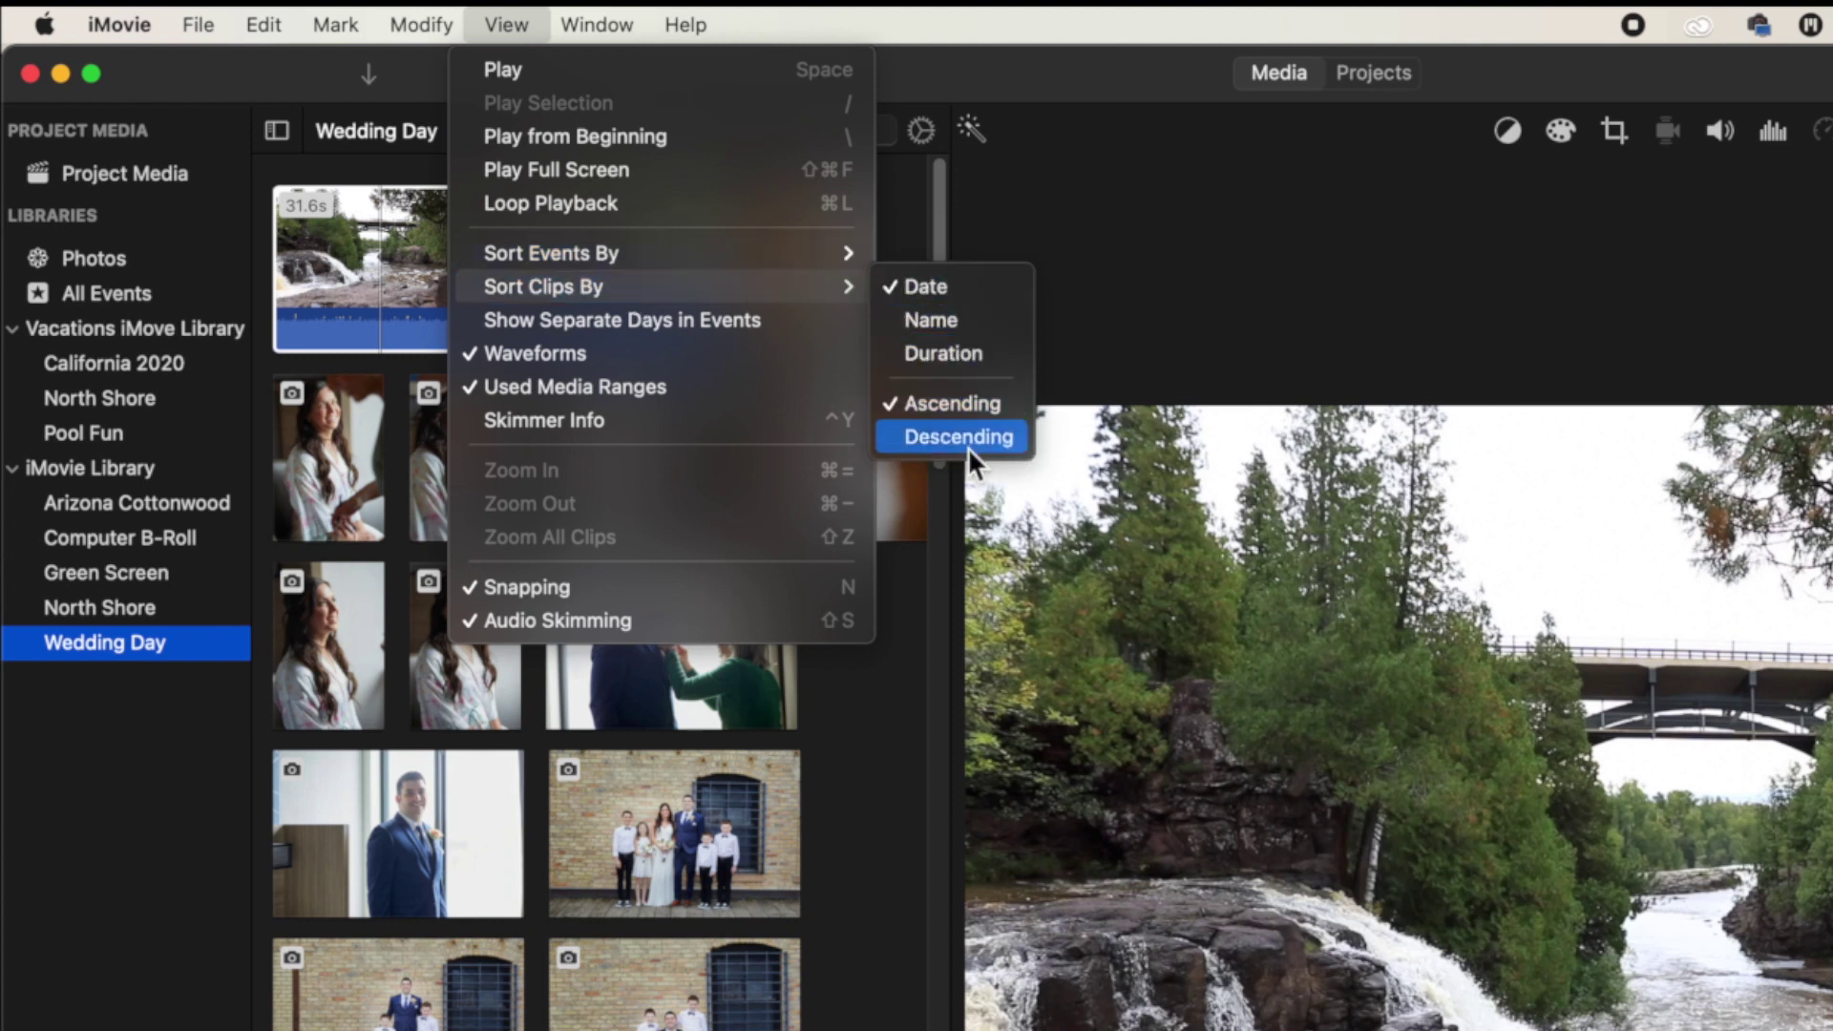
{"action": "left_click", "coordinate": [945, 319]}
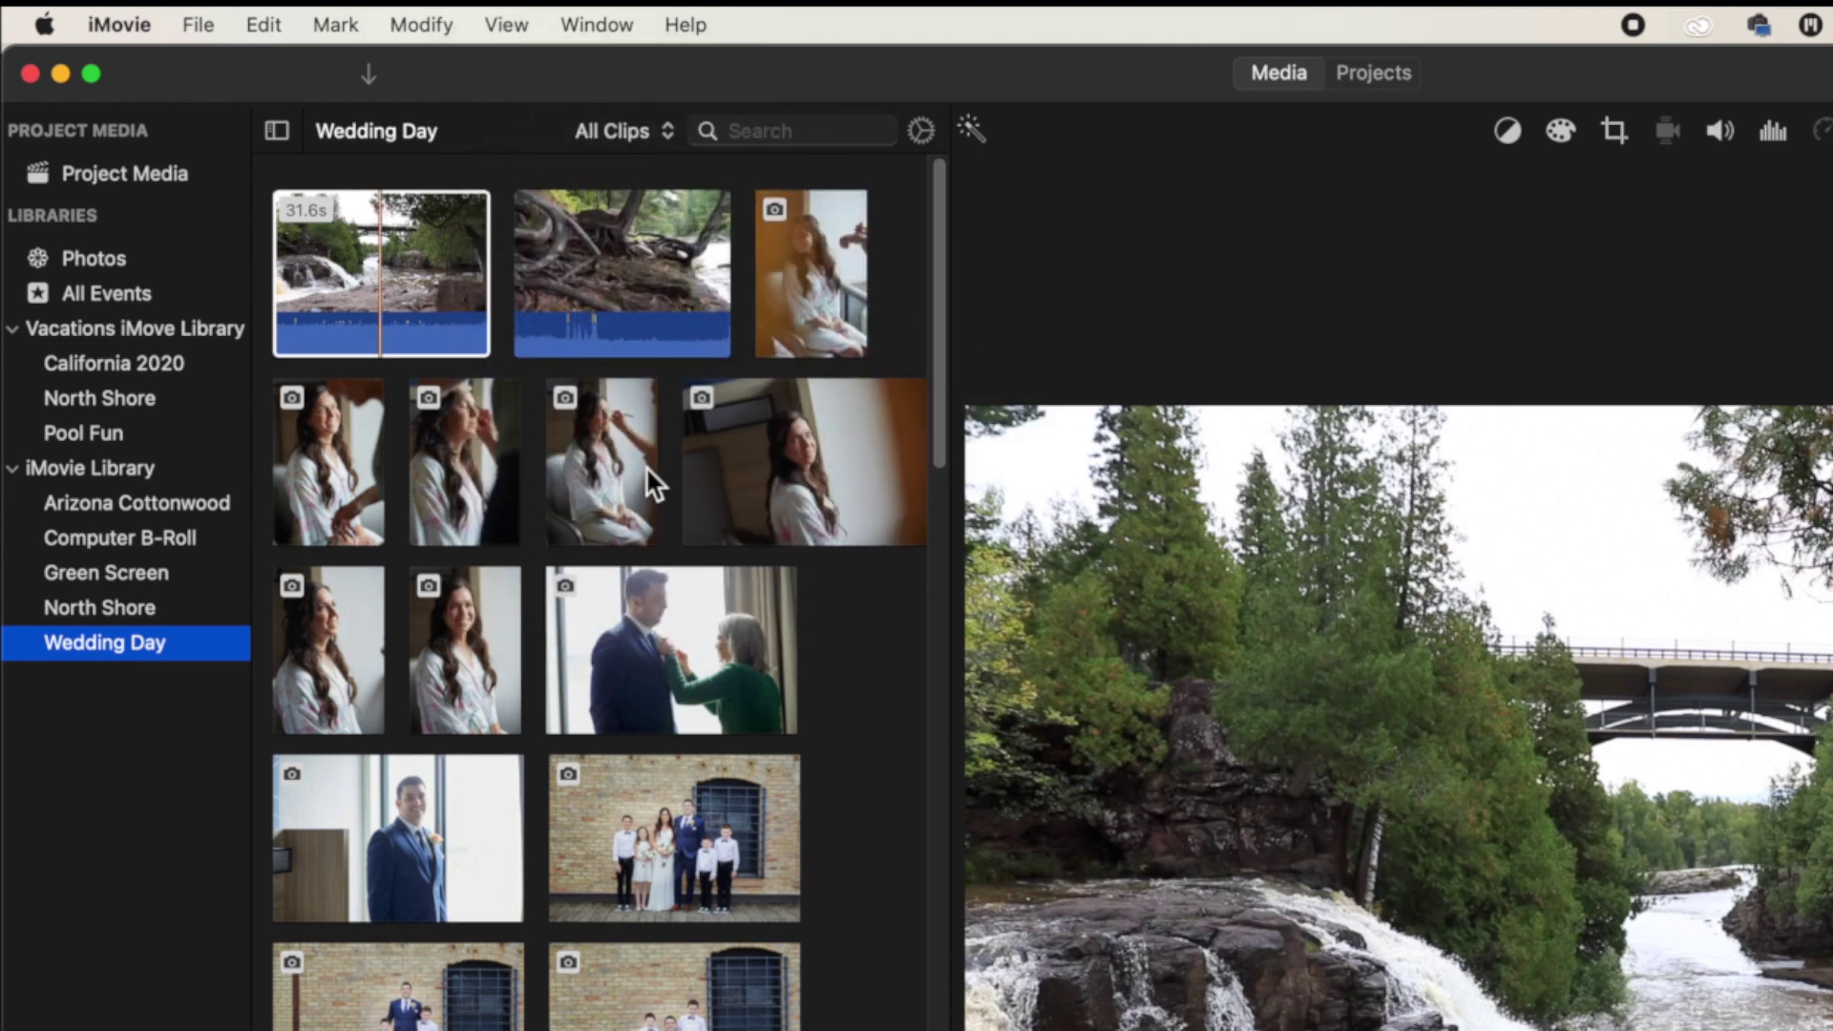
Sort the Wedding Day clips by duration and return them to the order with the waterfall clip first.
{"action": "left_click", "coordinate": [590, 24]}
{"action": "mouse_move", "coordinate": [513, 24]}
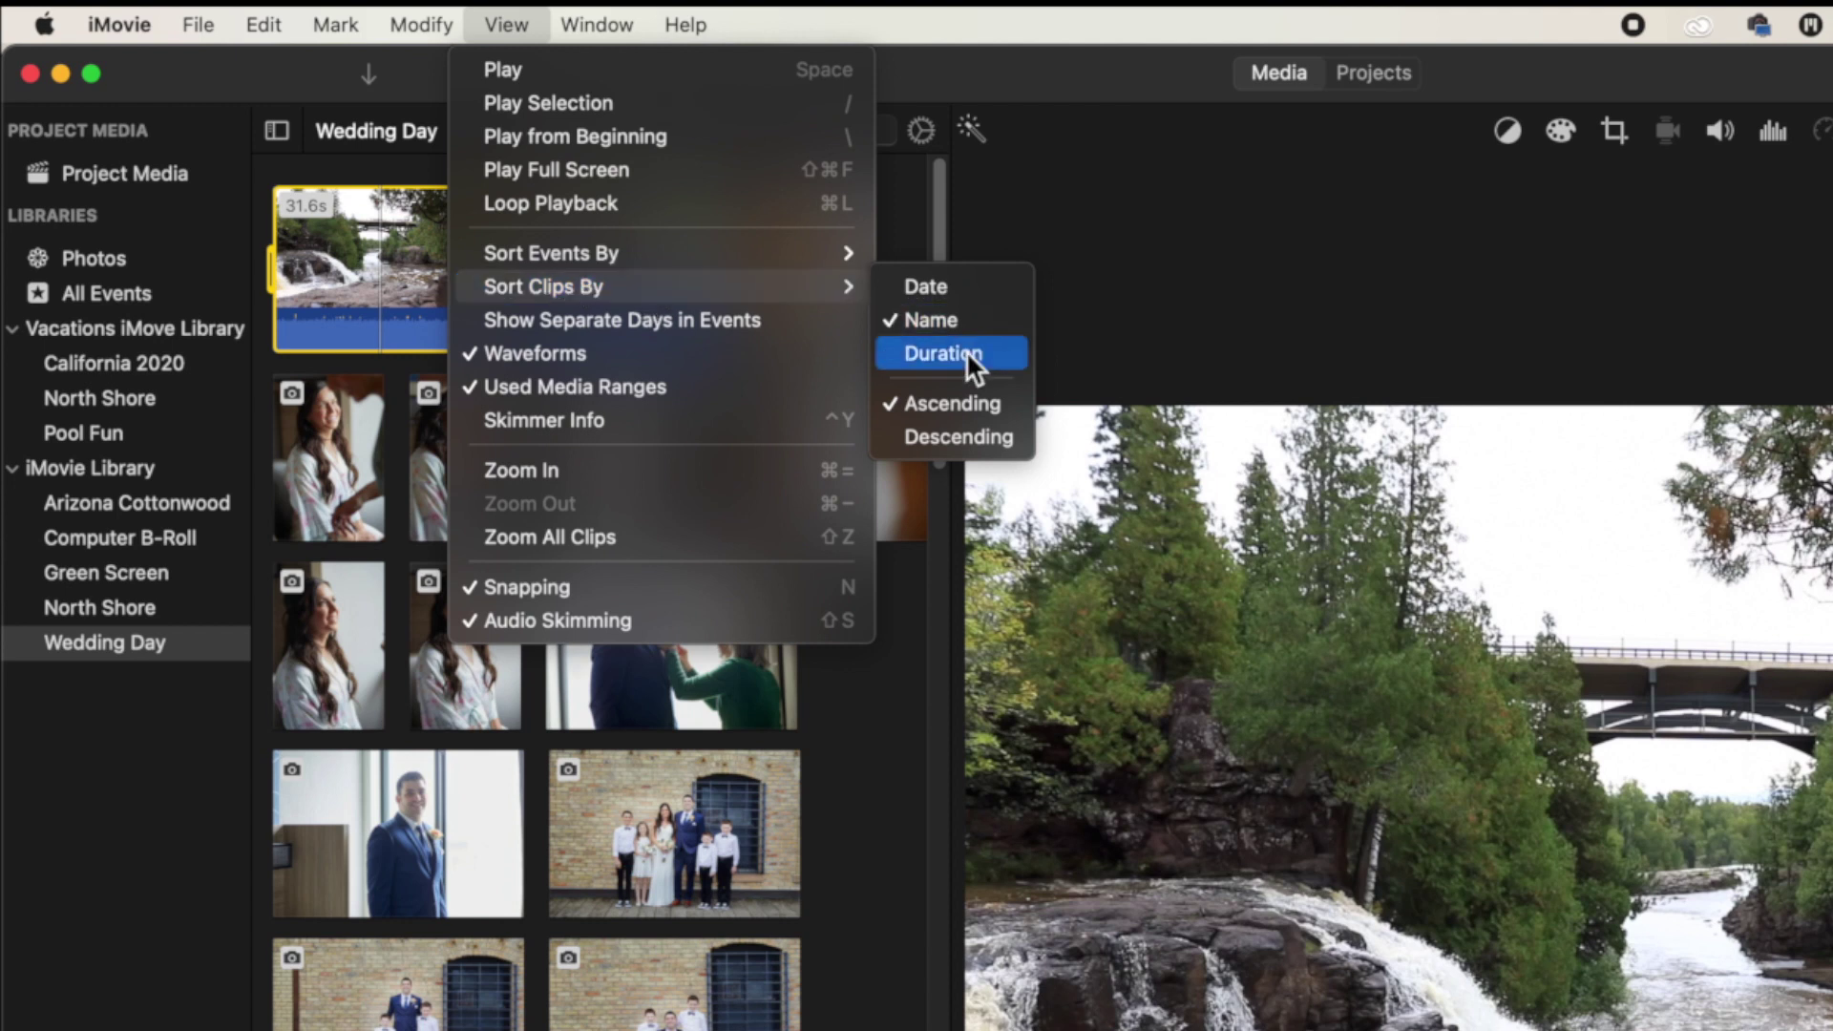
{"action": "left_click", "coordinate": [966, 351]}
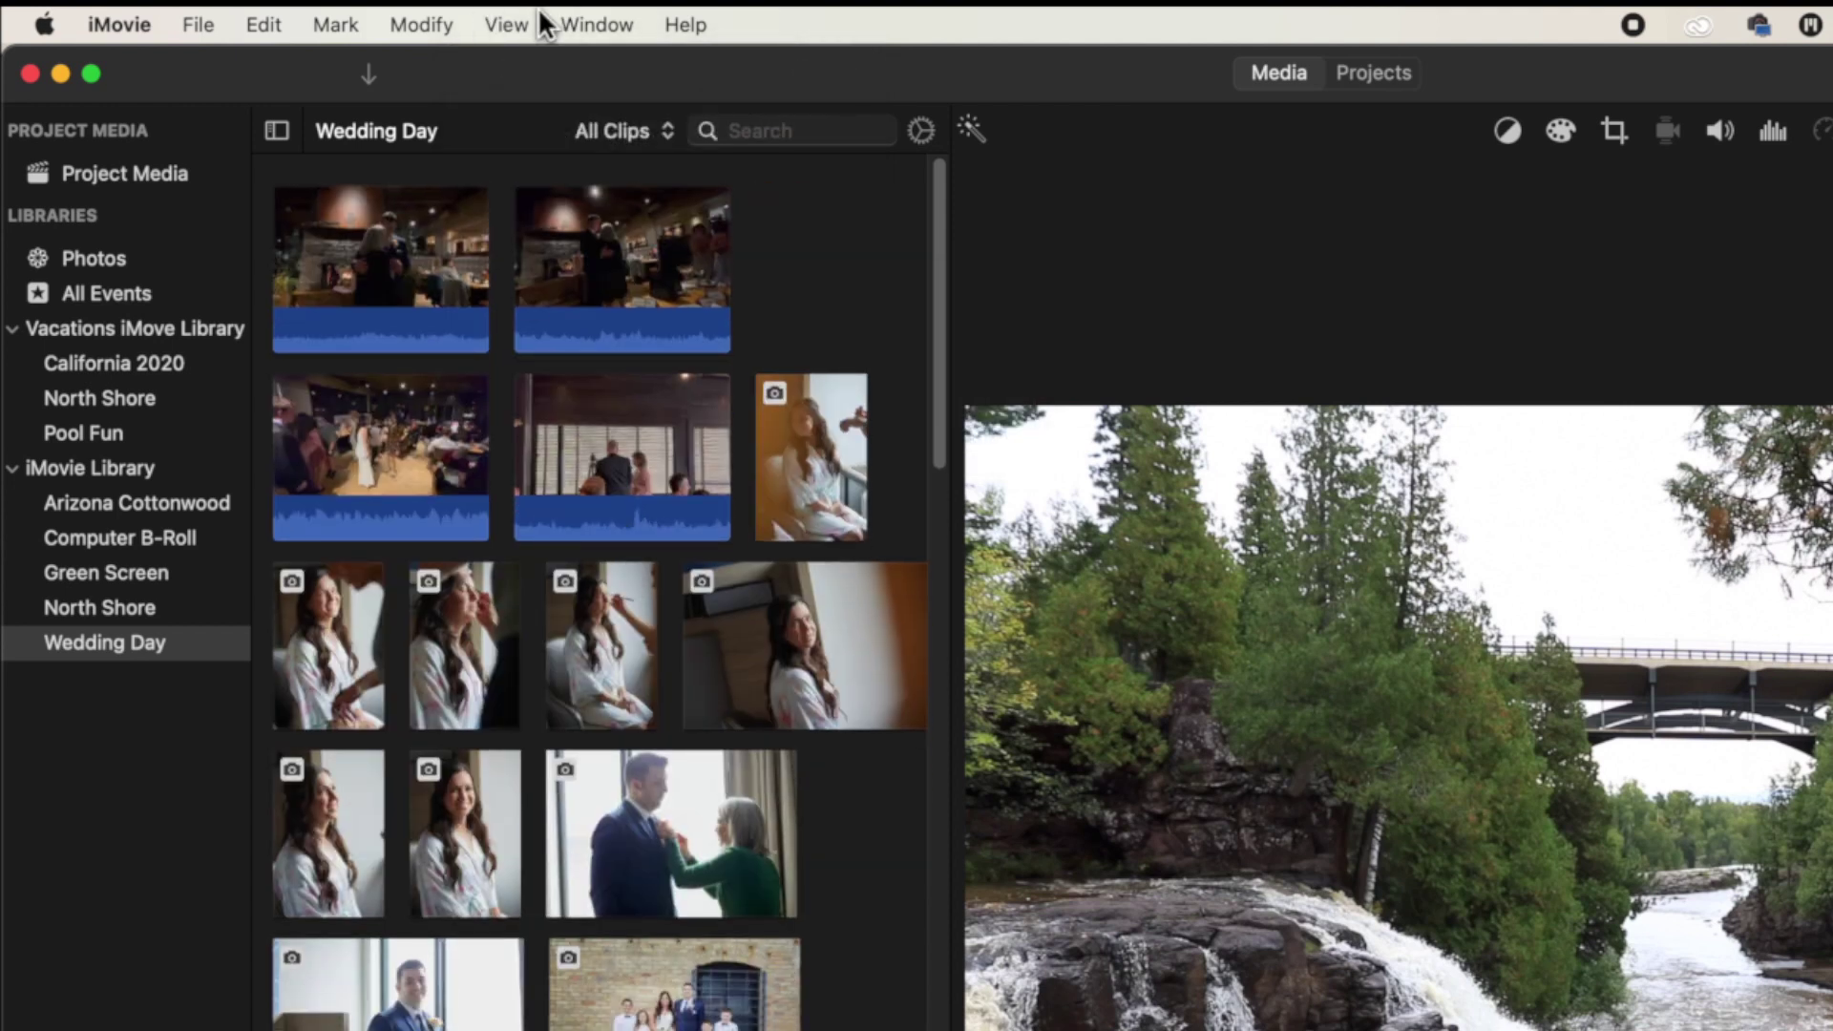
{"action": "left_click", "coordinate": [506, 24]}
{"action": "left_click", "coordinate": [516, 21]}
Show separate days in events and go through the Wedding Day media down to the Sep 22, 2018 group.
{"action": "left_click", "coordinate": [432, 18]}
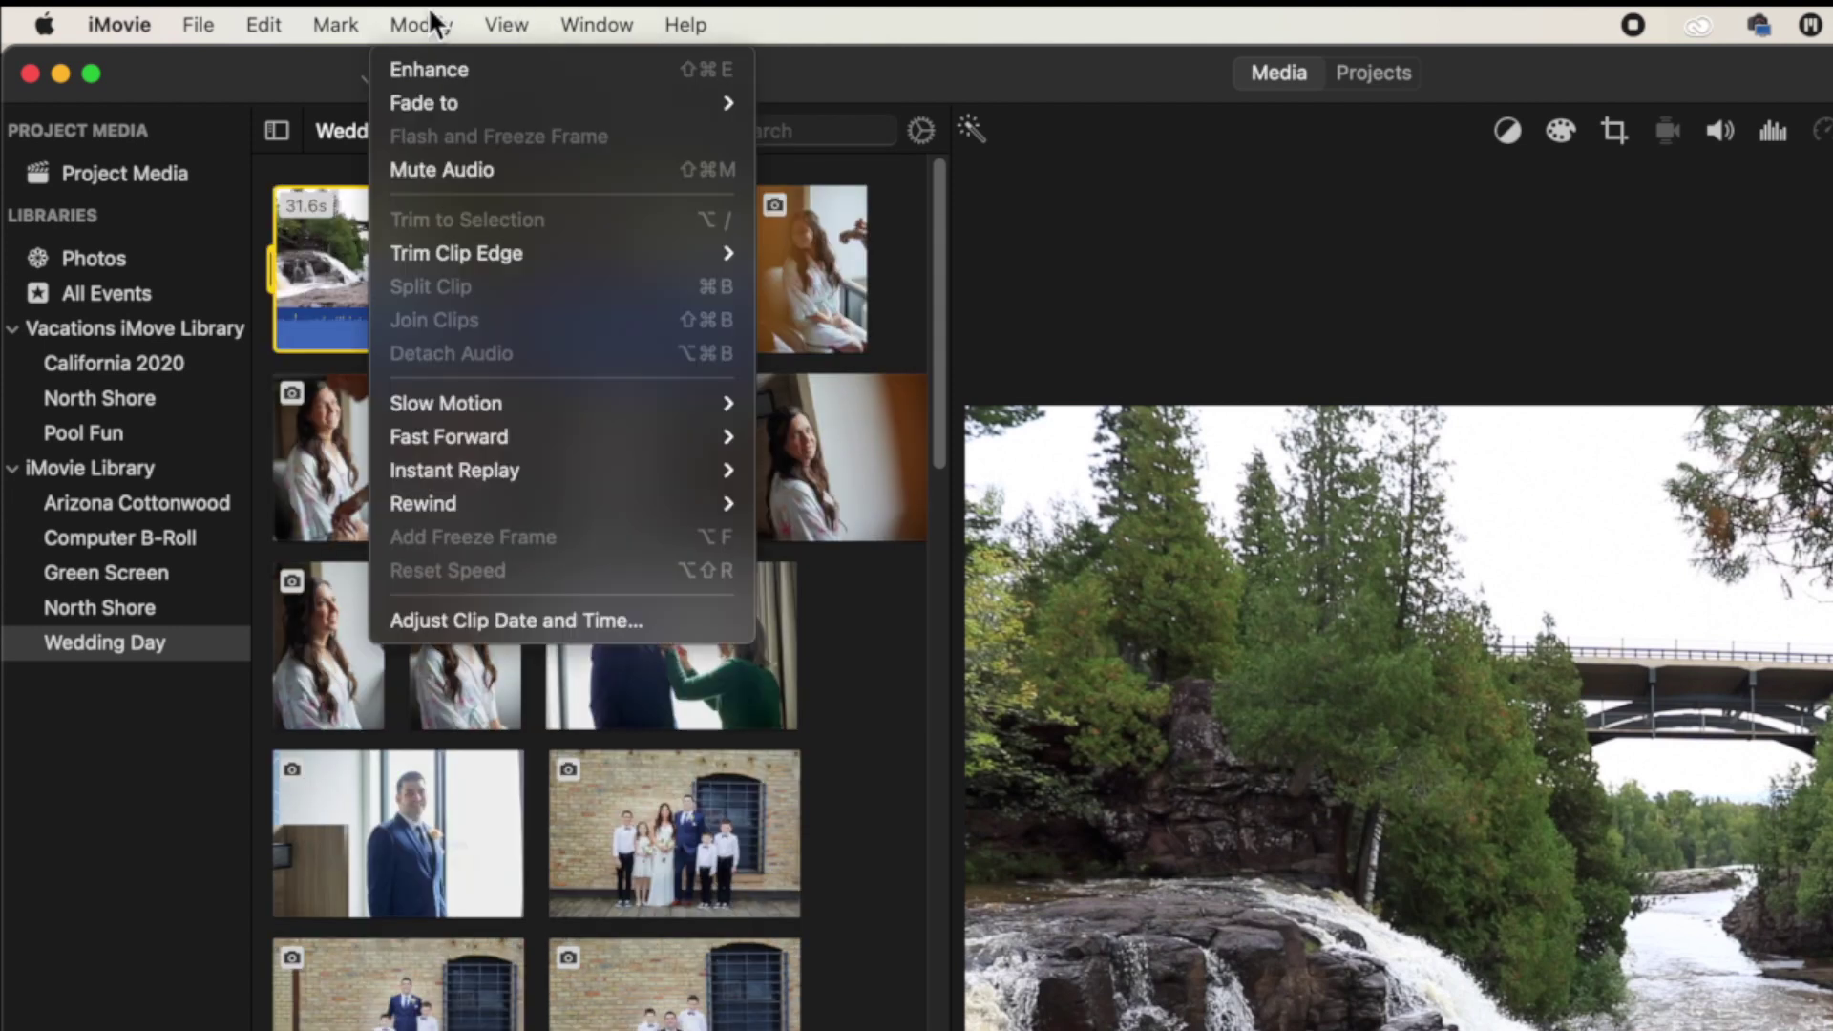
{"action": "mouse_move", "coordinate": [482, 9]}
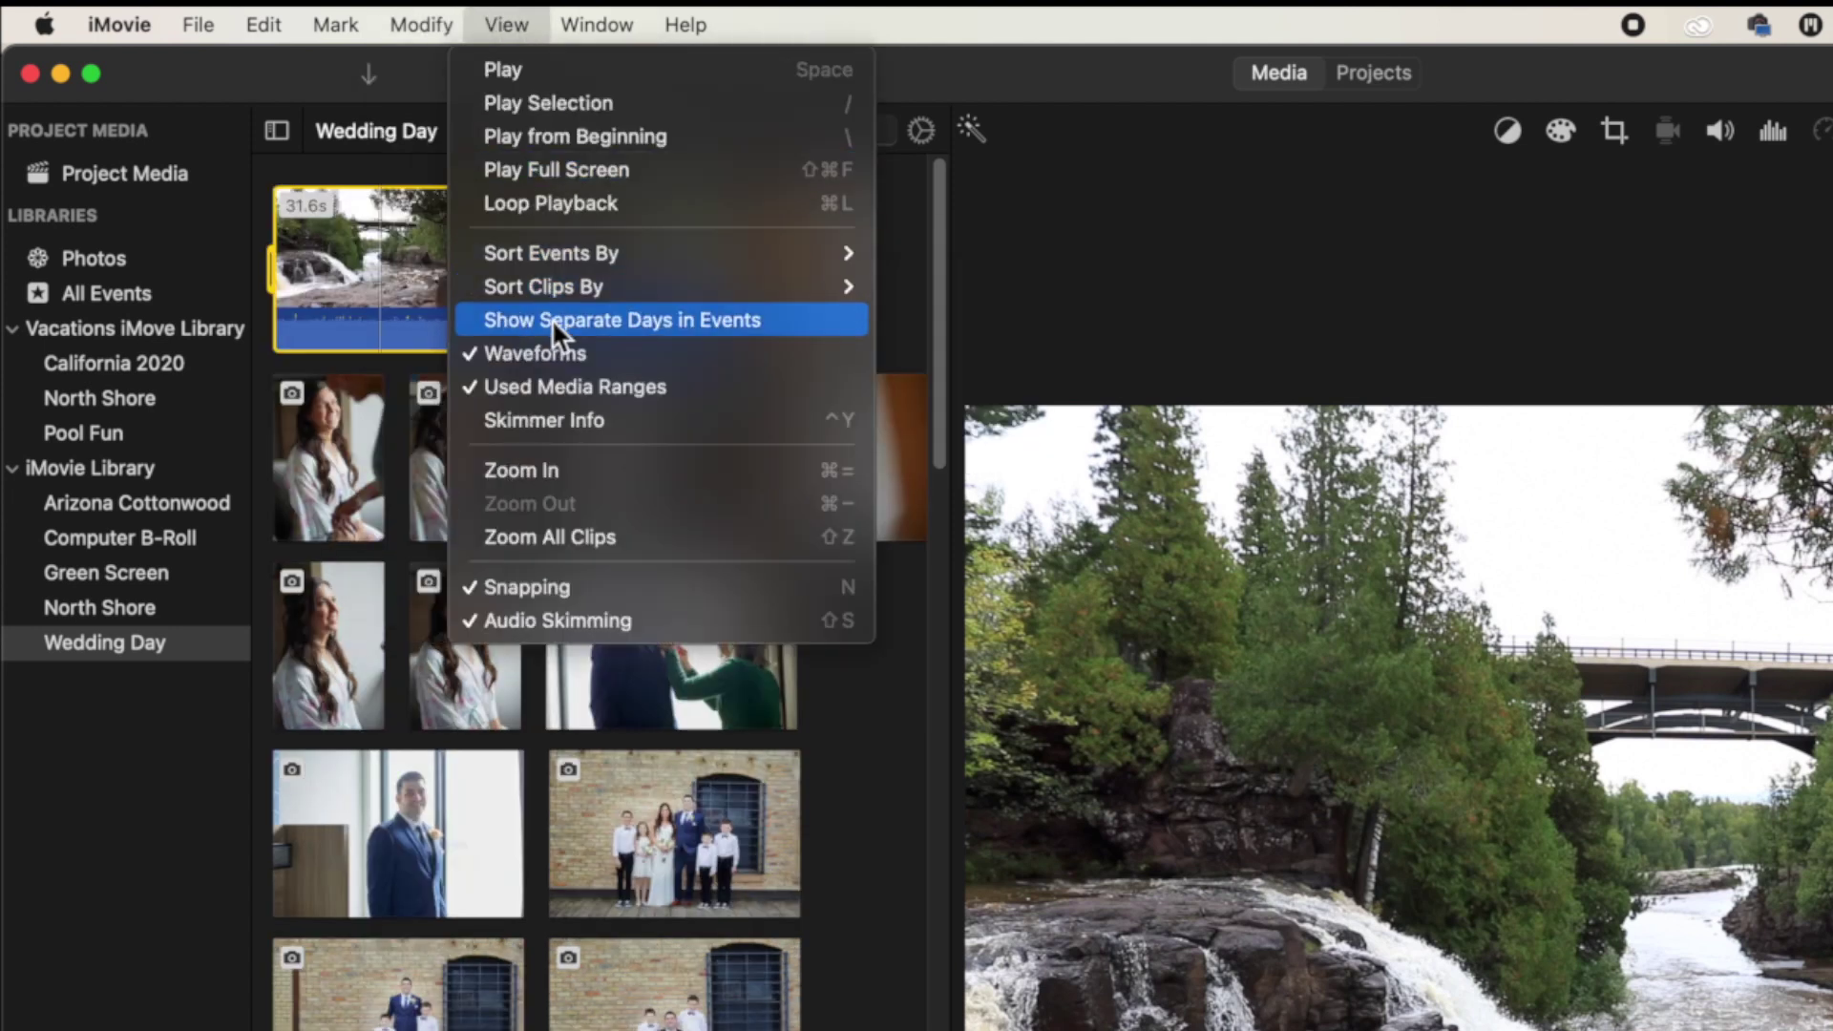
{"action": "left_click", "coordinate": [670, 321]}
{"action": "scroll", "coordinate": [666, 470], "scroll_direction": "up", "scroll_amount": 15}
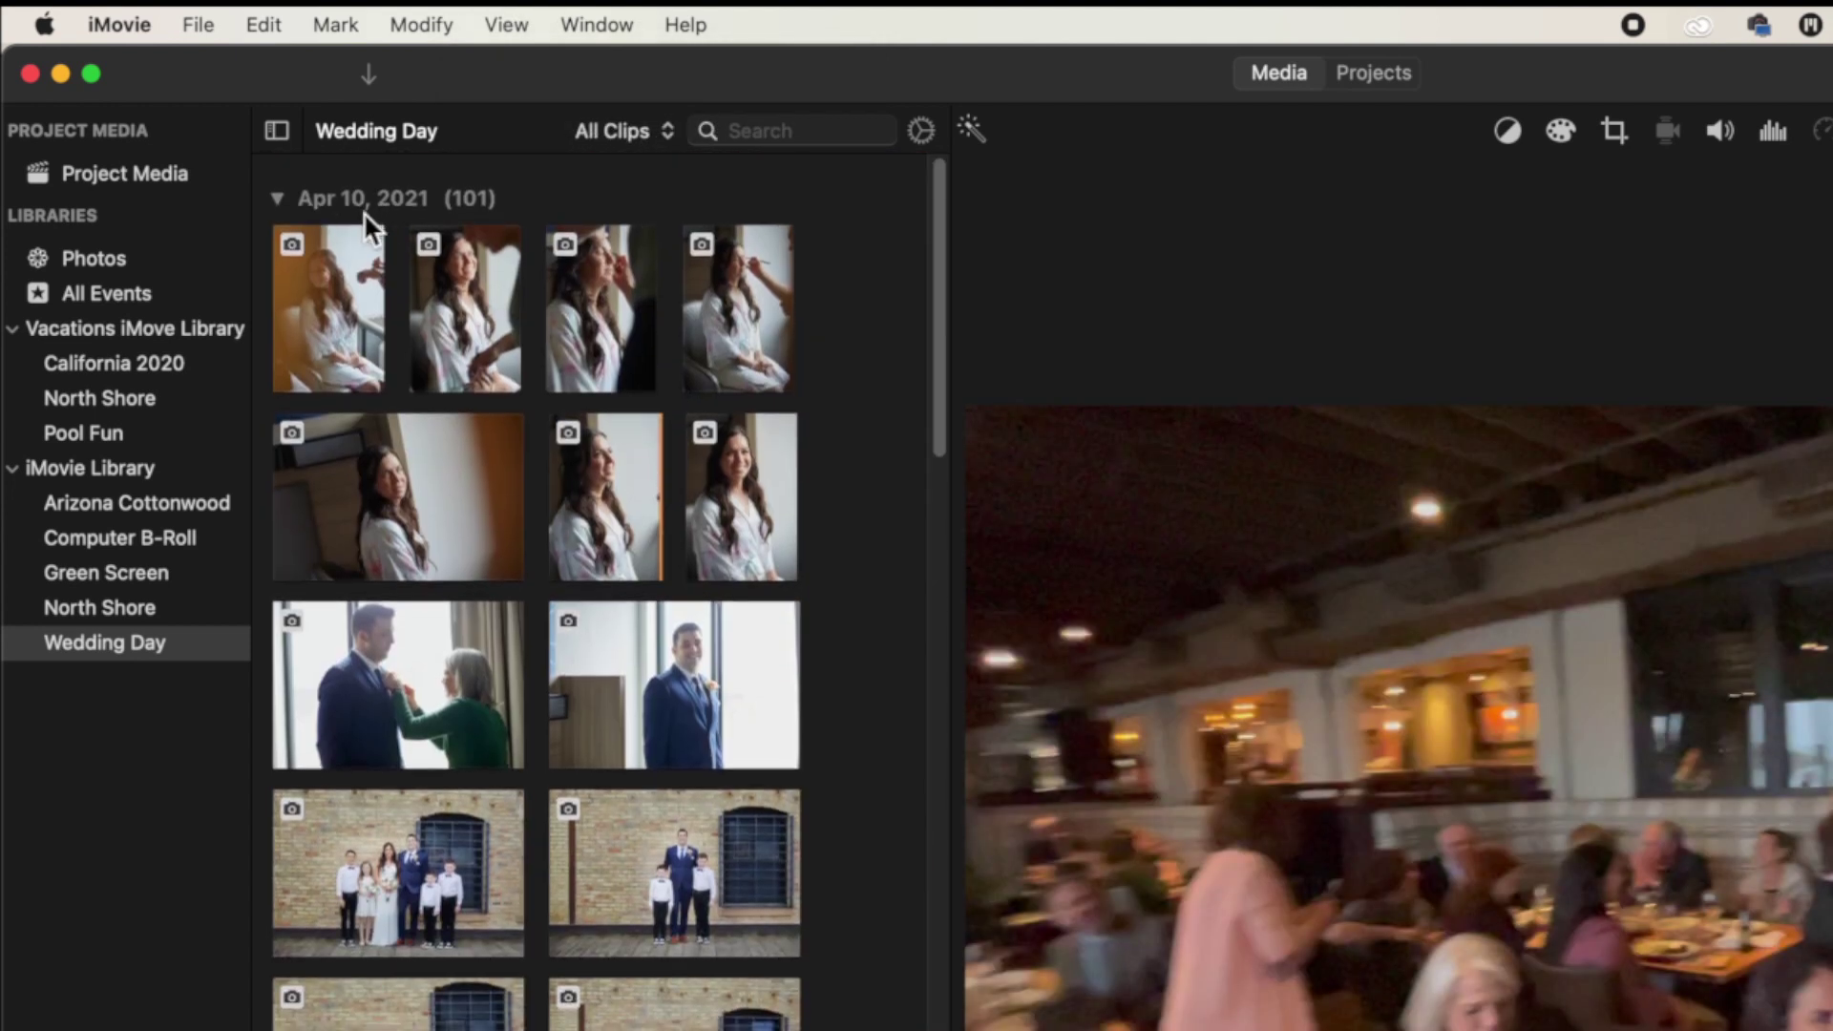
{"action": "scroll", "coordinate": [498, 806], "scroll_direction": "down", "scroll_amount": 20}
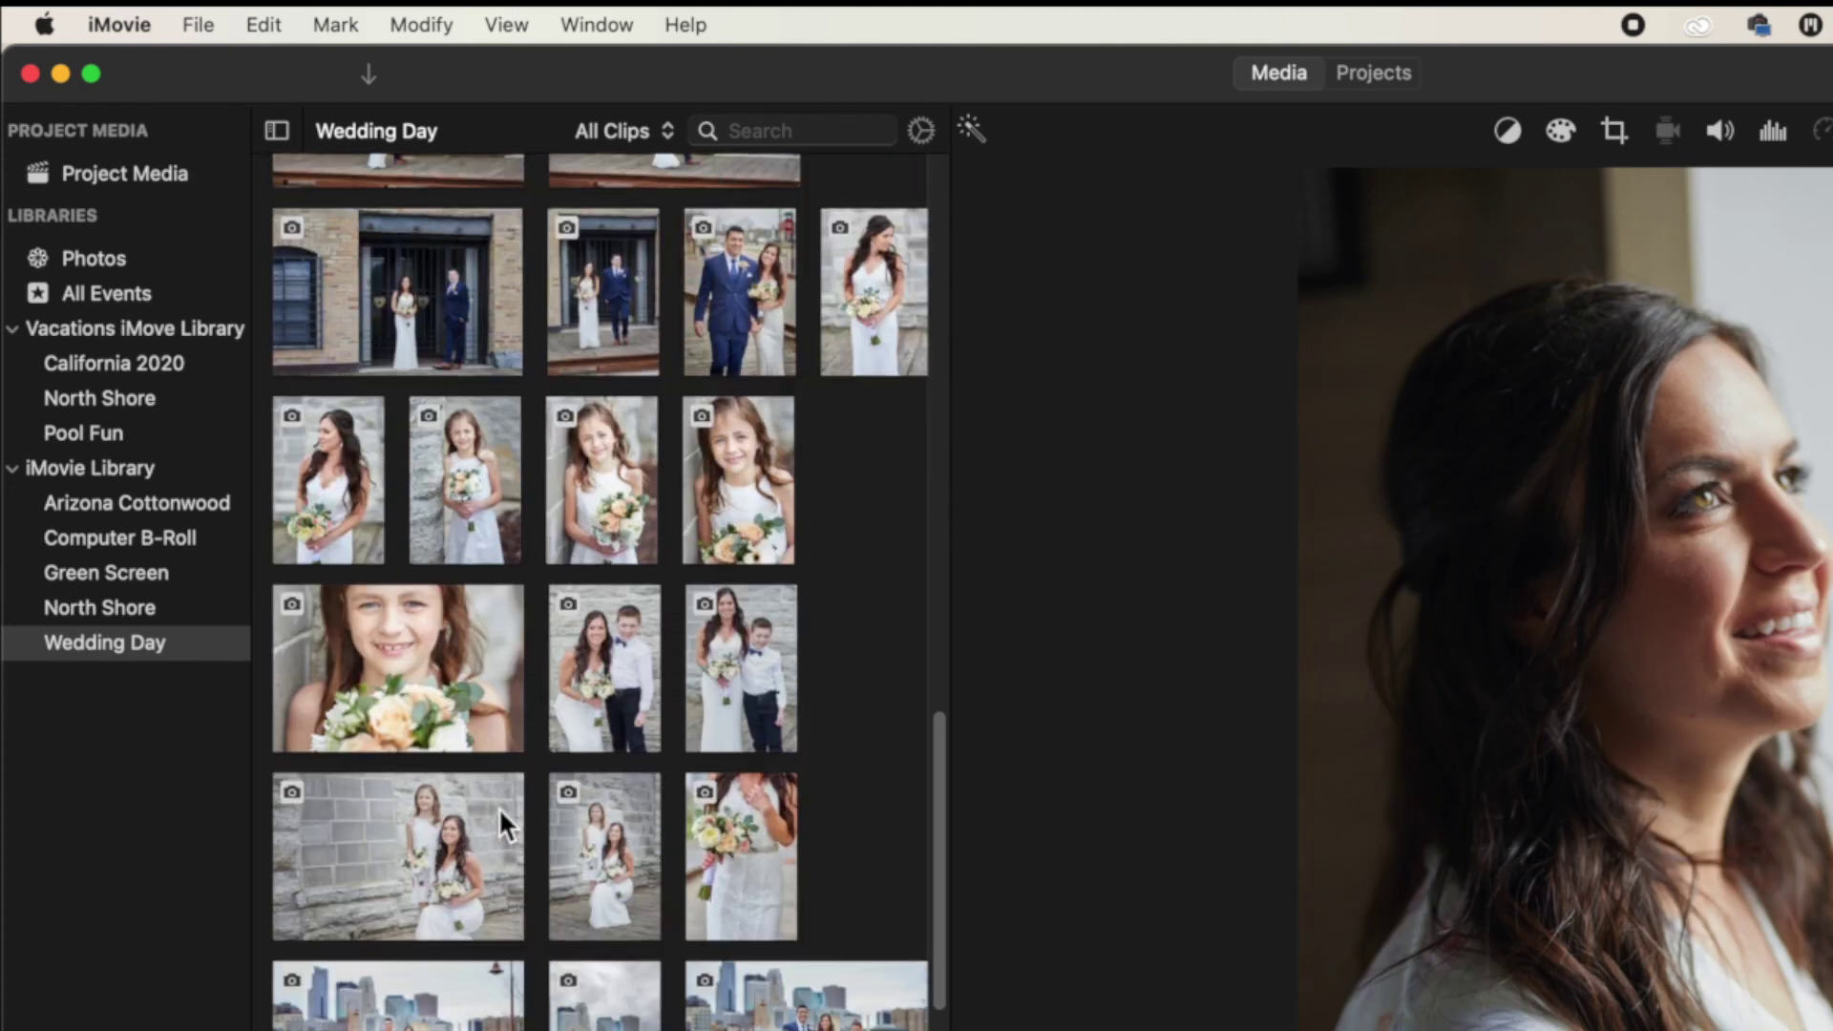
{"action": "scroll", "coordinate": [498, 807], "scroll_direction": "down", "scroll_amount": 5}
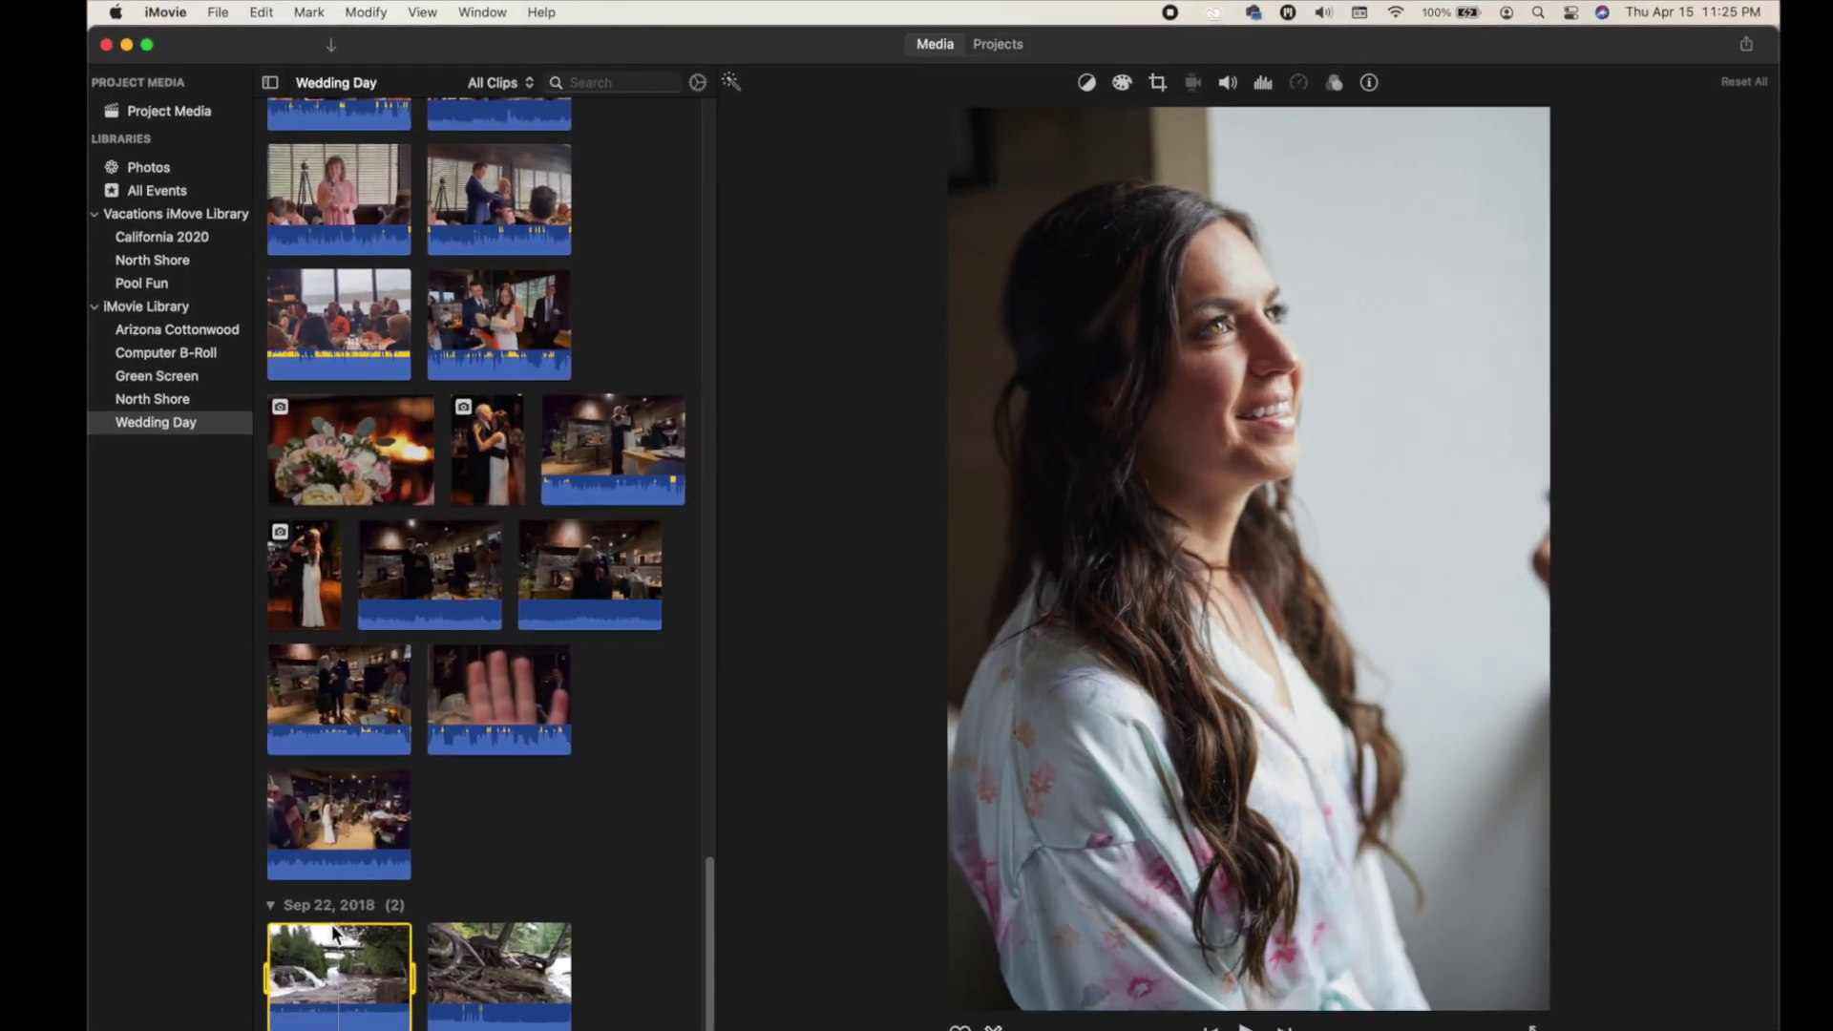
{"action": "left_click", "coordinate": [379, 946]}
{"action": "left_click", "coordinate": [380, 947]}
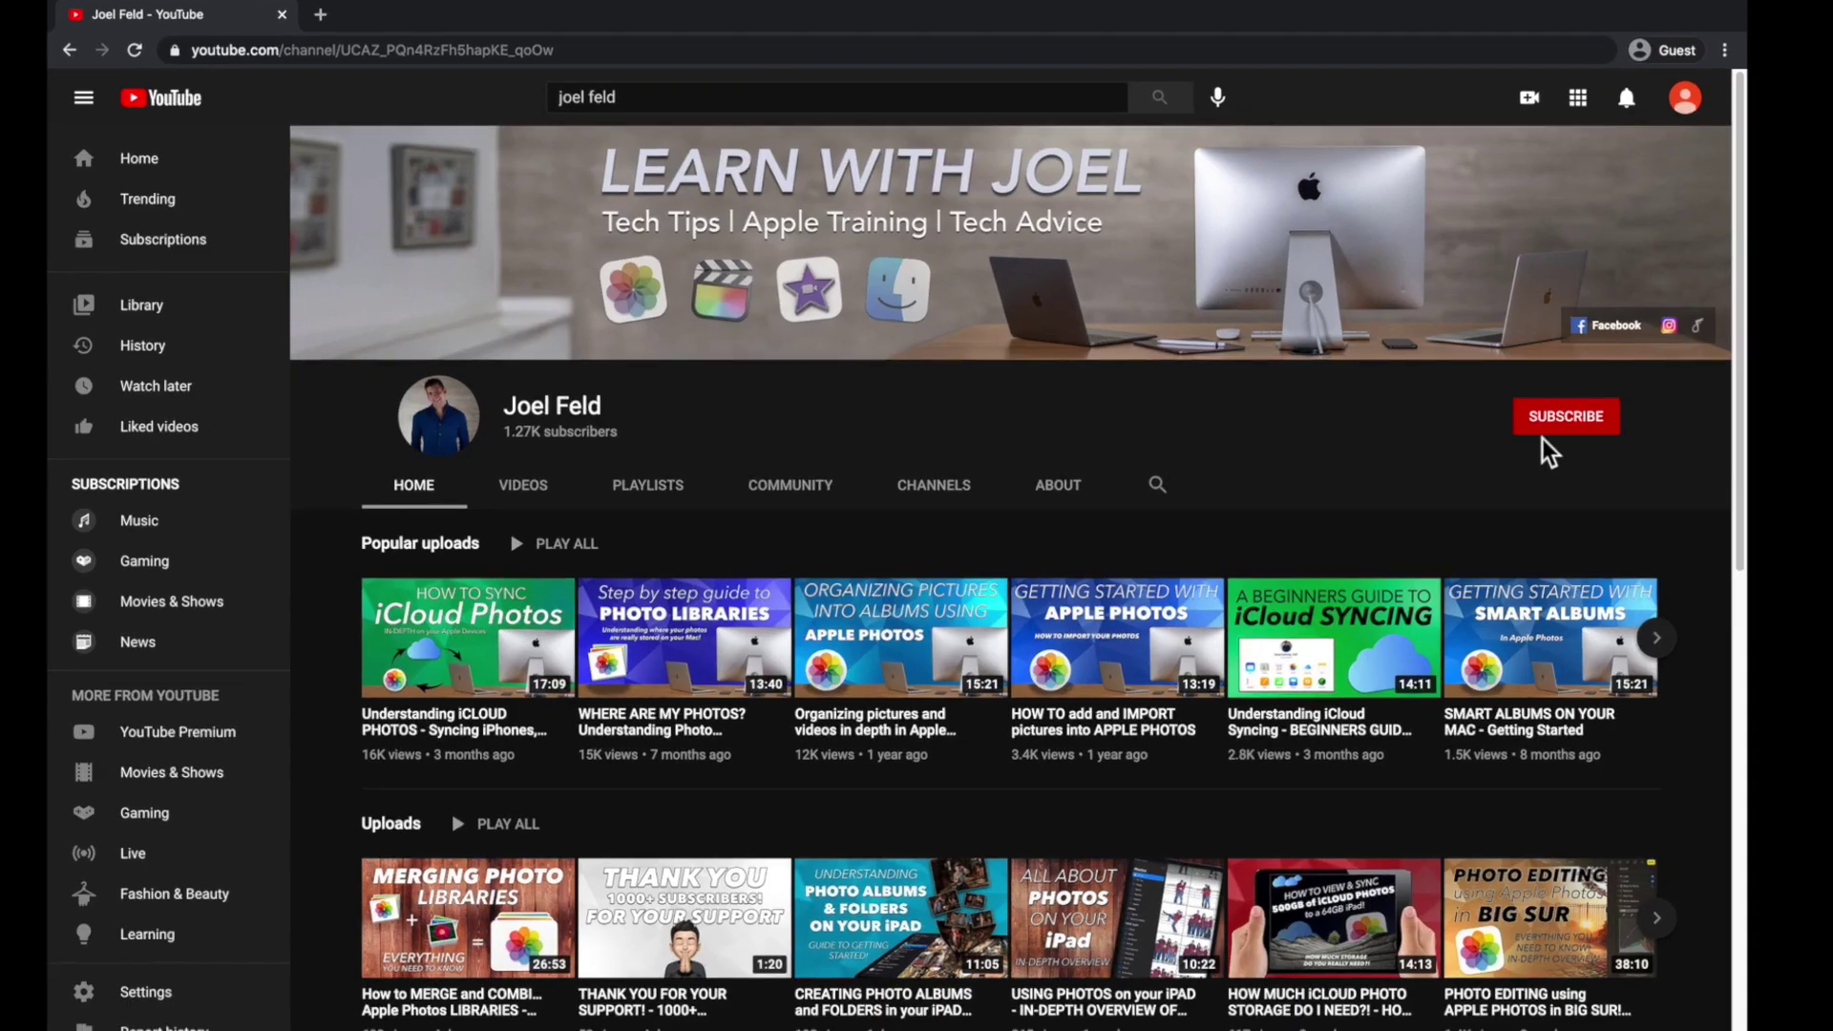
Switch to YouTube, subscribe to the open Apple training channel and set its notifications to All.
{"action": "left_click", "coordinate": [1538, 425]}
{"action": "left_click", "coordinate": [1633, 455]}
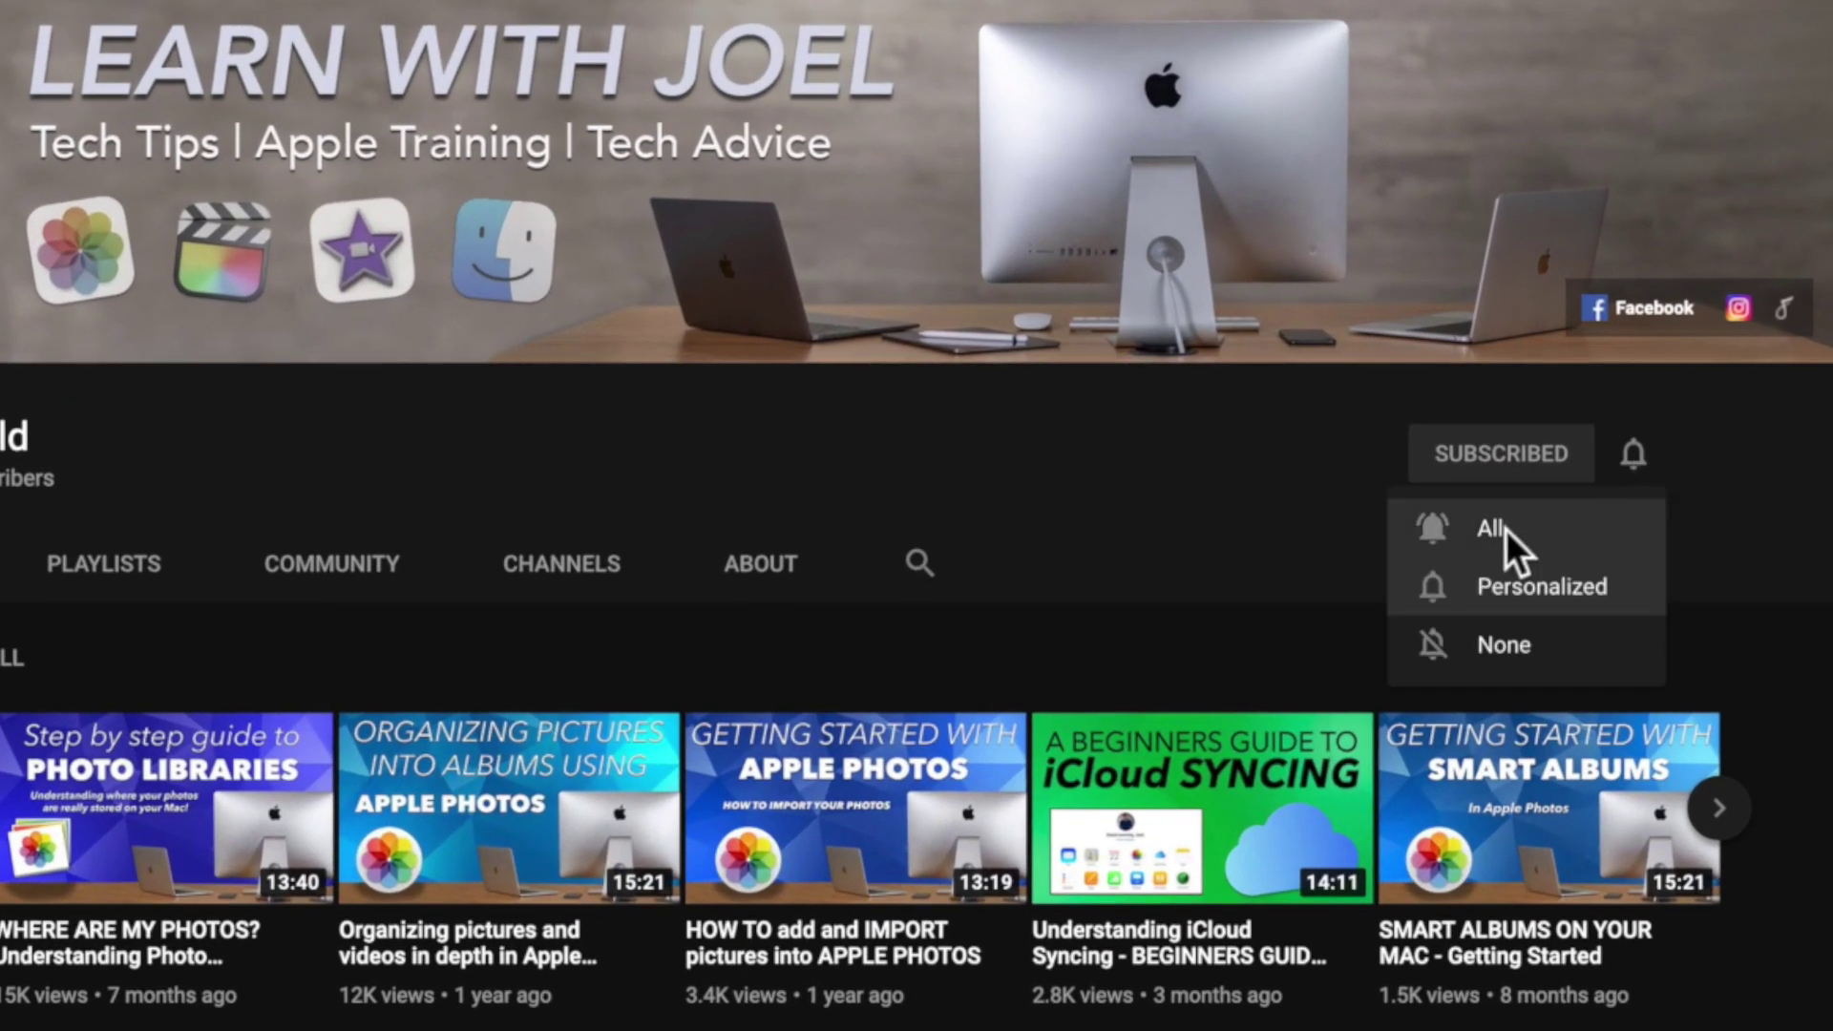
{"action": "left_click", "coordinate": [1504, 530]}
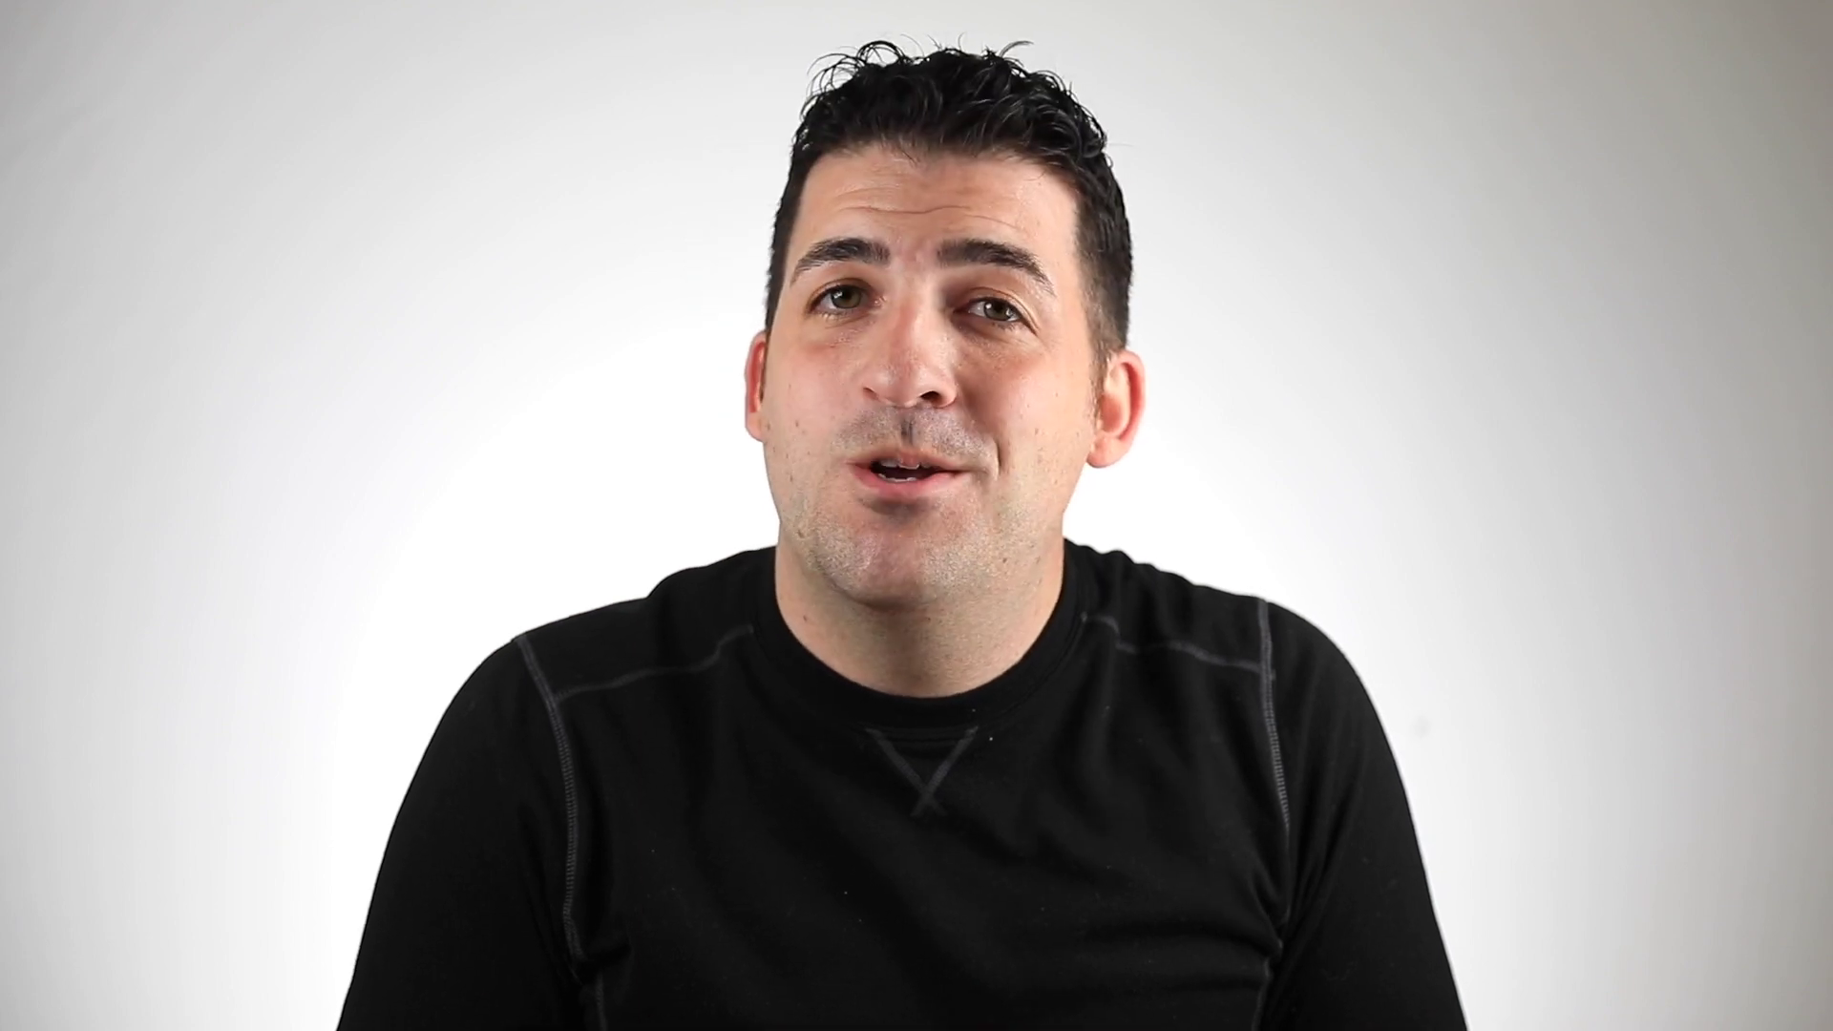